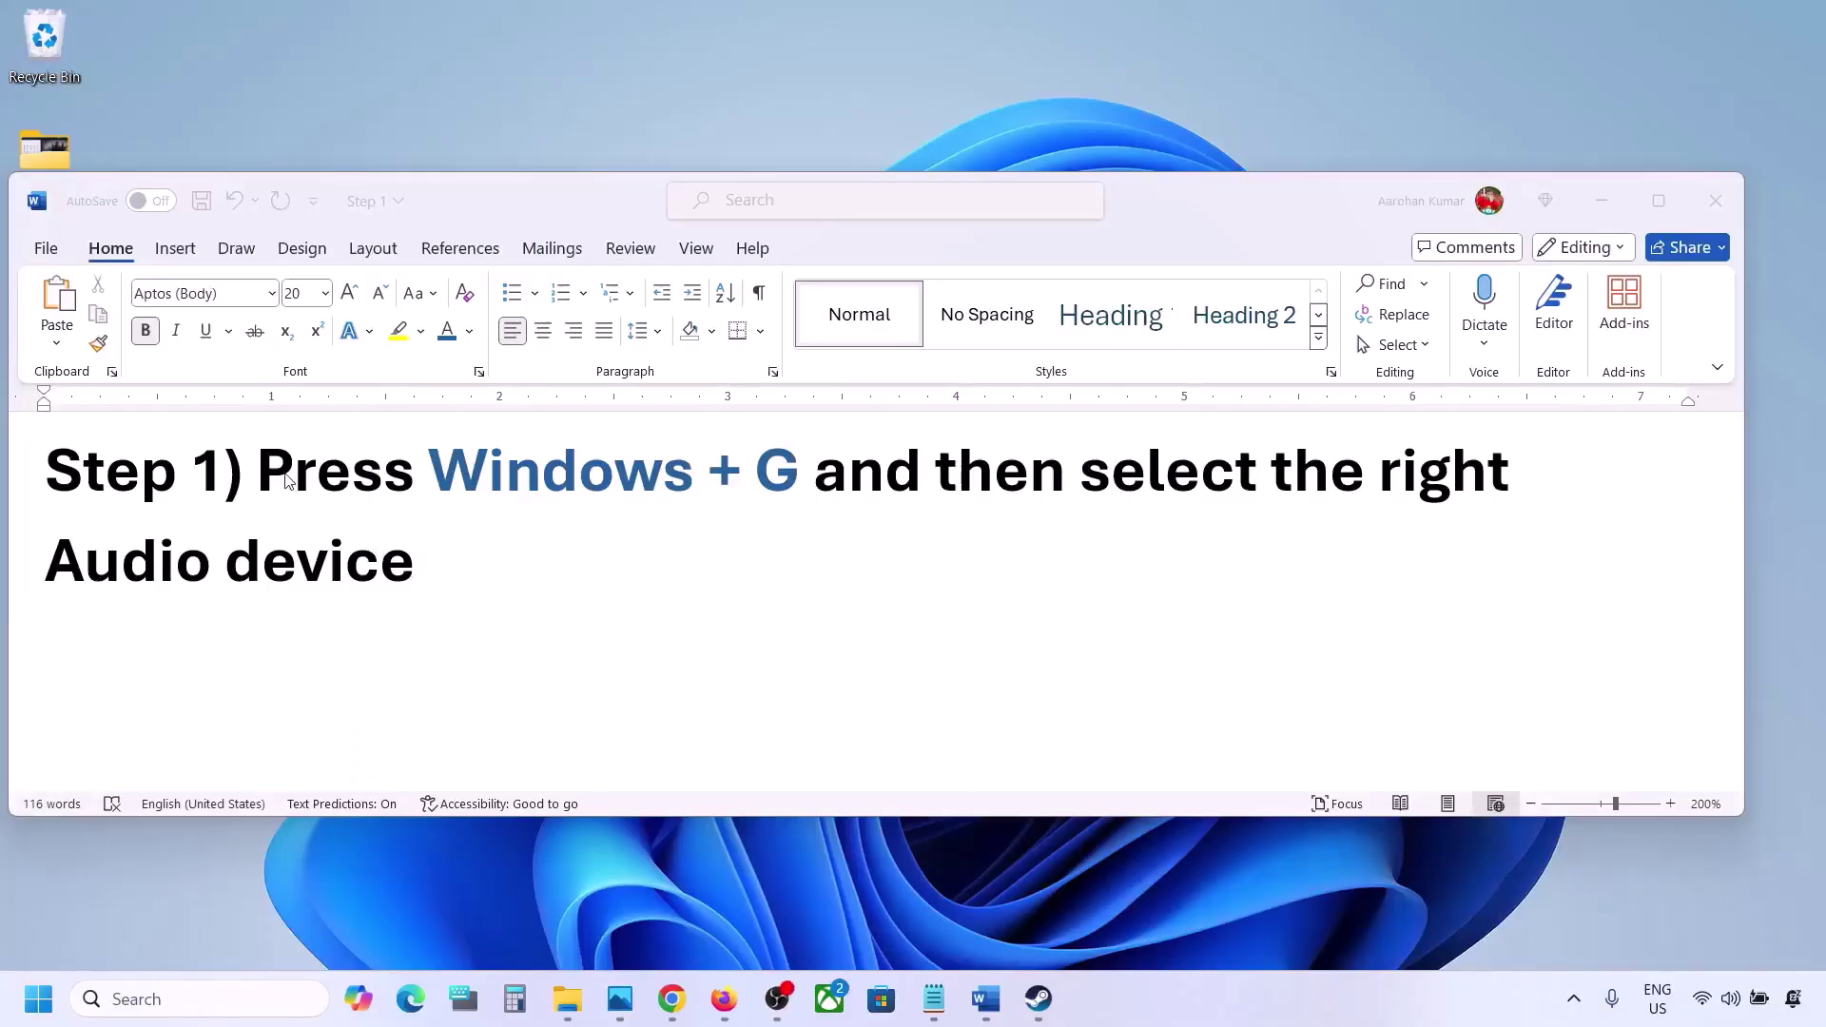
- Make Speakers (Realtek(R) Audio) the Windows default output in the Game Bar Audio widget
{"action": "left_click_drag", "start_coordinate": [259, 476], "coordinate": [424, 541]}
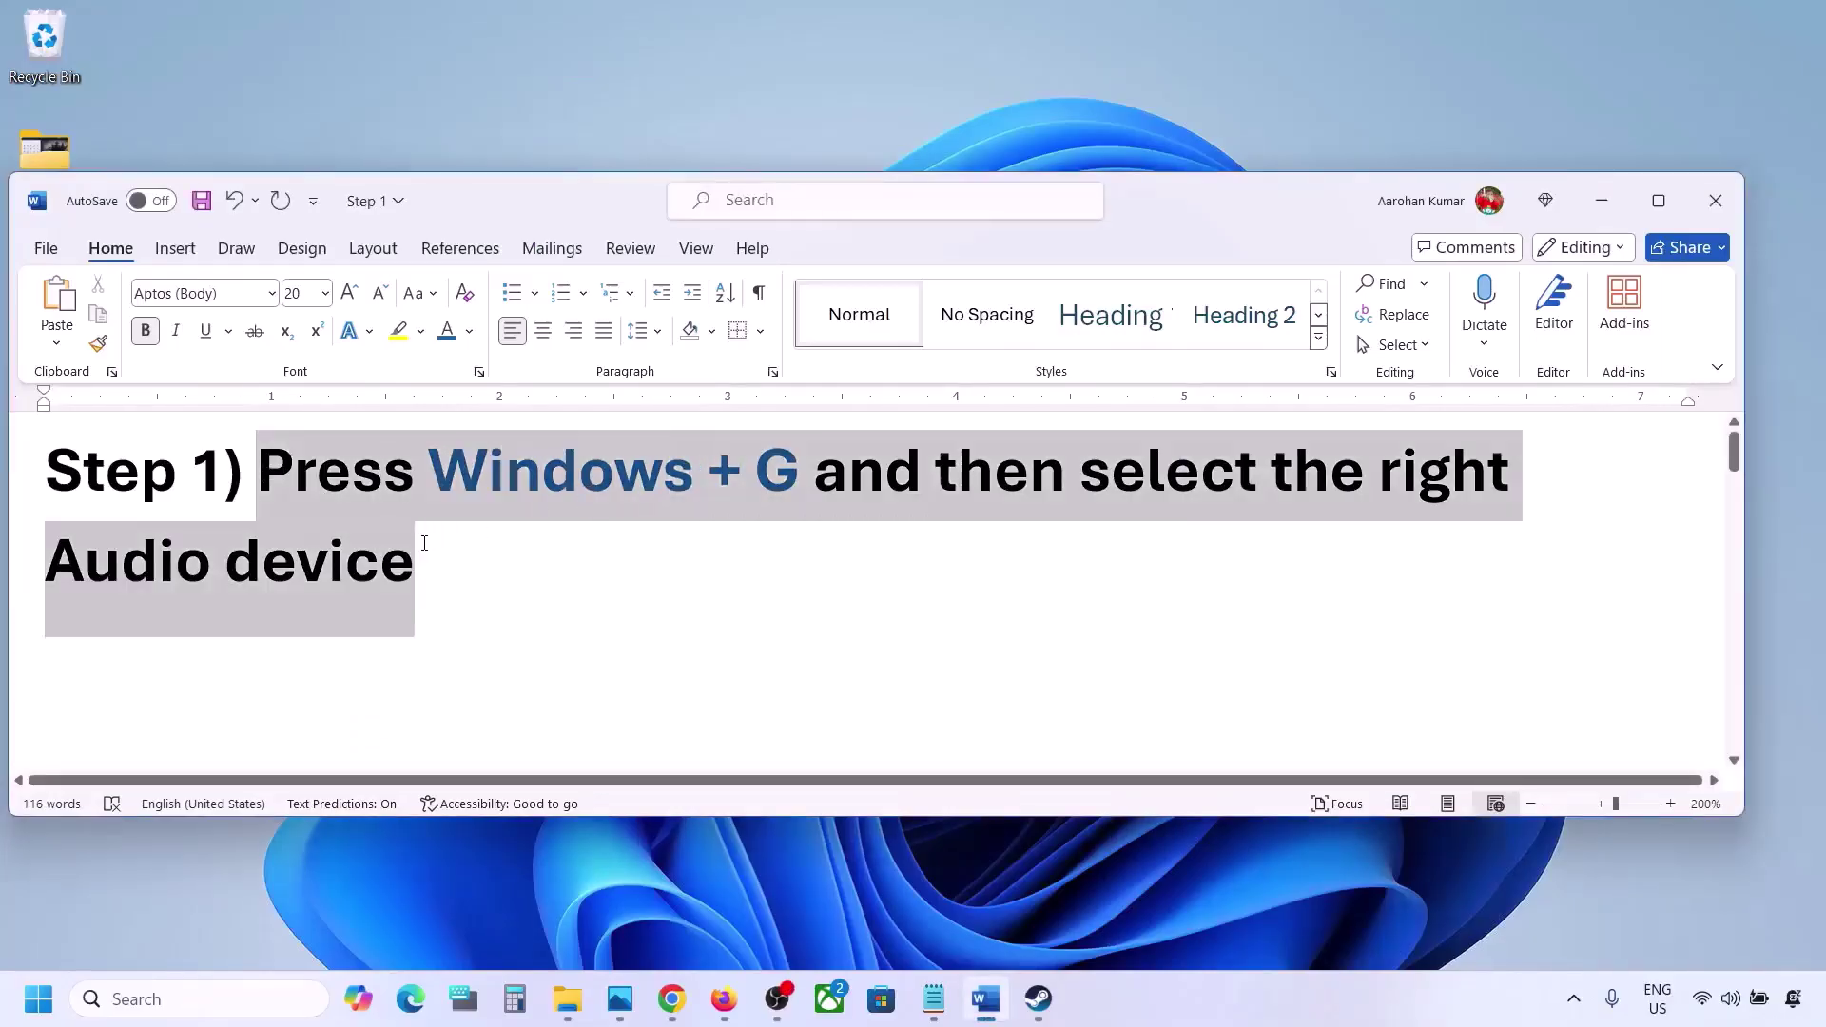
{"action": "left_click", "coordinate": [516, 588]}
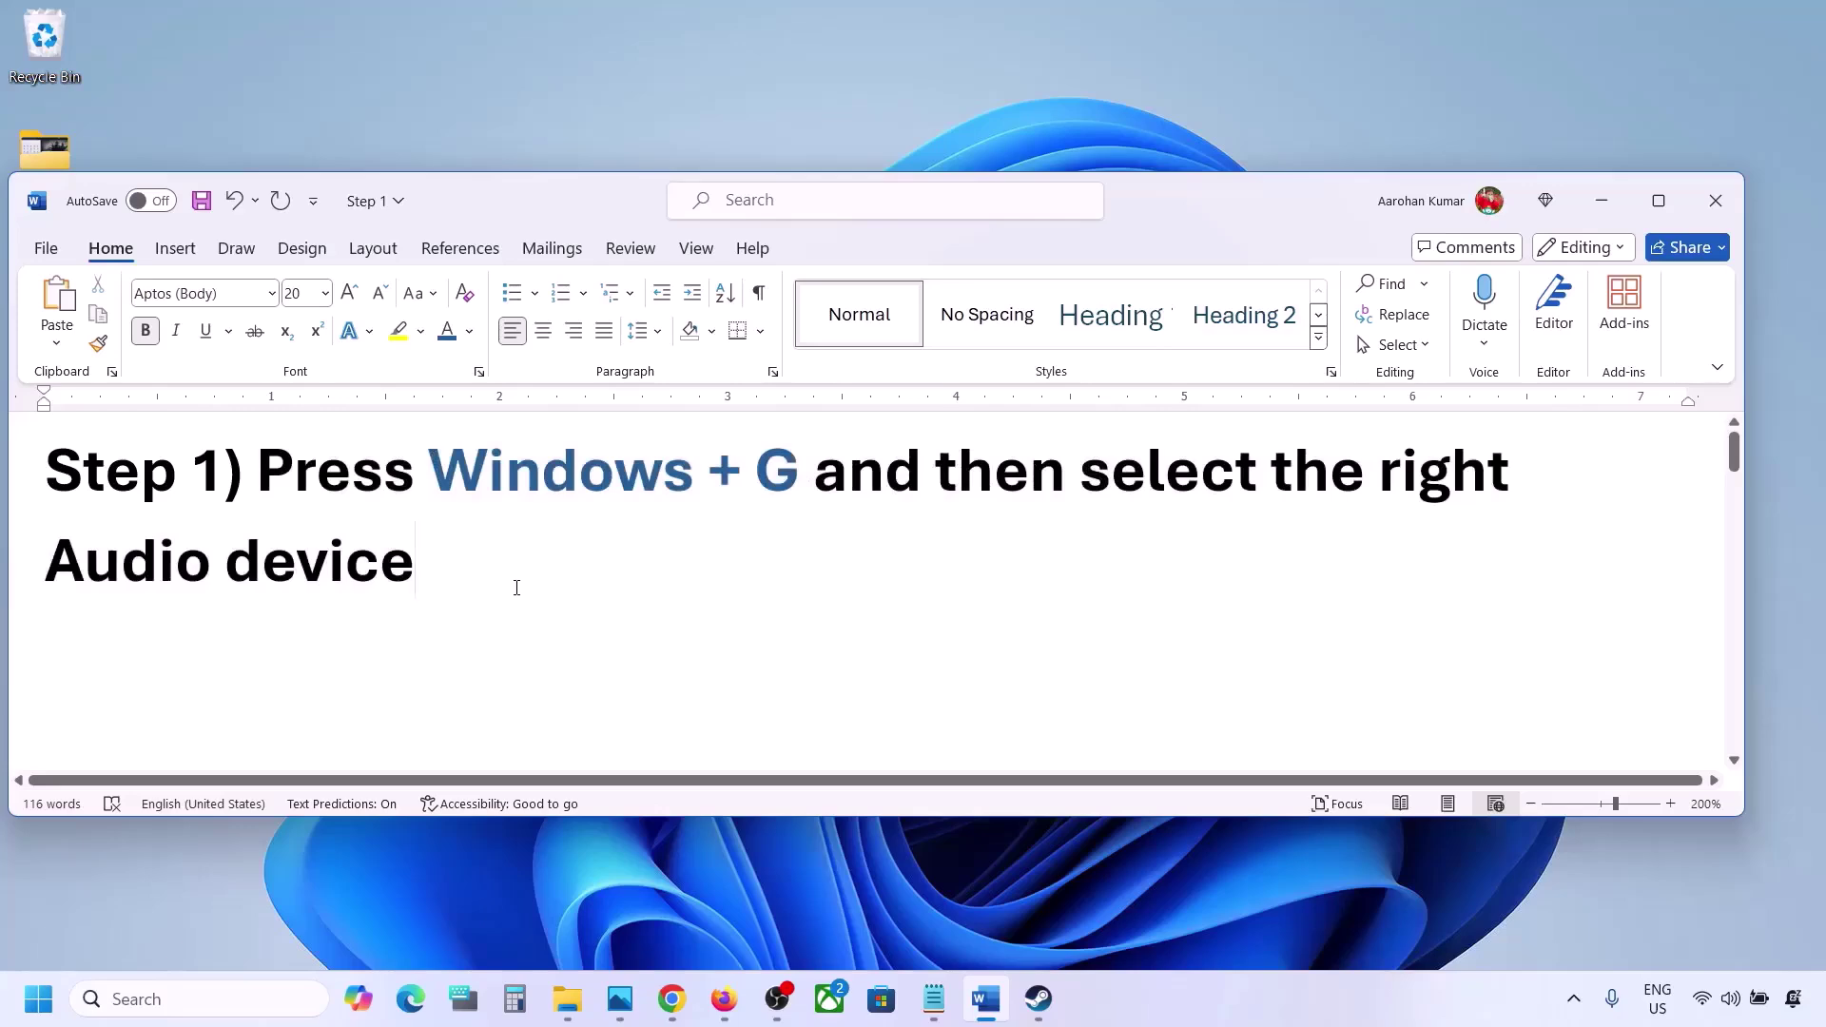
{"action": "key", "text": "super+g"}
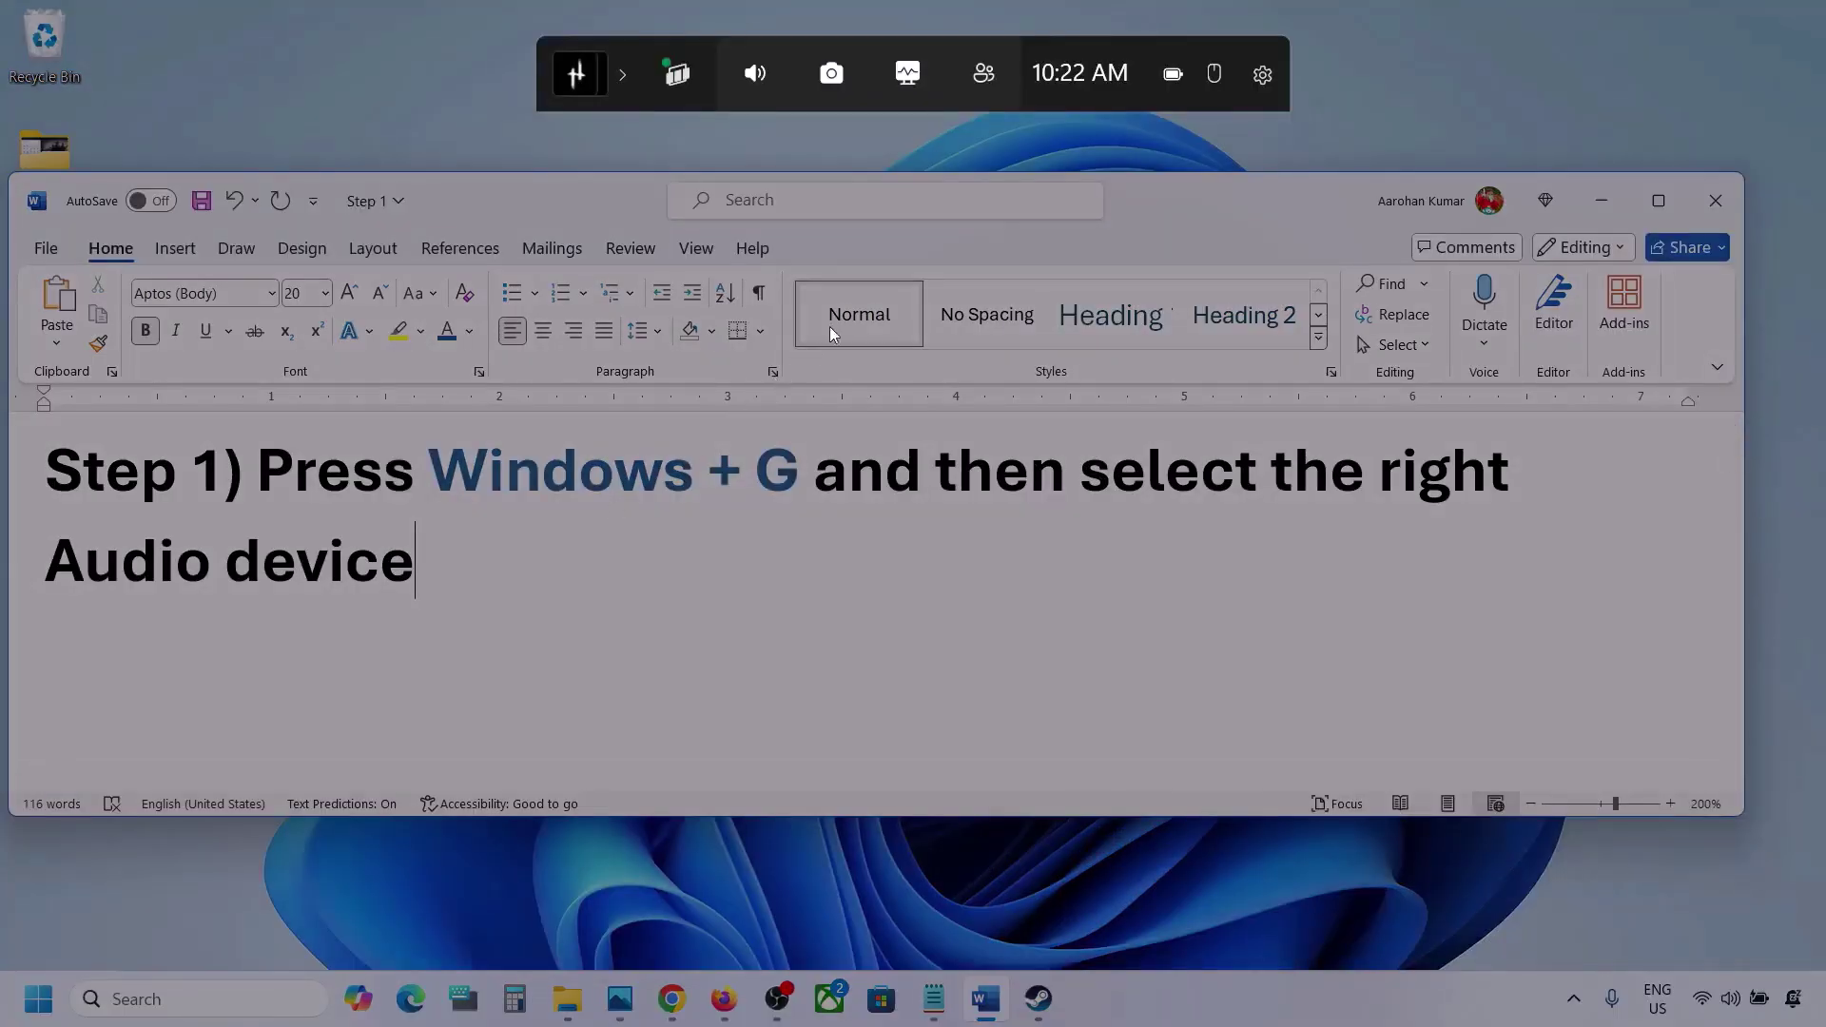
{"action": "left_click", "coordinate": [755, 74]}
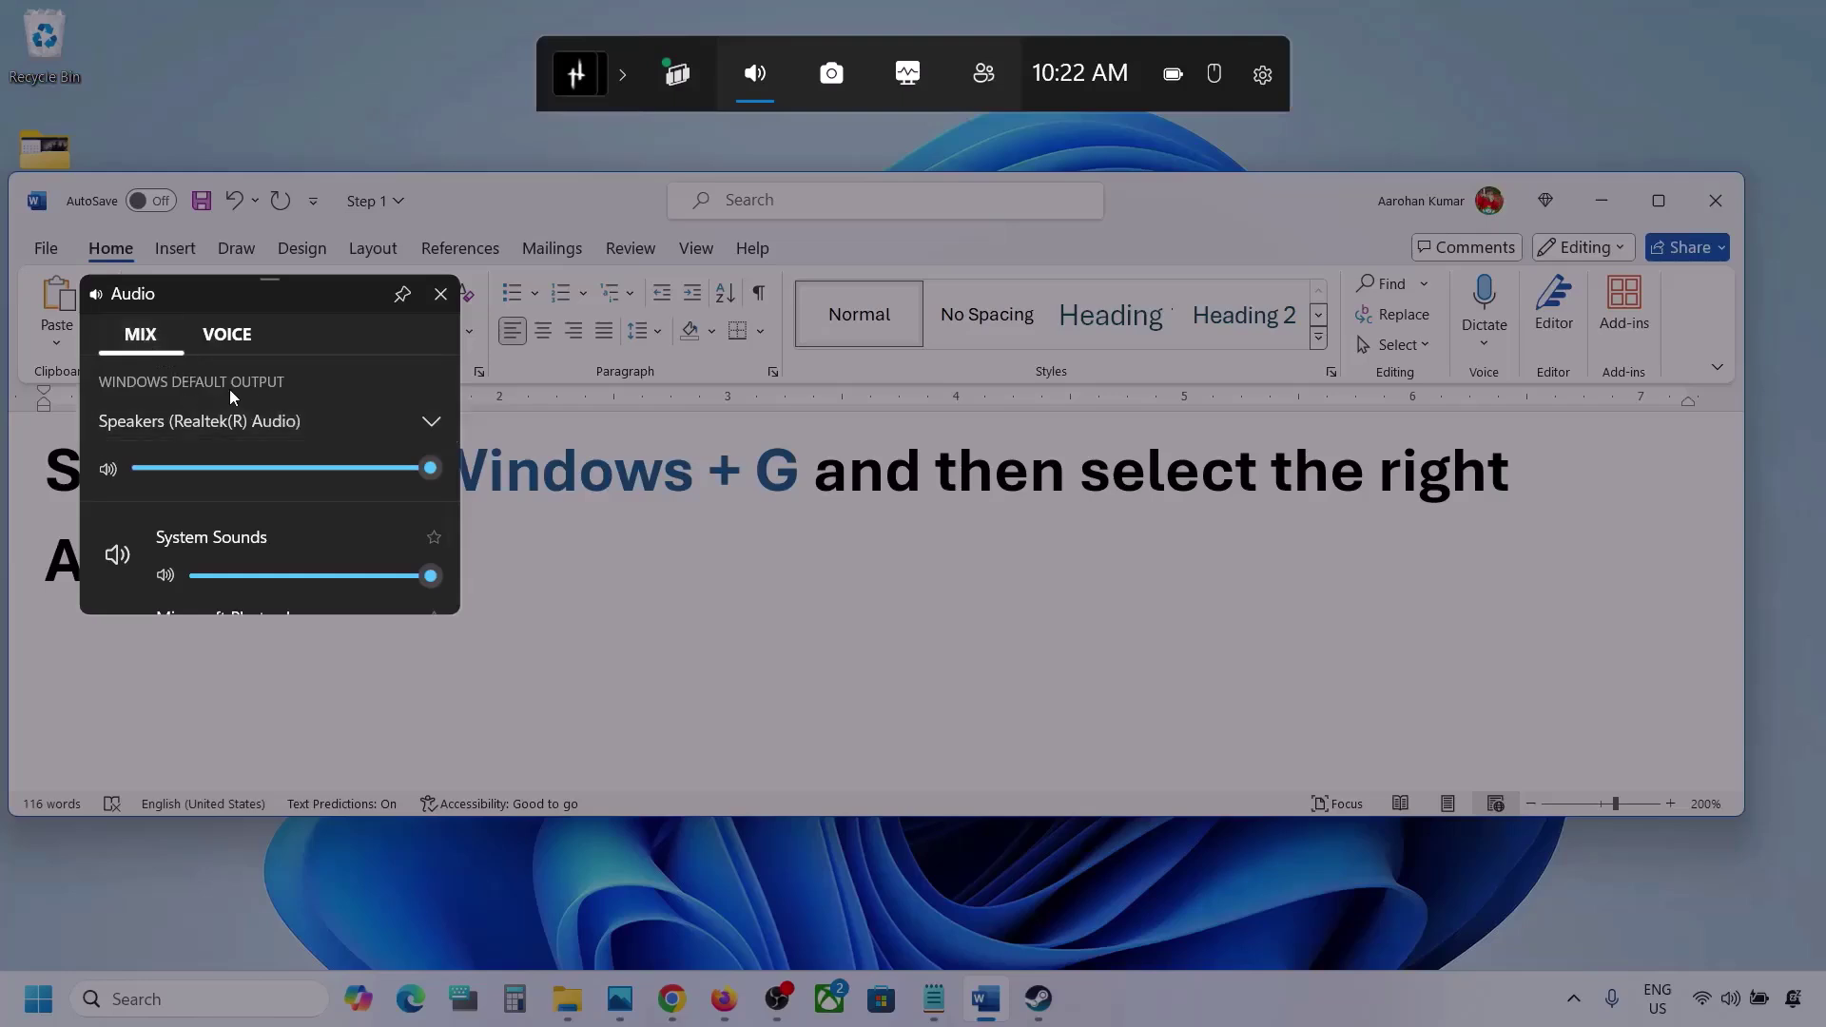
{"action": "left_click", "coordinate": [432, 422]}
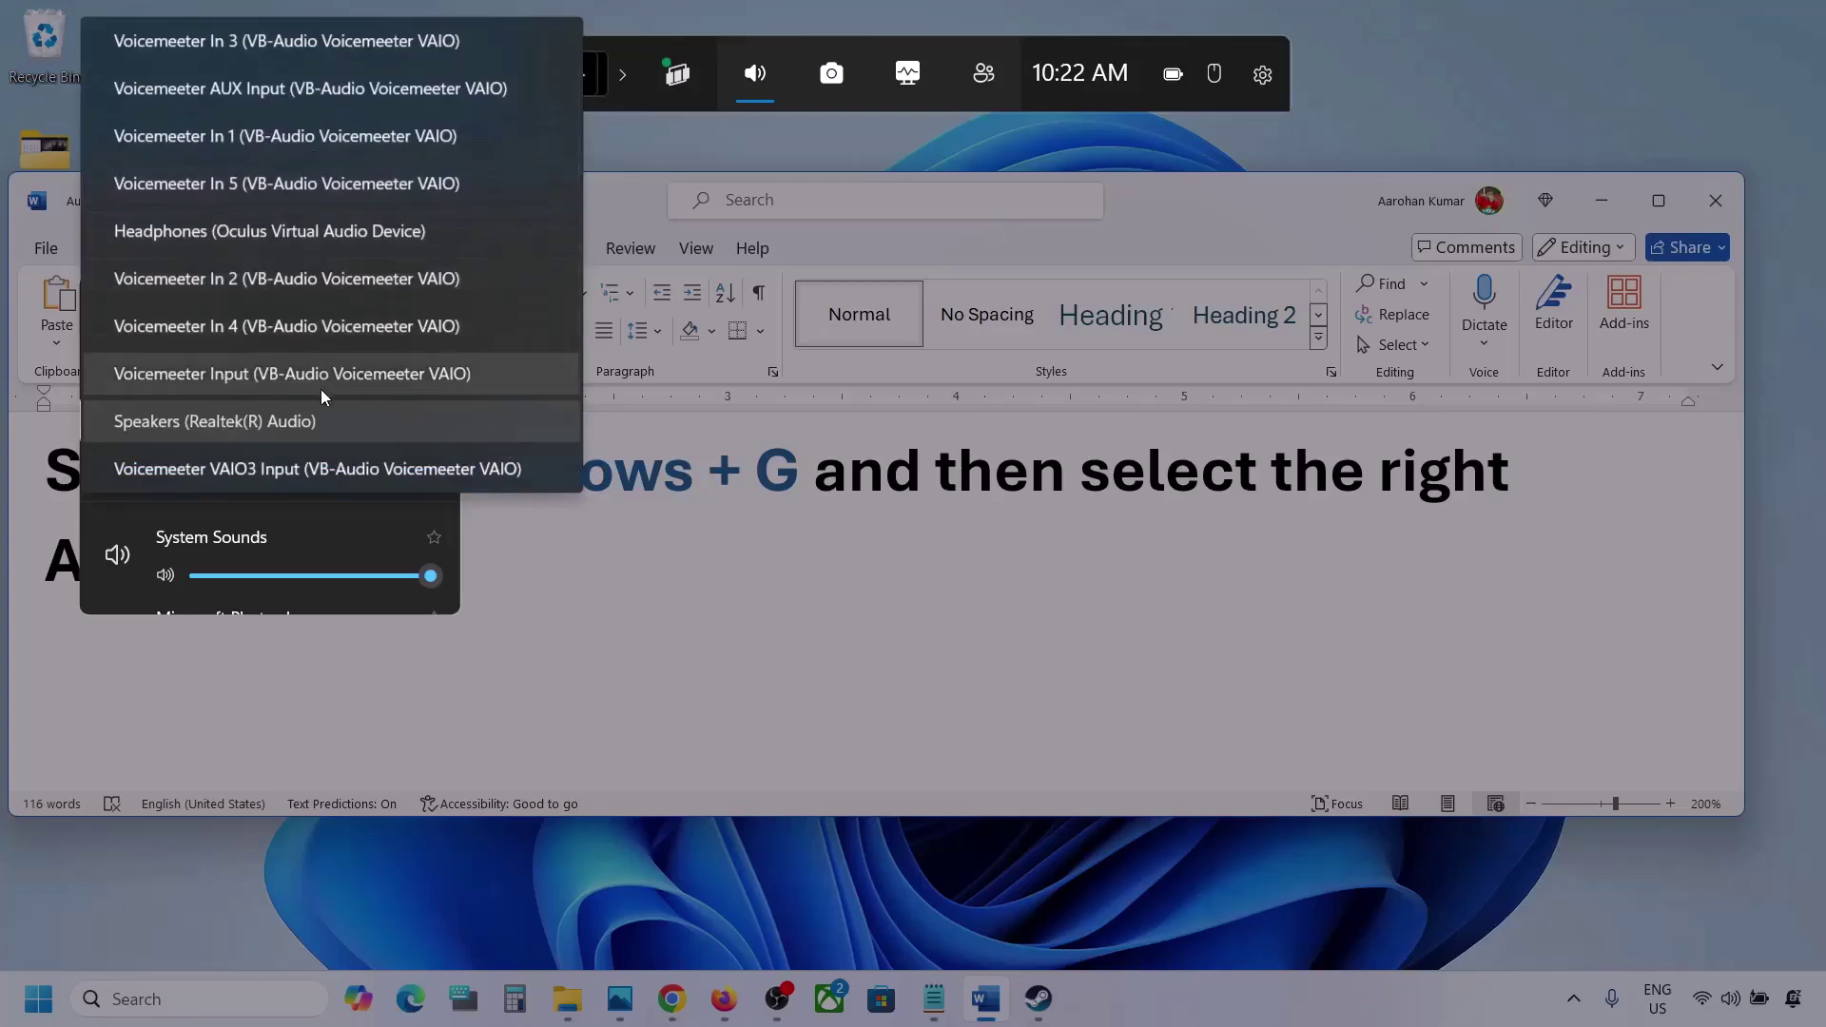
{"action": "left_click", "coordinate": [283, 424]}
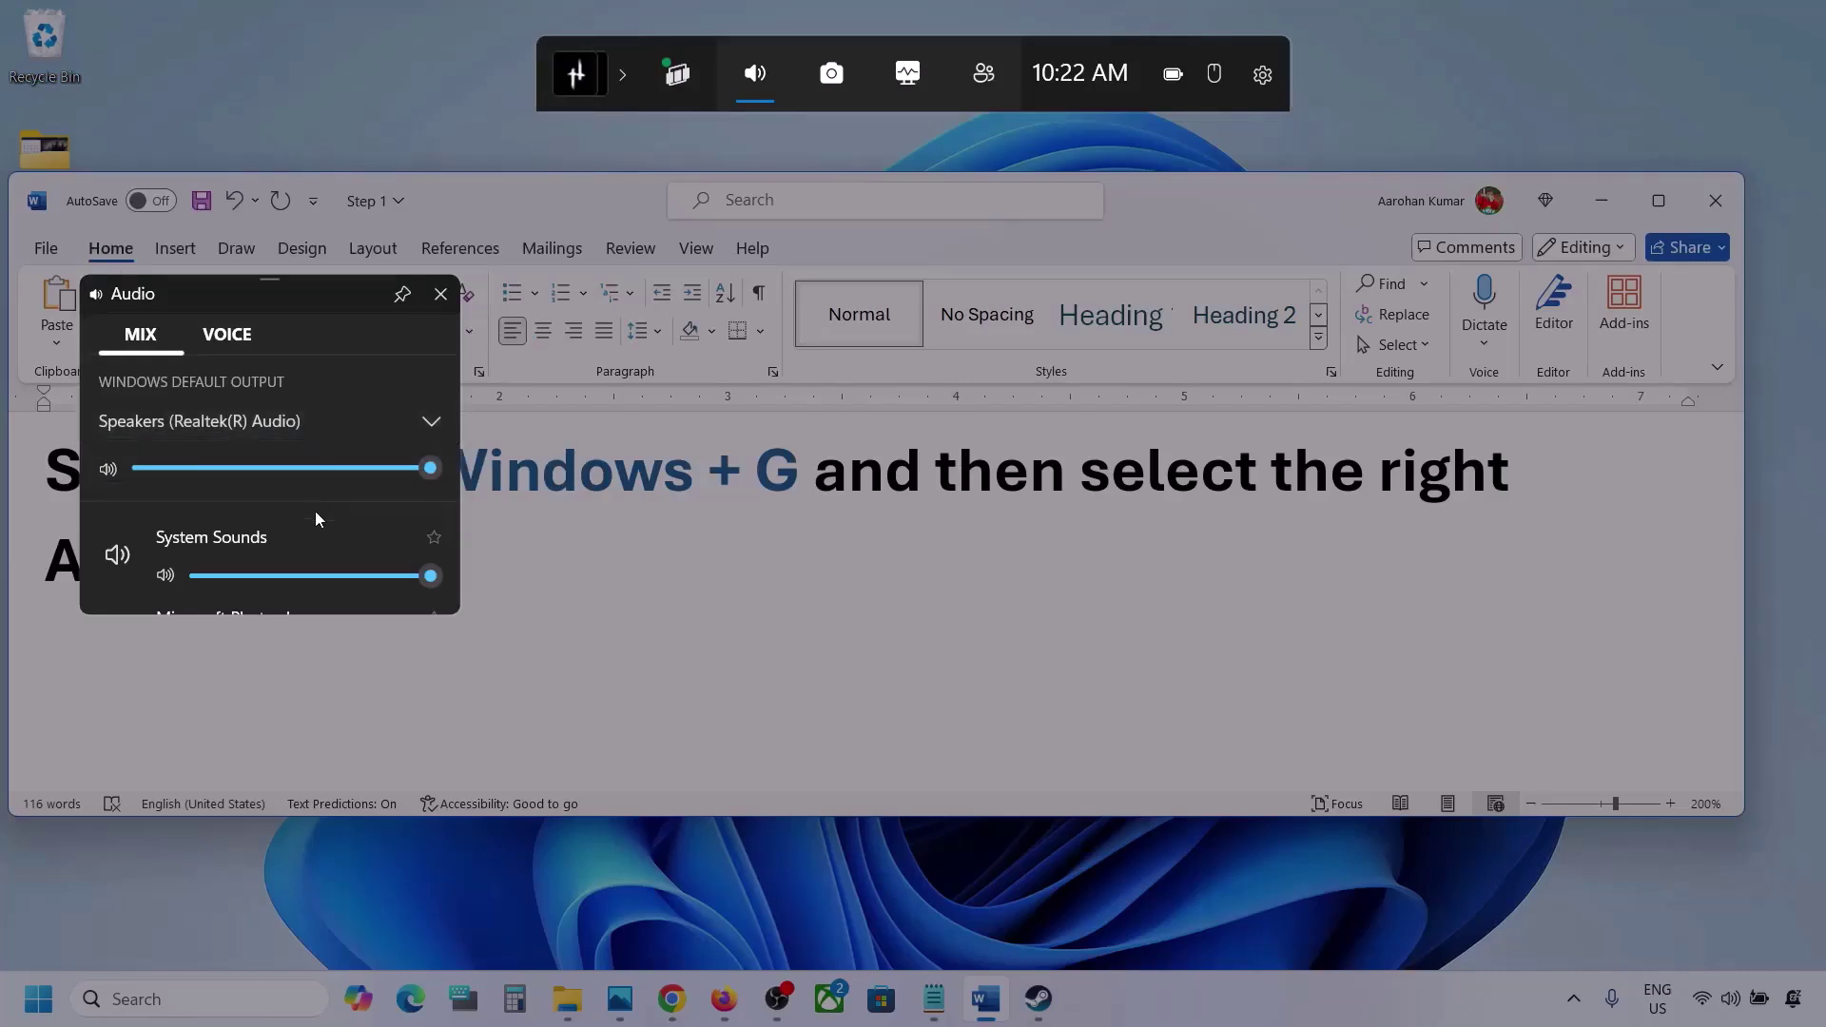
- Enlarge the audio panel and review app volumes, adjusting the Microsoft Photos Legacy slider
{"action": "scroll", "coordinate": [316, 534], "scroll_direction": "down", "scroll_amount": 2}
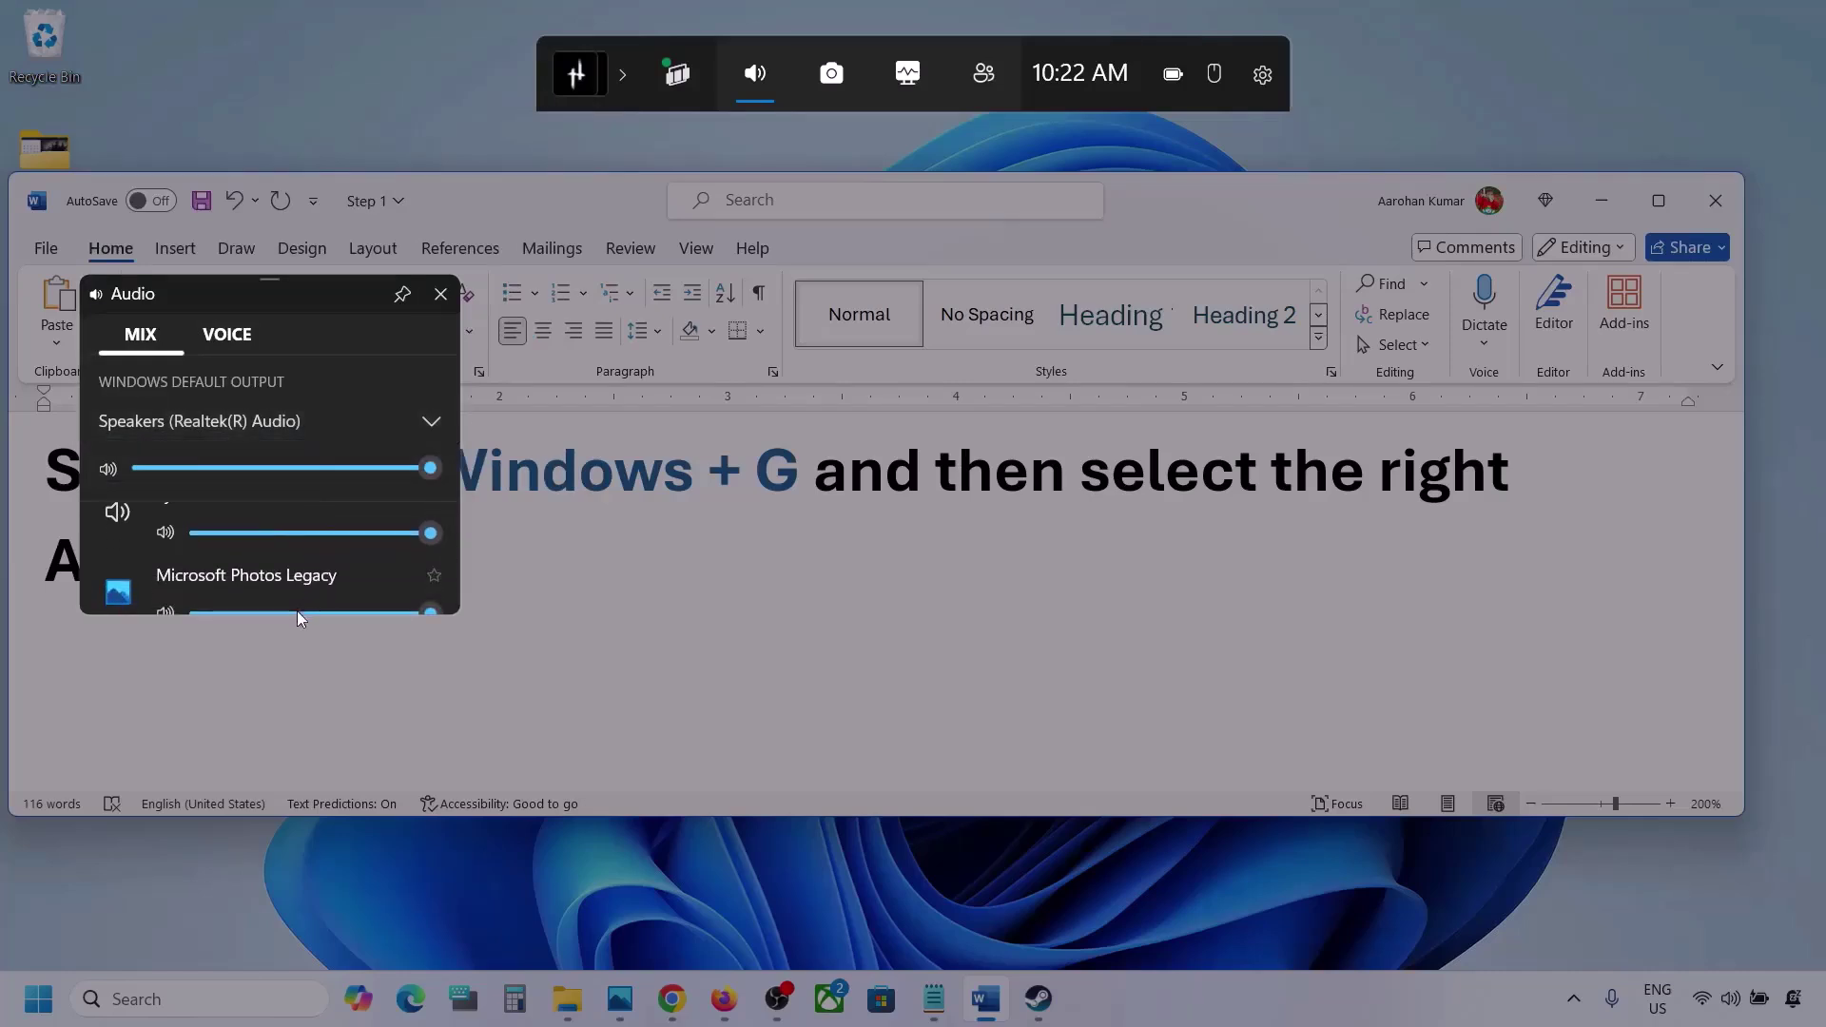
{"action": "left_click_drag", "start_coordinate": [297, 618], "coordinate": [298, 837]}
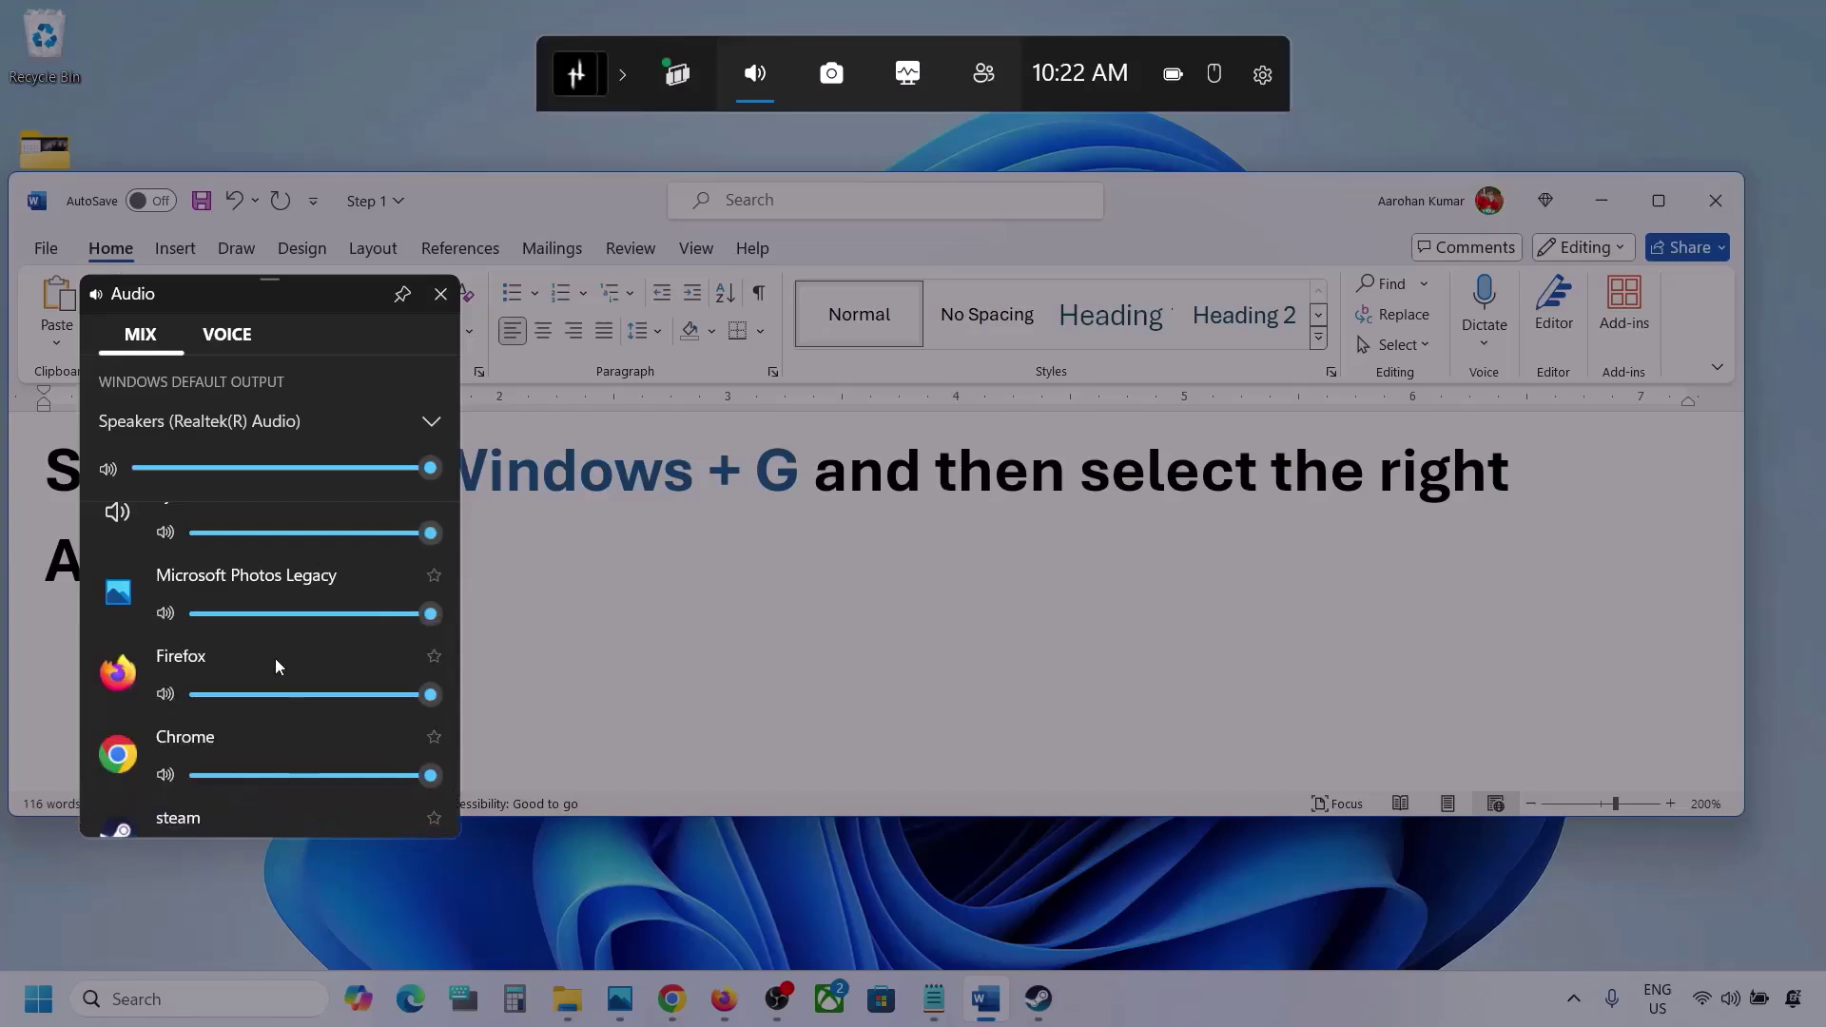
{"action": "scroll", "coordinate": [276, 665], "scroll_direction": "down", "scroll_amount": 1}
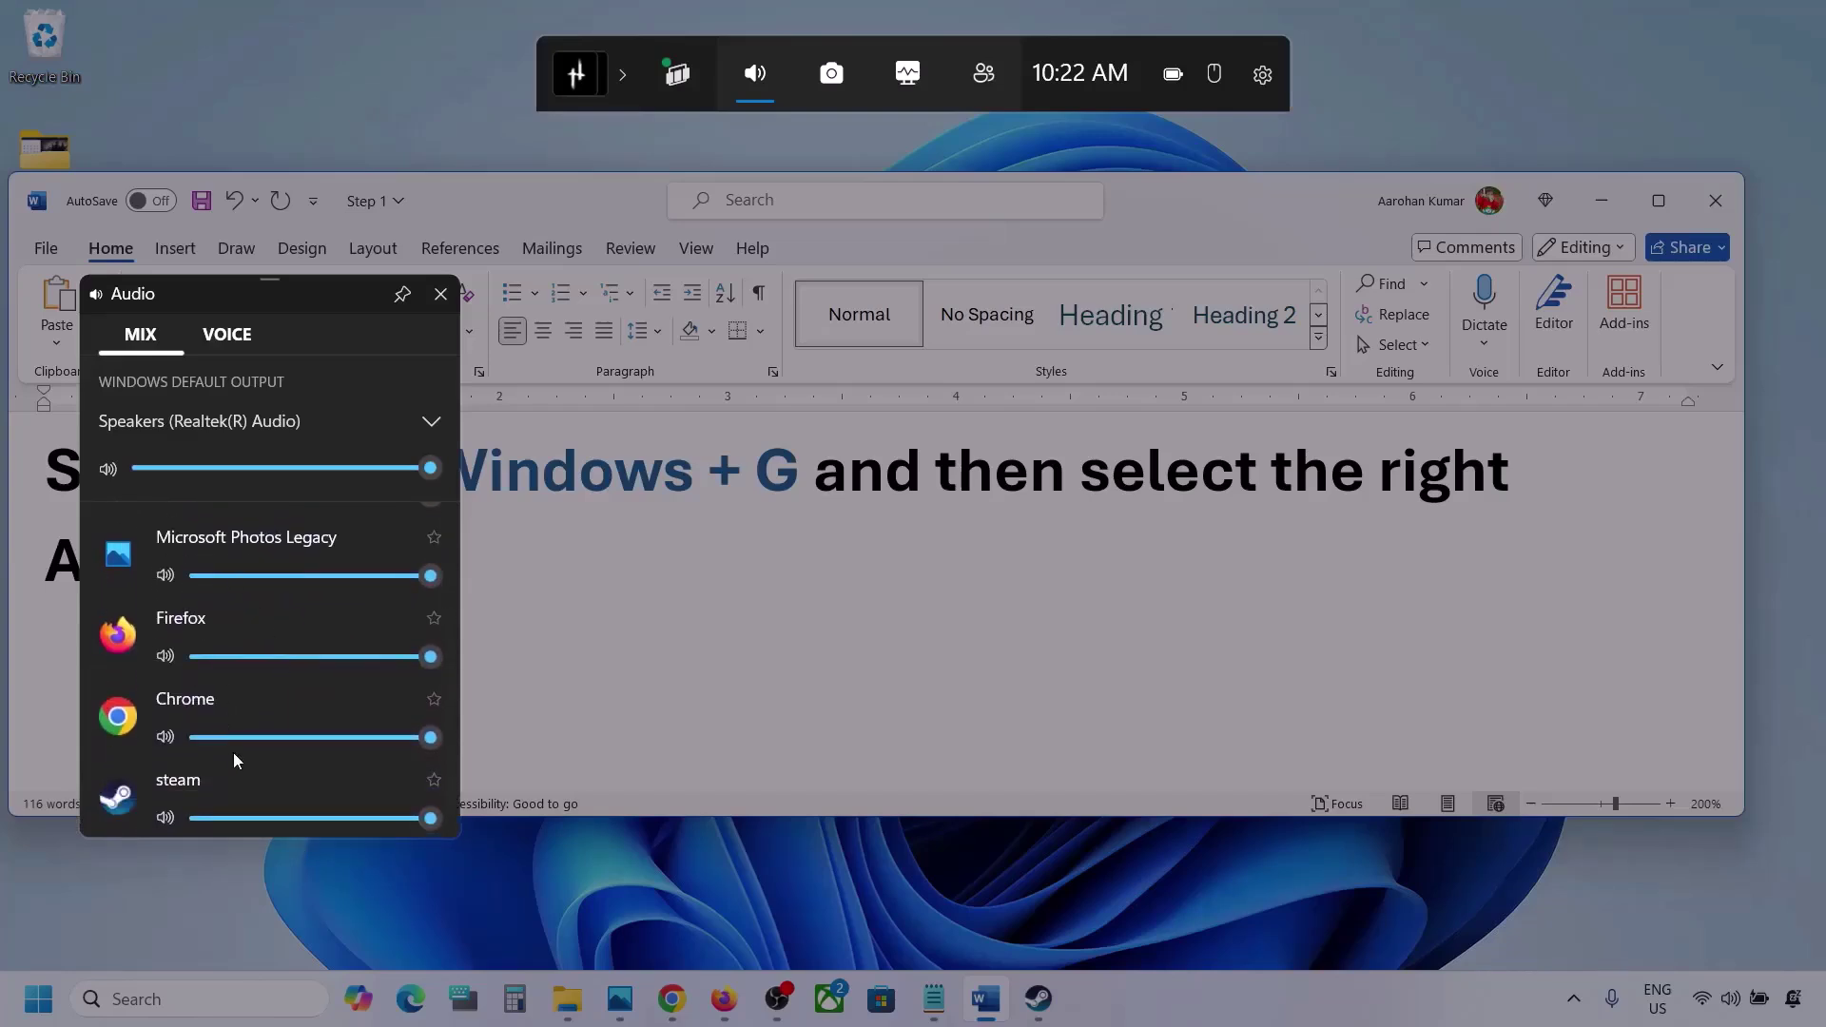
{"action": "scroll", "coordinate": [224, 677], "scroll_direction": "up", "scroll_amount": 1}
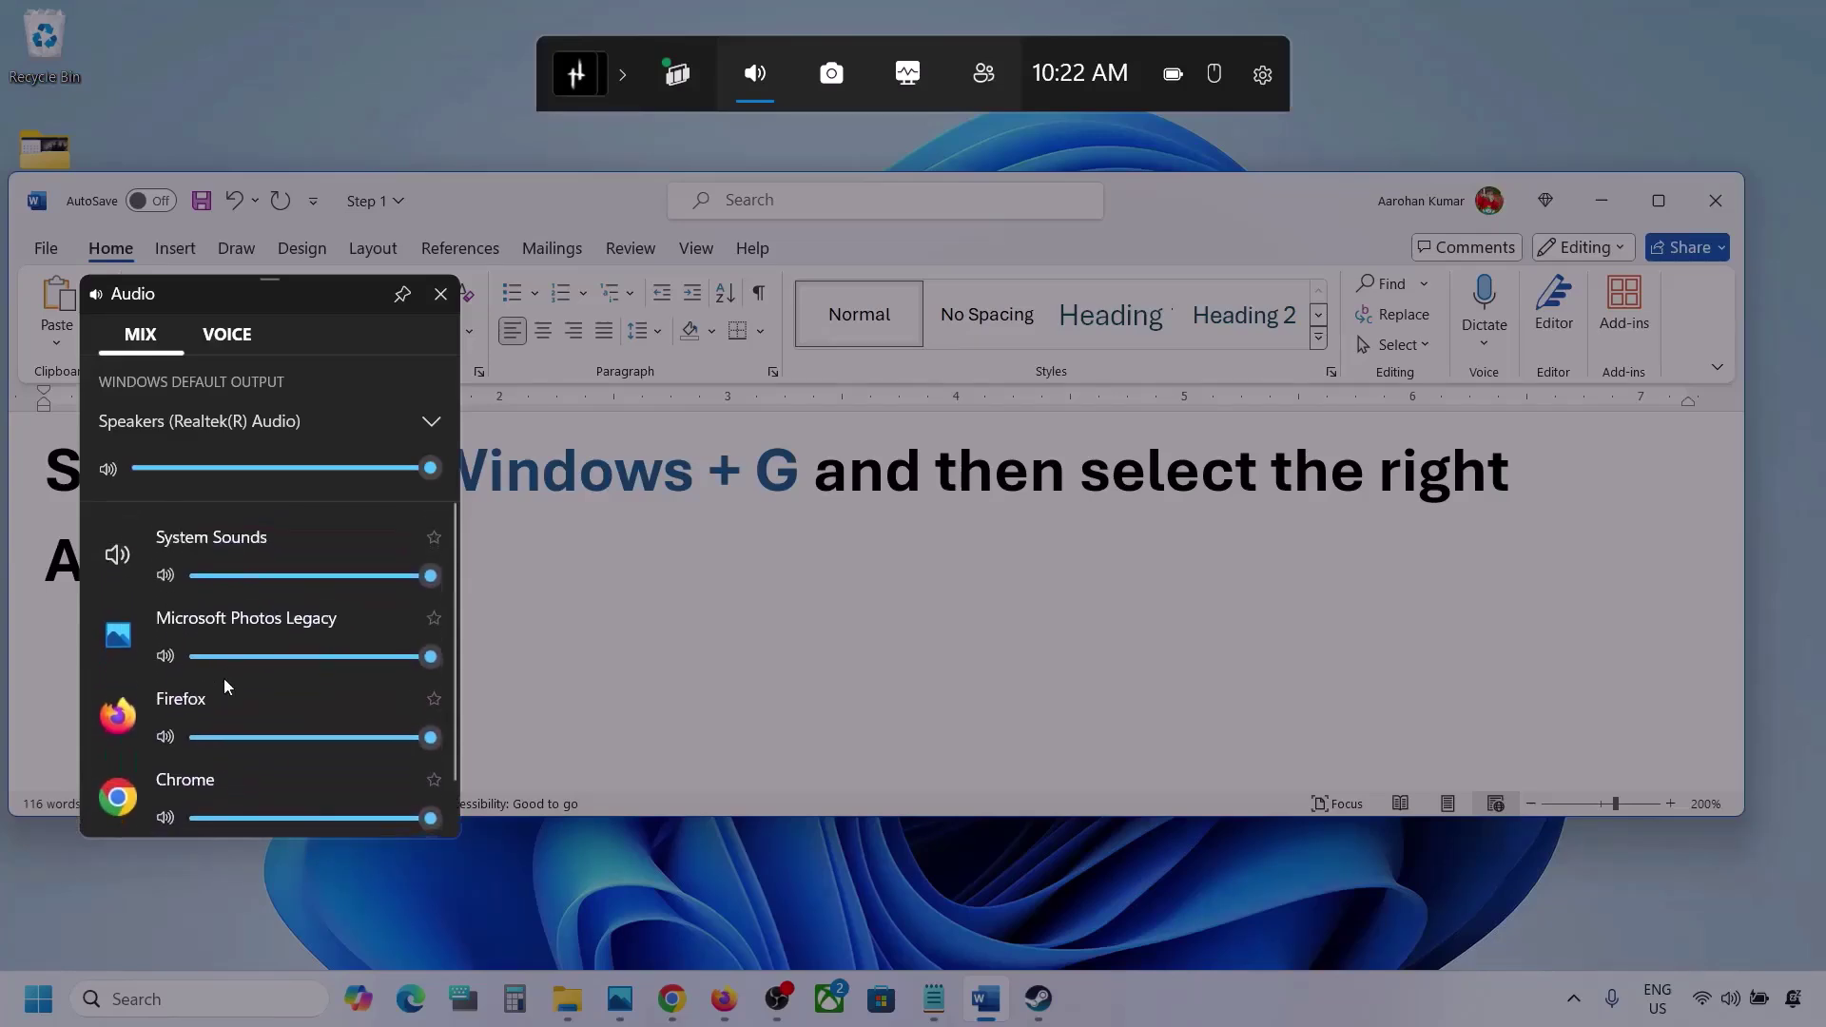
{"action": "left_click_drag", "start_coordinate": [432, 657], "coordinate": [372, 665]}
{"action": "scroll", "coordinate": [337, 686], "scroll_direction": "down", "scroll_amount": 1}
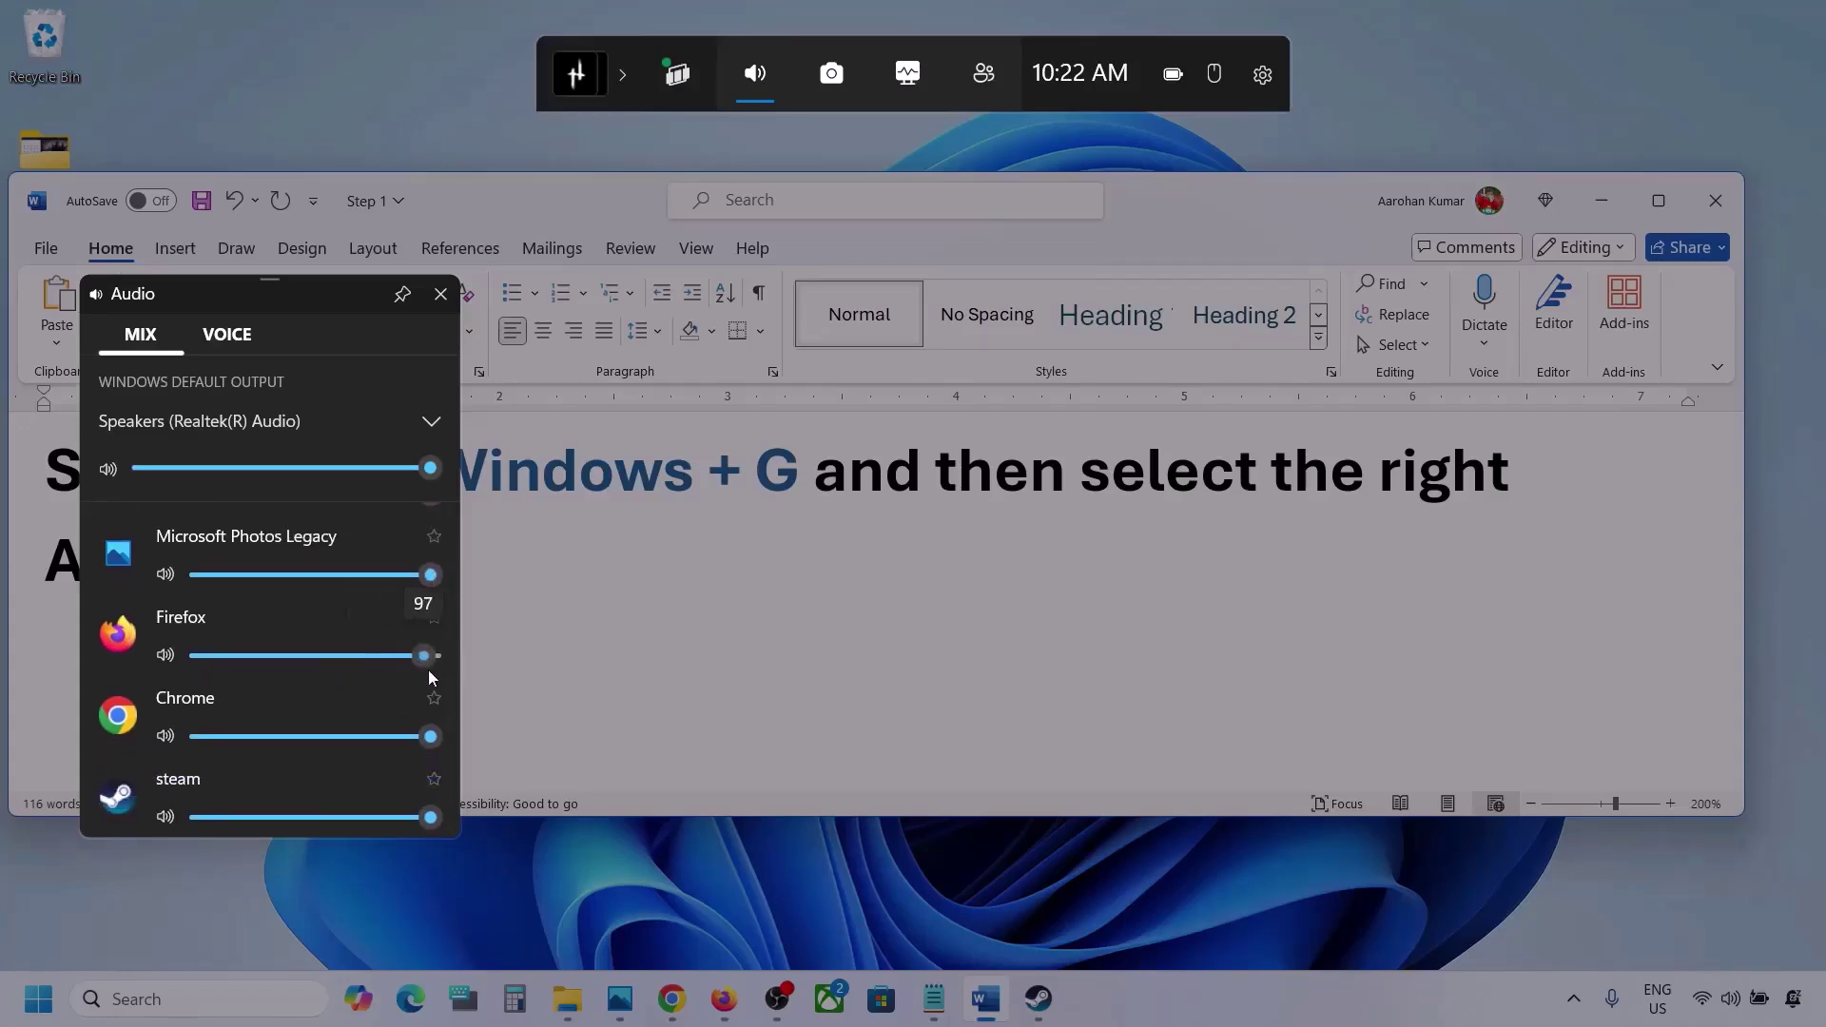
{"action": "scroll", "coordinate": [268, 702], "scroll_direction": "down", "scroll_amount": 1}
{"action": "scroll", "coordinate": [236, 746], "scroll_direction": "up", "scroll_amount": 1}
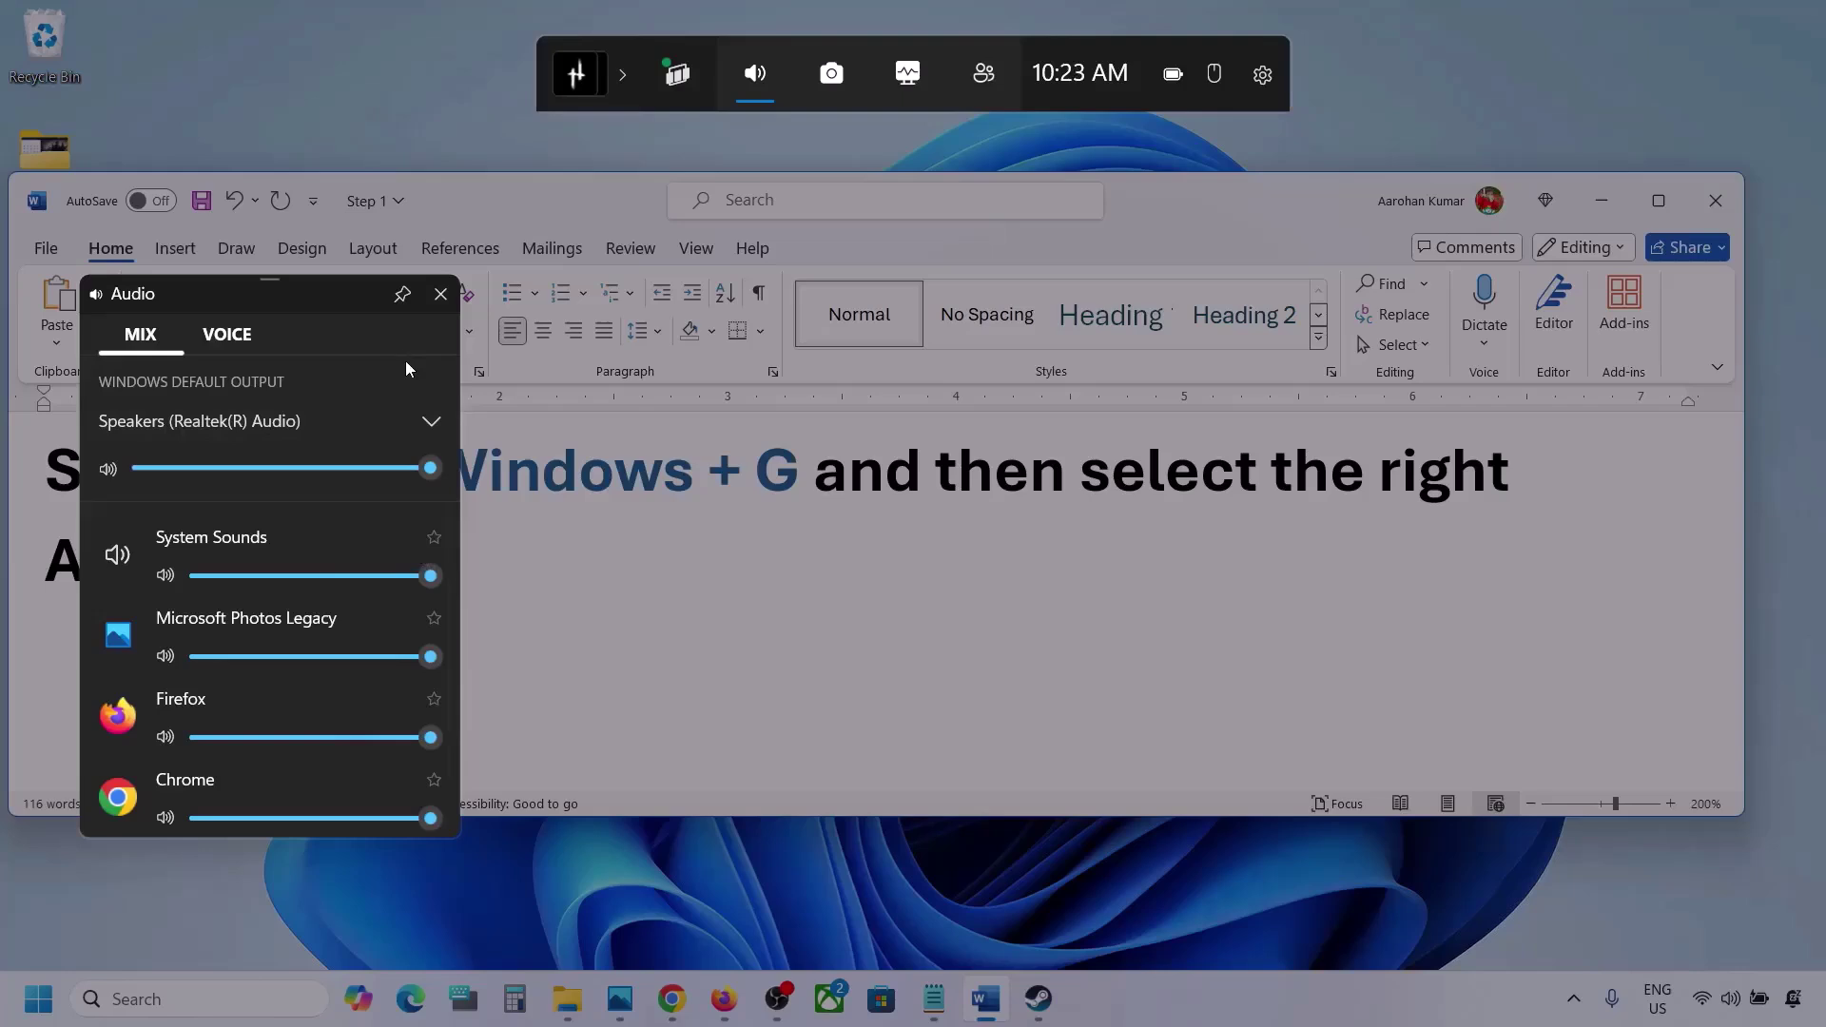
- On the Voice tab, set Realtek Speakers and Microphone Array as communications devices, then close the widget
{"action": "left_click", "coordinate": [227, 333]}
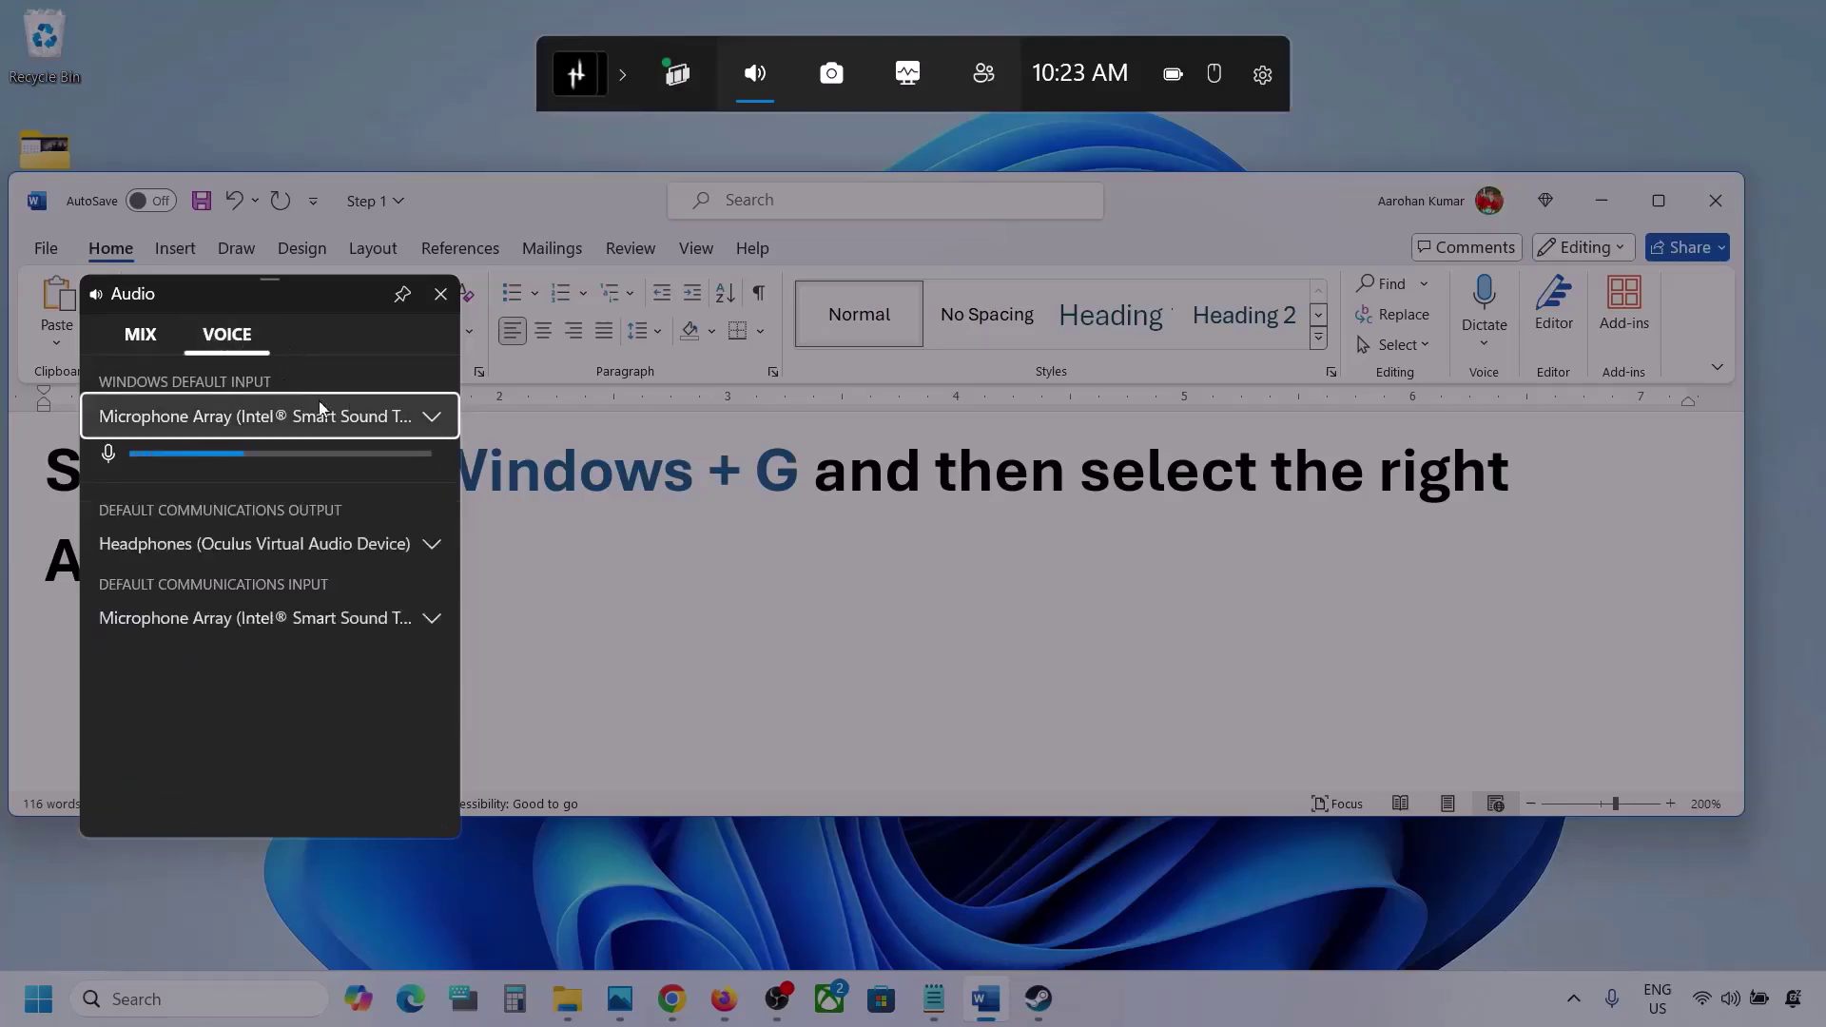
{"action": "left_click", "coordinate": [438, 414]}
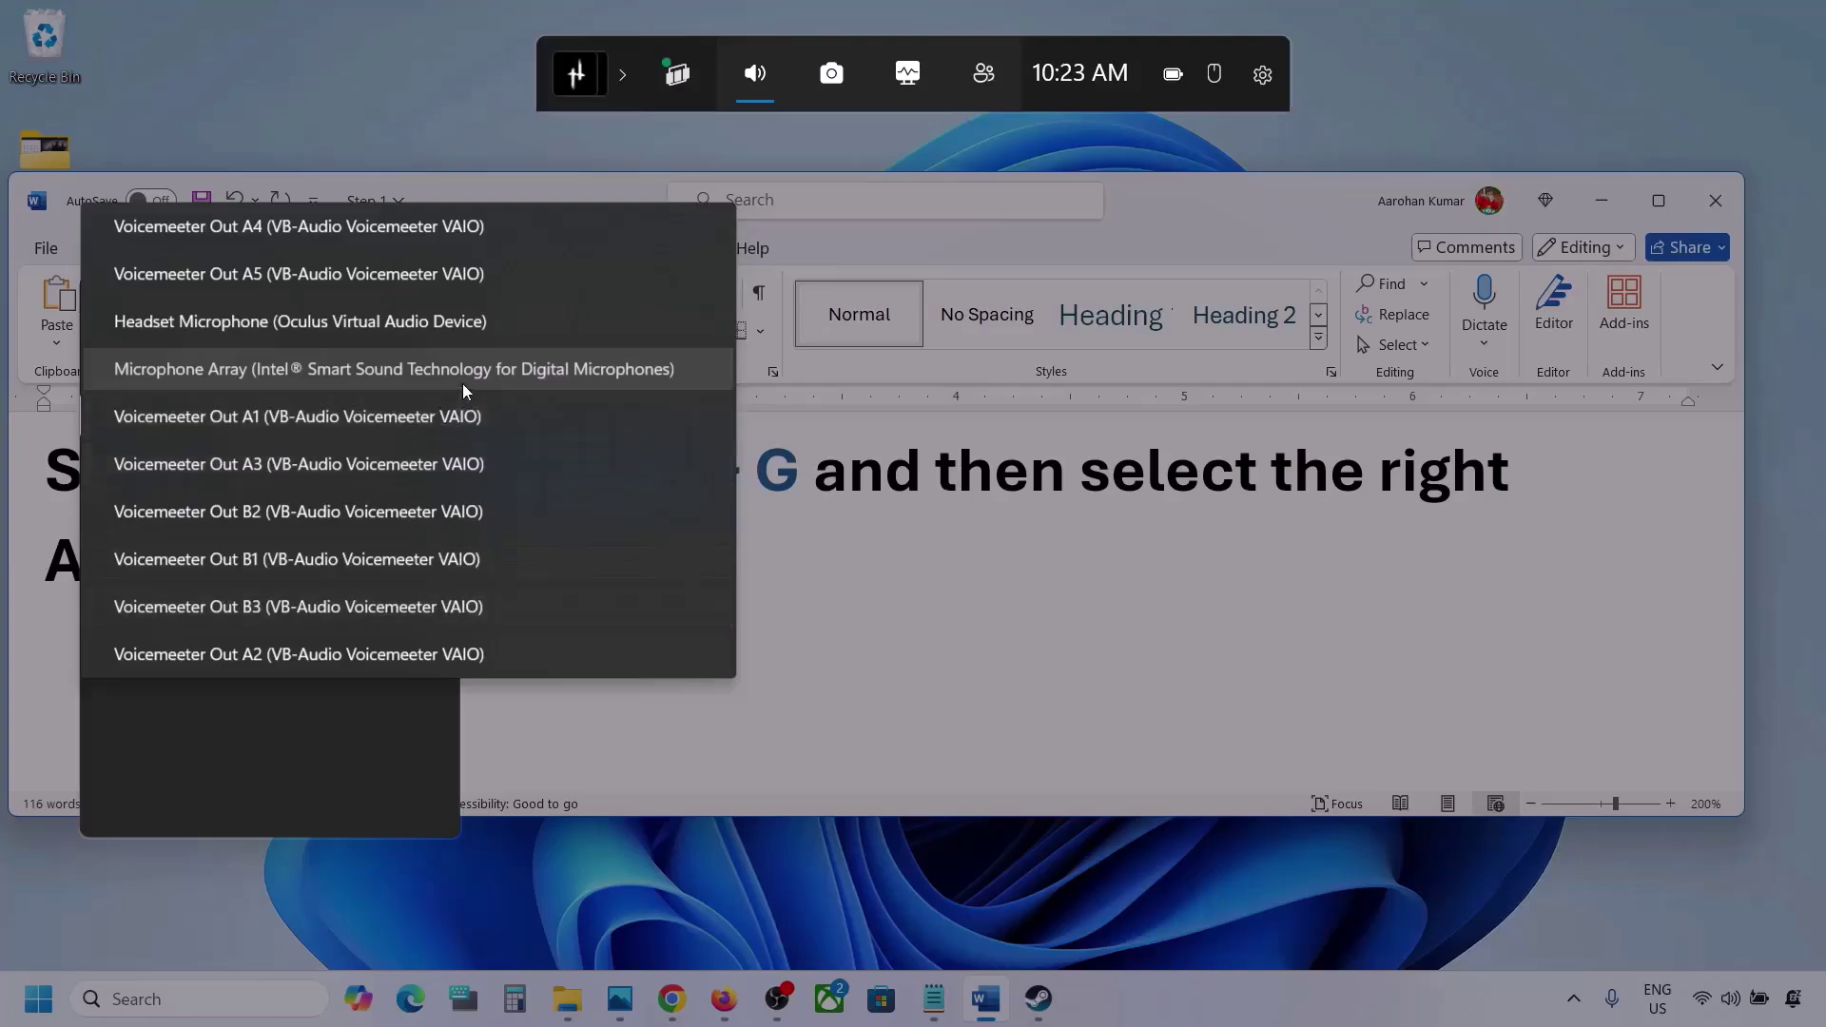
{"action": "left_click", "coordinate": [432, 371]}
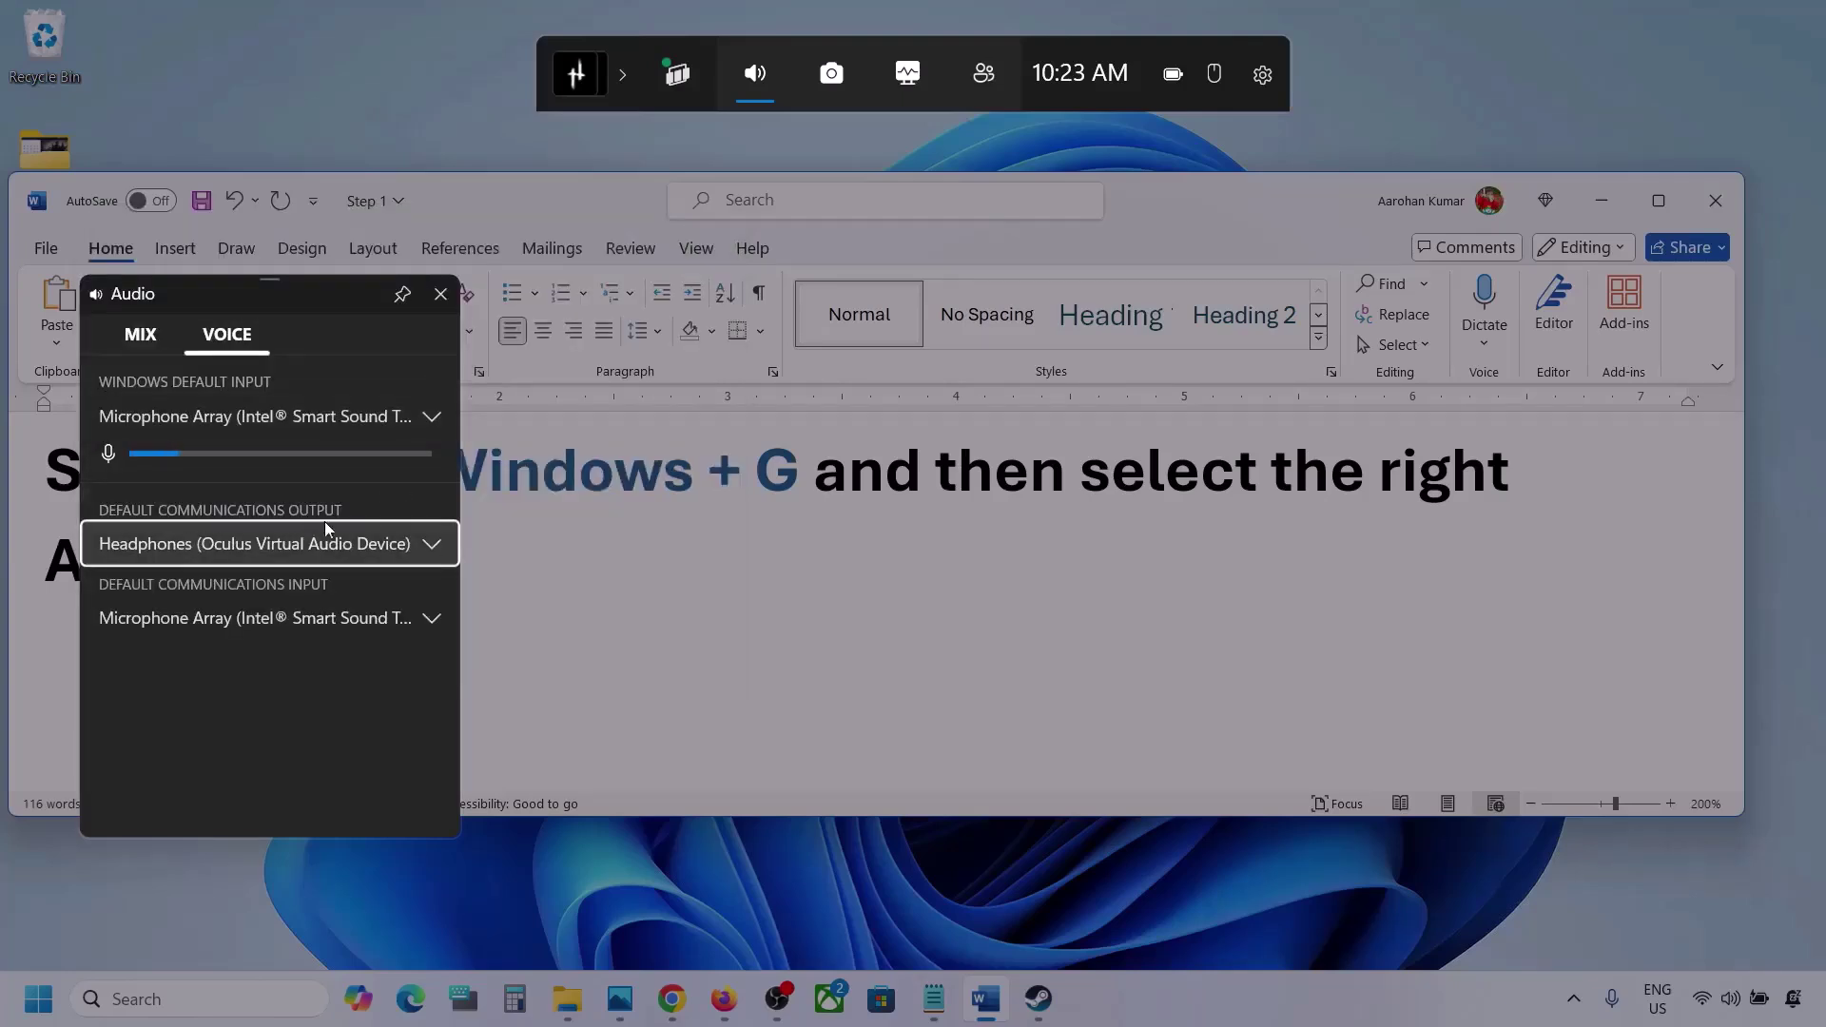
{"action": "left_click", "coordinate": [432, 546]}
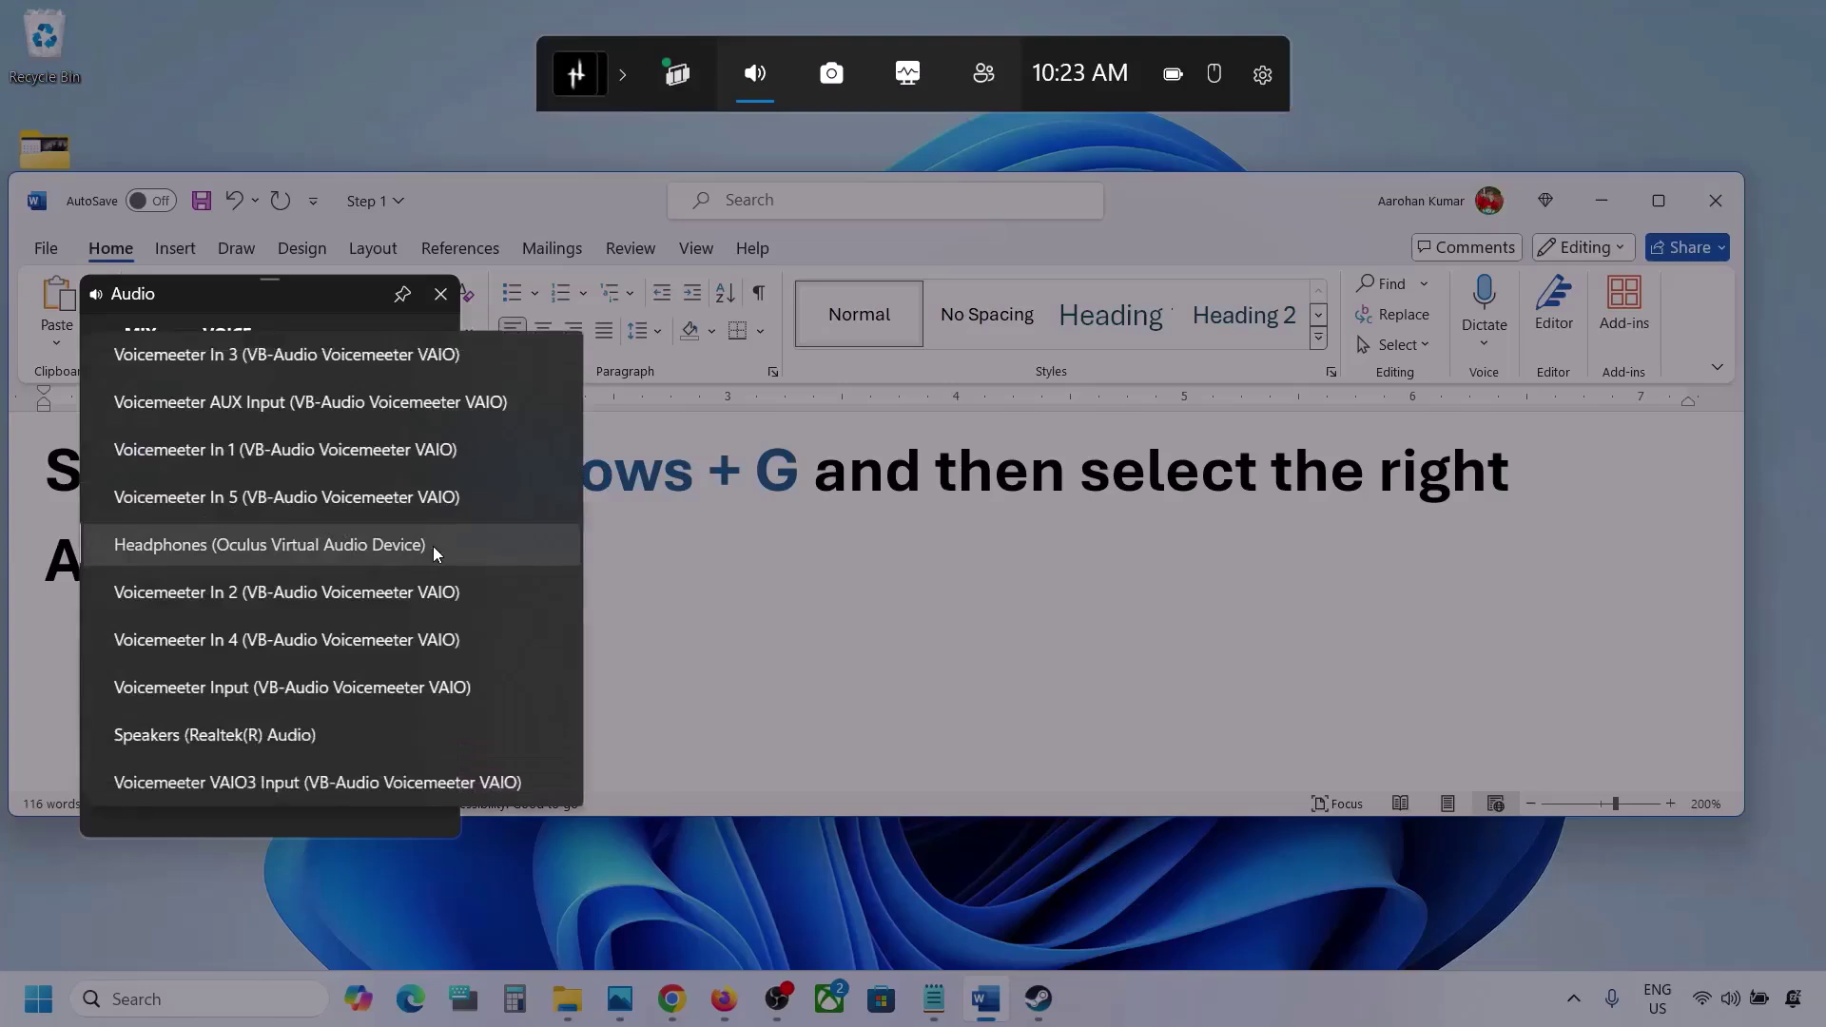
{"action": "left_click", "coordinate": [289, 734]}
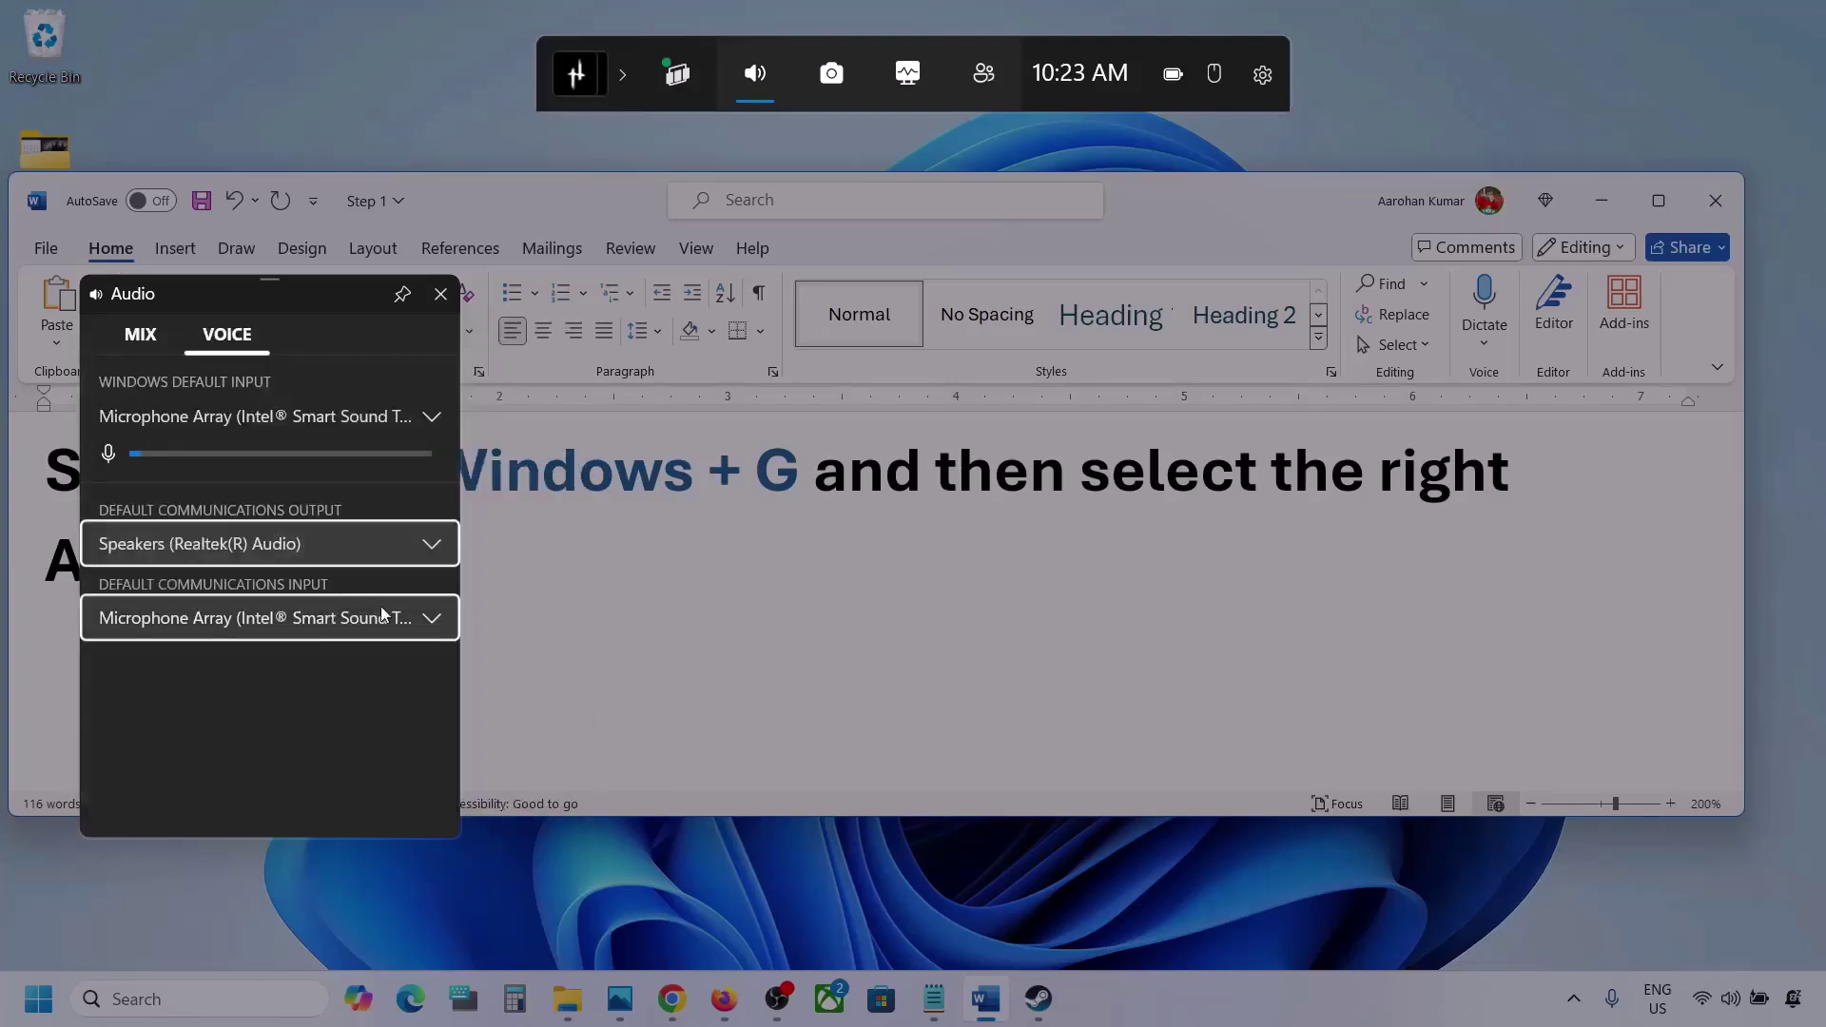
{"action": "left_click", "coordinate": [427, 620]}
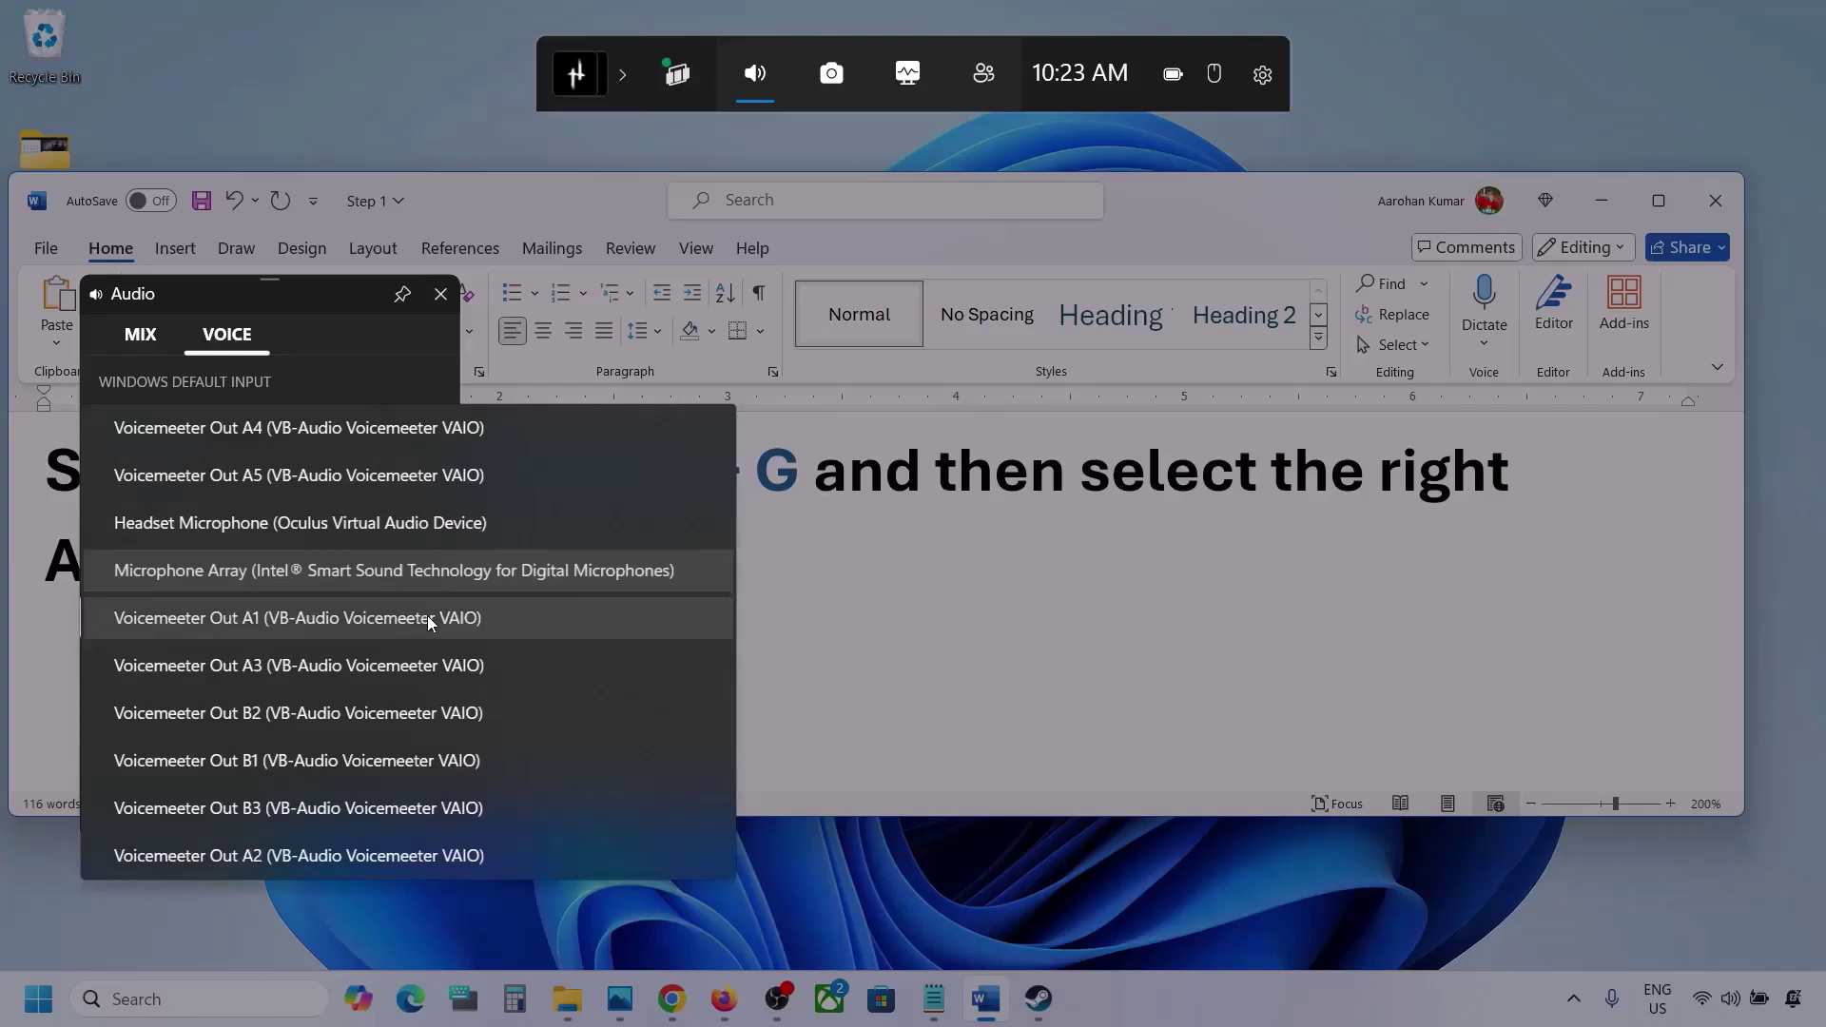
{"action": "left_click", "coordinate": [494, 568]}
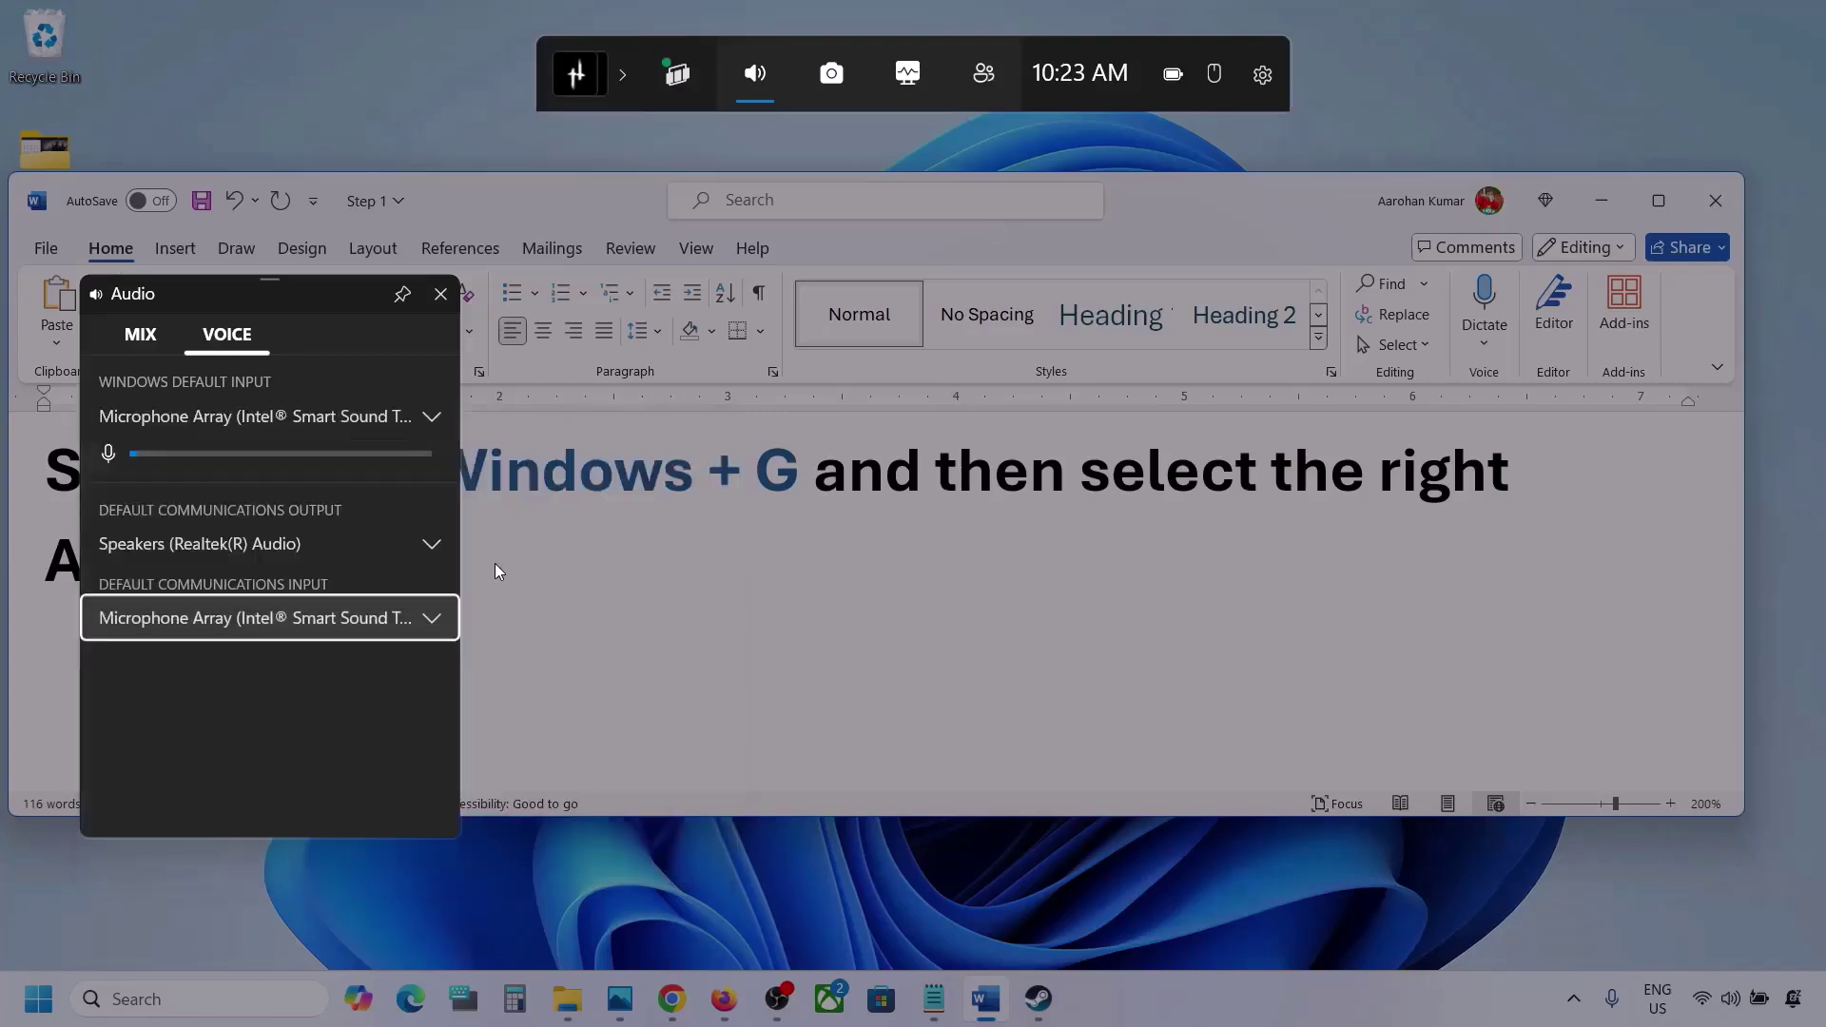
{"action": "left_click", "coordinate": [441, 295]}
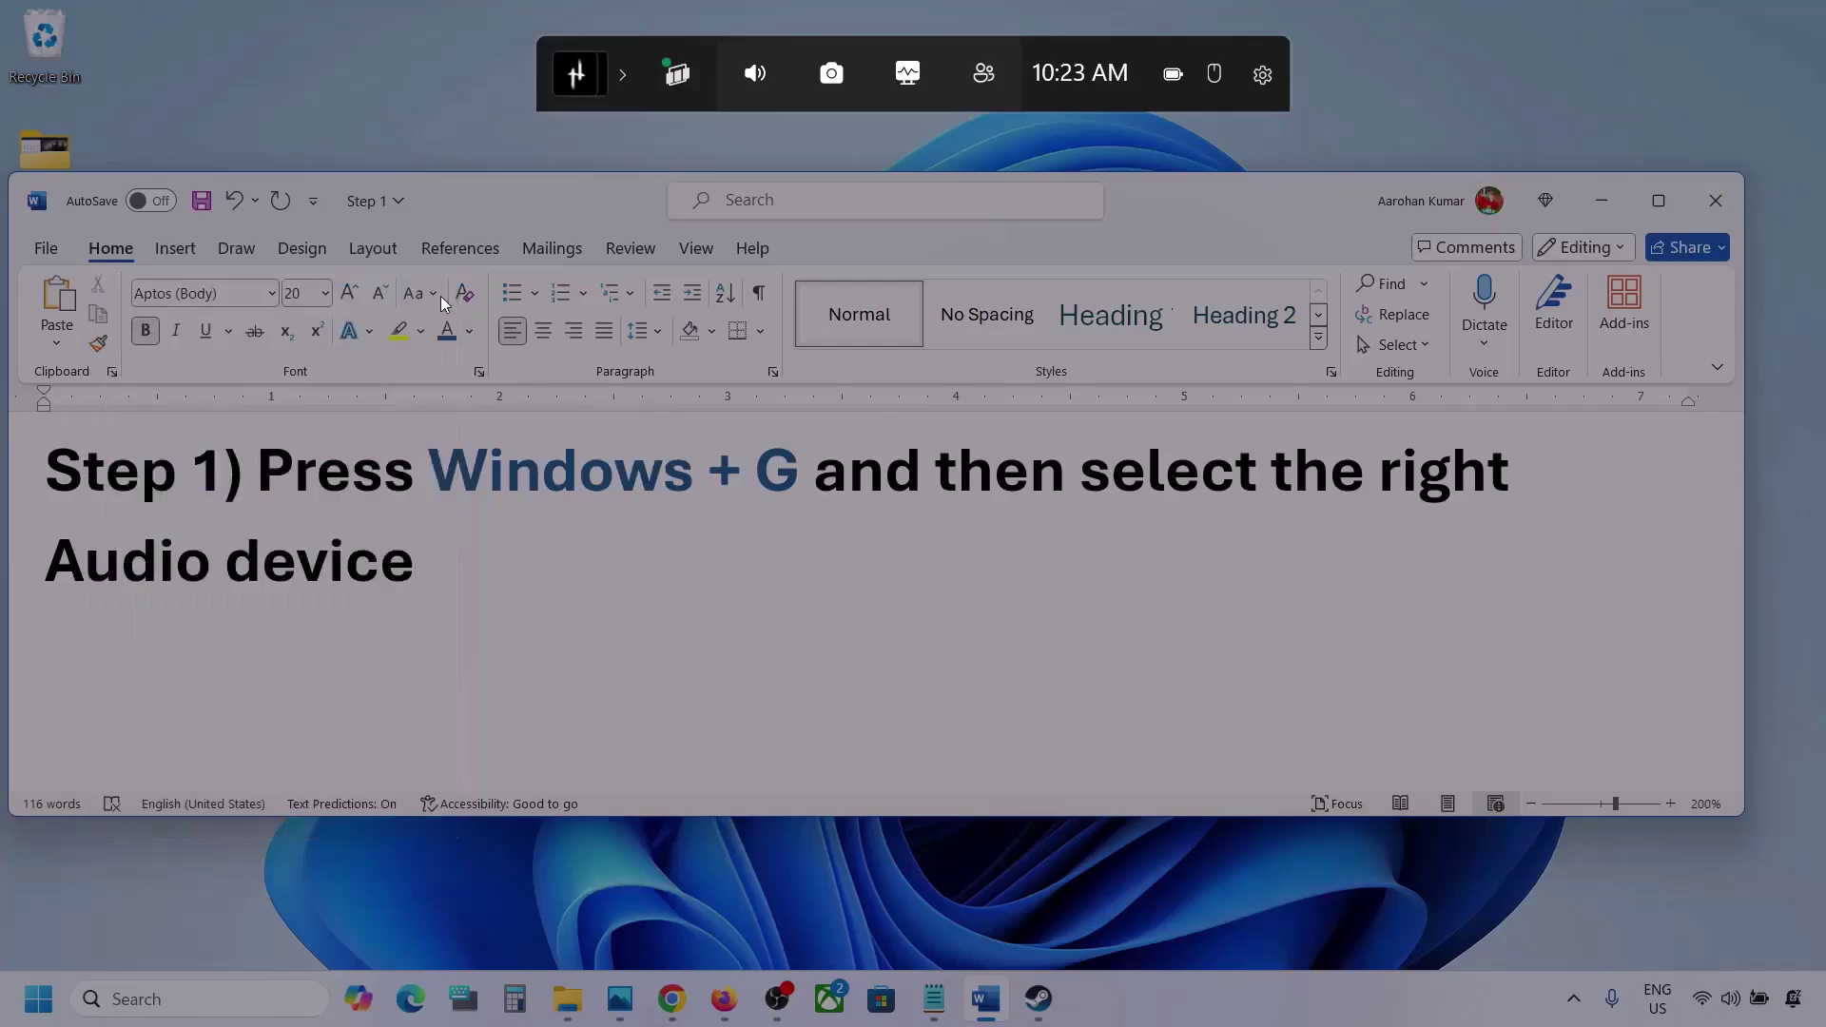
- Dismiss Game Bar, highlight Step 2's 'Make sure volume is not mute' in Word, then minimize Word
{"action": "left_click", "coordinate": [990, 133]}
{"action": "left_click", "coordinate": [2, 1011]}
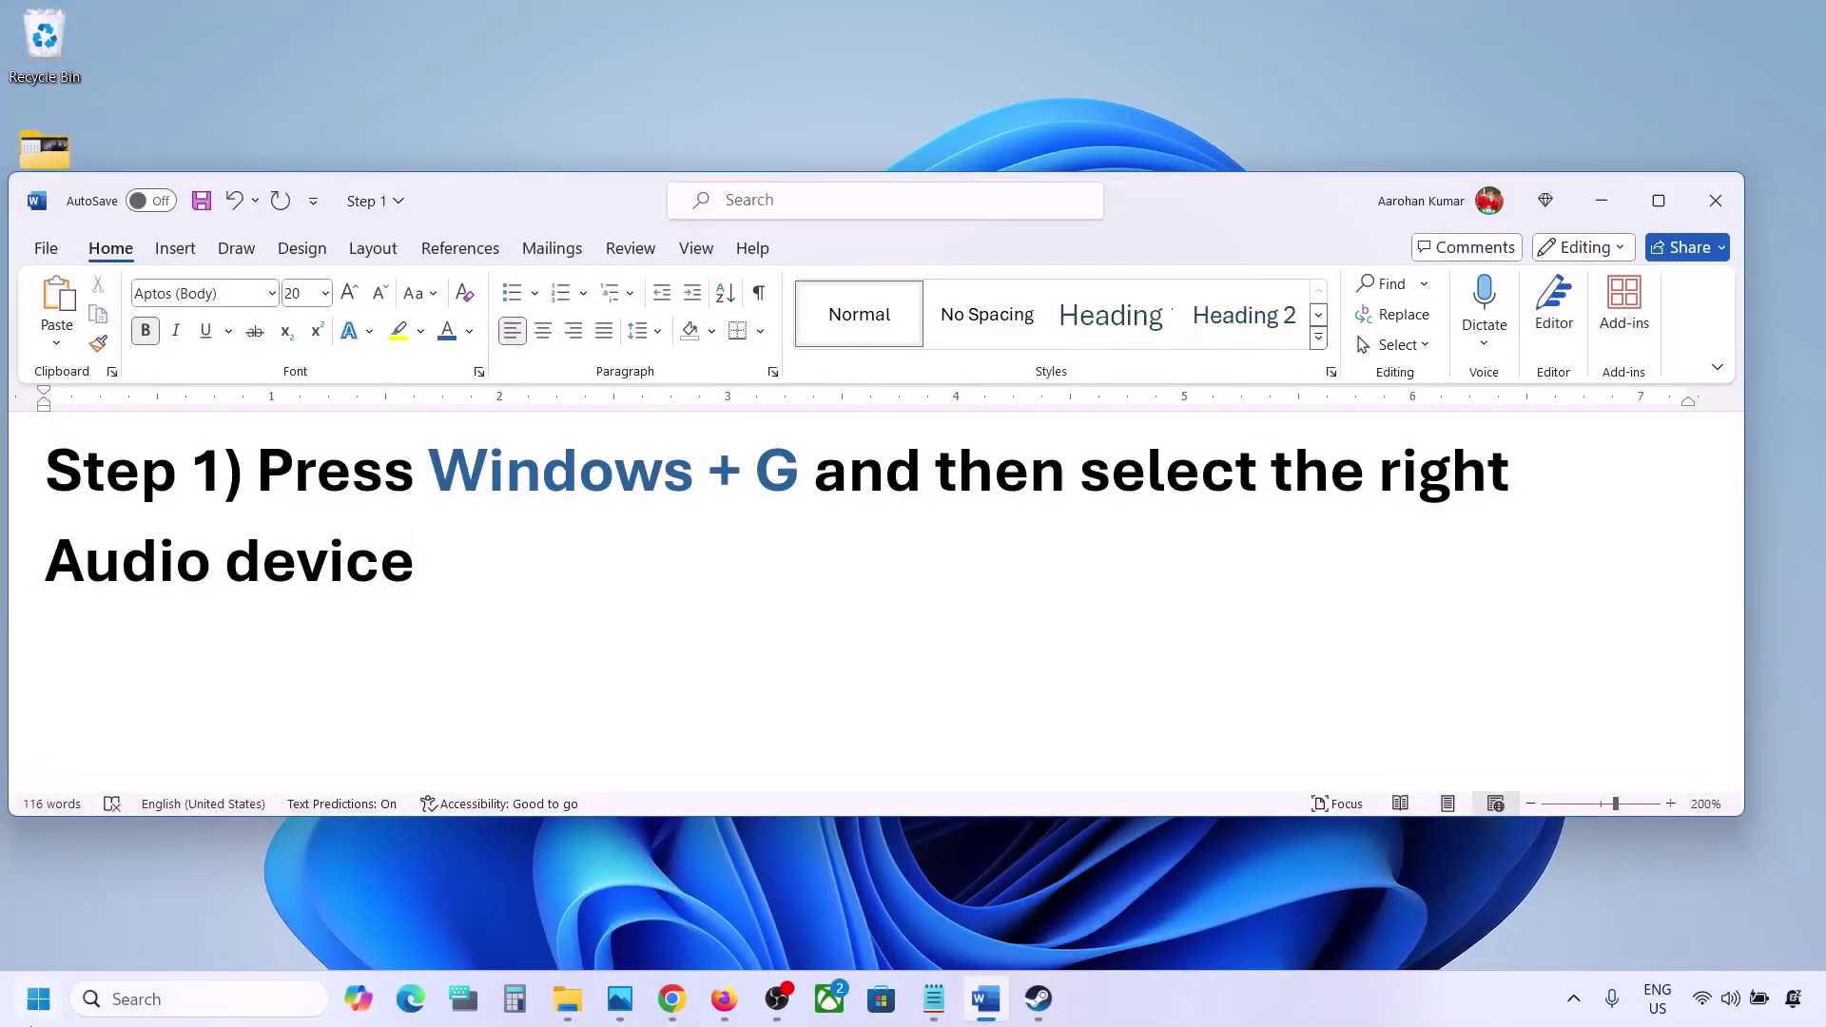
{"action": "left_click", "coordinate": [861, 751]}
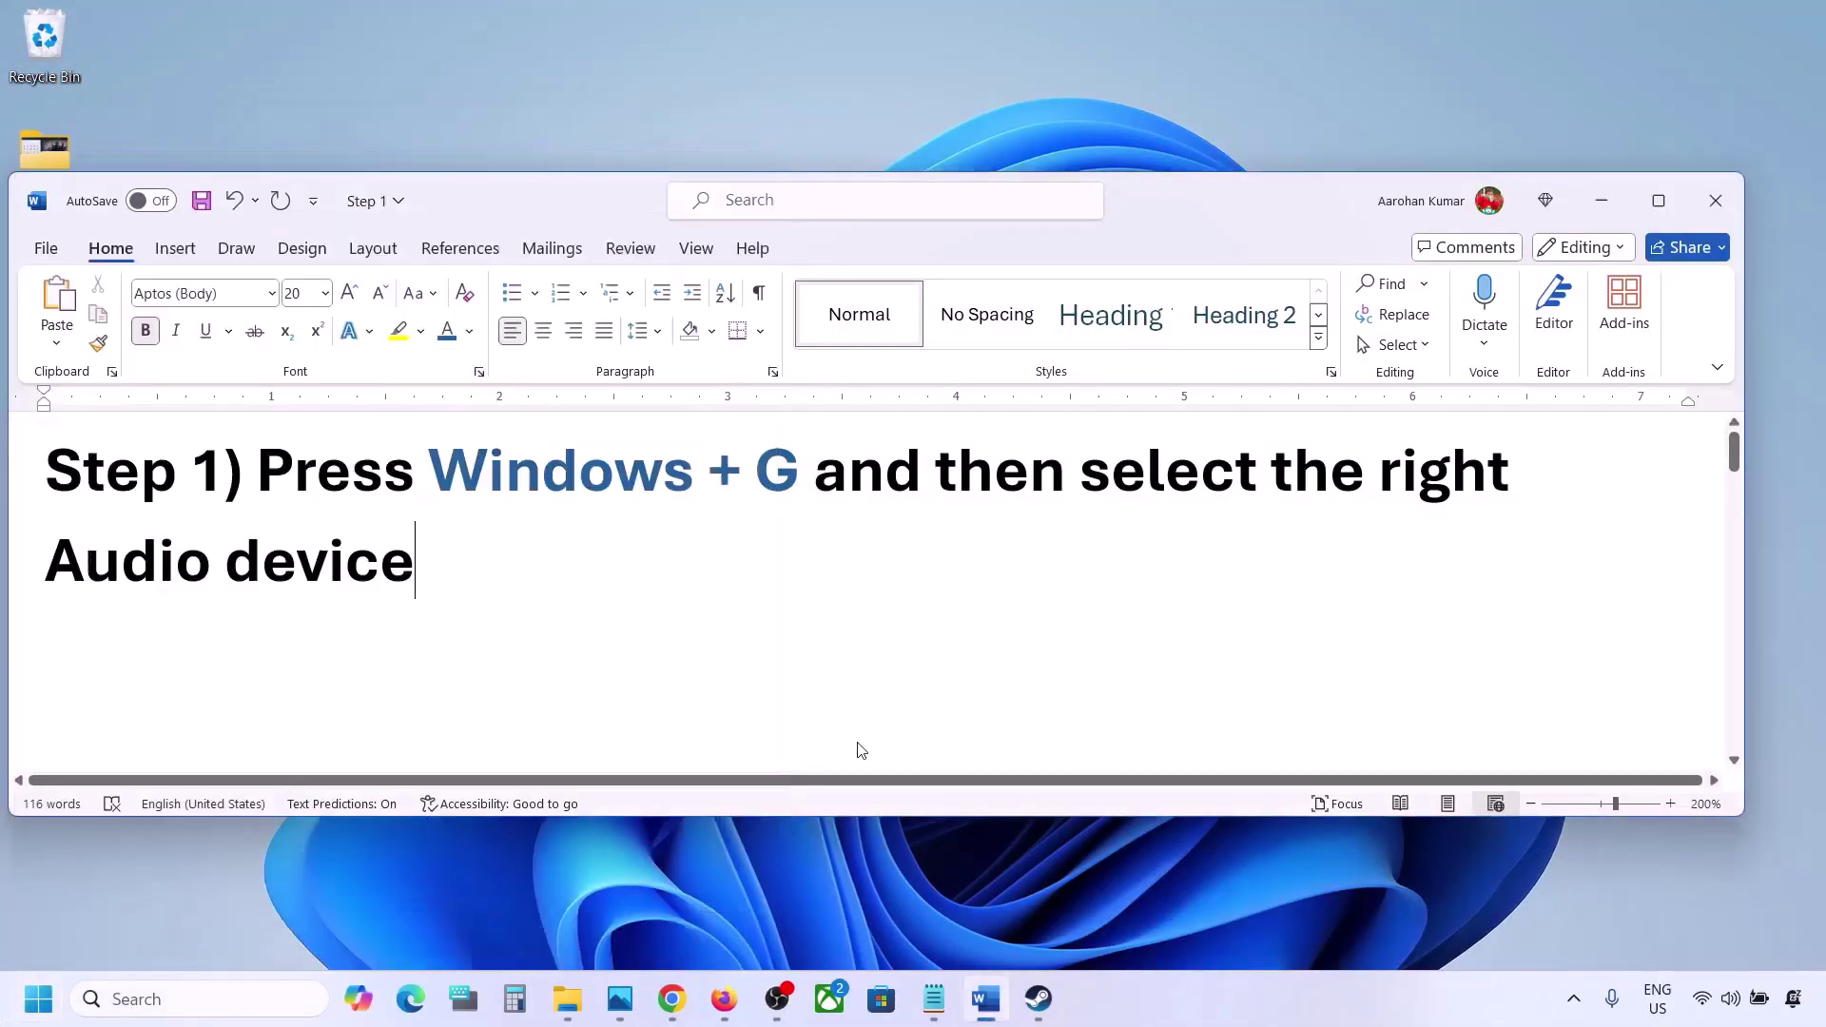
{"action": "scroll", "coordinate": [858, 746], "scroll_direction": "down", "scroll_amount": 3}
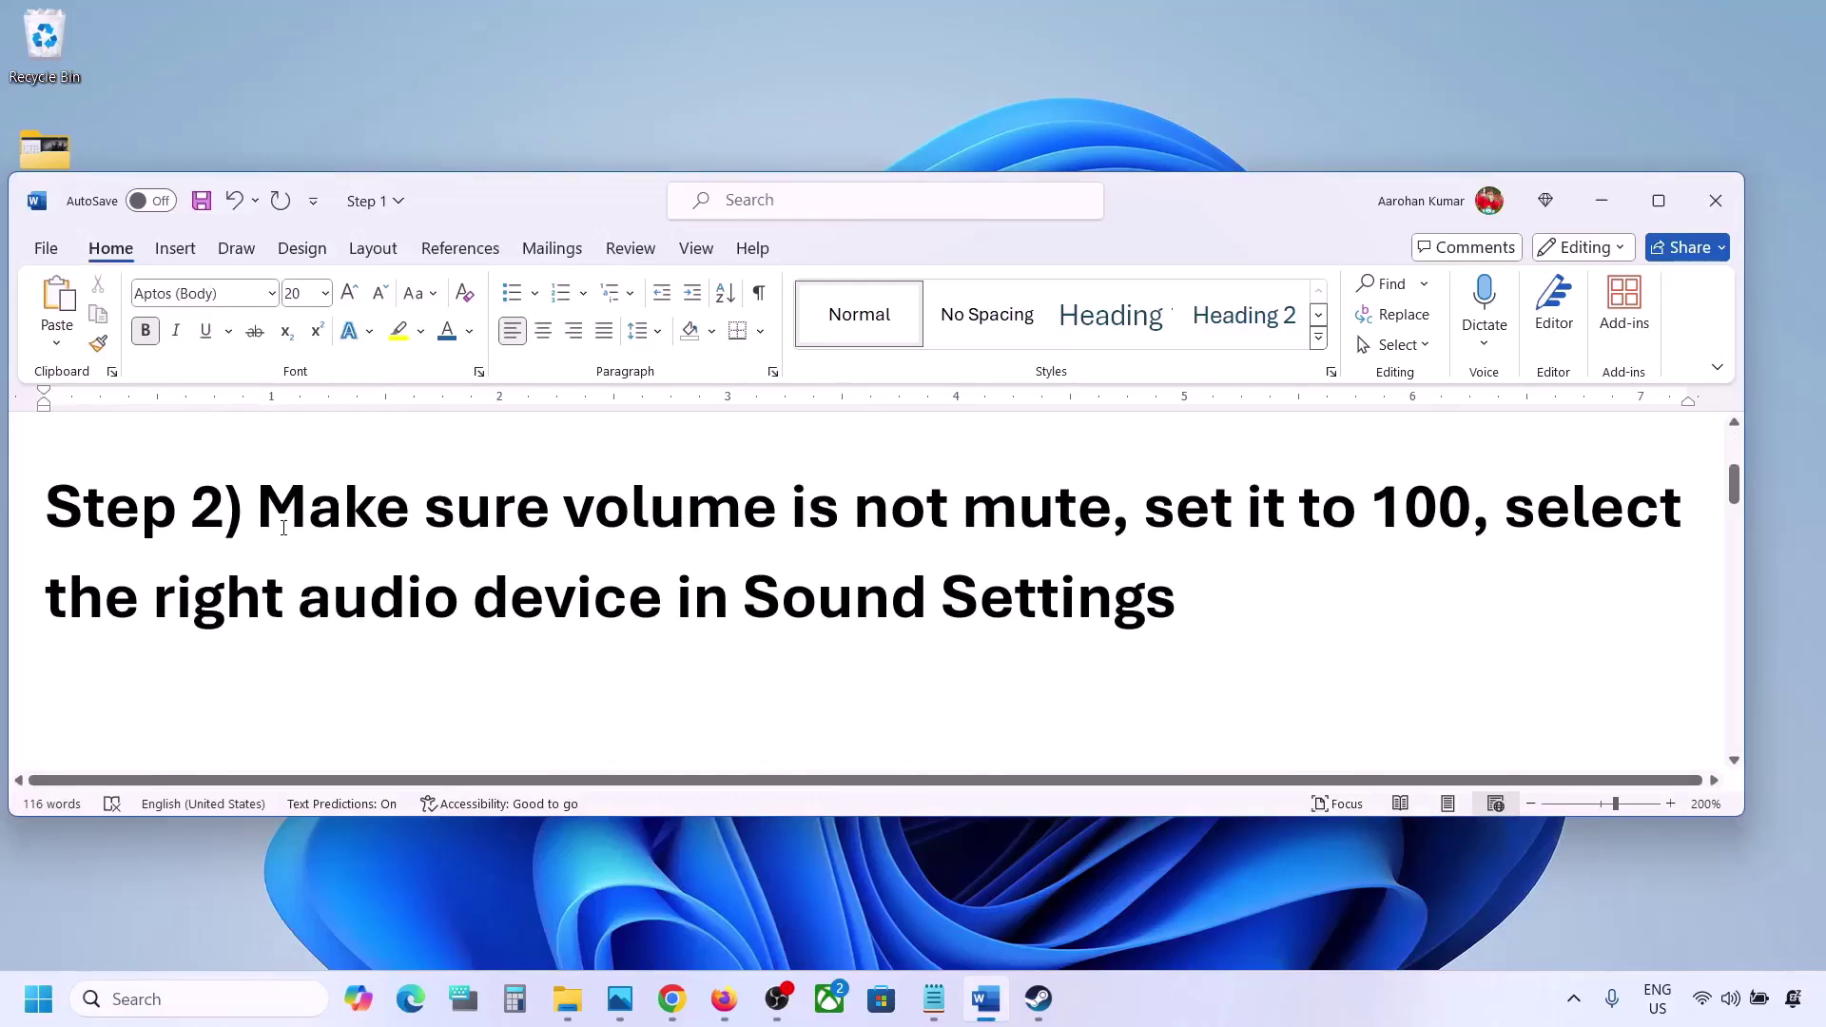
{"action": "left_click_drag", "start_coordinate": [283, 528], "coordinate": [1111, 528]}
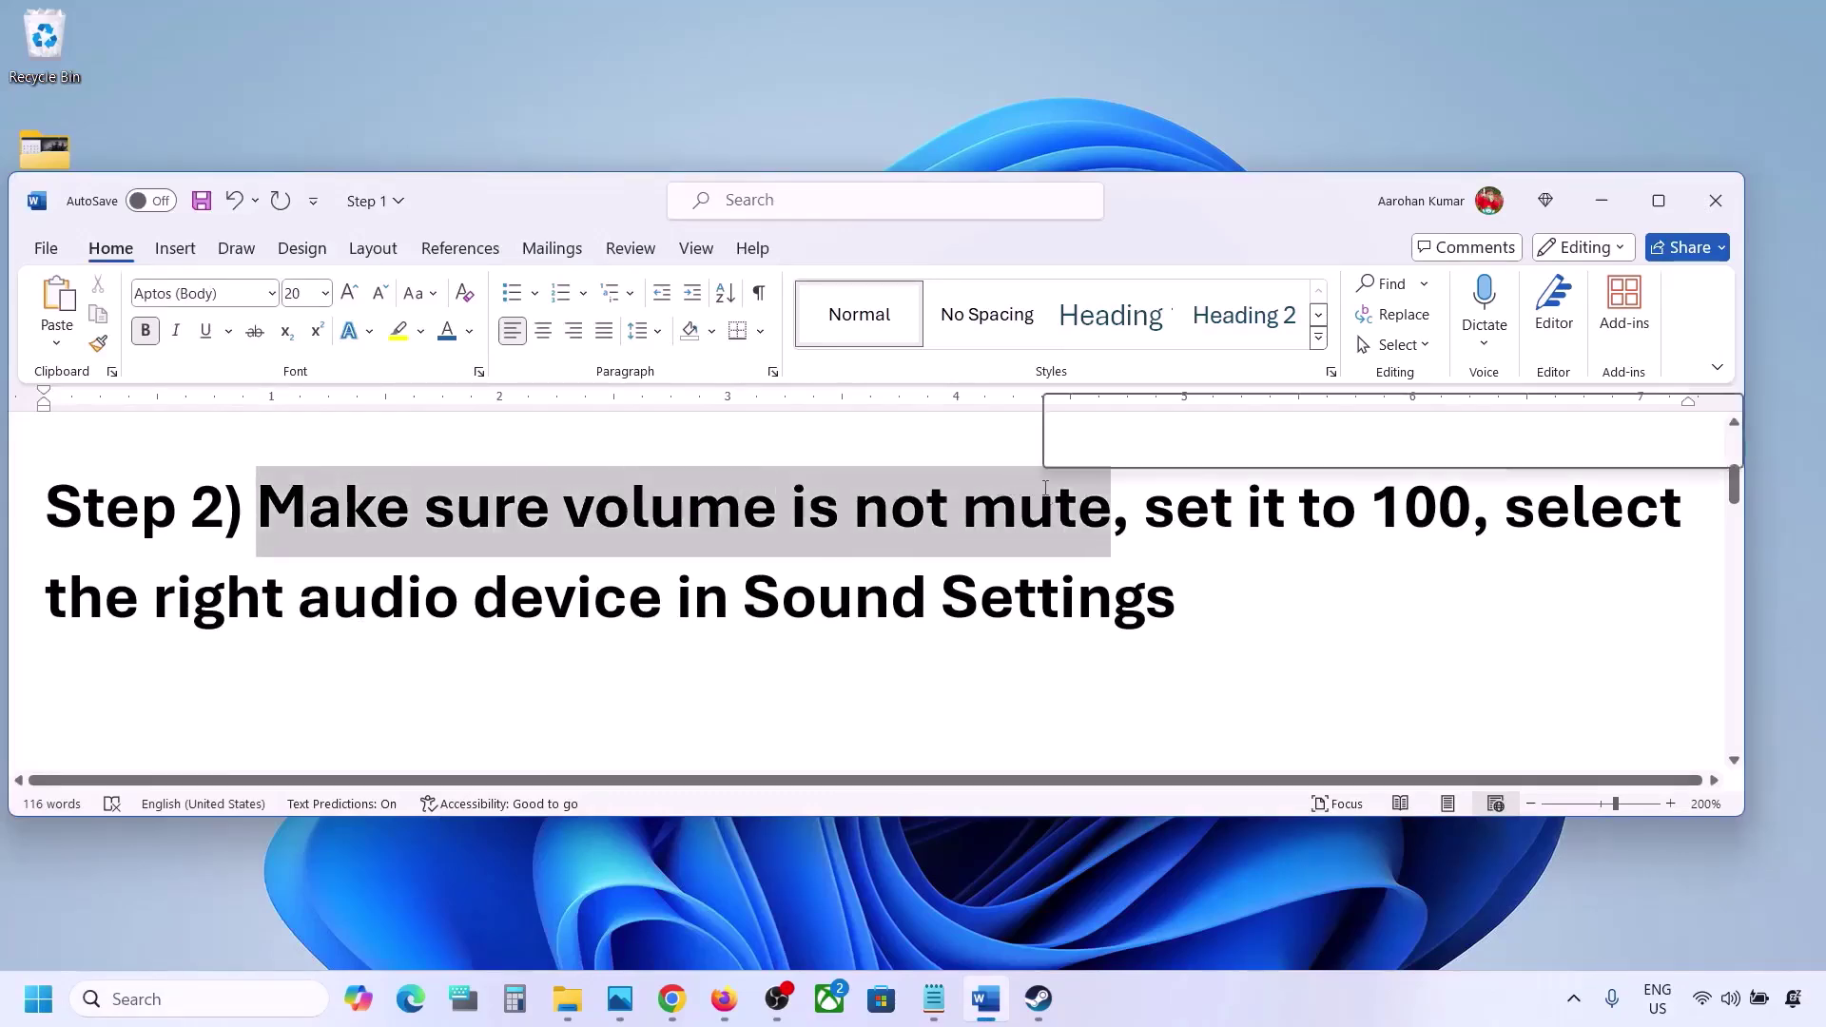
{"action": "left_click", "coordinate": [1617, 203]}
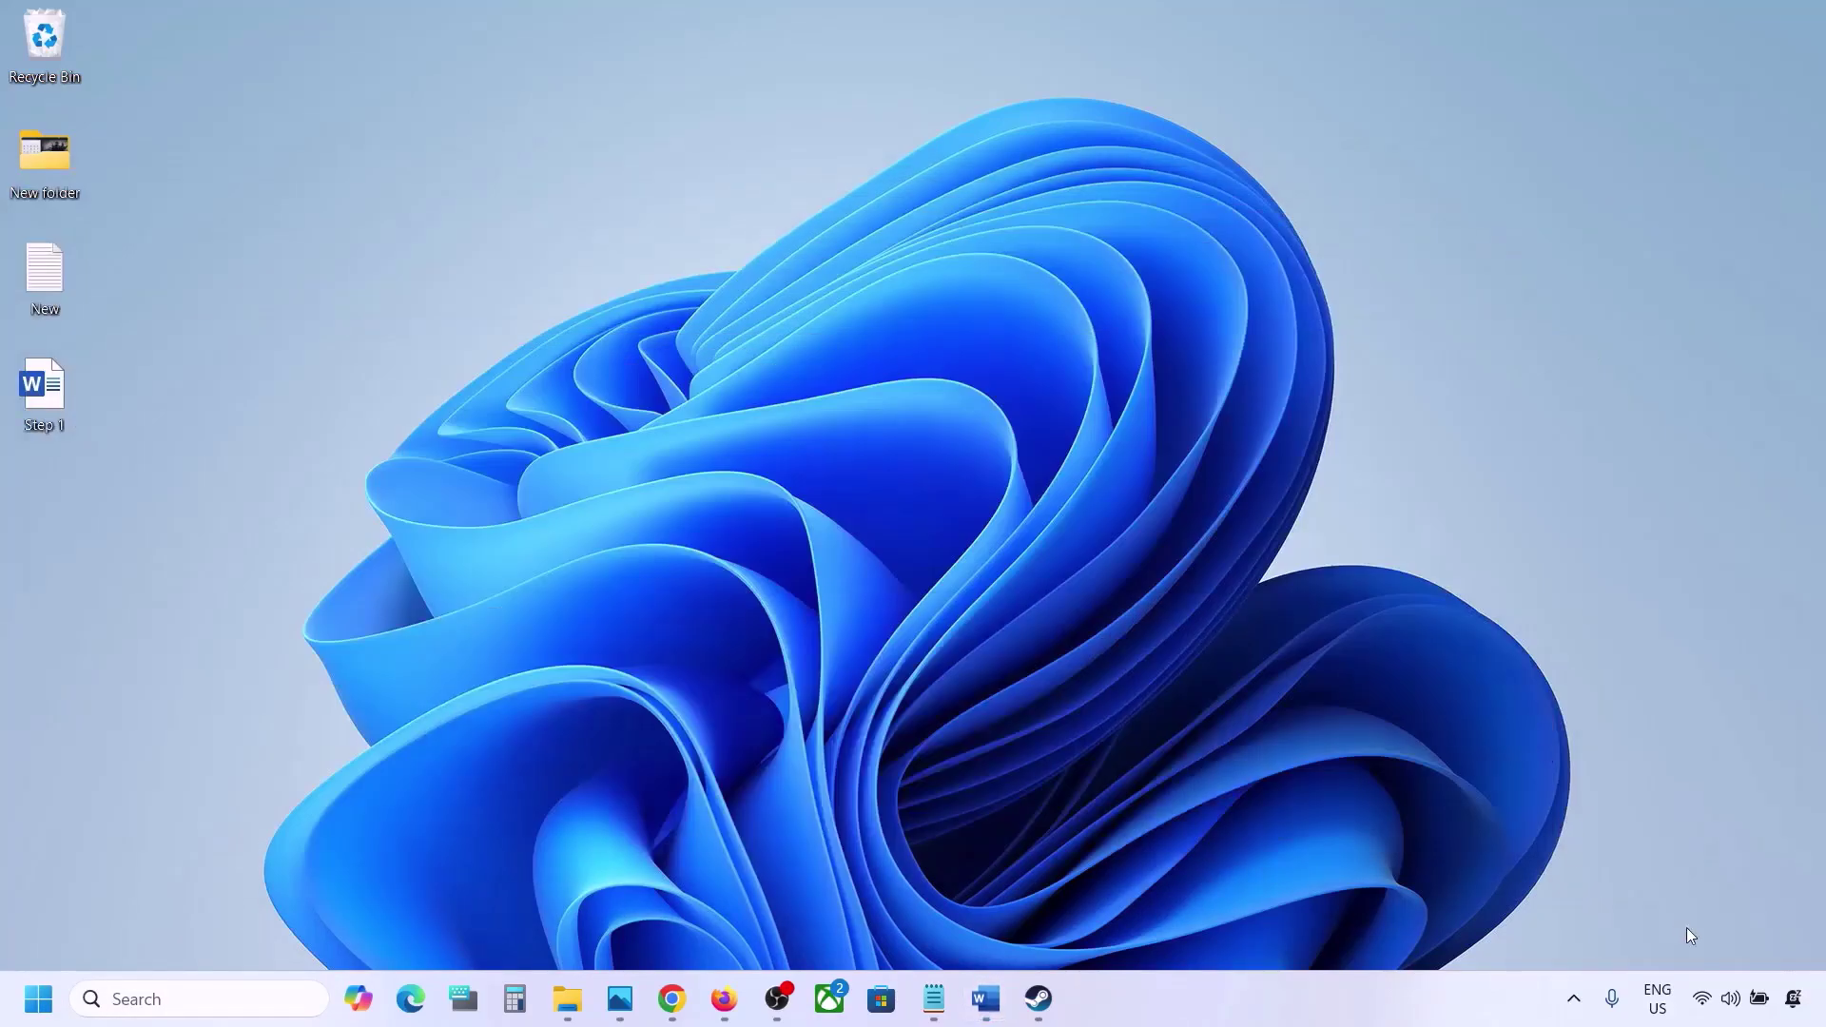
- Open the Volume mixer from the tray, confirm Steam stays at 100, and close Settings
{"action": "right_click", "coordinate": [1734, 1000]}
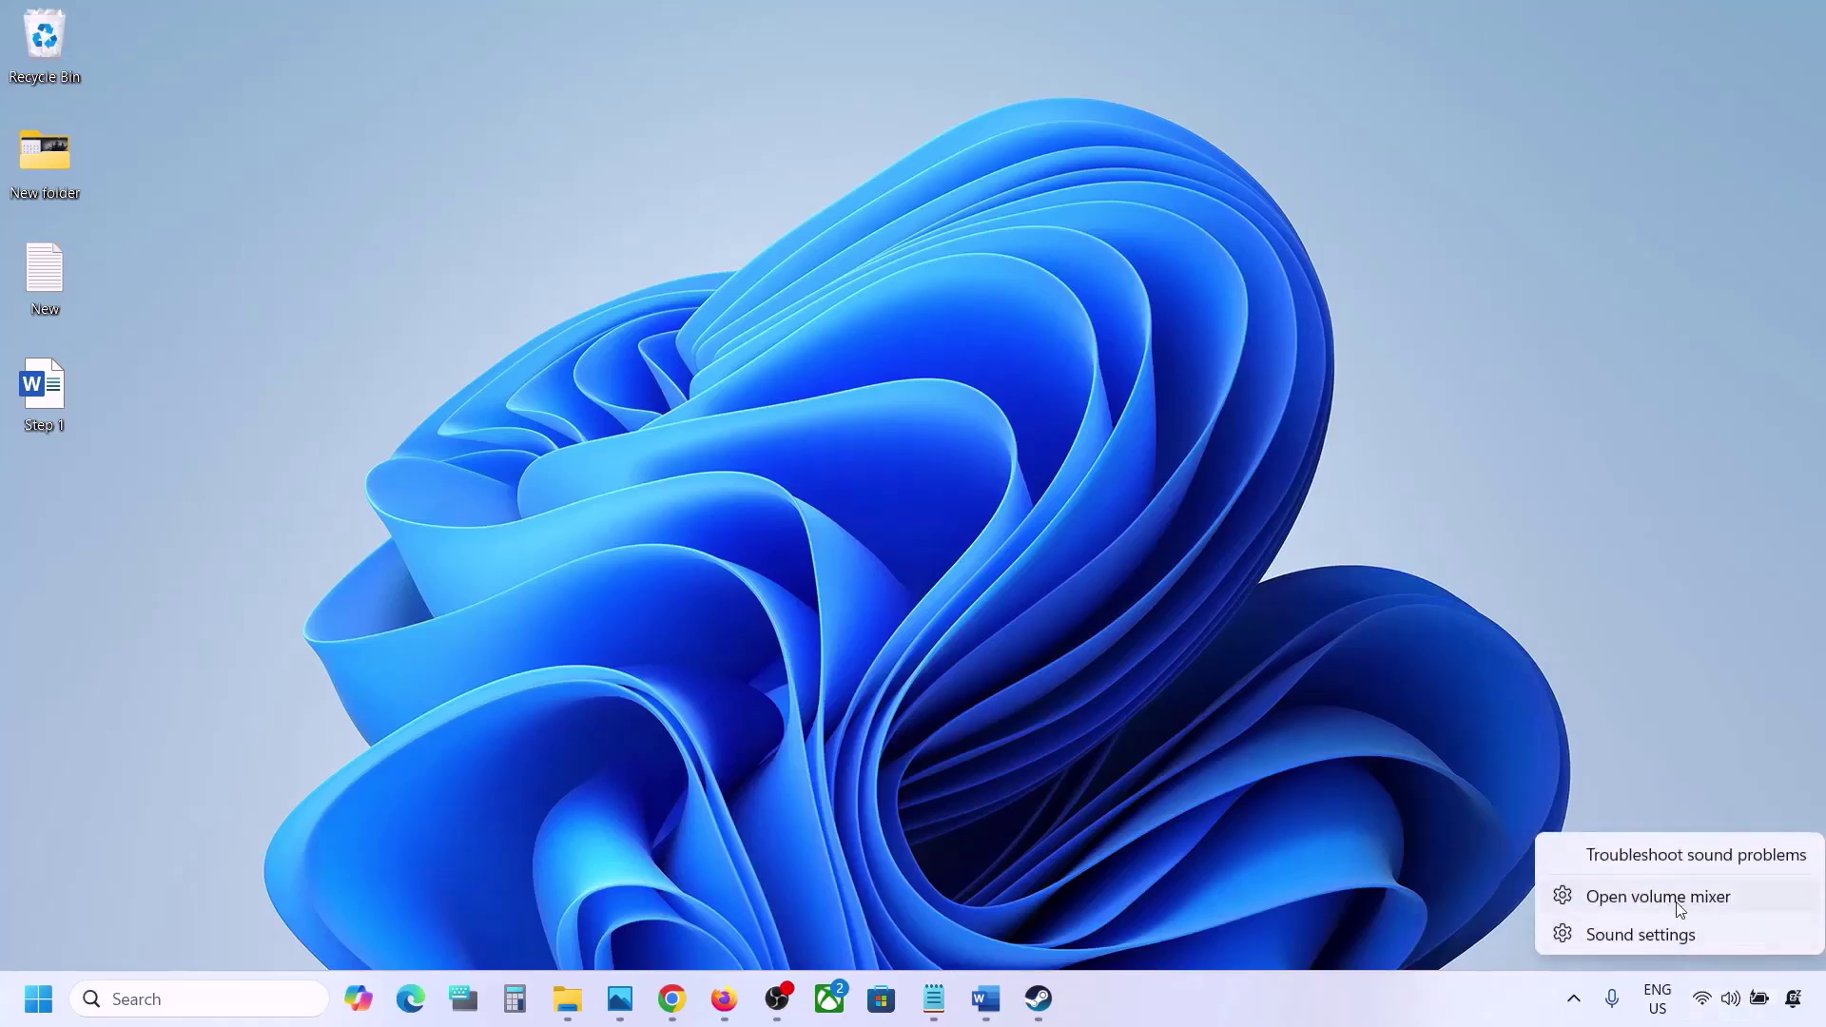
{"action": "left_click", "coordinate": [1681, 910]}
{"action": "scroll", "coordinate": [1134, 677], "scroll_direction": "down", "scroll_amount": 1}
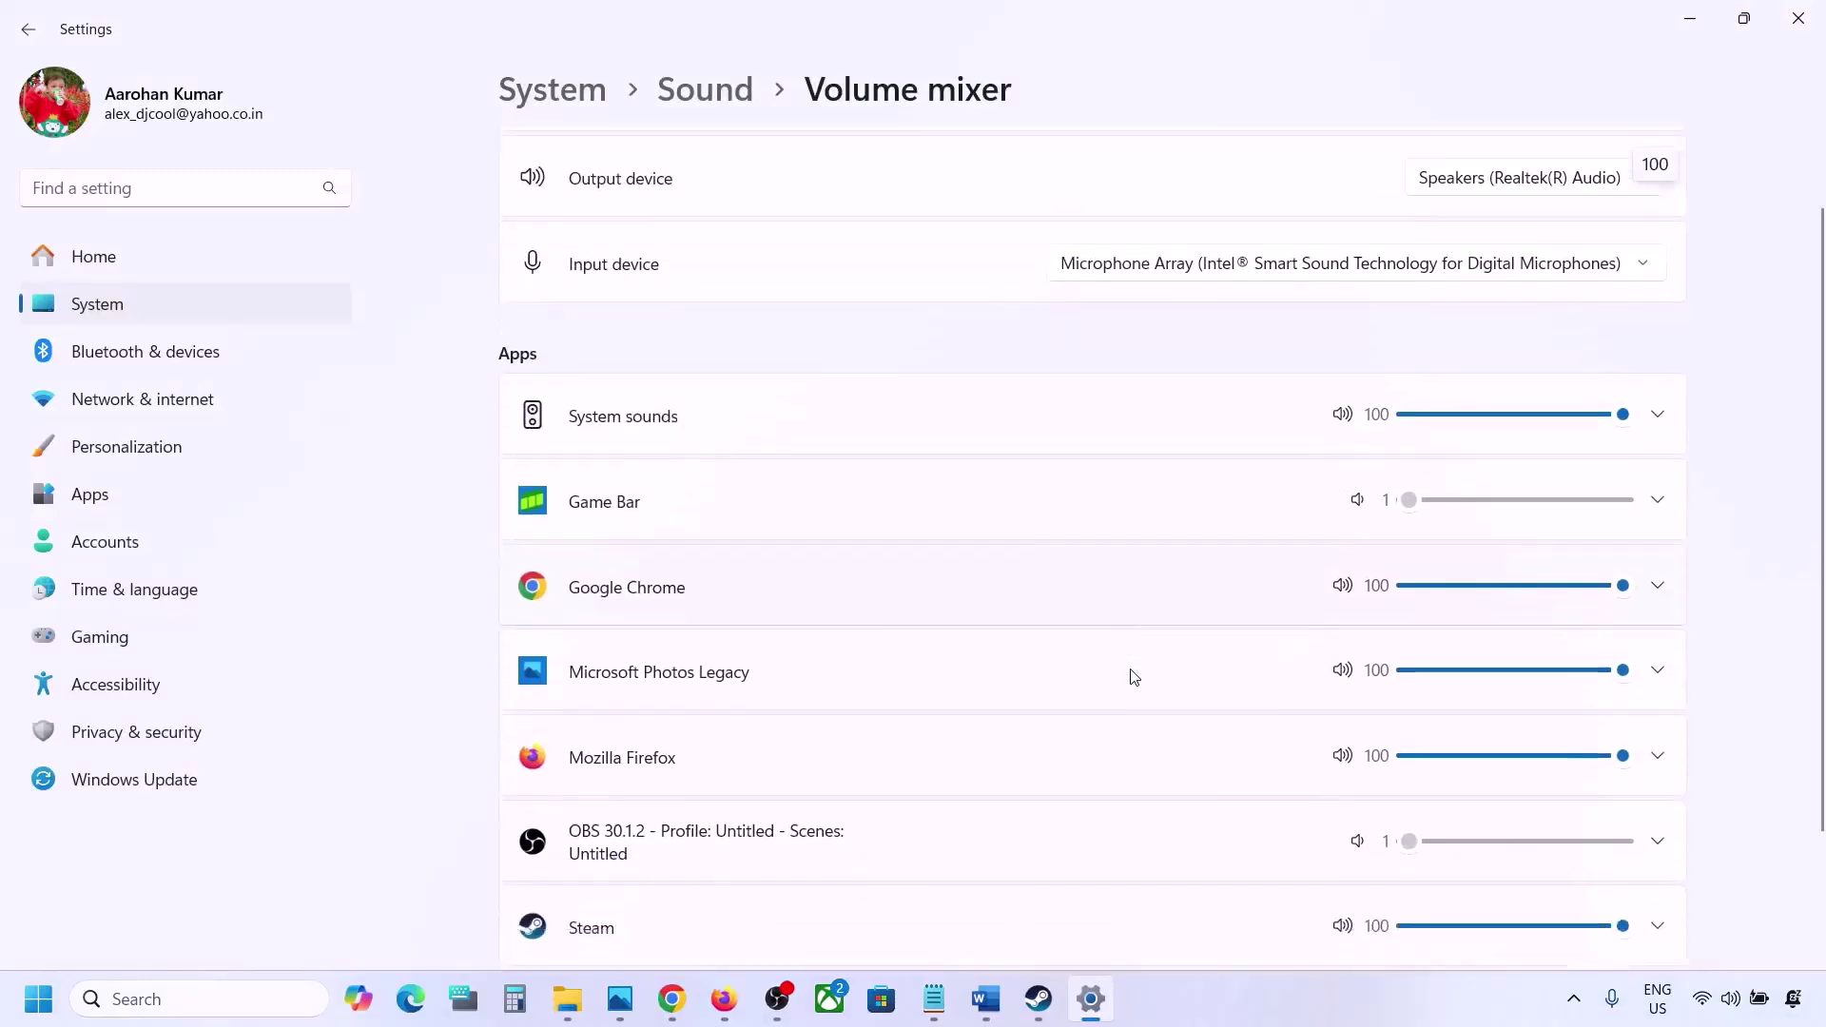
{"action": "scroll", "coordinate": [1134, 677], "scroll_direction": "down", "scroll_amount": 1}
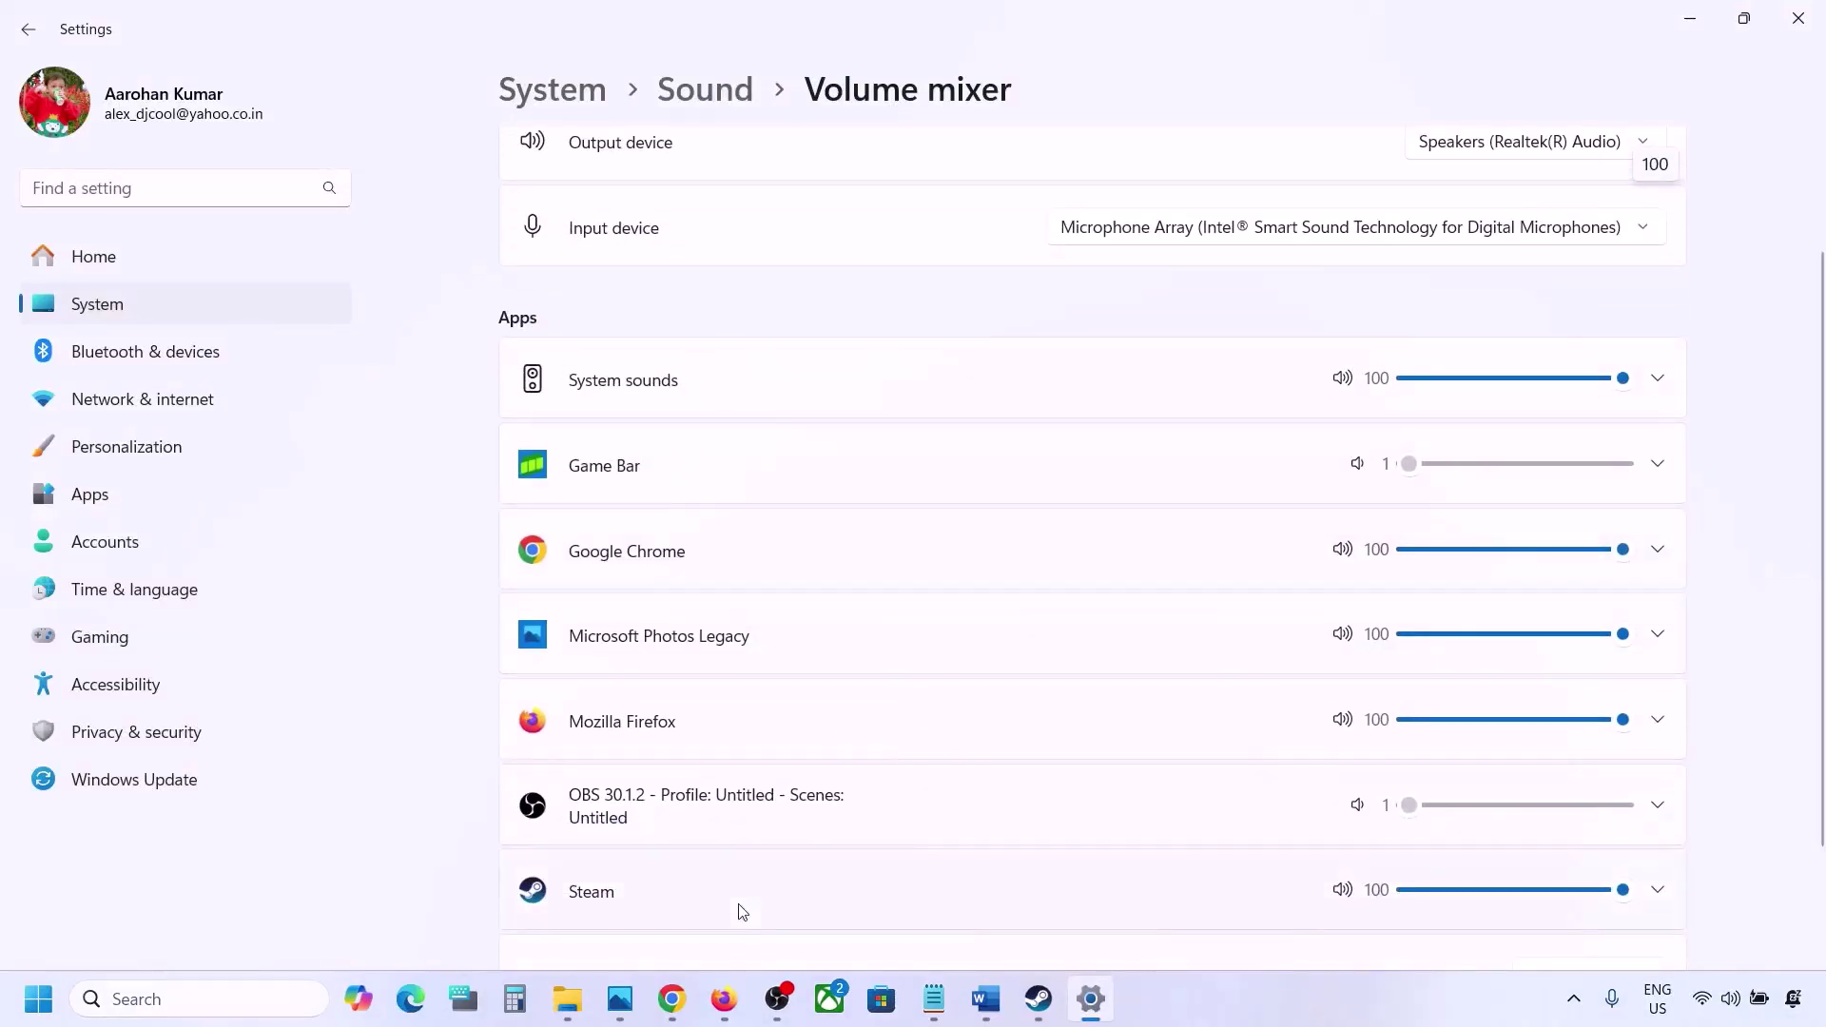
{"action": "scroll", "coordinate": [1050, 818], "scroll_direction": "down", "scroll_amount": 1}
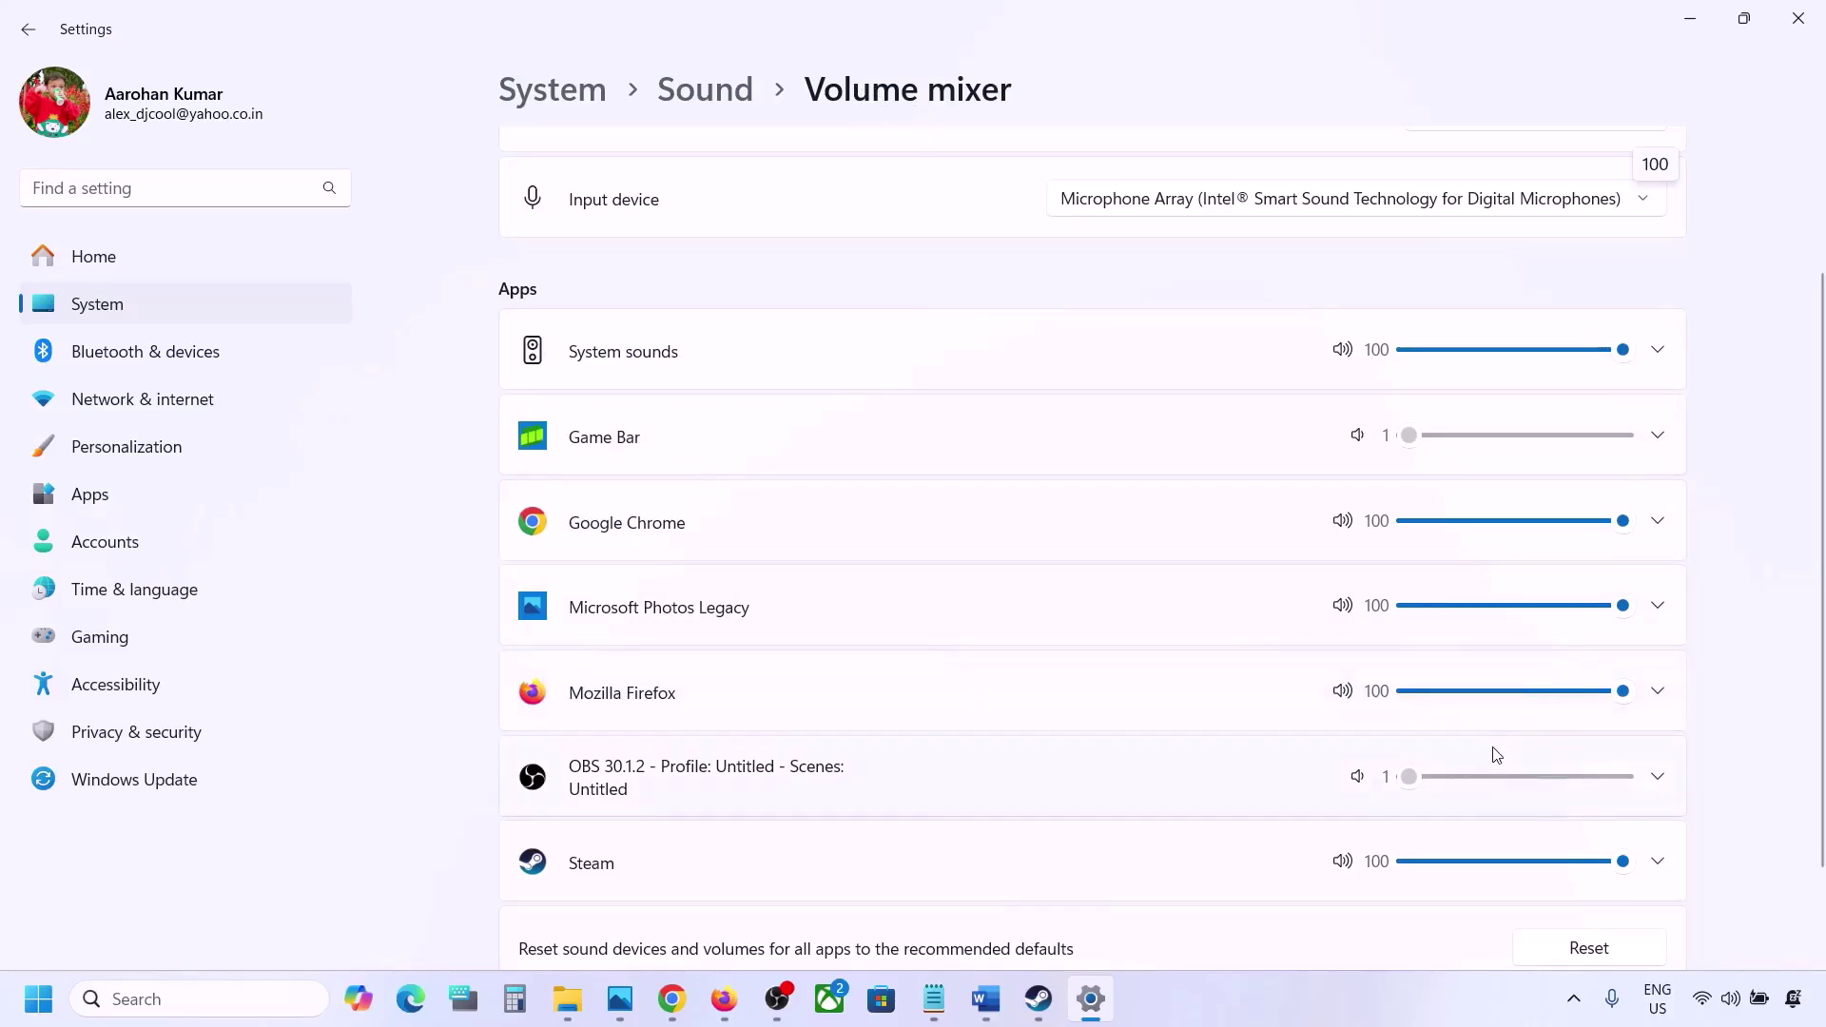
{"action": "mouse_move", "coordinate": [1623, 862]}
{"action": "left_mouse_down"}
{"action": "mouse_move", "coordinate": [1443, 862]}
{"action": "mouse_move", "coordinate": [1650, 859]}
{"action": "left_mouse_up"}
{"action": "left_click", "coordinate": [1798, 17]}
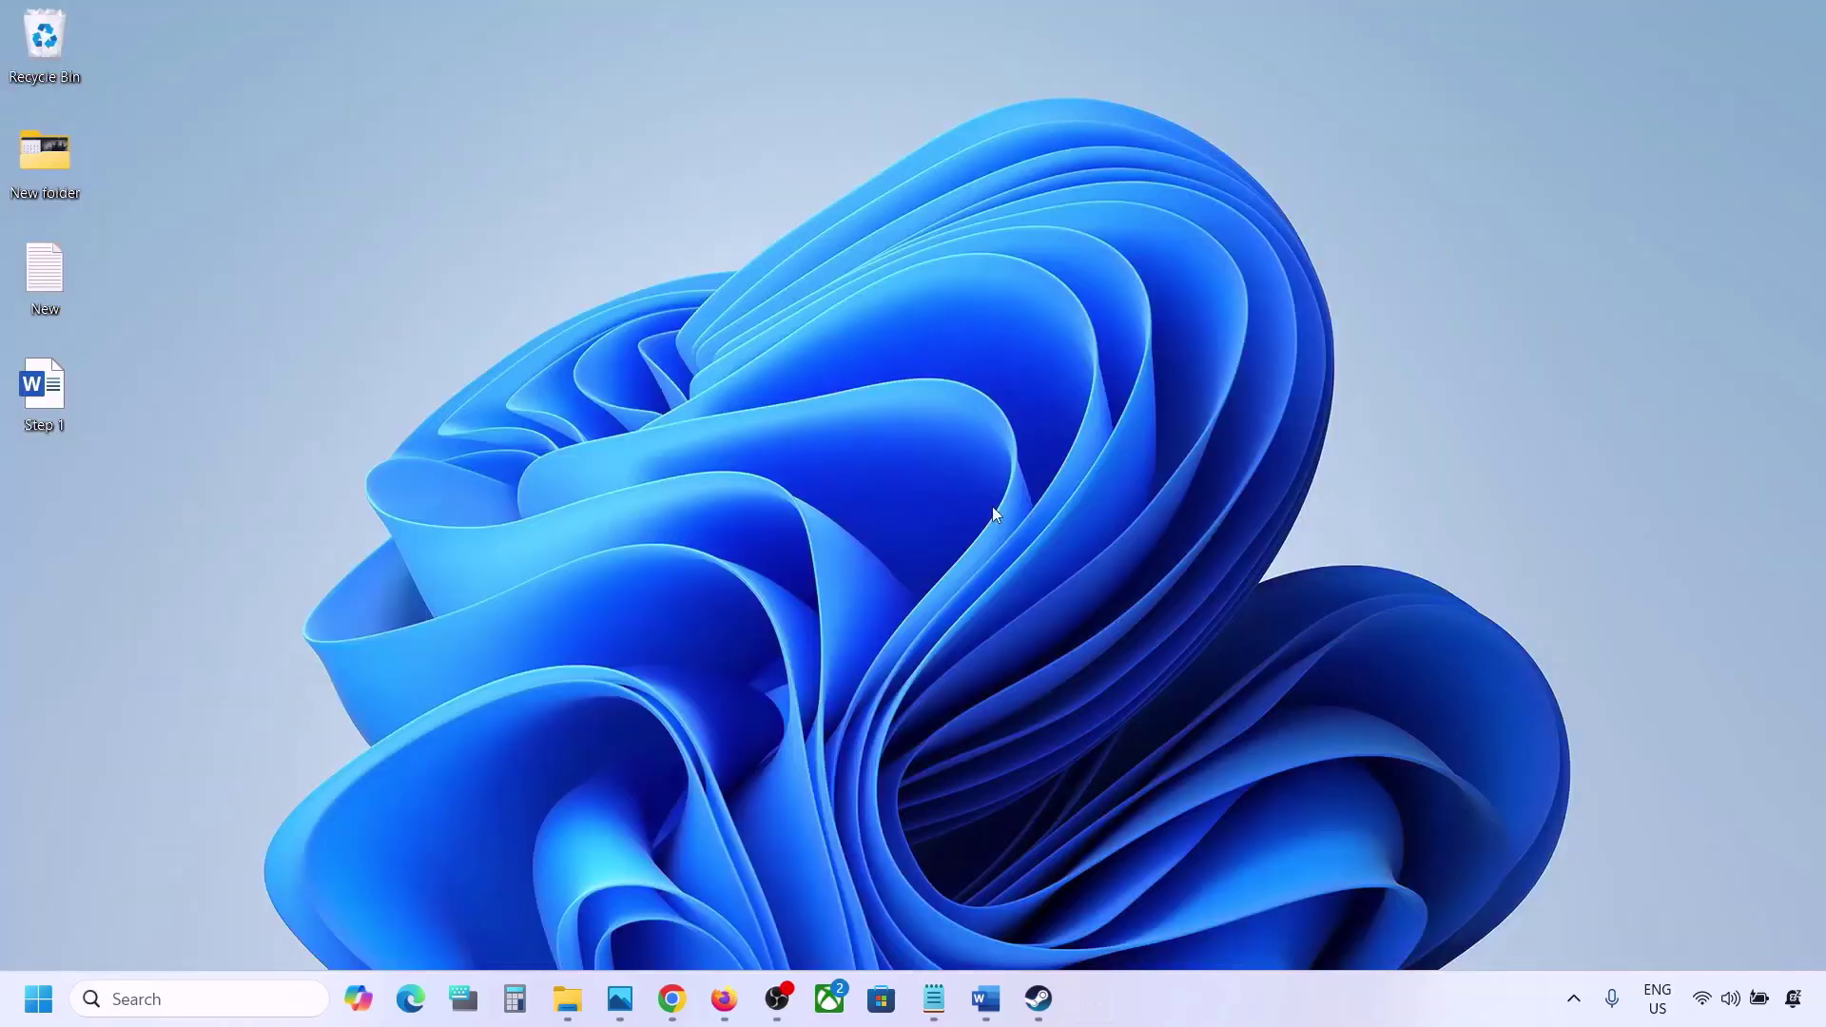
- Highlight the note about choosing the right audio device, then bring up Sound settings from the tray
{"action": "left_click", "coordinate": [985, 999]}
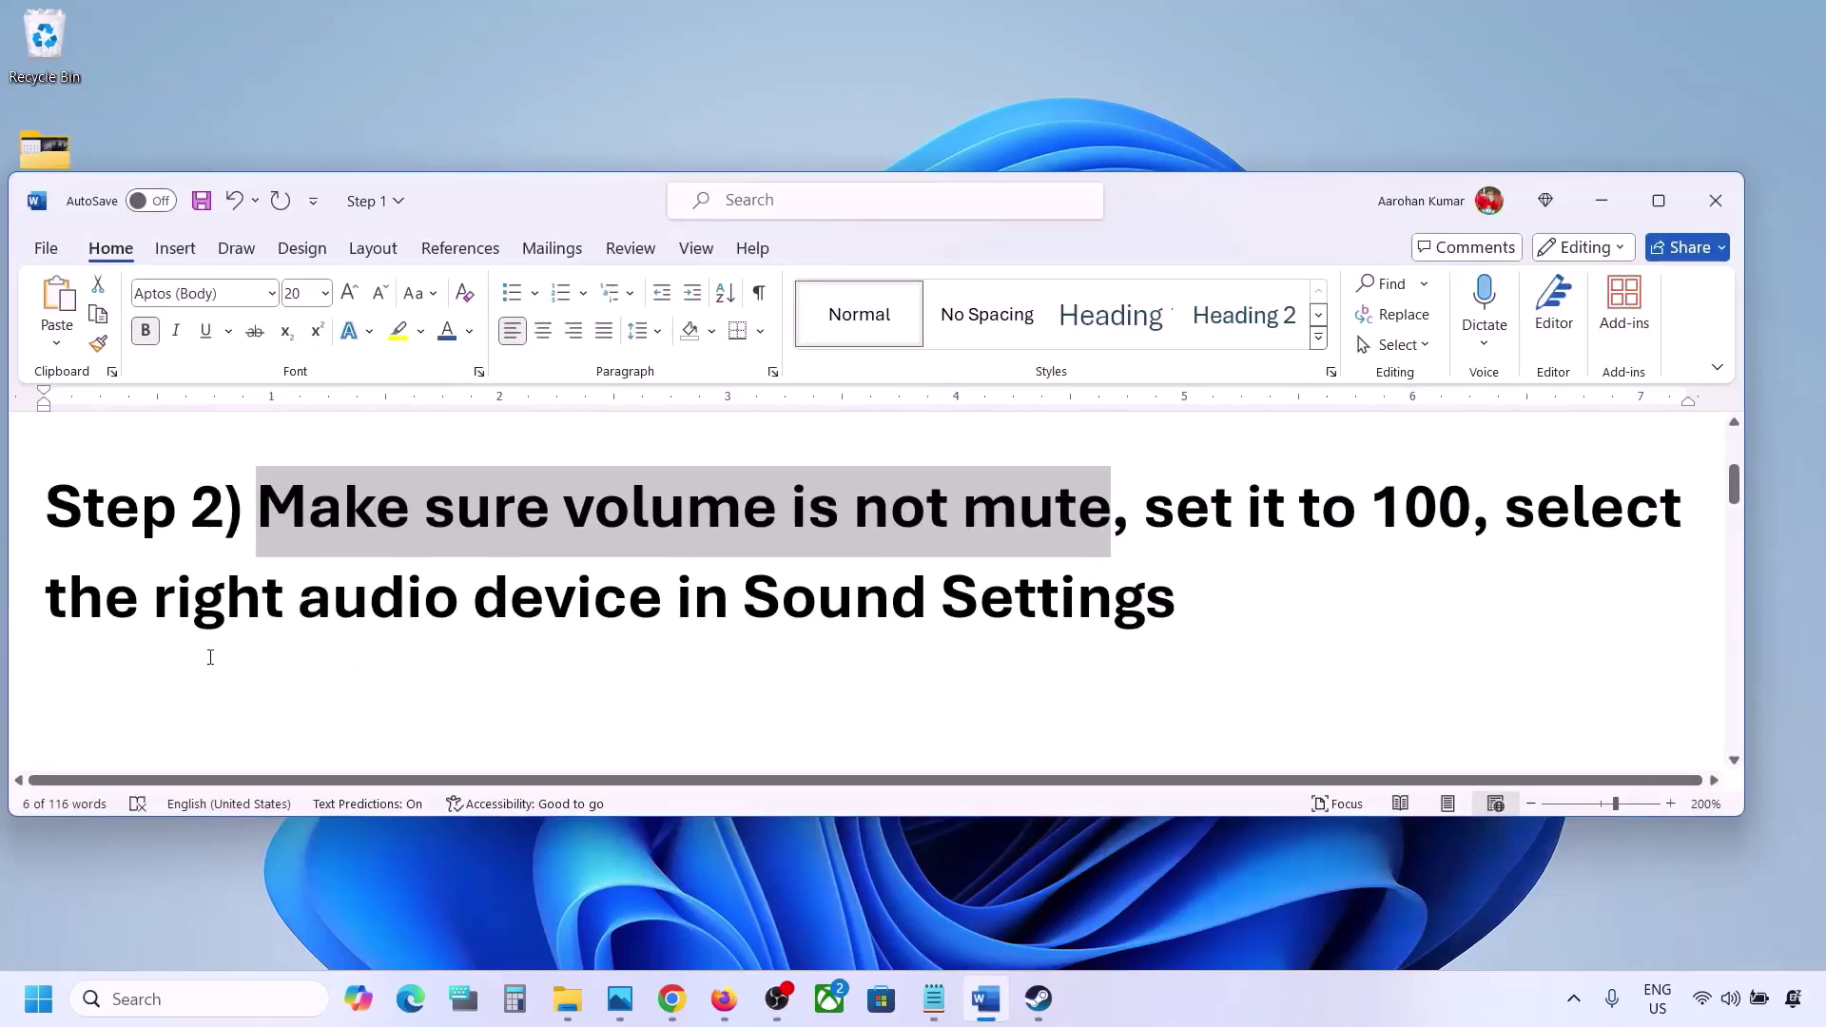
{"action": "left_click_drag", "start_coordinate": [150, 617], "coordinate": [1176, 609]}
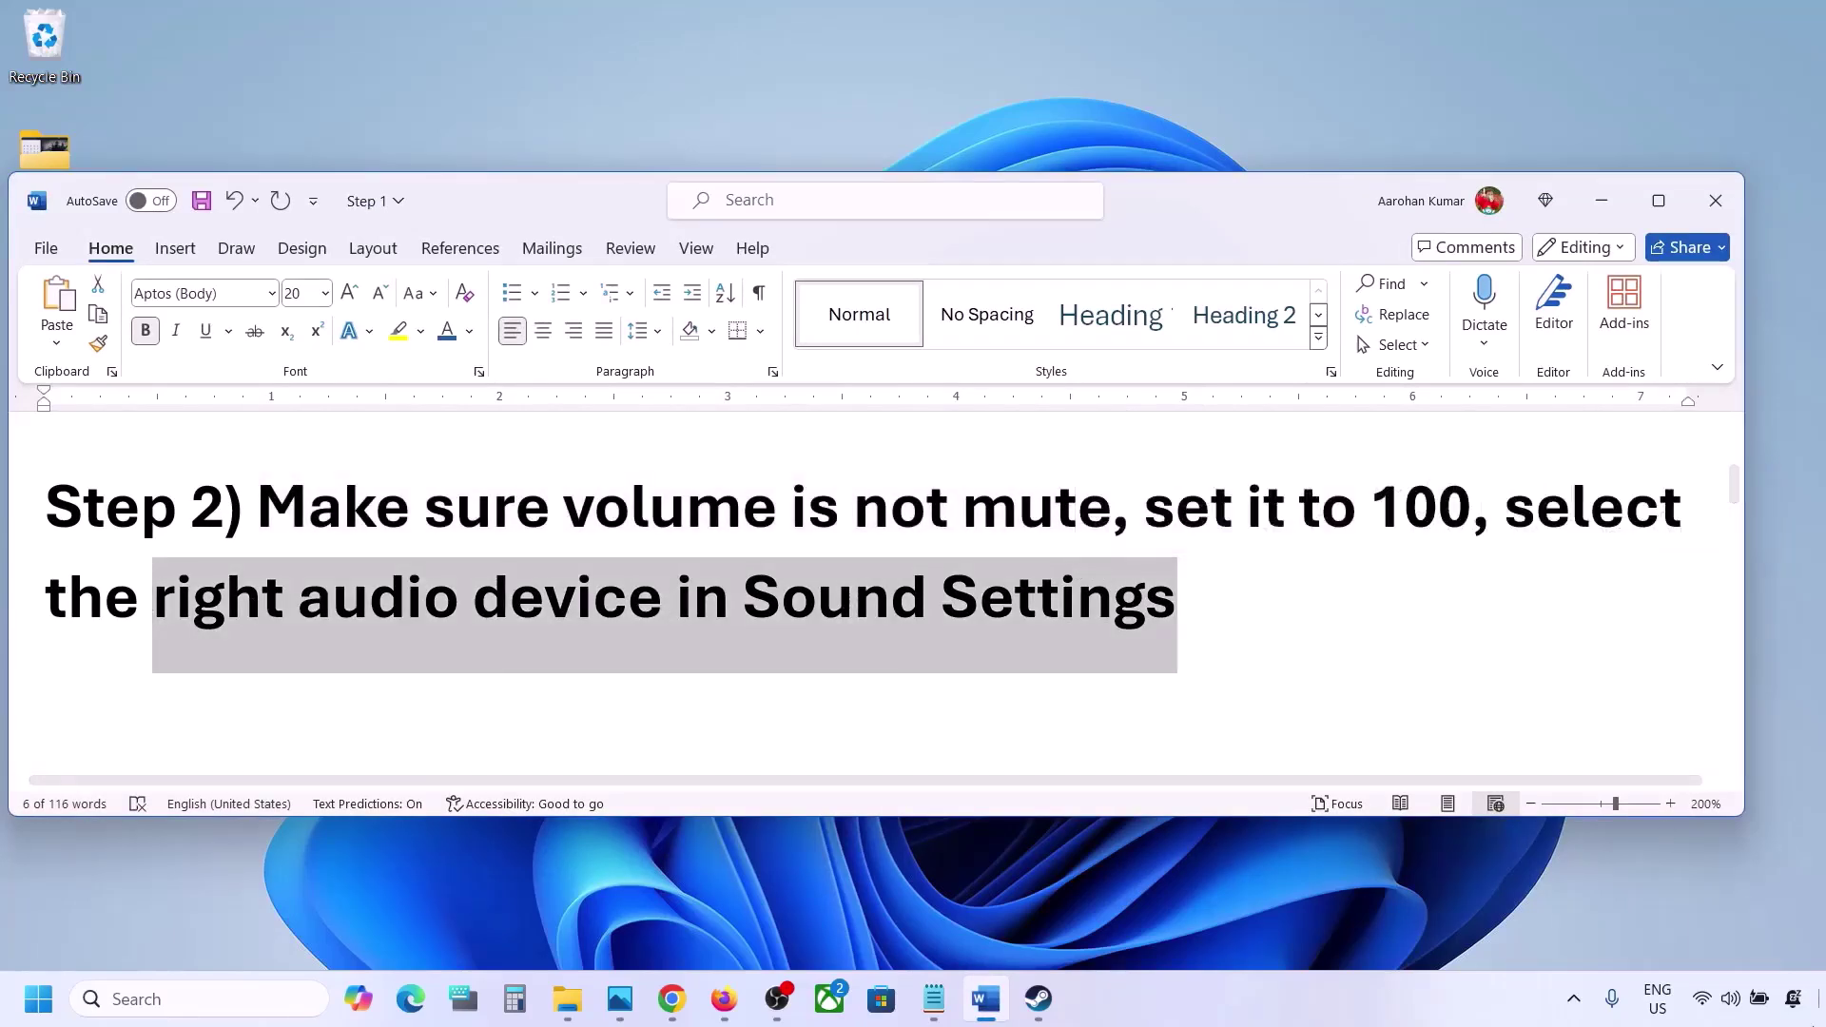
{"action": "left_click", "coordinate": [1729, 1006]}
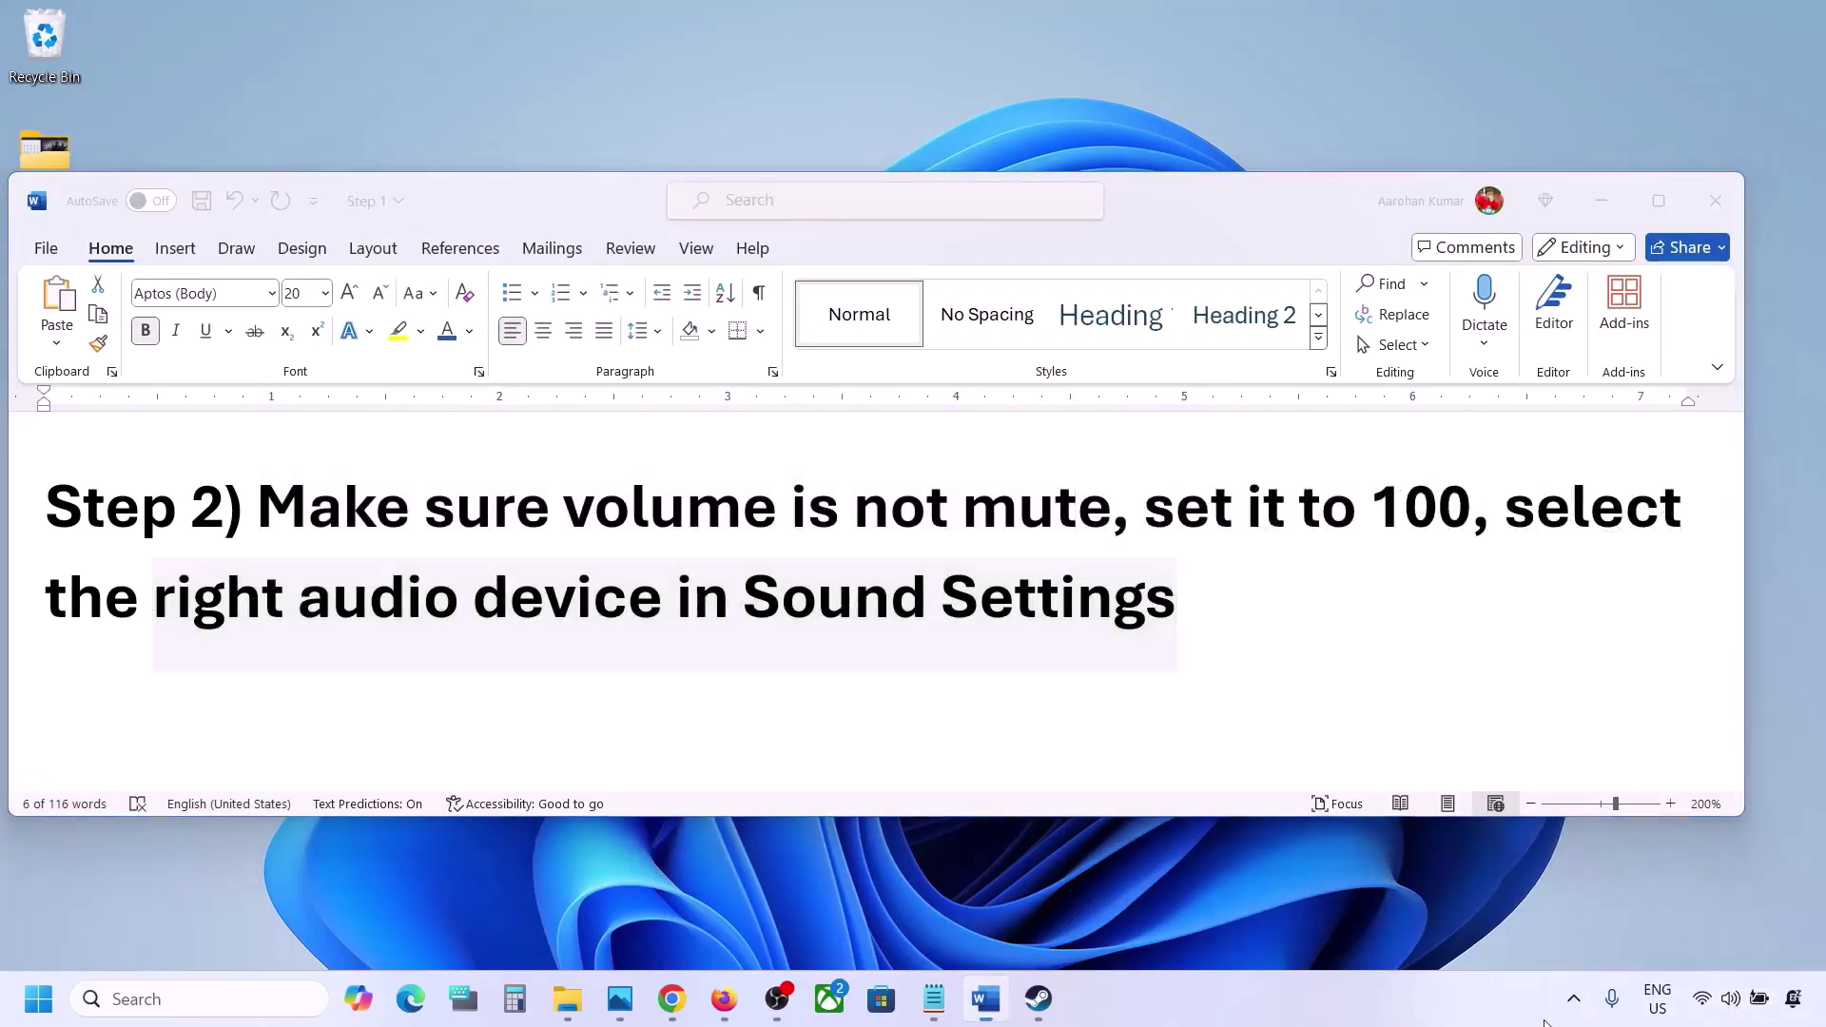
{"action": "right_click", "coordinate": [1729, 1006]}
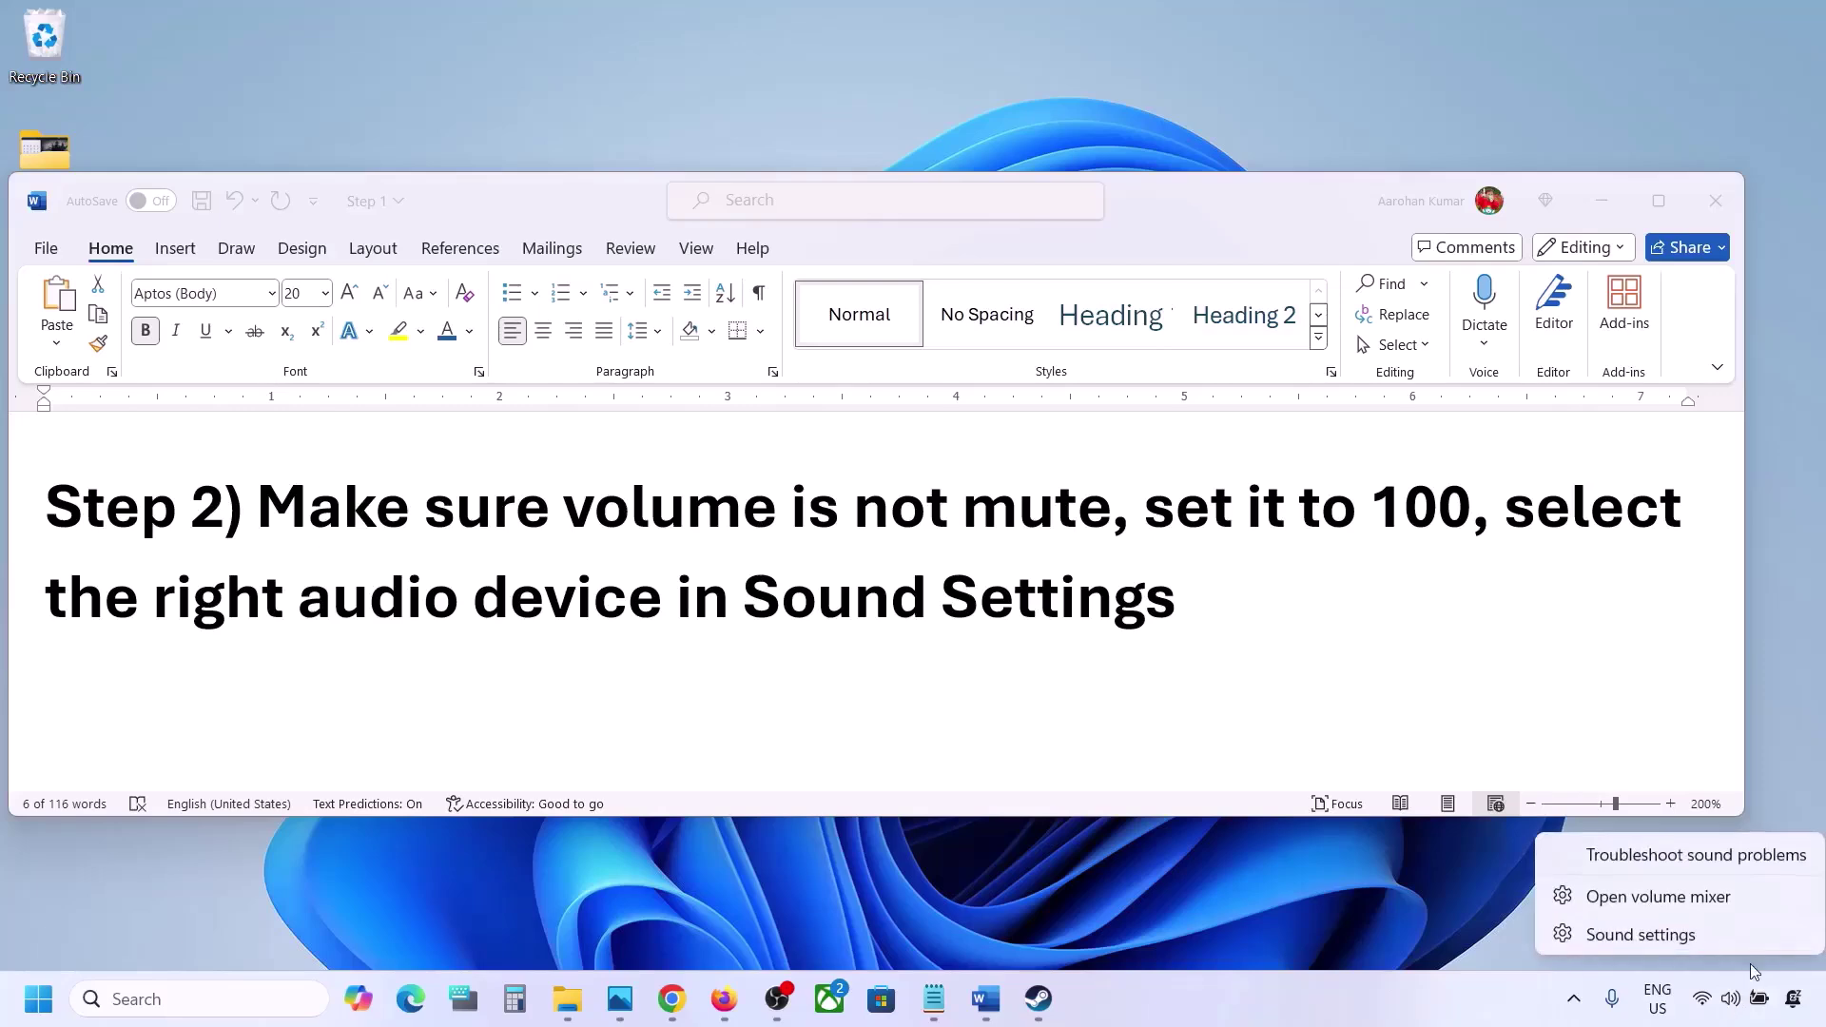
{"action": "left_click", "coordinate": [1641, 935]}
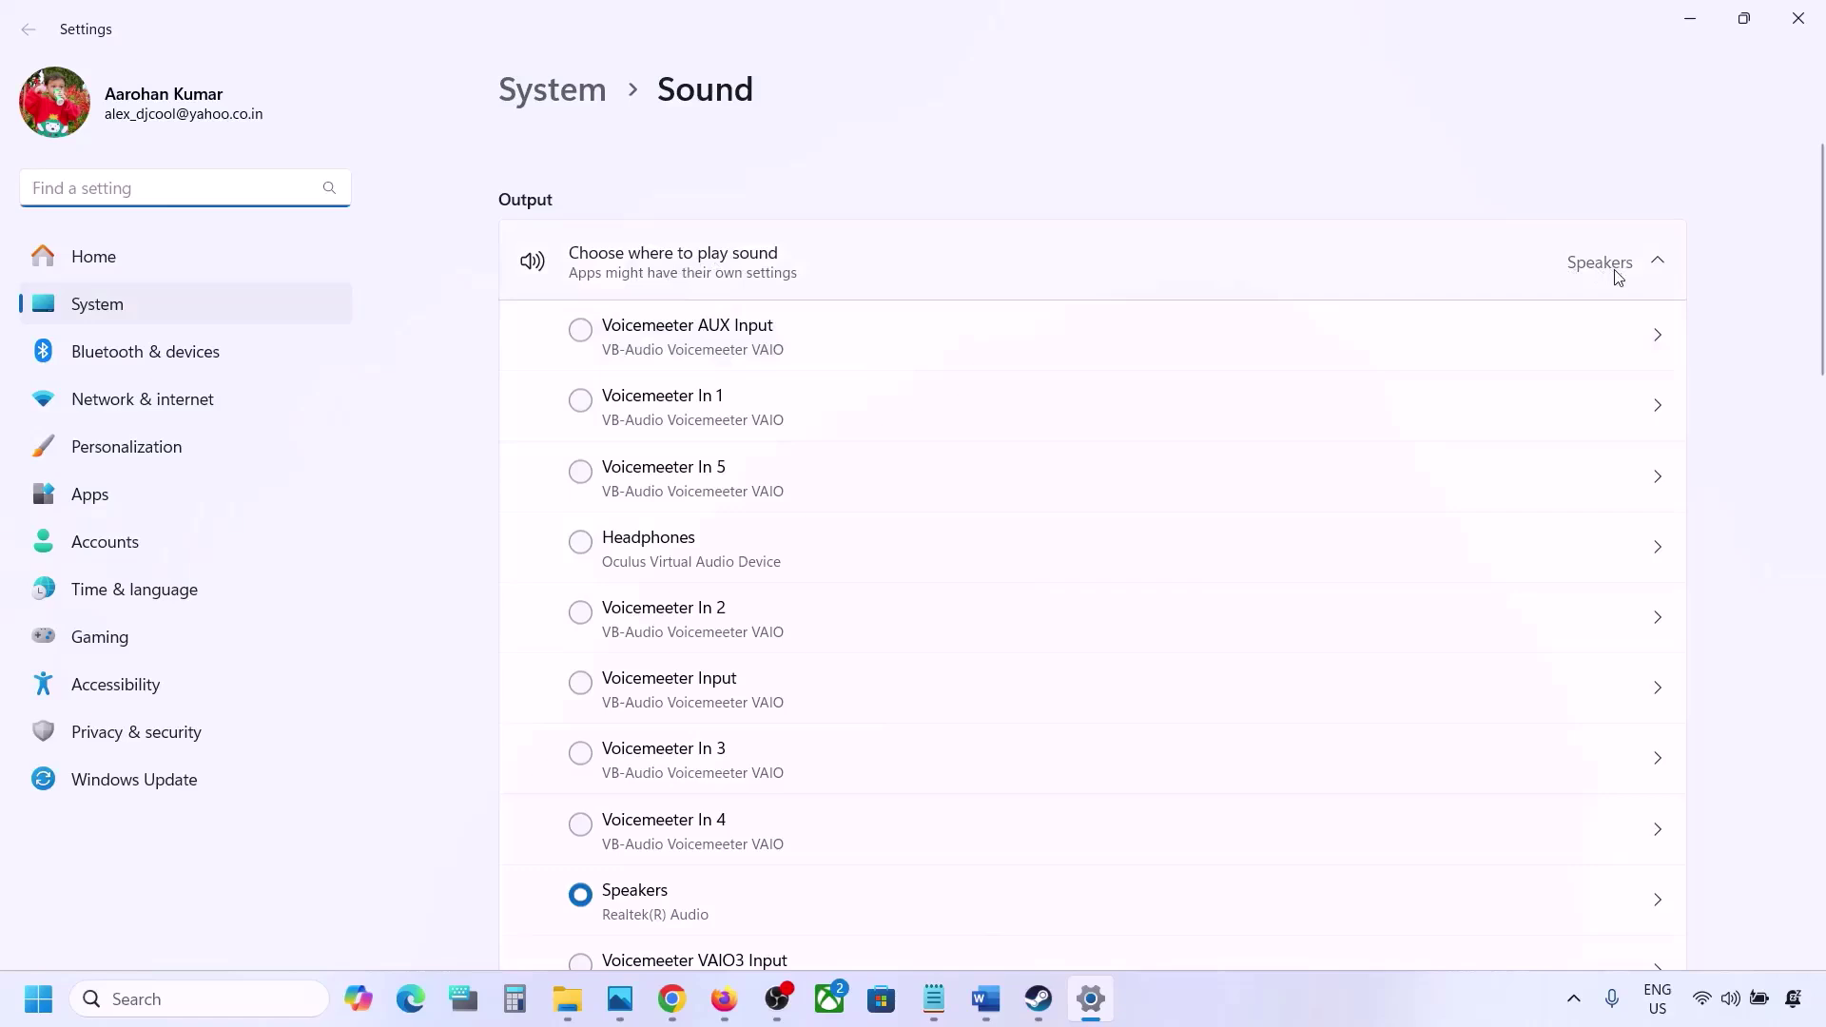
- Keep Realtek Speakers as output and check Microphone Array input at volume 100 and the Advanced section
{"action": "scroll", "coordinate": [819, 676], "scroll_direction": "down", "scroll_amount": 2}
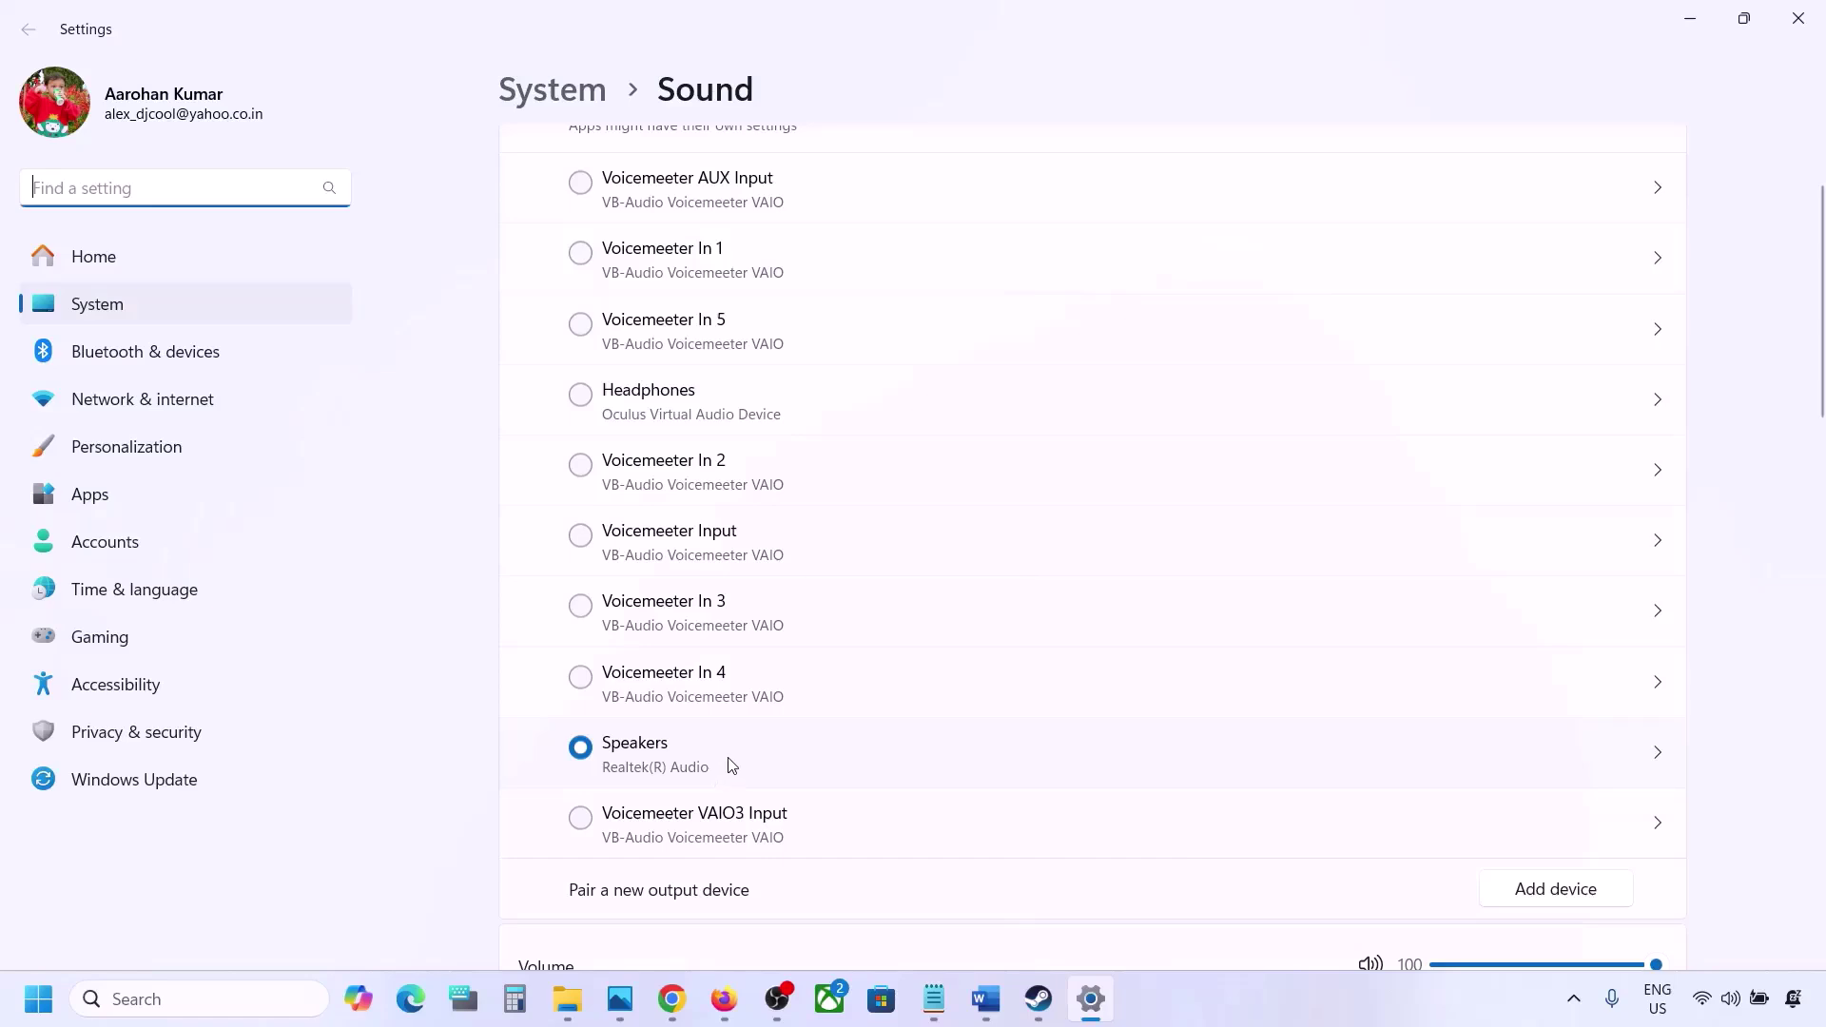
{"action": "left_click", "coordinate": [664, 758]}
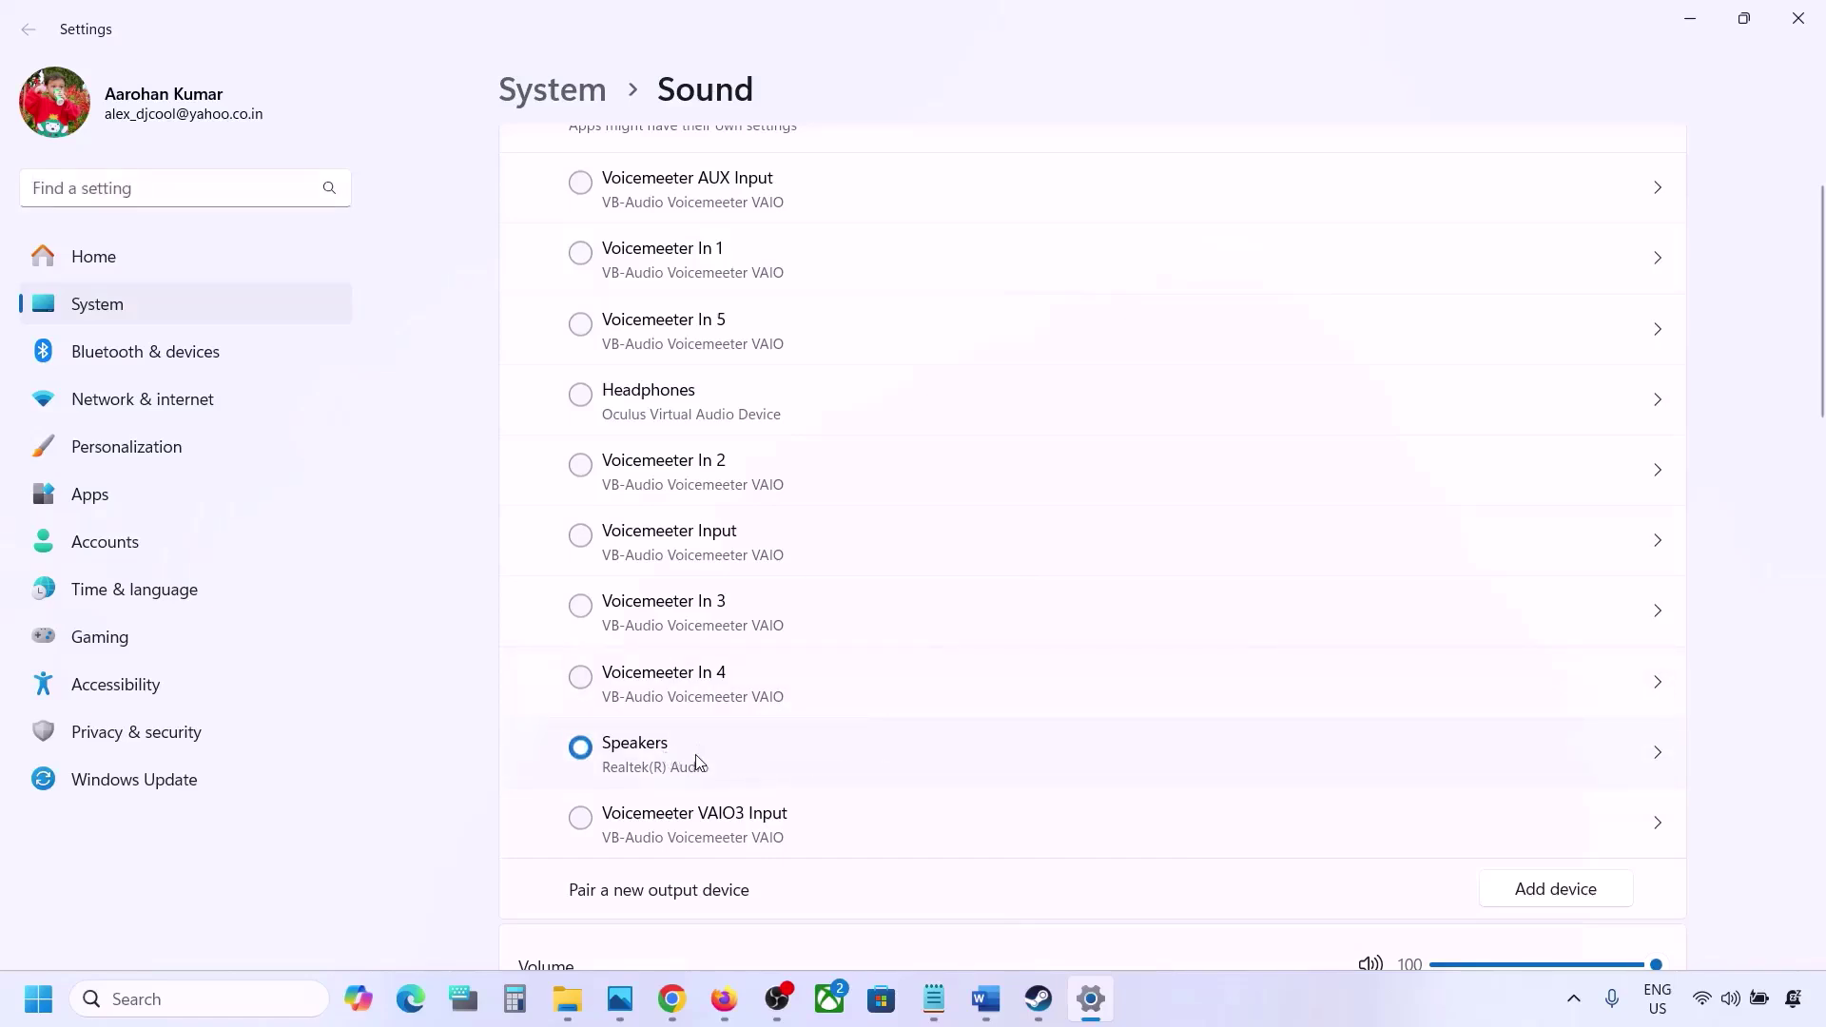
{"action": "scroll", "coordinate": [699, 760], "scroll_direction": "down", "scroll_amount": 5}
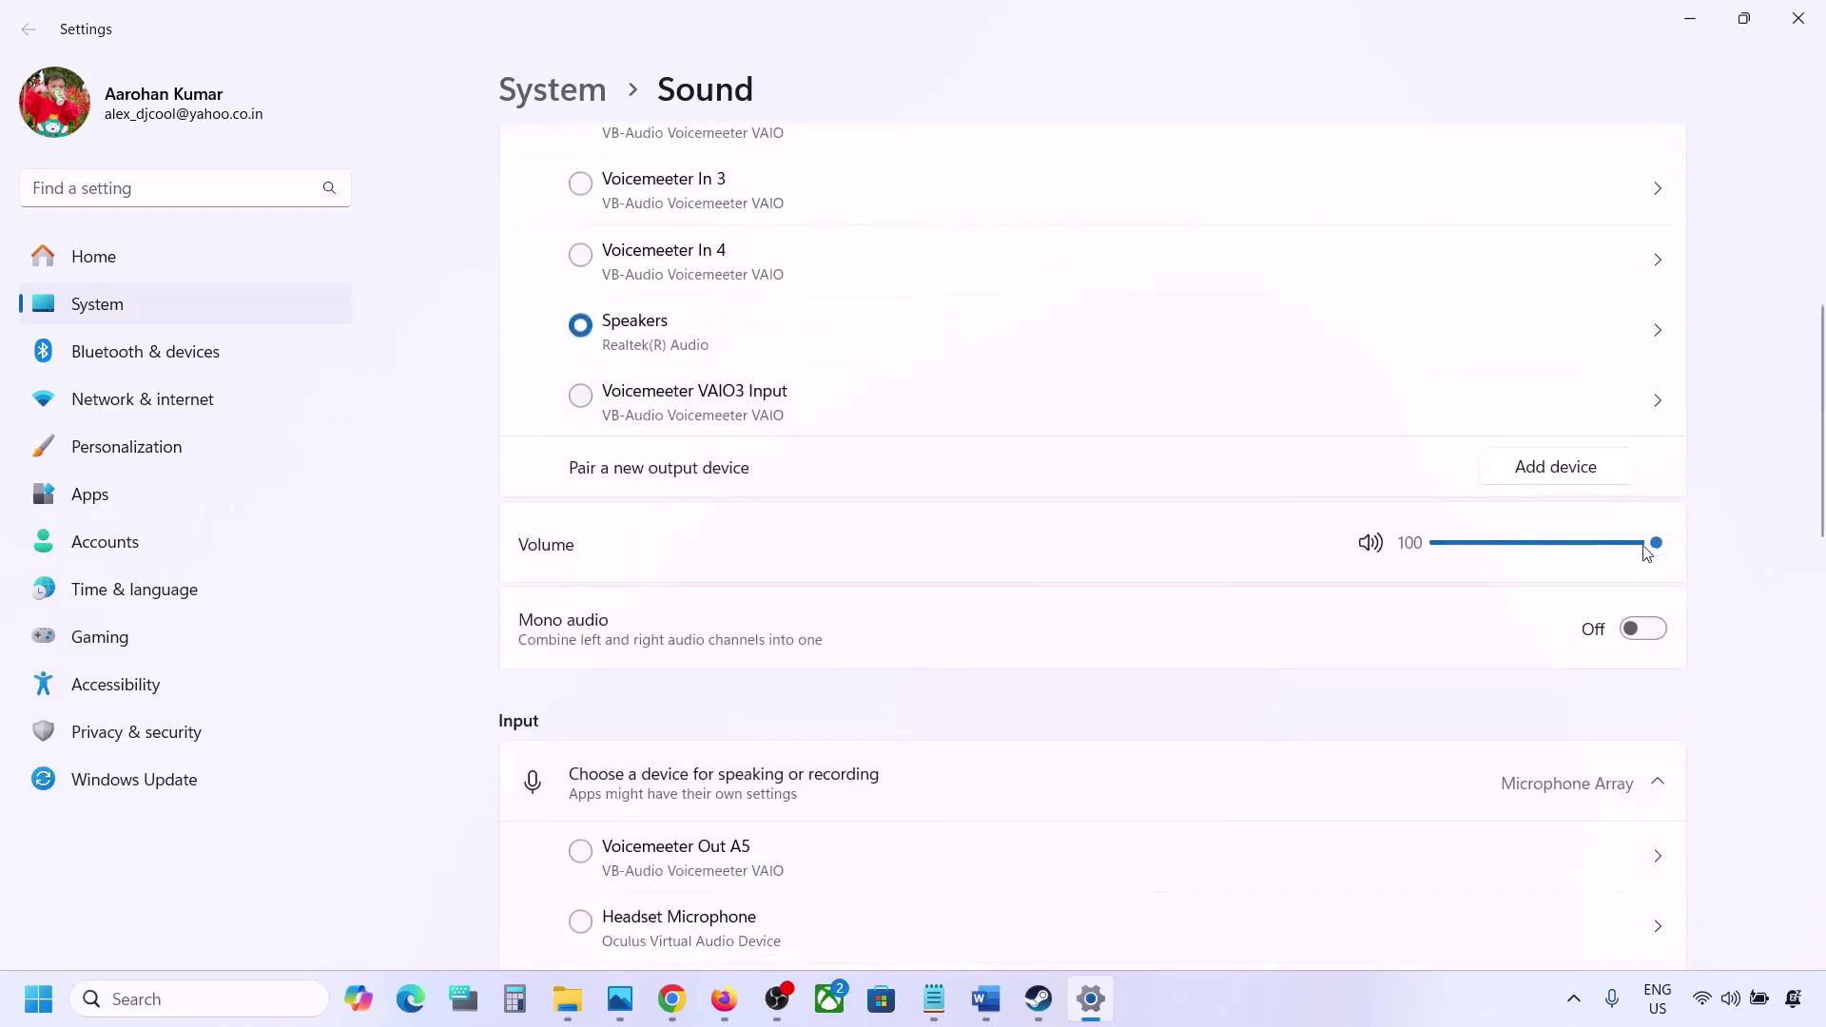
{"action": "scroll", "coordinate": [1211, 684], "scroll_direction": "down", "scroll_amount": 5}
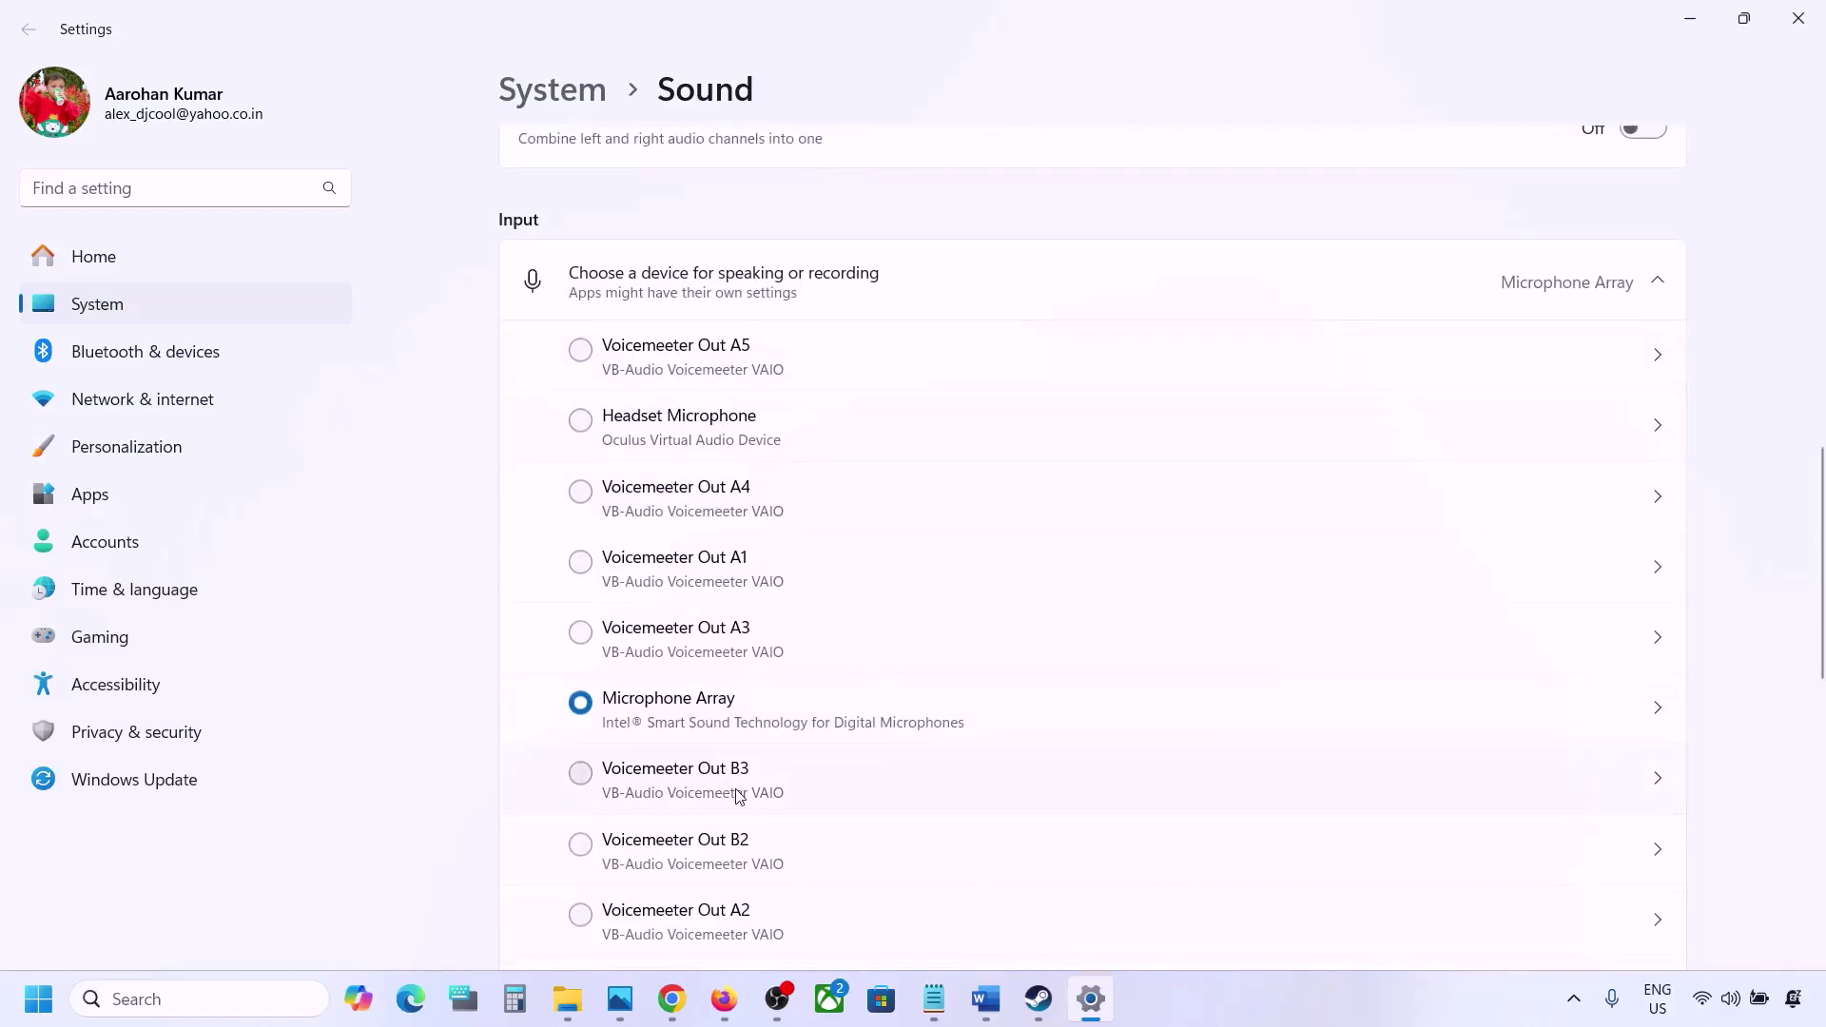
{"action": "scroll", "coordinate": [734, 798], "scroll_direction": "down", "scroll_amount": 2}
{"action": "scroll", "coordinate": [929, 689], "scroll_direction": "down", "scroll_amount": 1}
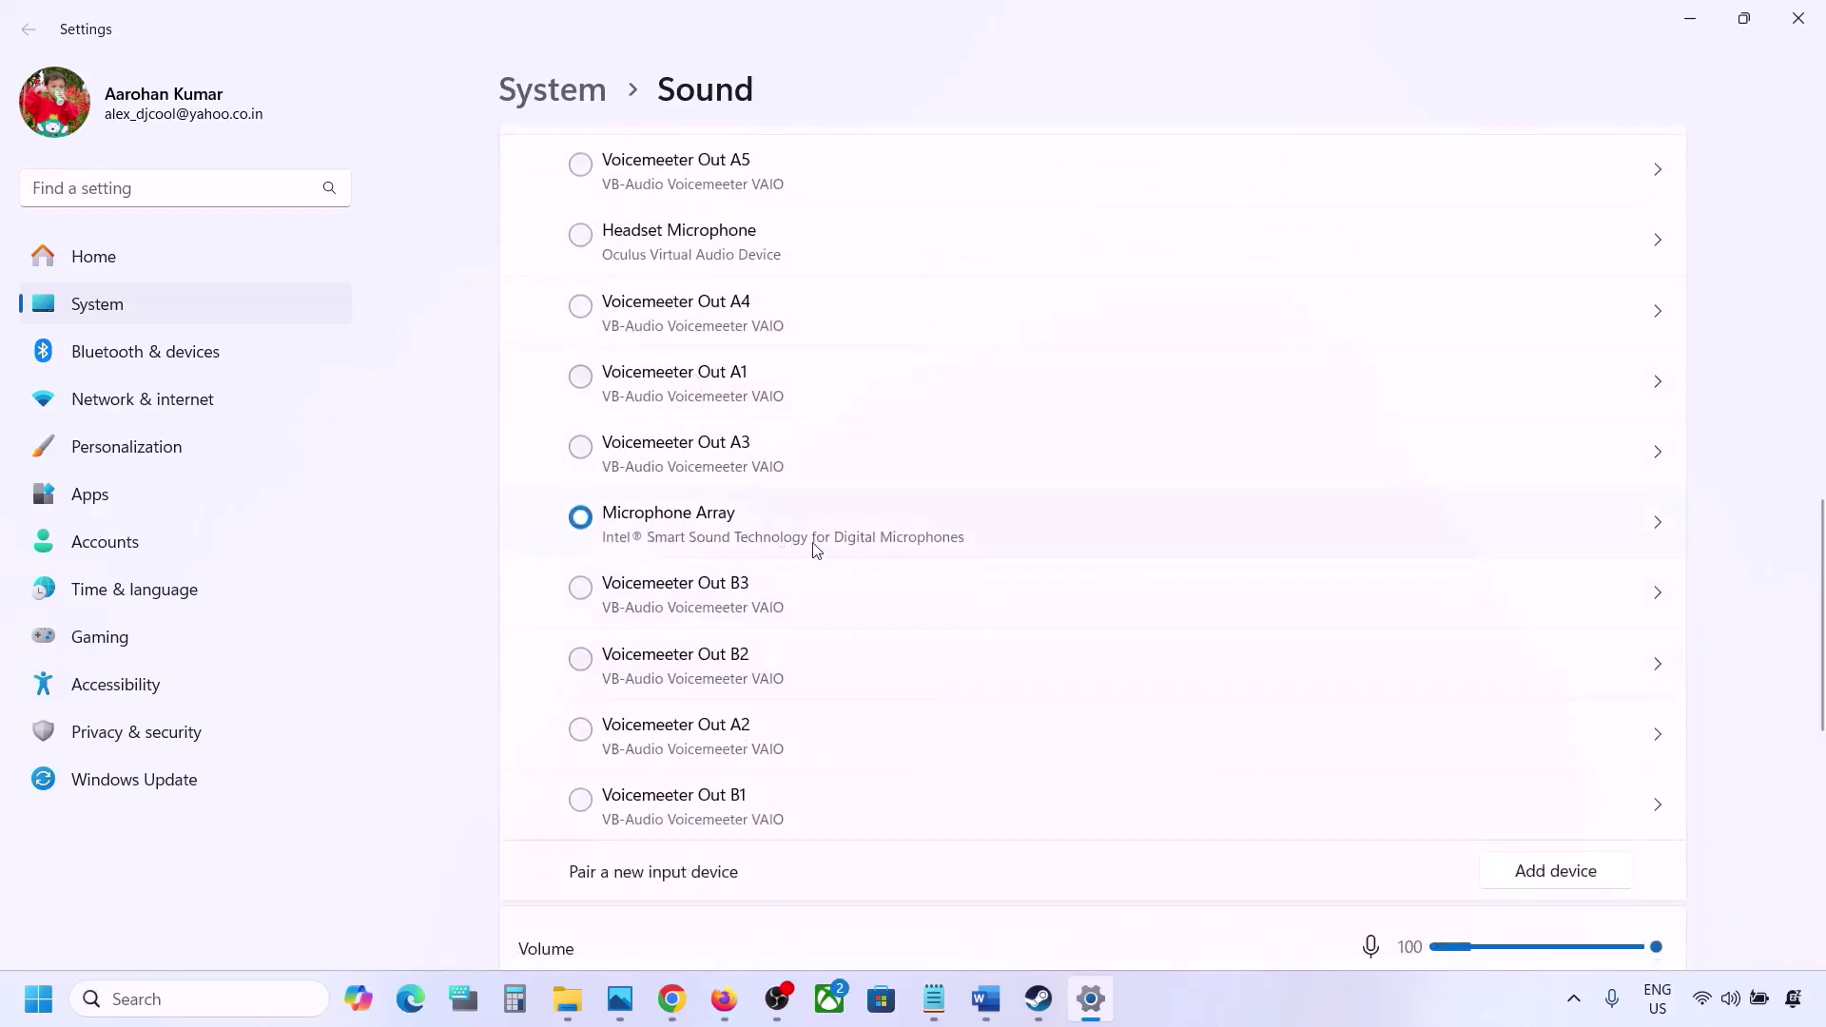
{"action": "scroll", "coordinate": [814, 548], "scroll_direction": "down", "scroll_amount": 1}
{"action": "scroll", "coordinate": [814, 548], "scroll_direction": "down", "scroll_amount": 4}
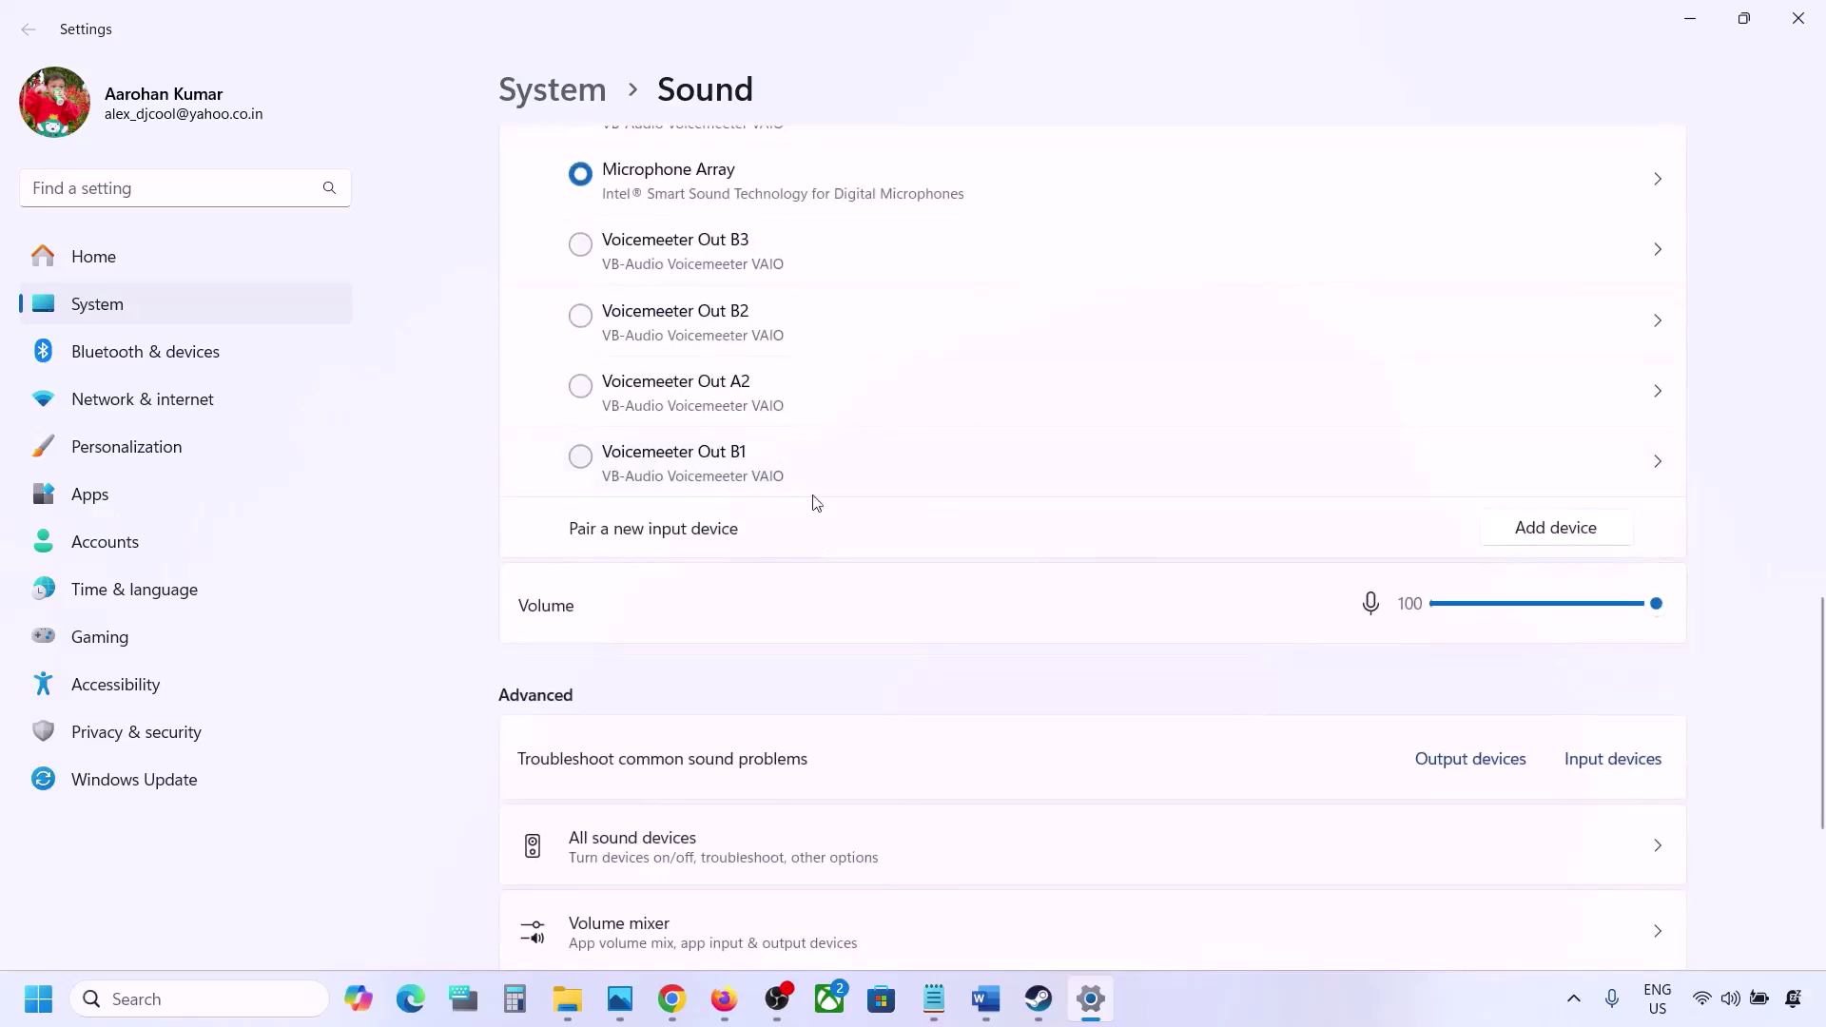
{"action": "scroll", "coordinate": [812, 501], "scroll_direction": "up", "scroll_amount": 4}
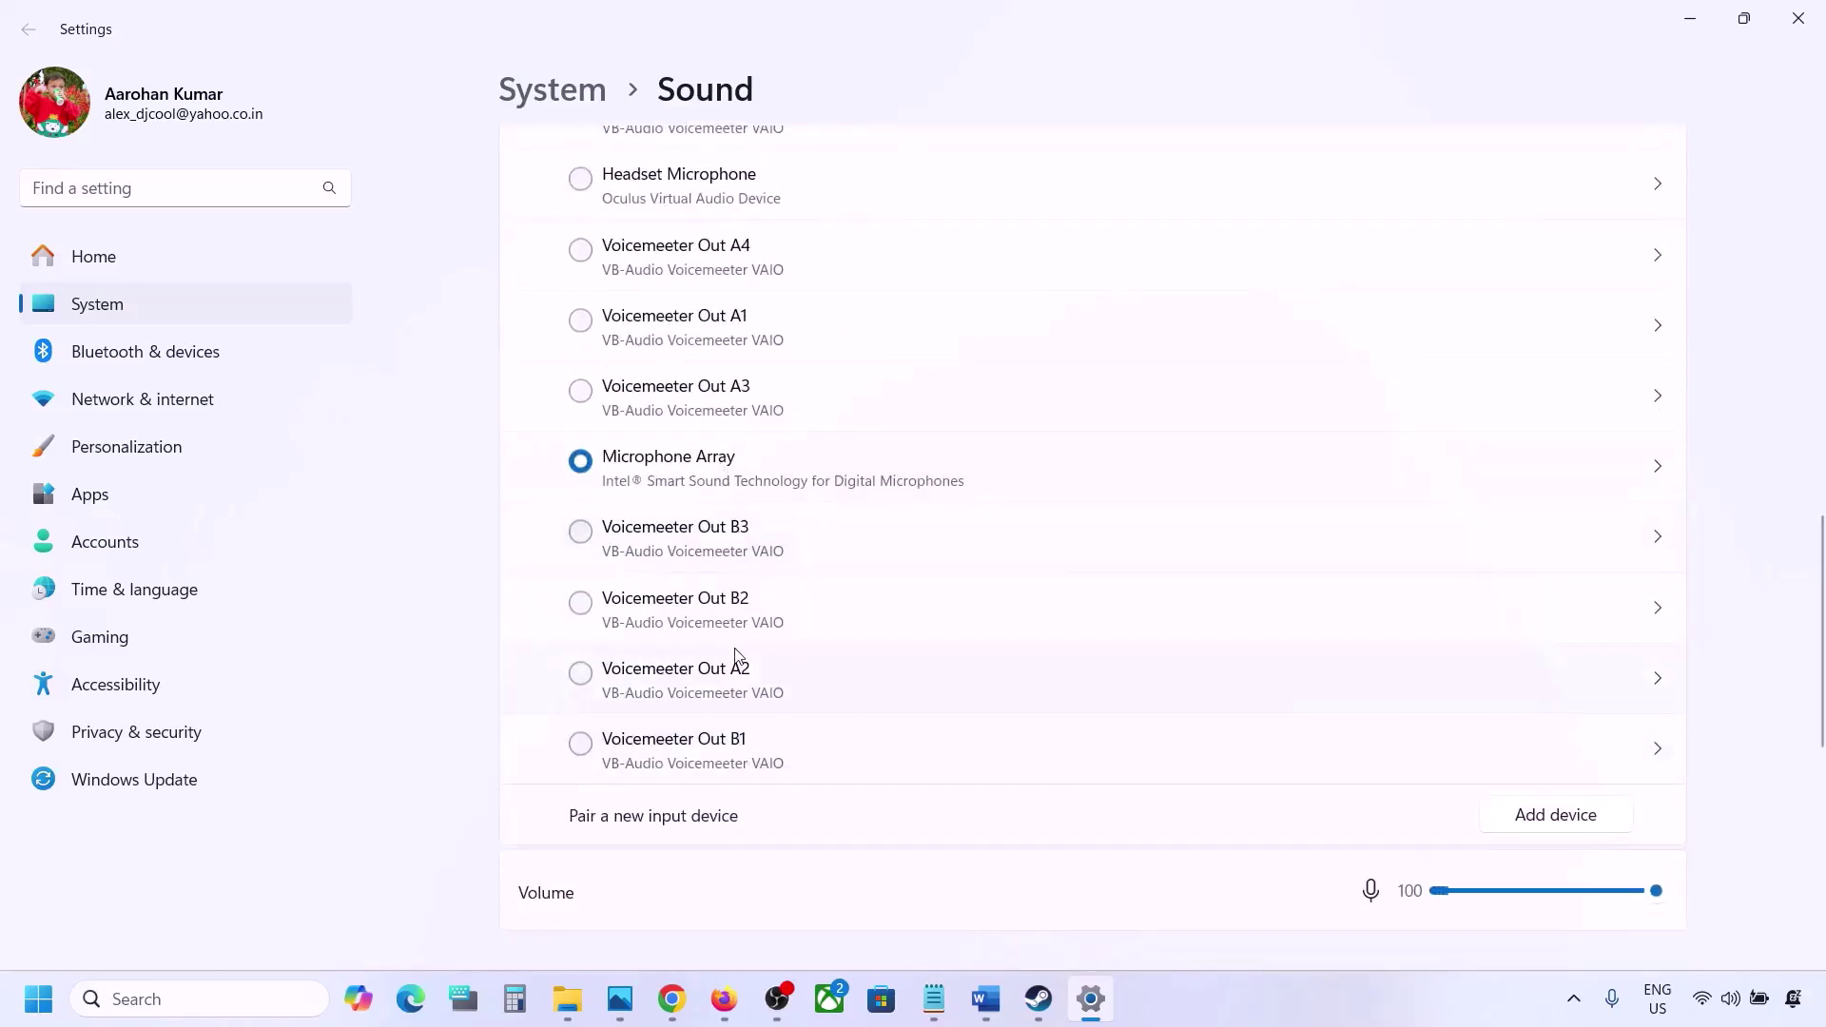
{"action": "scroll", "coordinate": [735, 661], "scroll_direction": "down", "scroll_amount": 5}
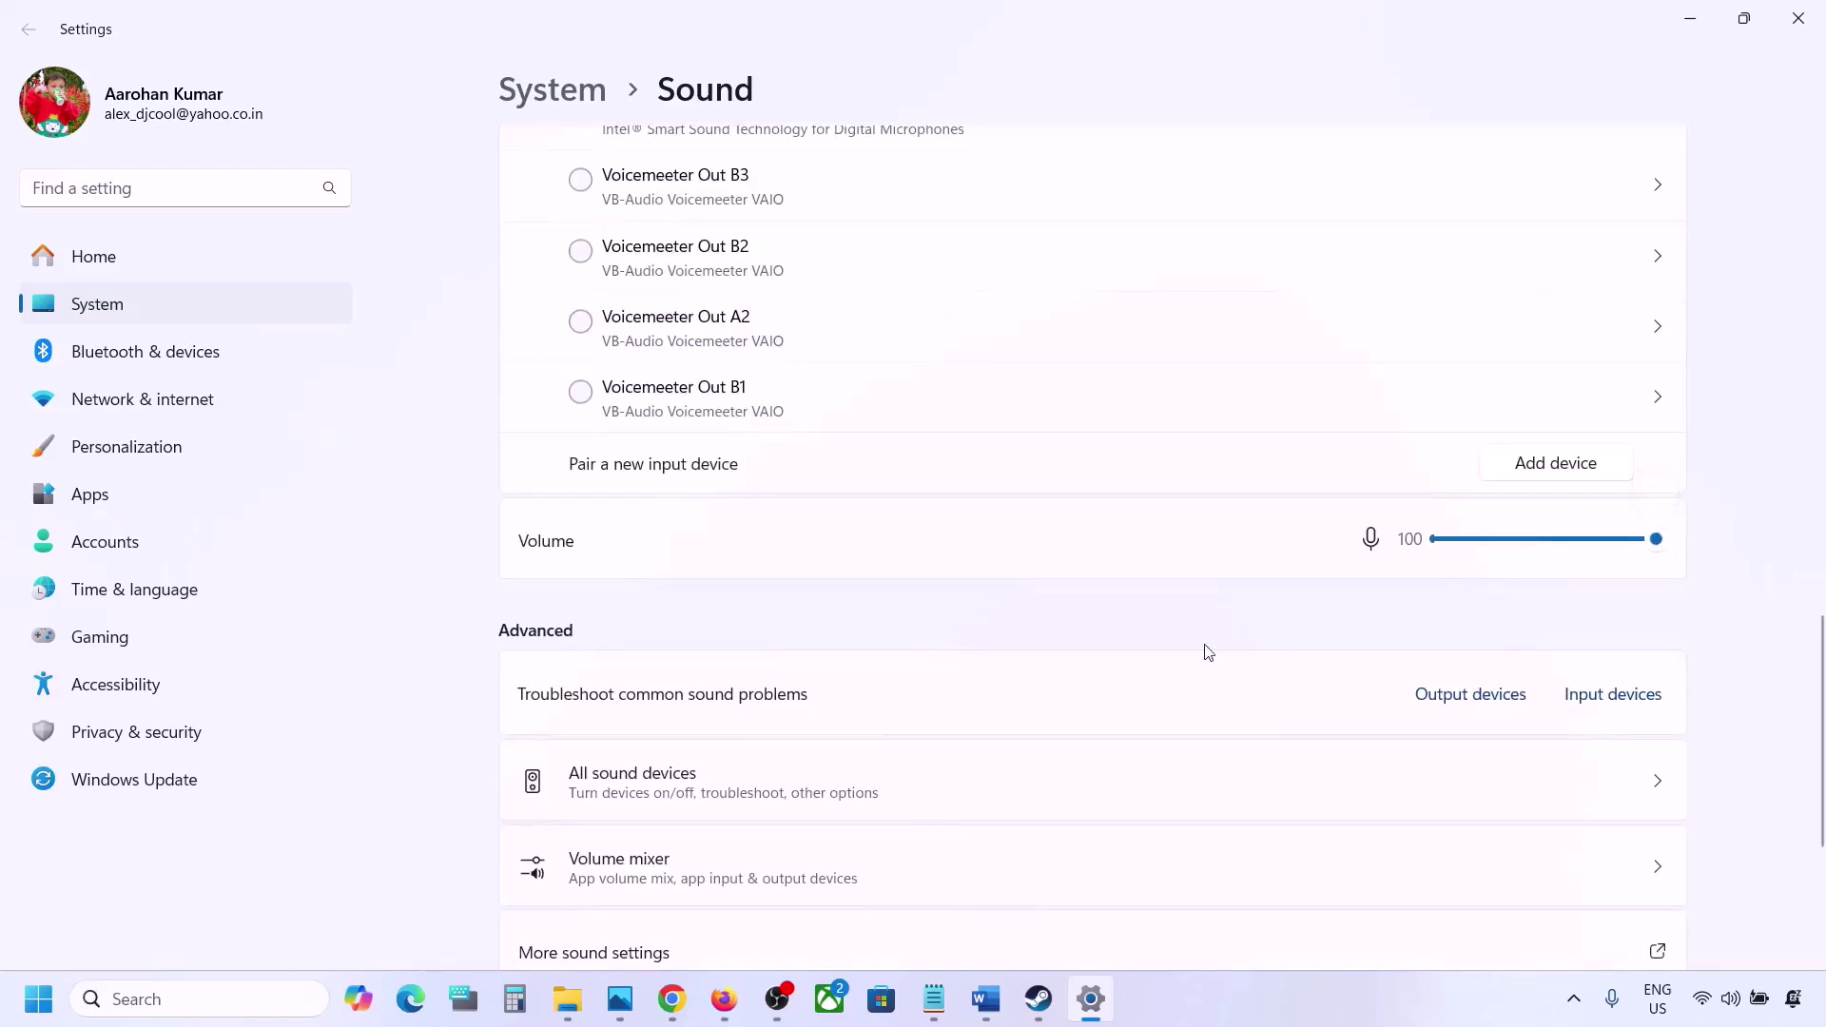
{"action": "scroll", "coordinate": [1206, 652], "scroll_direction": "down", "scroll_amount": 2}
{"action": "scroll", "coordinate": [1275, 562], "scroll_direction": "down", "scroll_amount": 3}
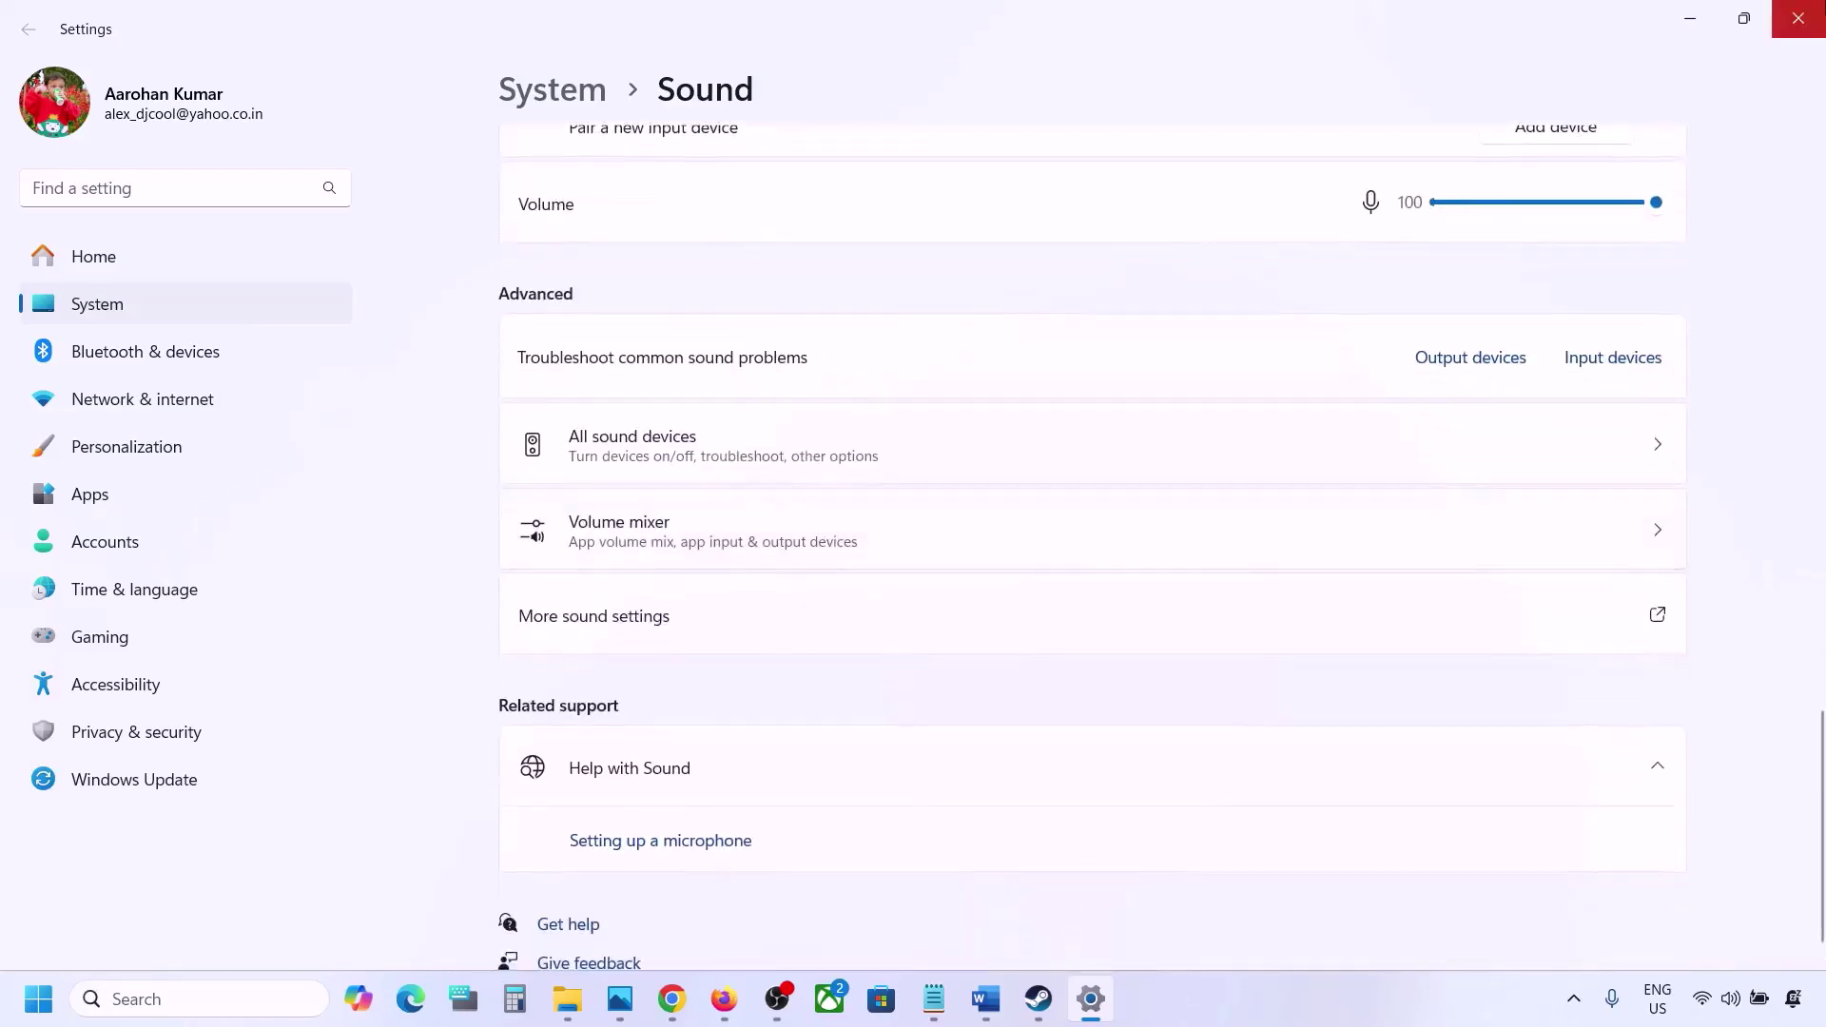
- Close Settings and highlight Step 3's 'Restart the game' and 'Restart PC', then the Step 4 heading
{"action": "left_click", "coordinate": [1818, 17]}
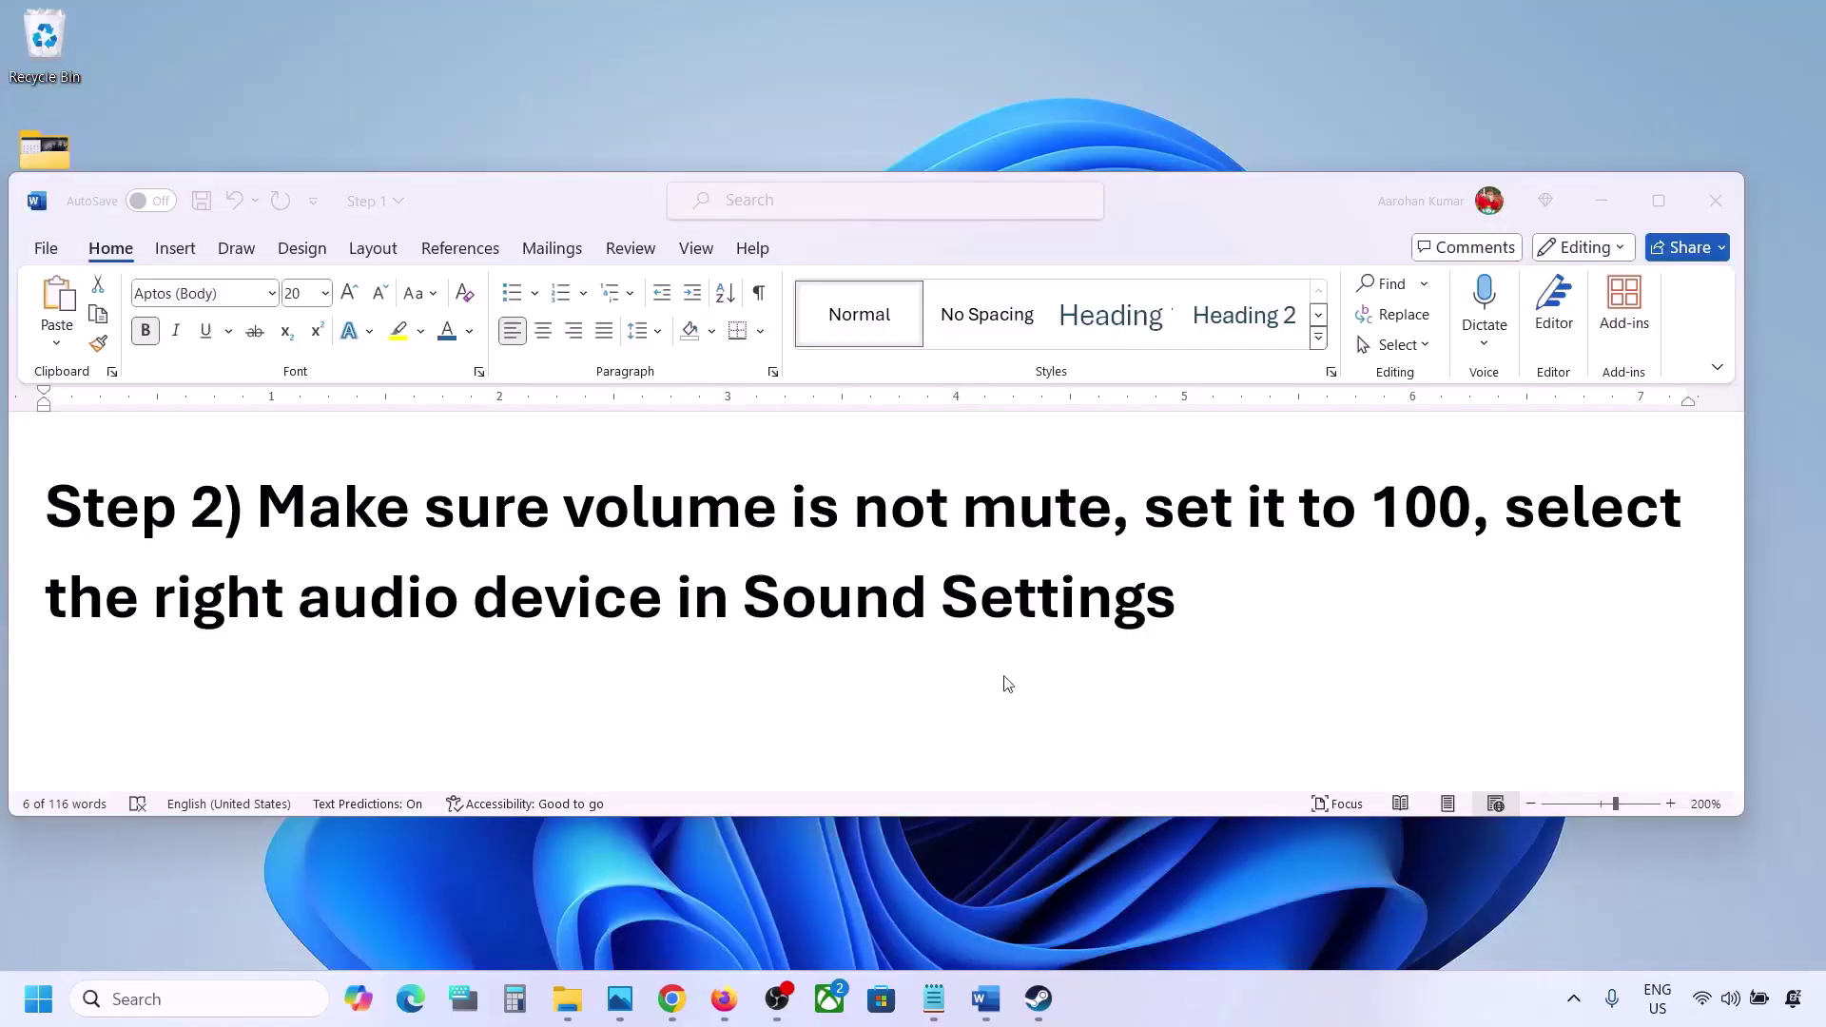
{"action": "scroll", "coordinate": [846, 661], "scroll_direction": "down", "scroll_amount": 2}
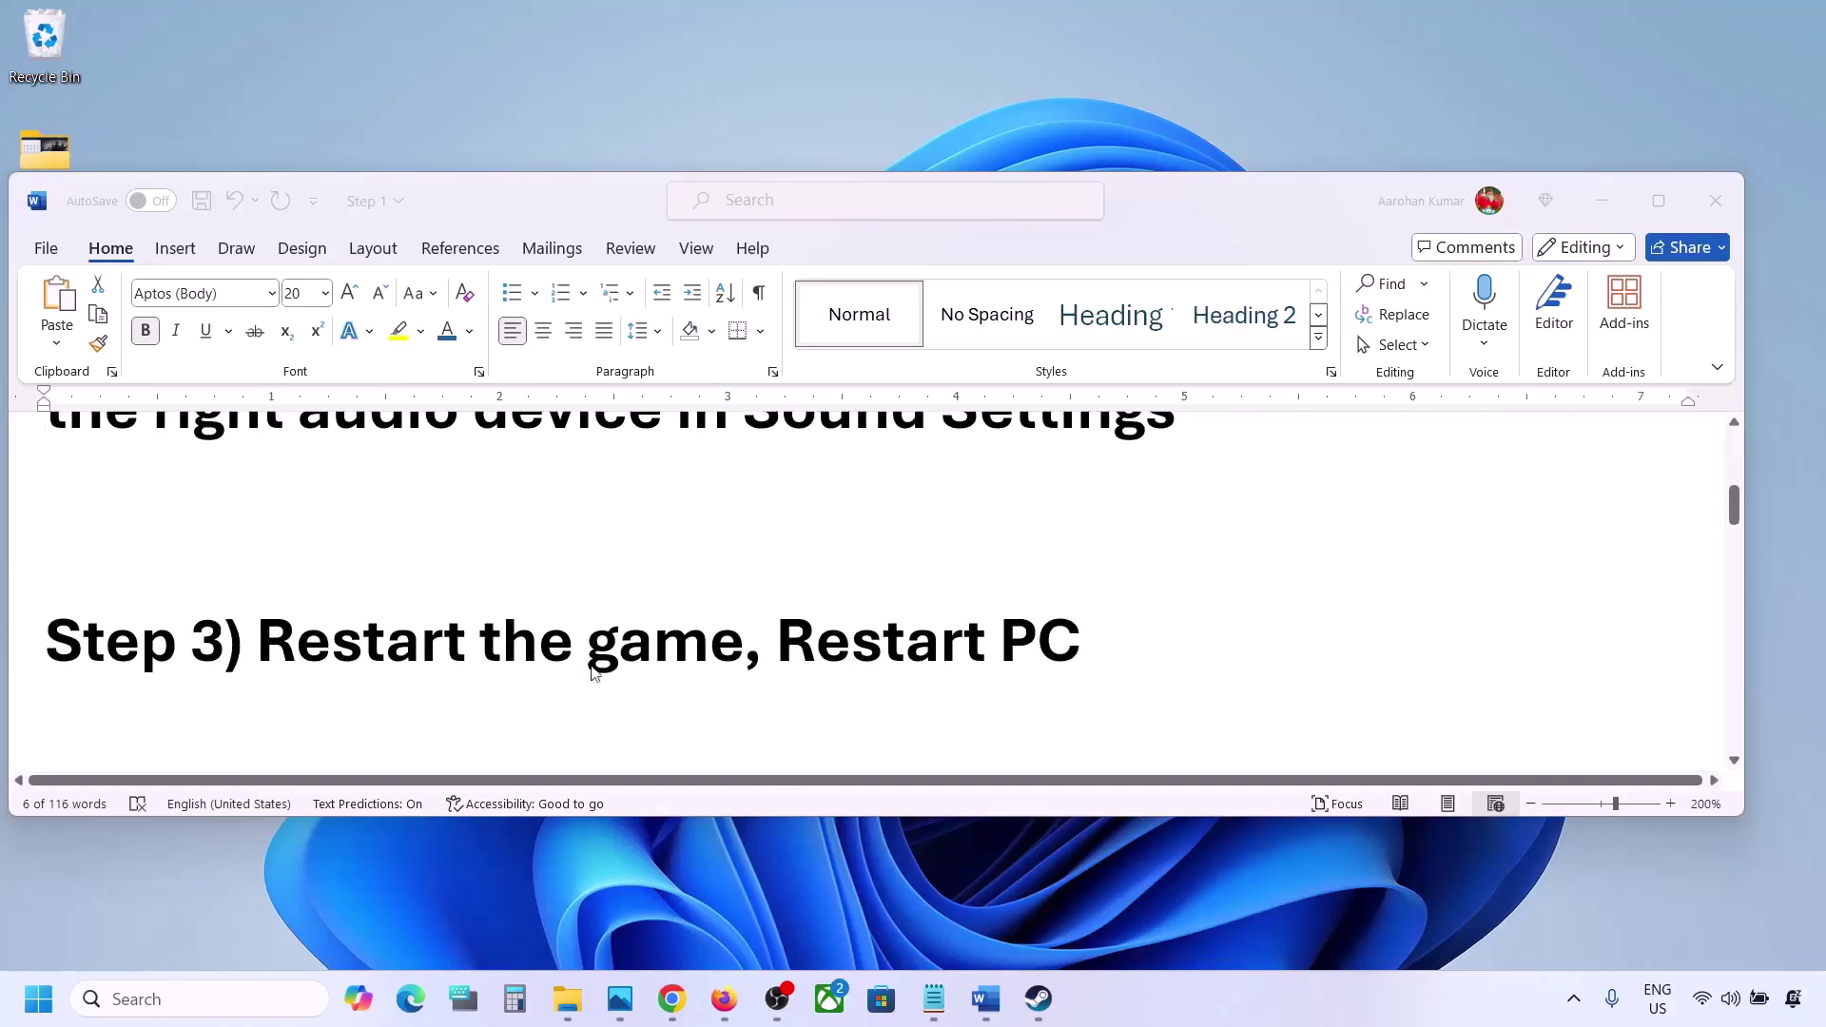
{"action": "double_click", "coordinate": [328, 639]}
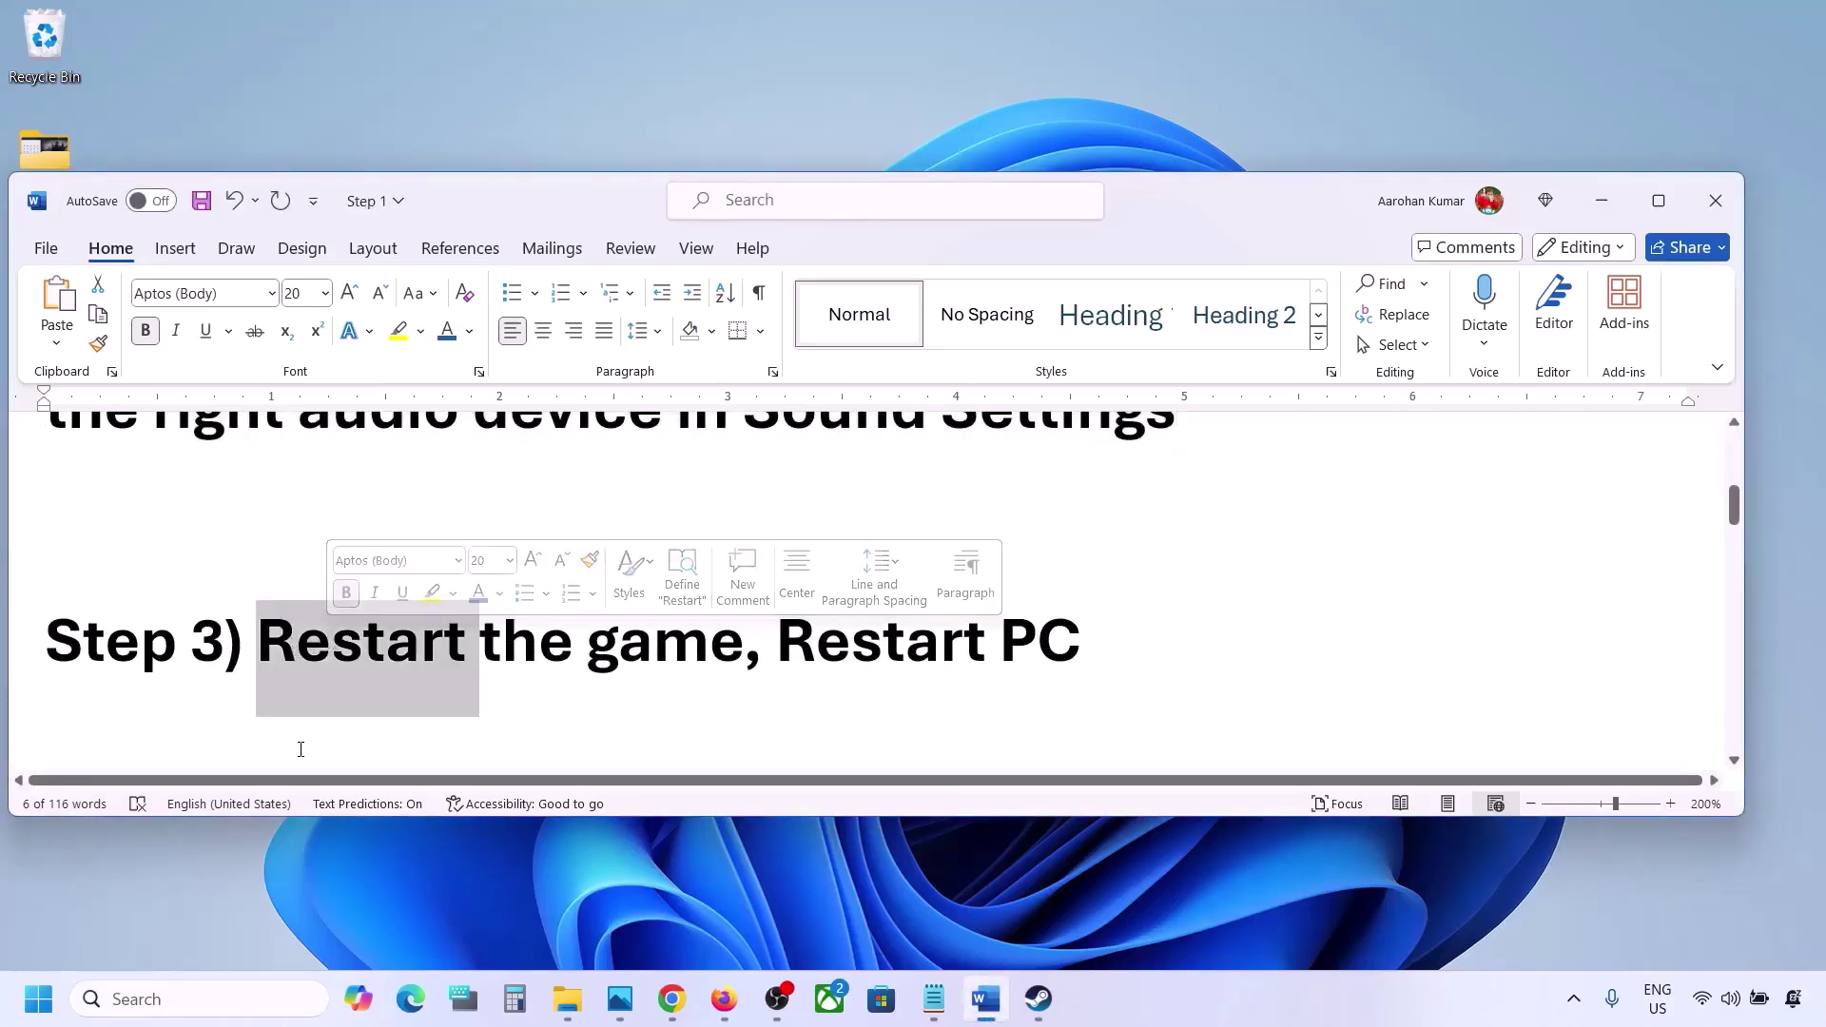
{"action": "left_click", "coordinate": [509, 638]}
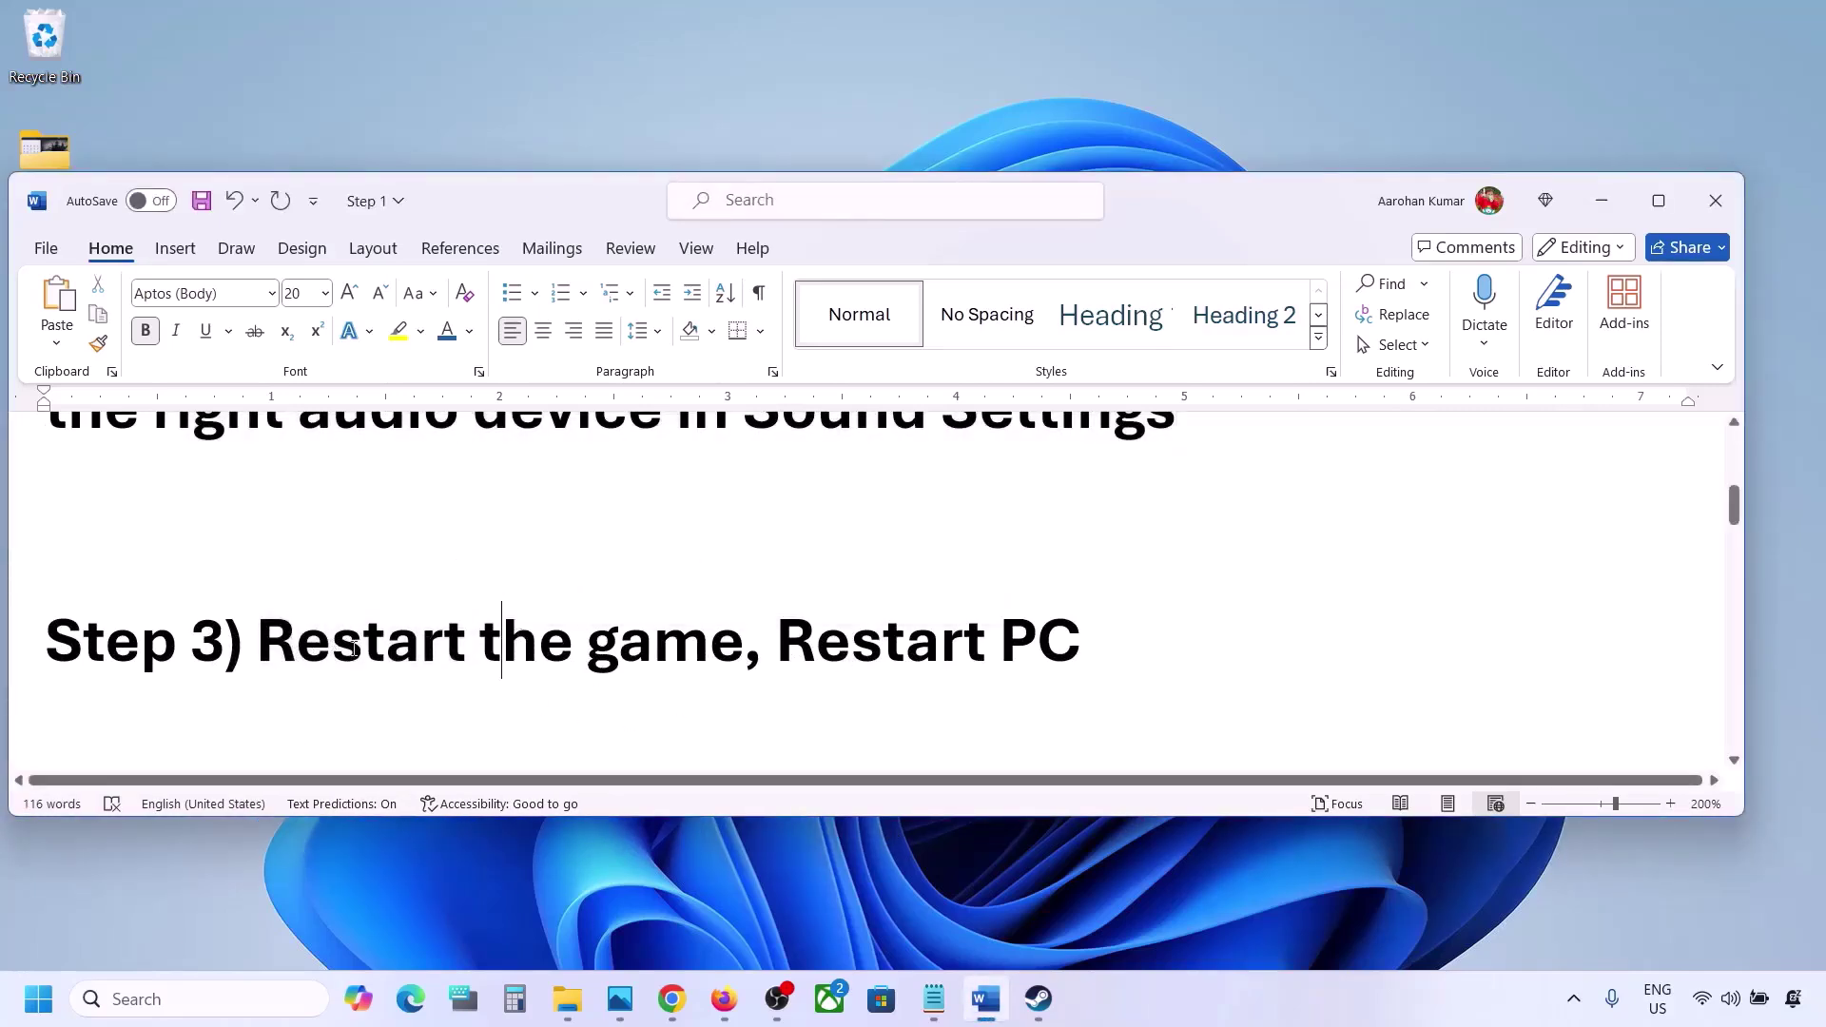
{"action": "left_click_drag", "start_coordinate": [319, 650], "coordinate": [605, 625]}
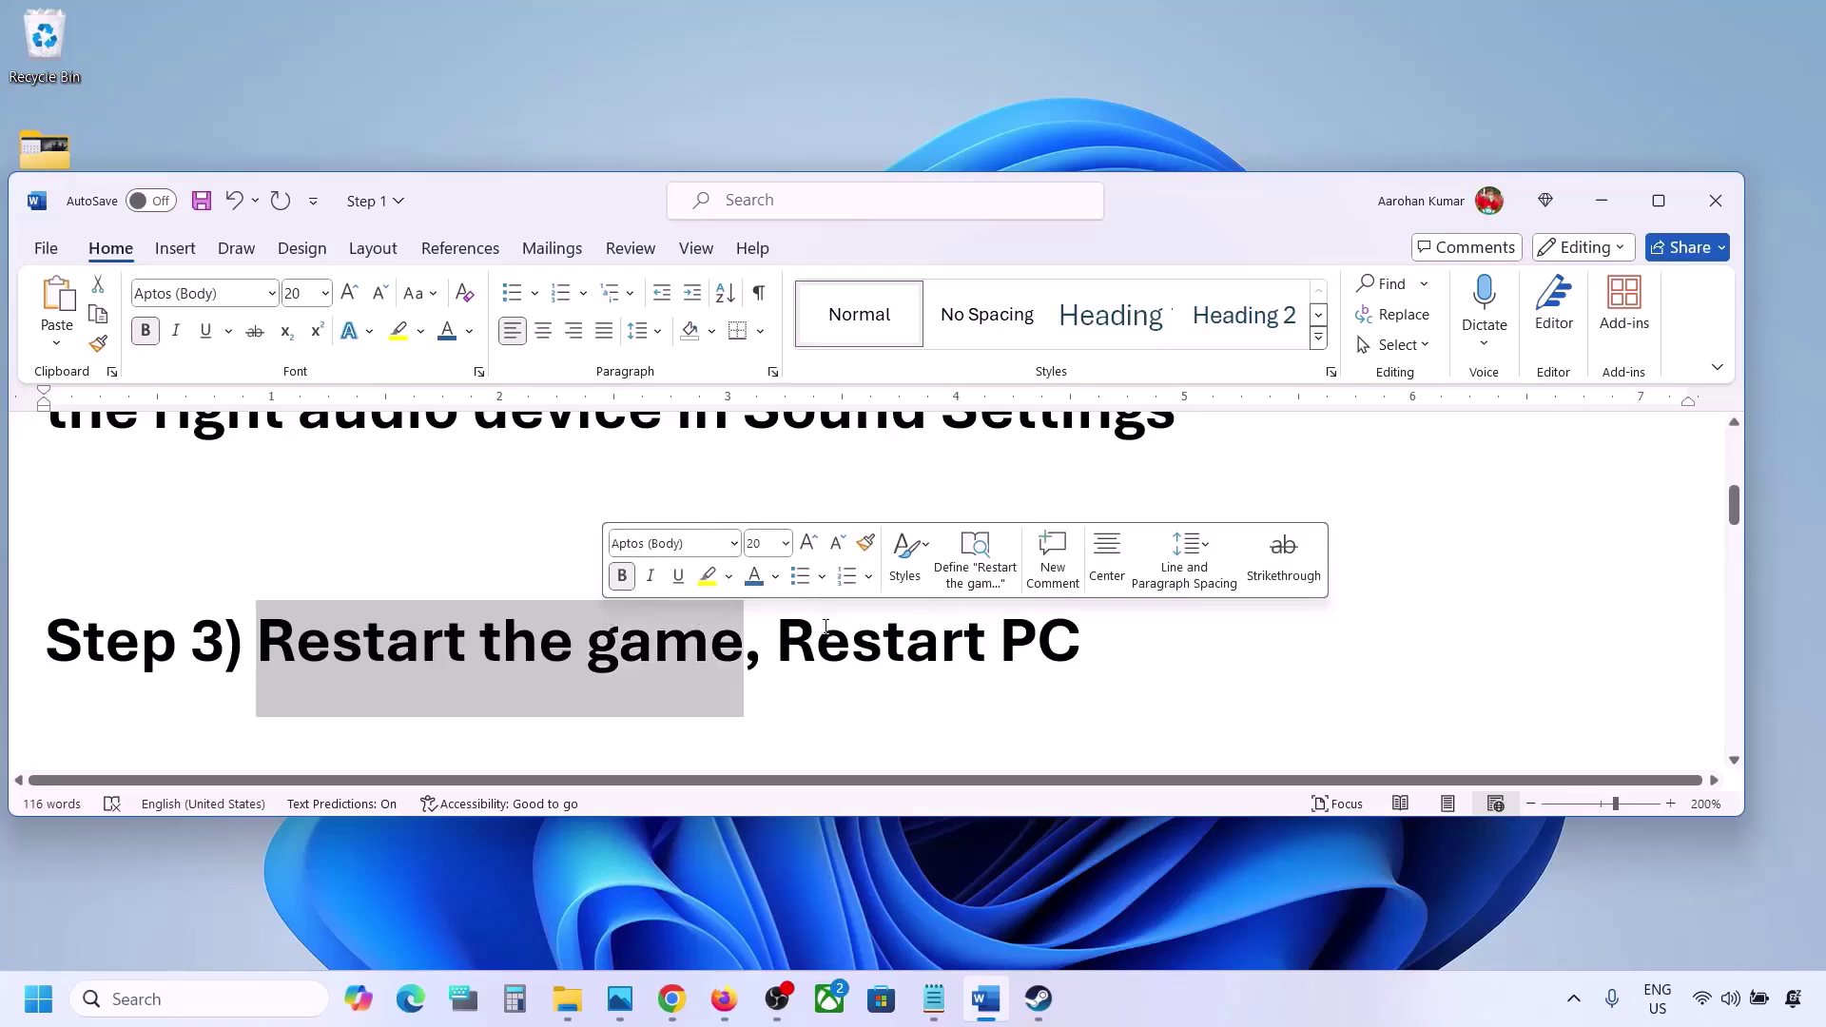
{"action": "left_click_drag", "start_coordinate": [780, 635], "coordinate": [1073, 632]}
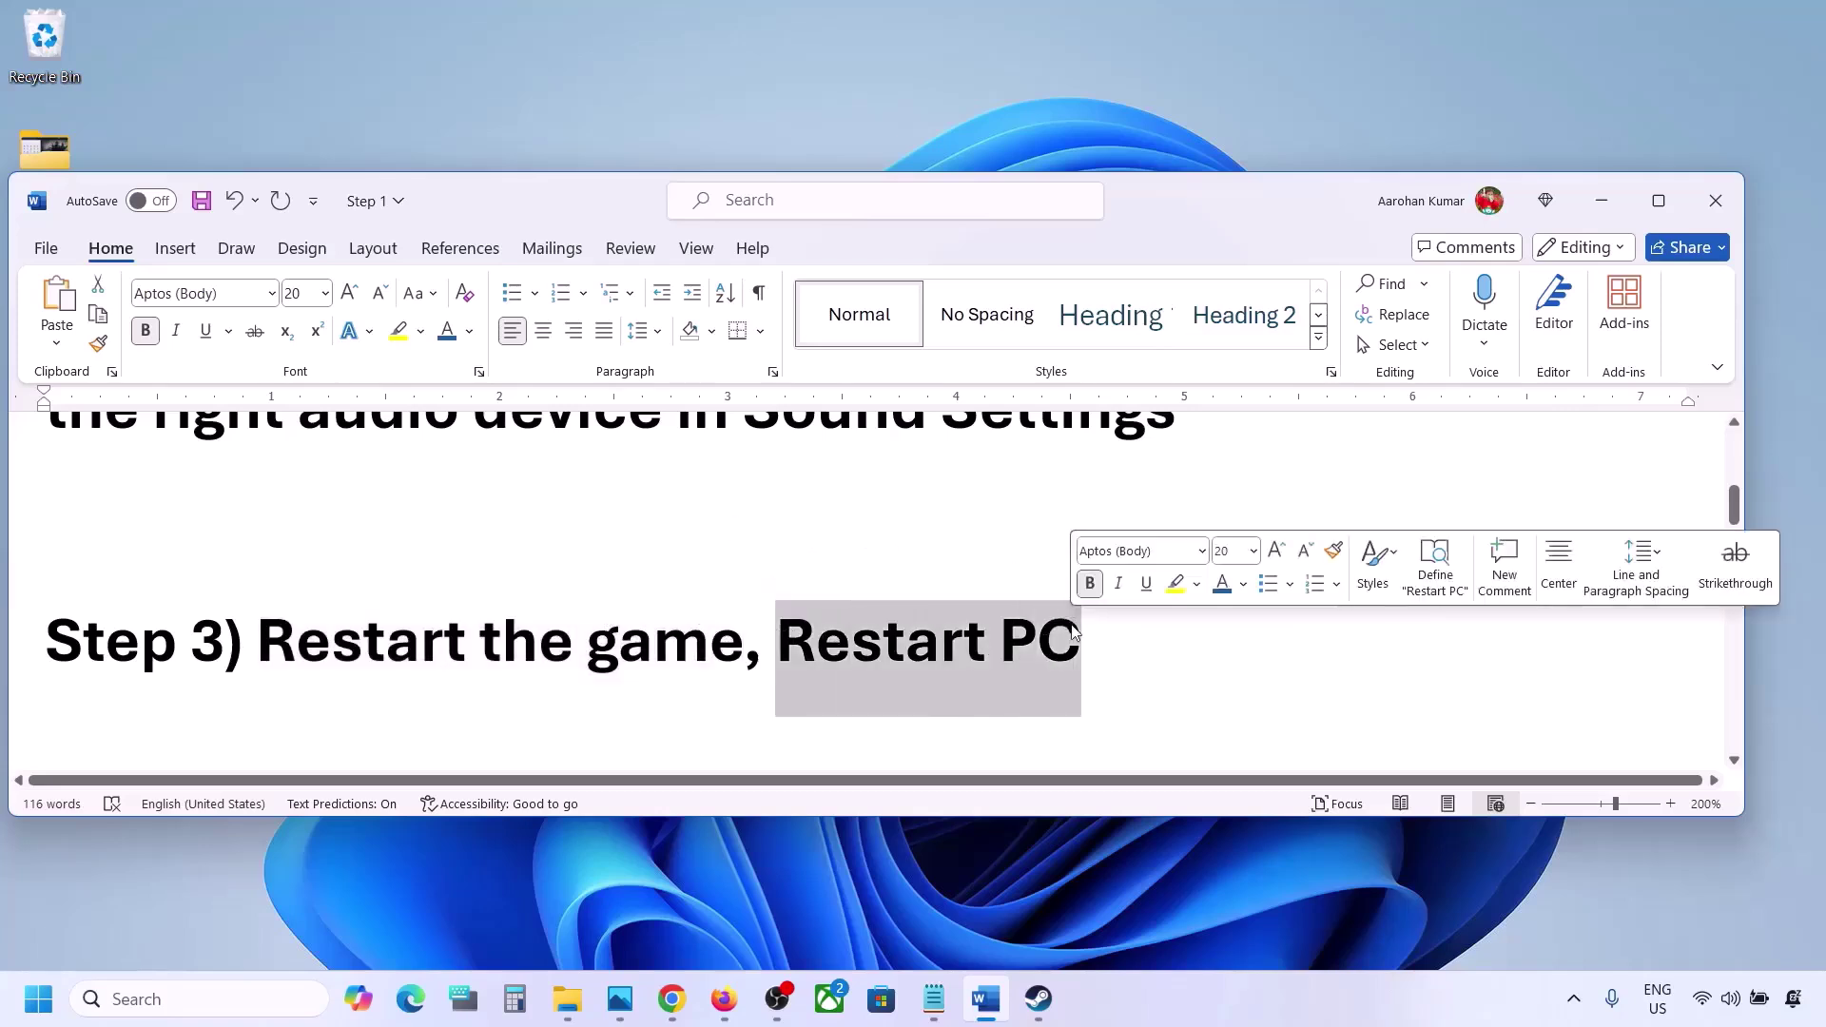
{"action": "scroll", "coordinate": [571, 628], "scroll_direction": "down", "scroll_amount": 5}
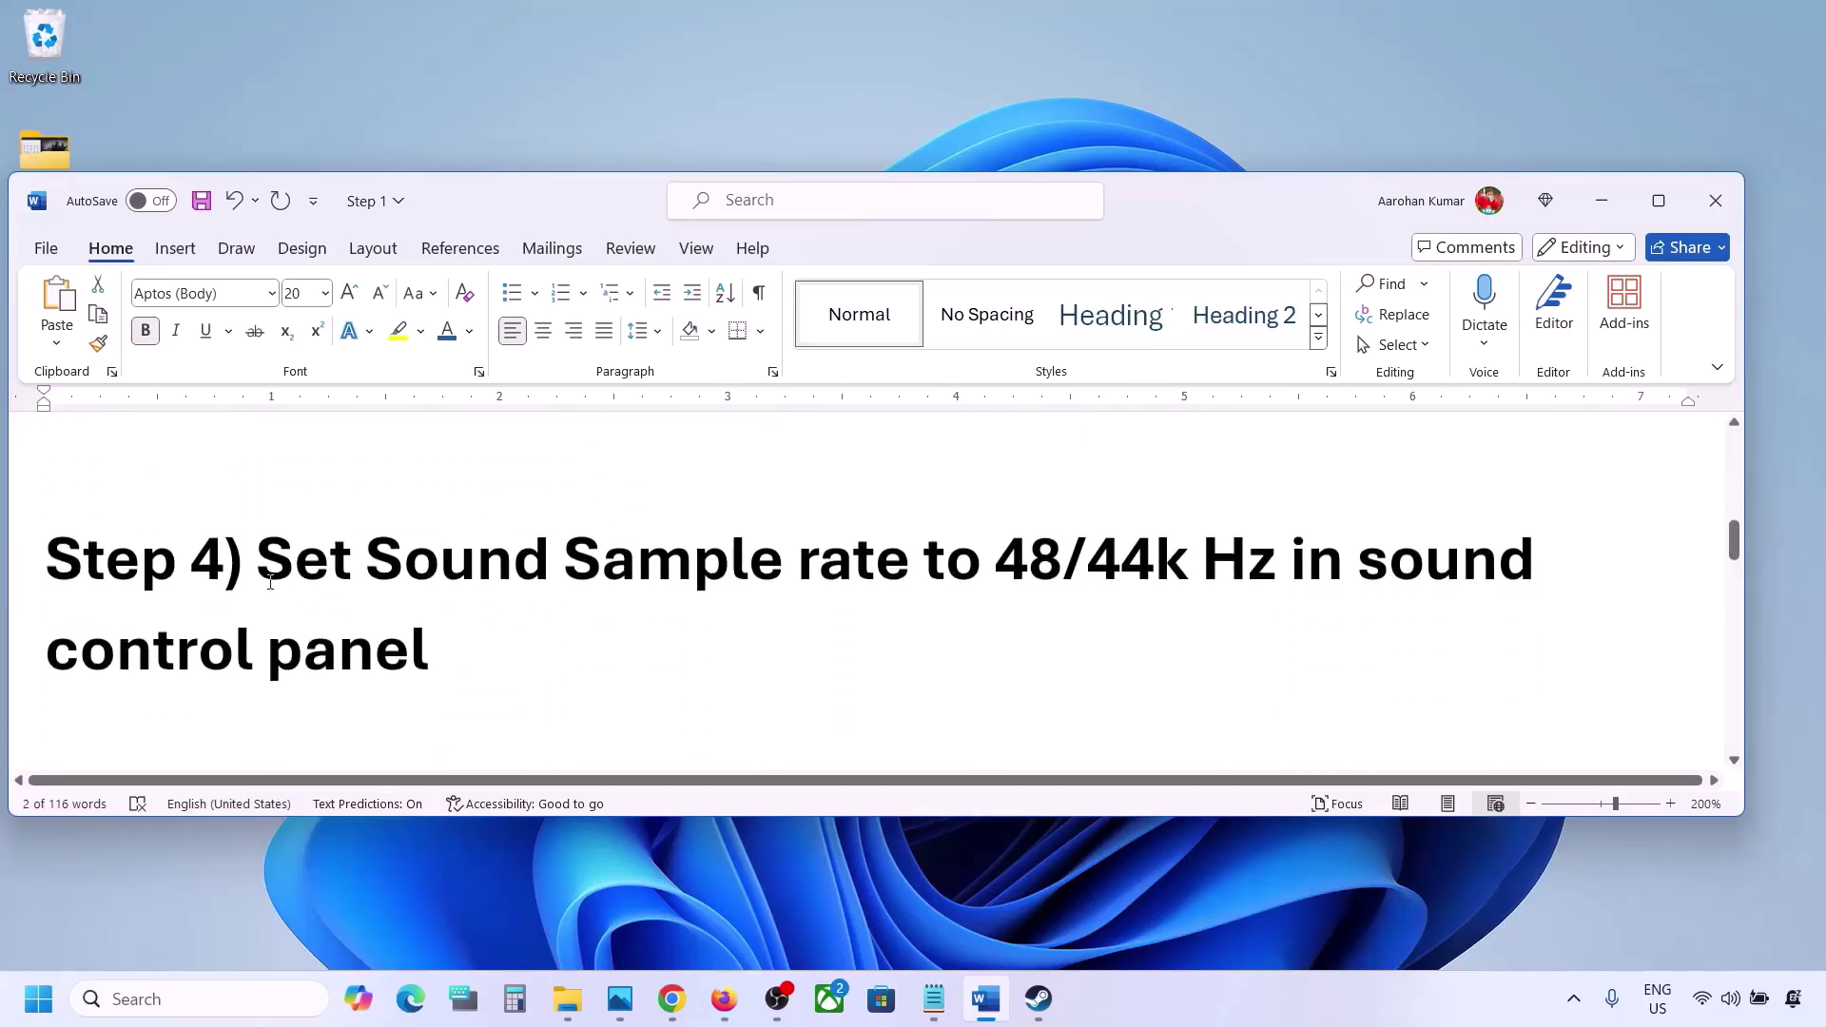
{"action": "left_click_drag", "start_coordinate": [267, 561], "coordinate": [1168, 571]}
{"action": "left_click", "coordinate": [1168, 571]}
- Launch Control Panel via 'control' and open the Sound dialog under Hardware and Sound
{"action": "left_click", "coordinate": [119, 999]}
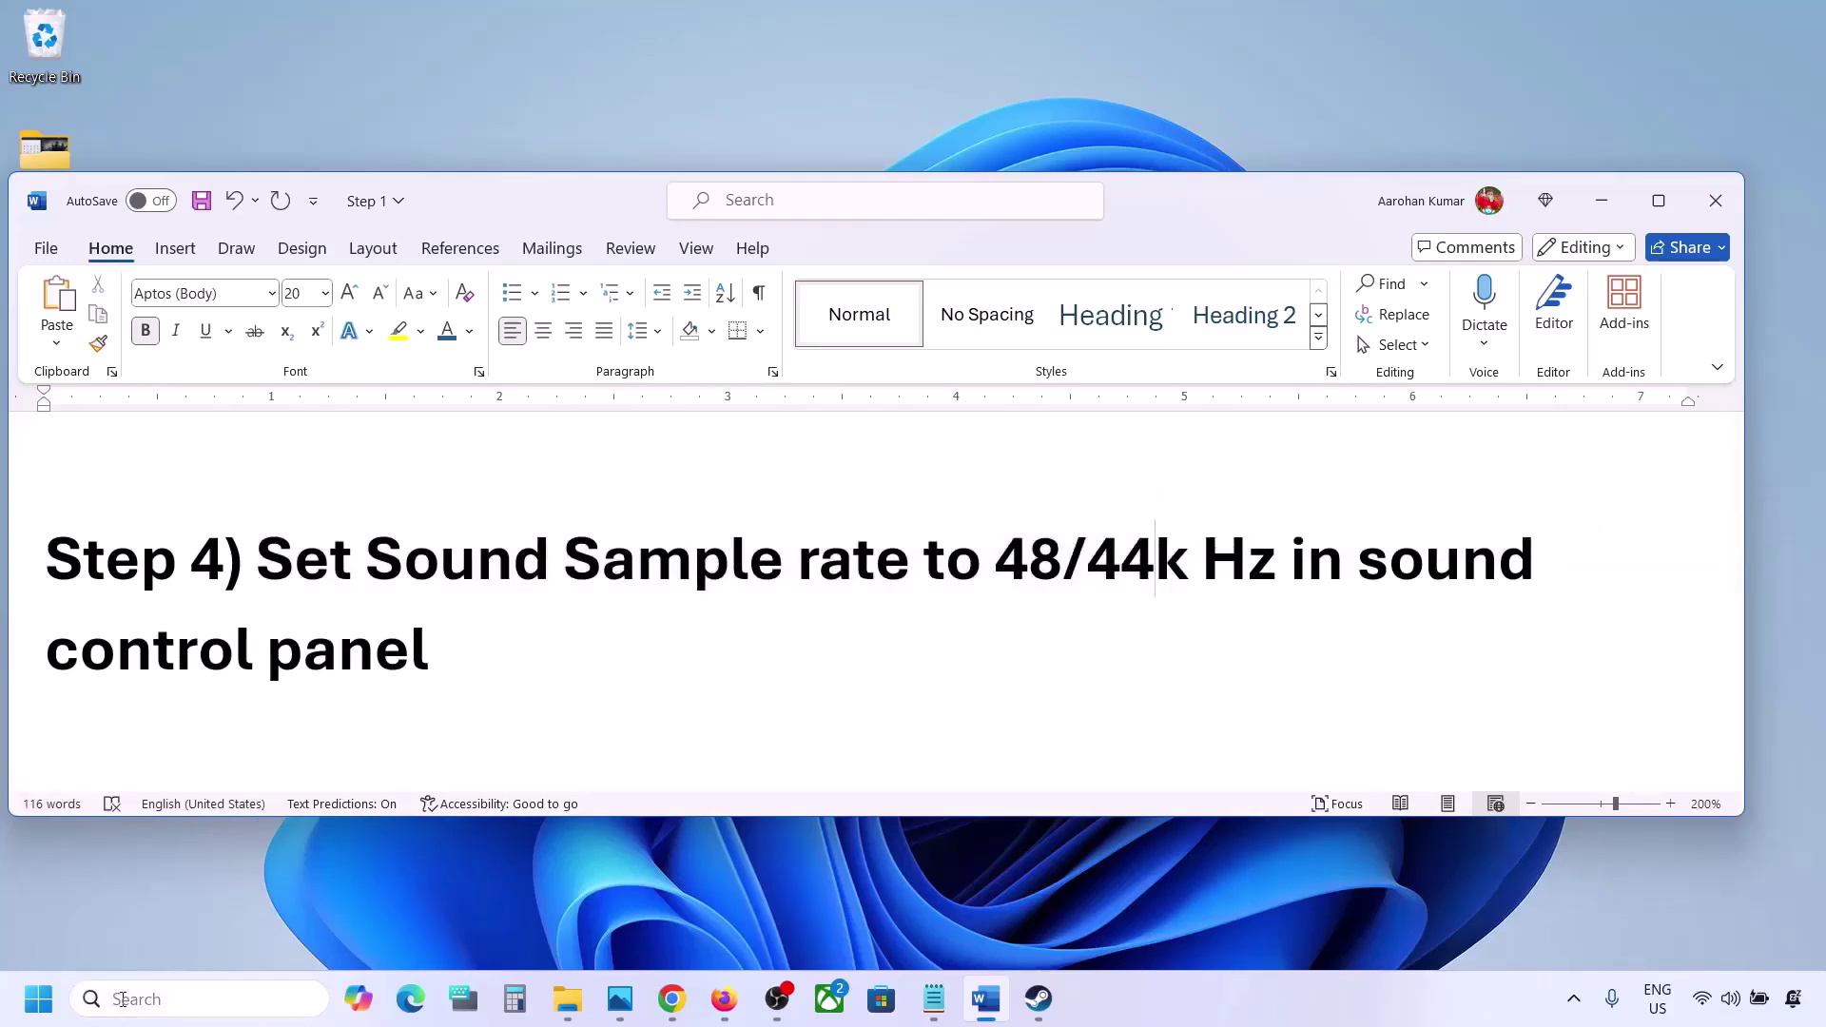
{"action": "type", "text": "control"}
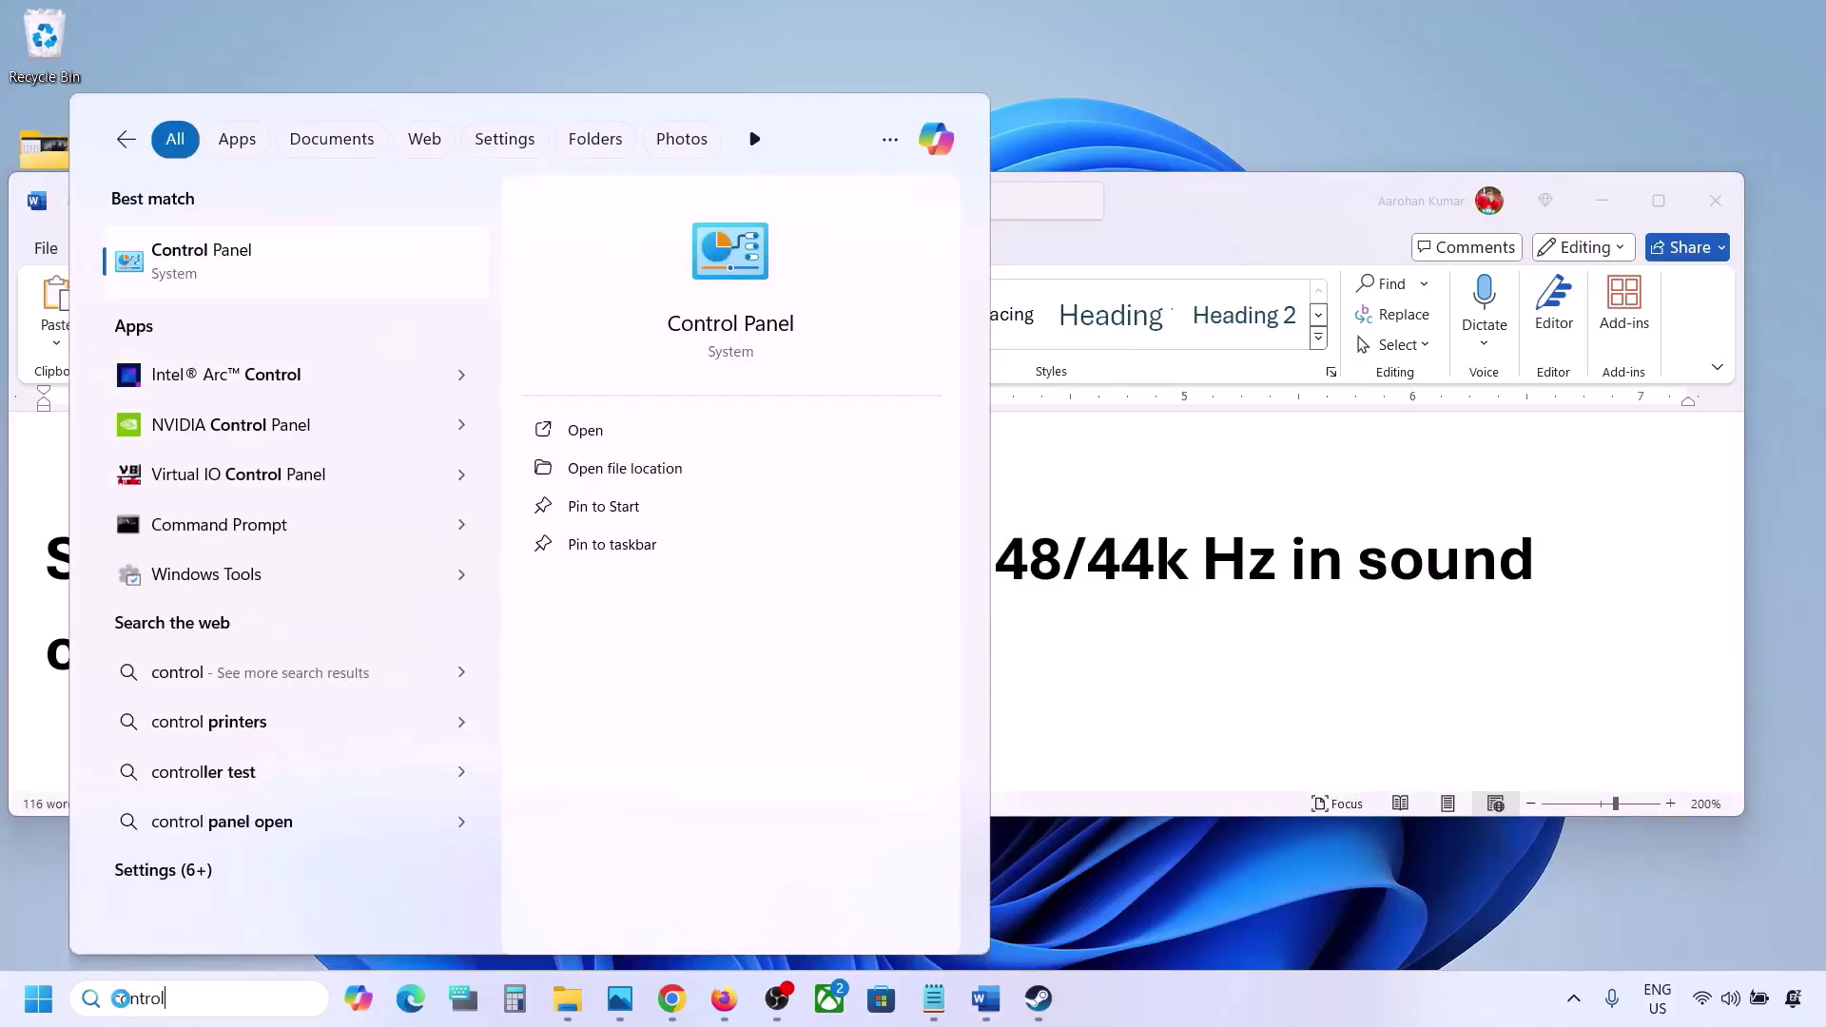
{"action": "key", "text": "Return"}
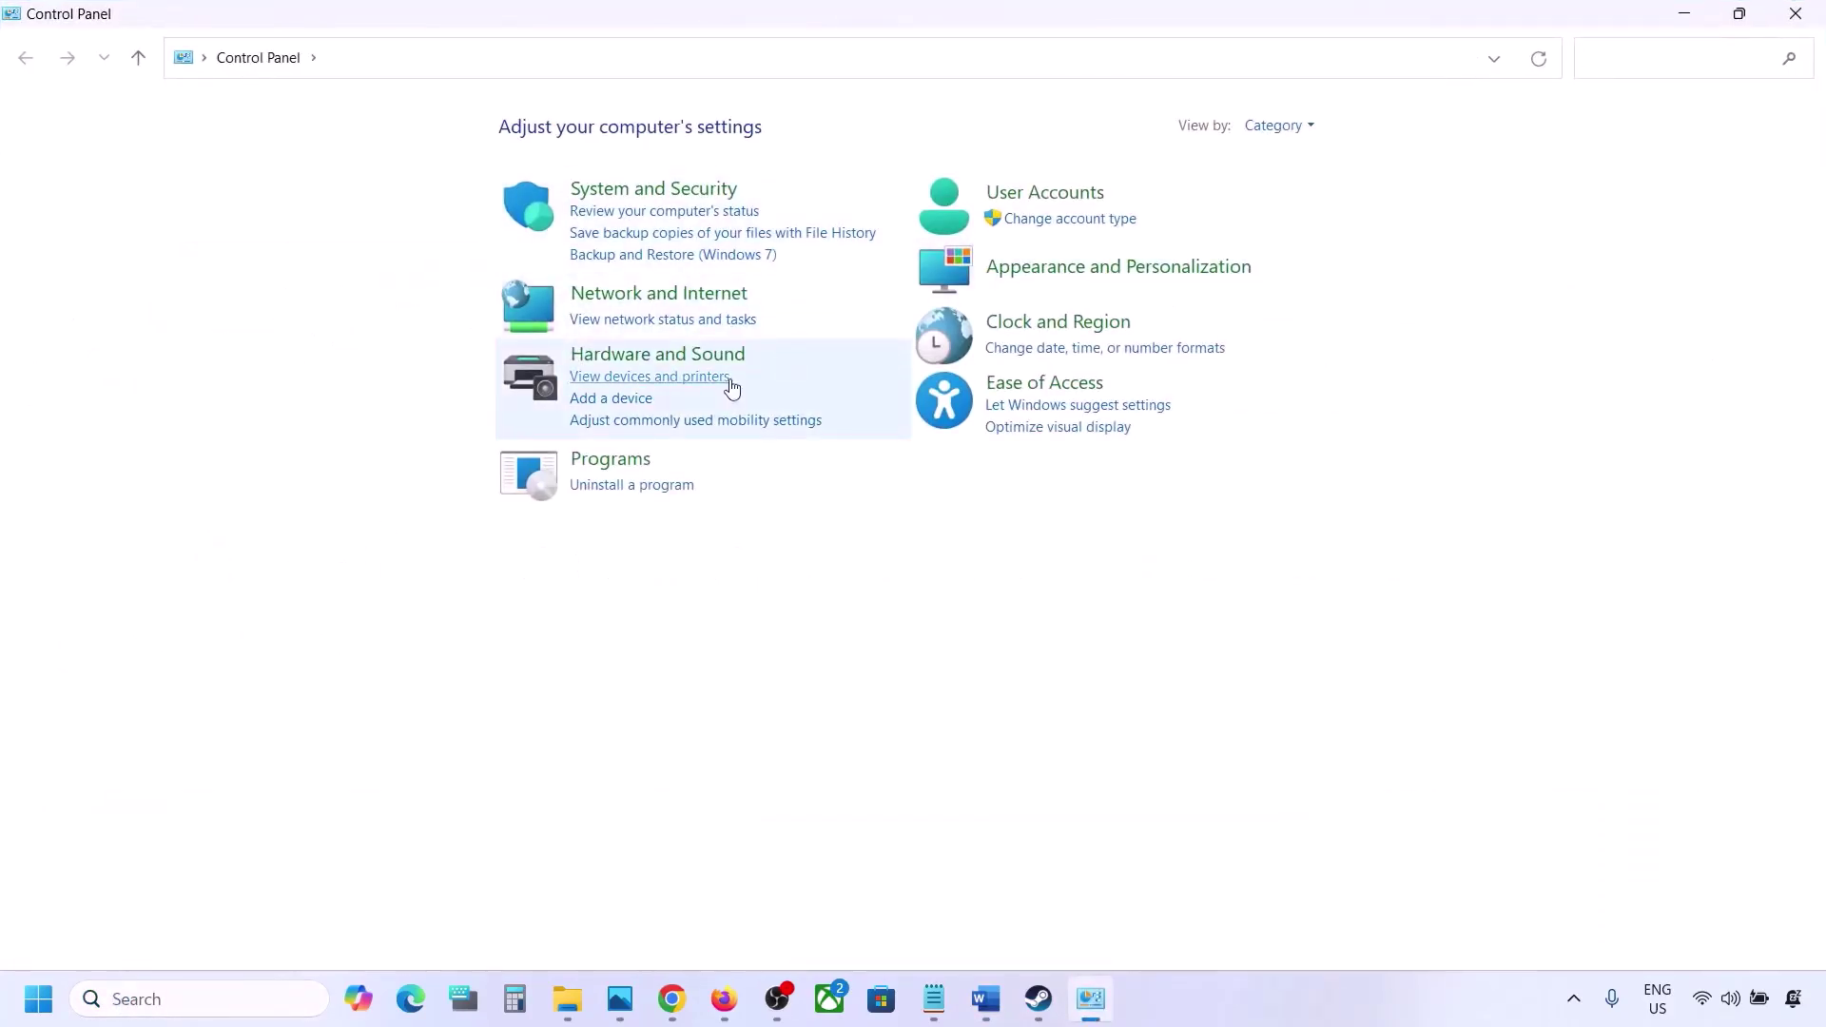
{"action": "left_click", "coordinate": [678, 357]}
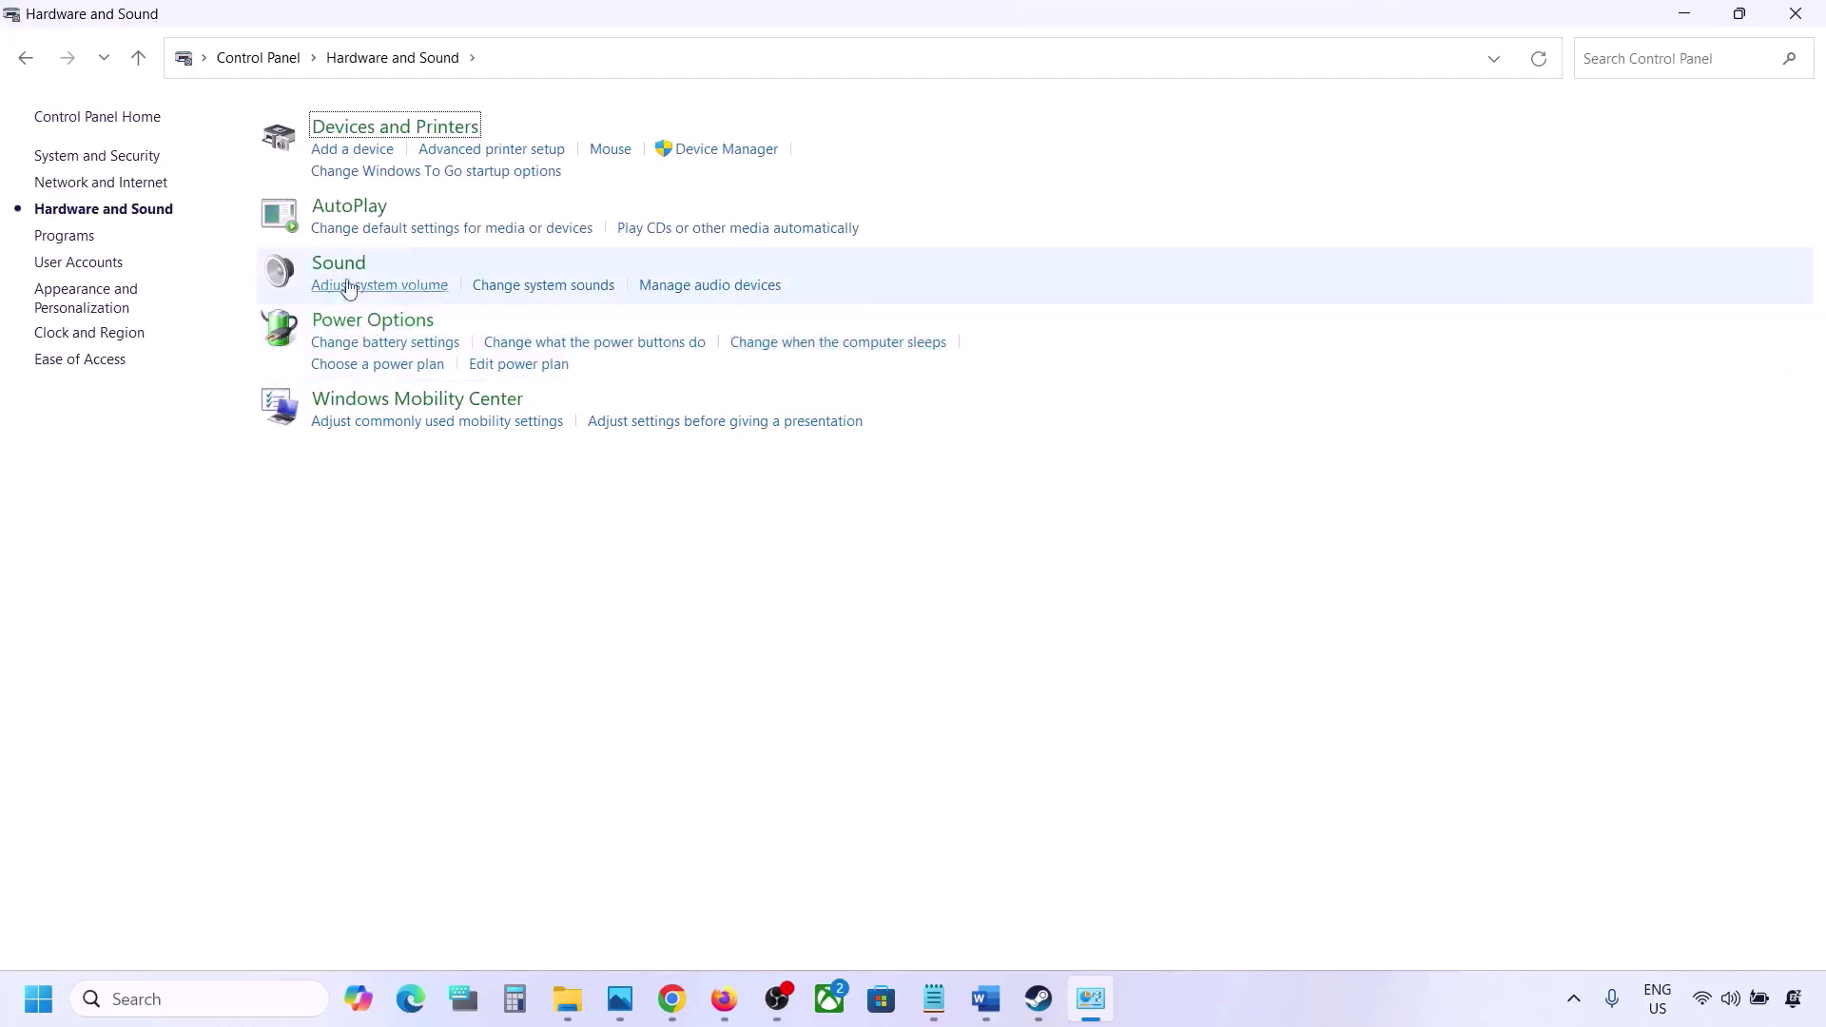
{"action": "left_click", "coordinate": [343, 274]}
{"action": "left_click", "coordinate": [663, 279]}
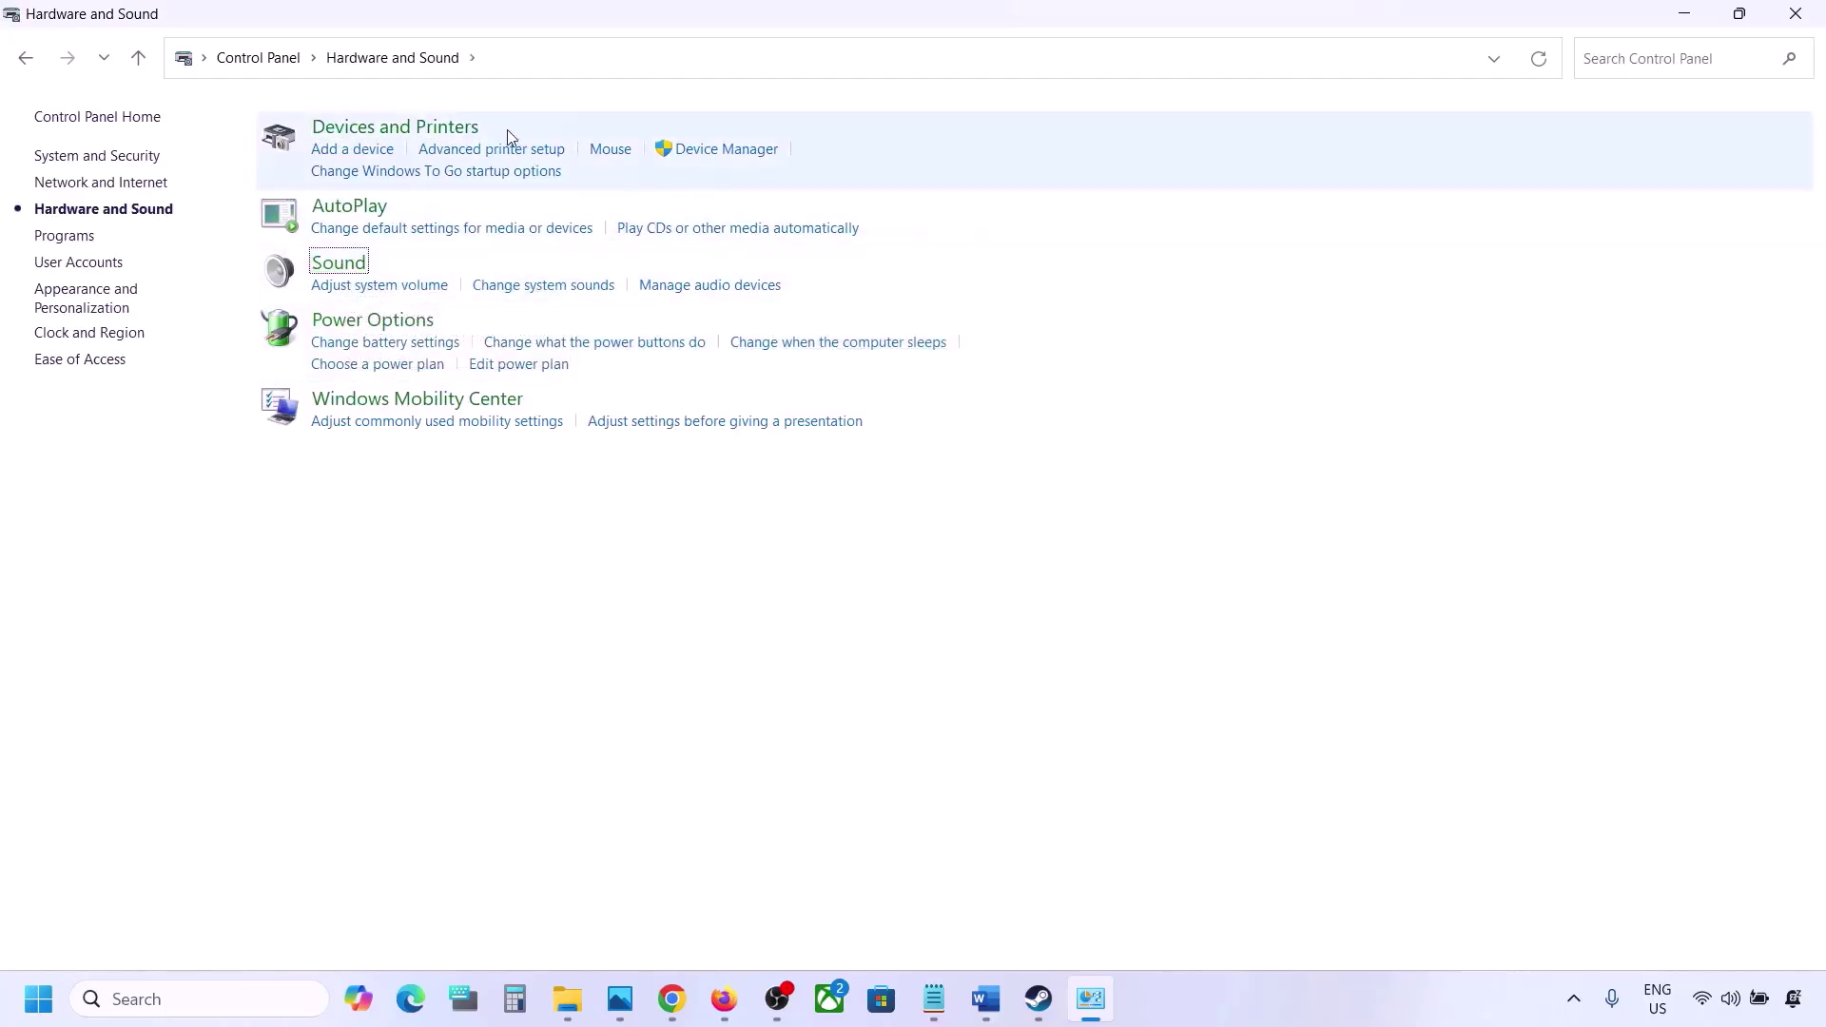
{"action": "left_click_drag", "start_coordinate": [354, 105], "coordinate": [825, 237]}
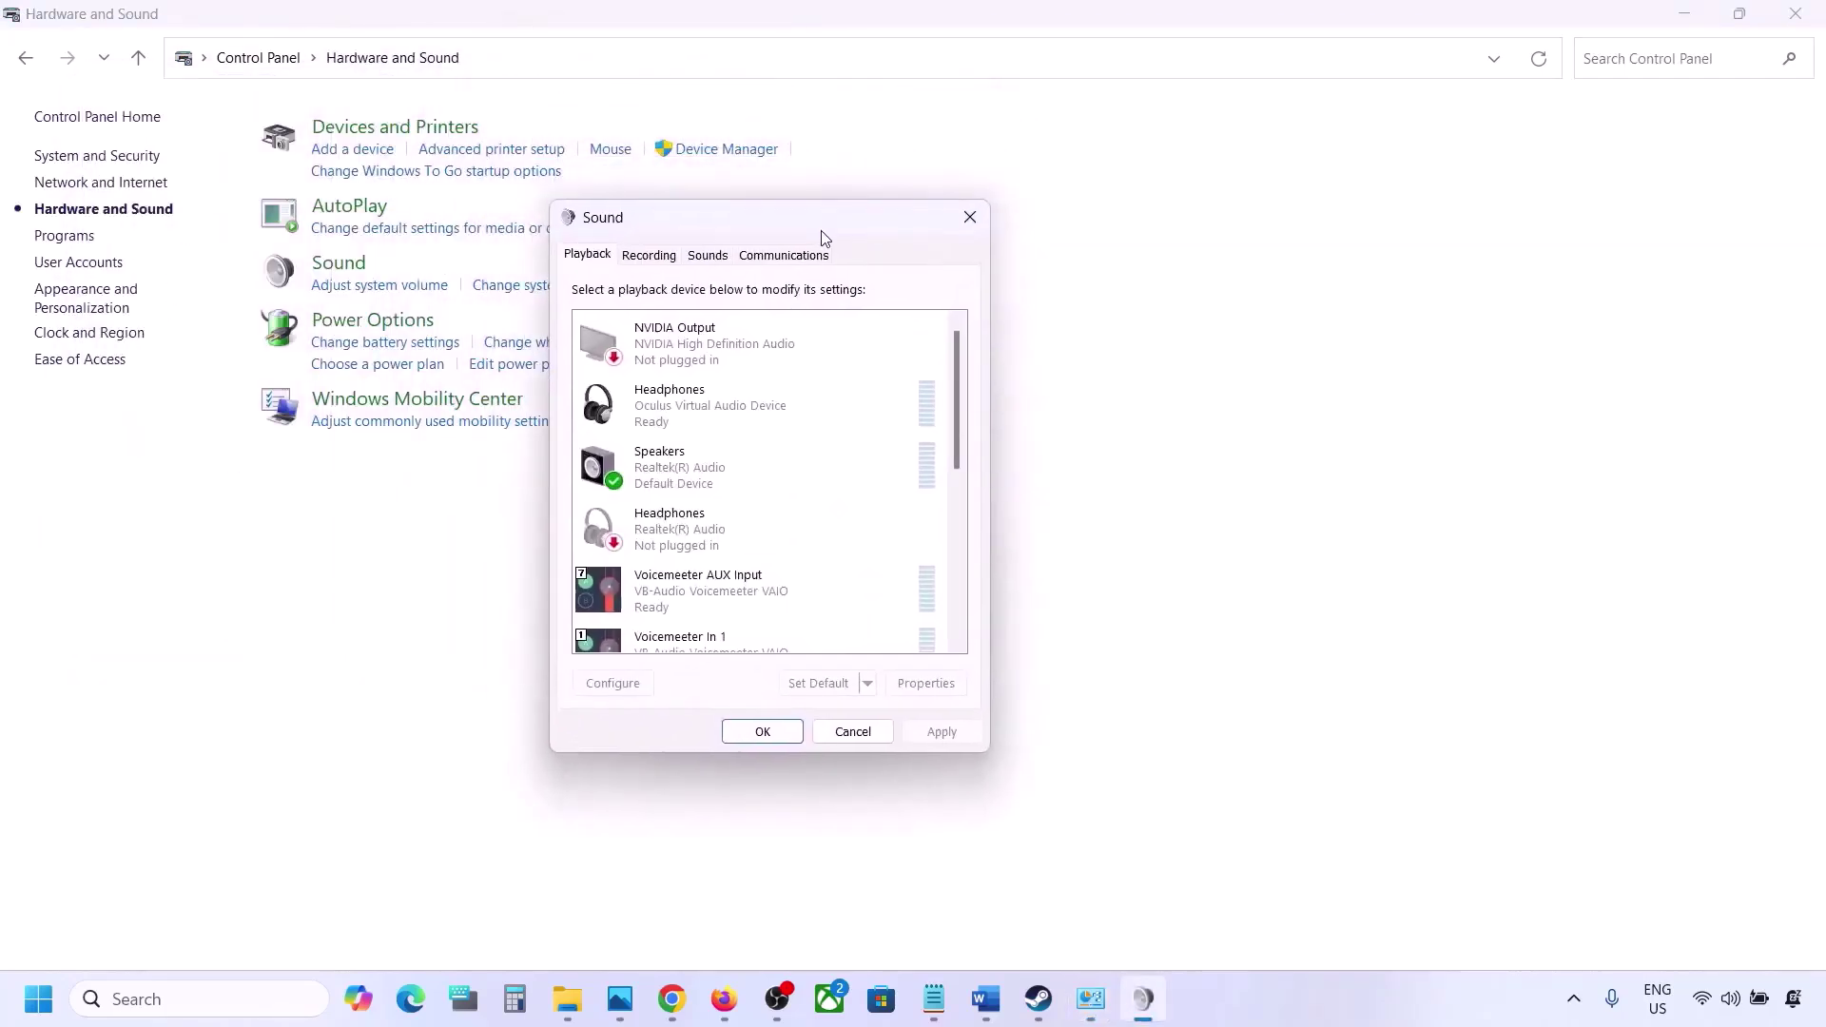
{"action": "left_click", "coordinate": [1003, 996]}
{"action": "left_click", "coordinate": [1003, 997]}
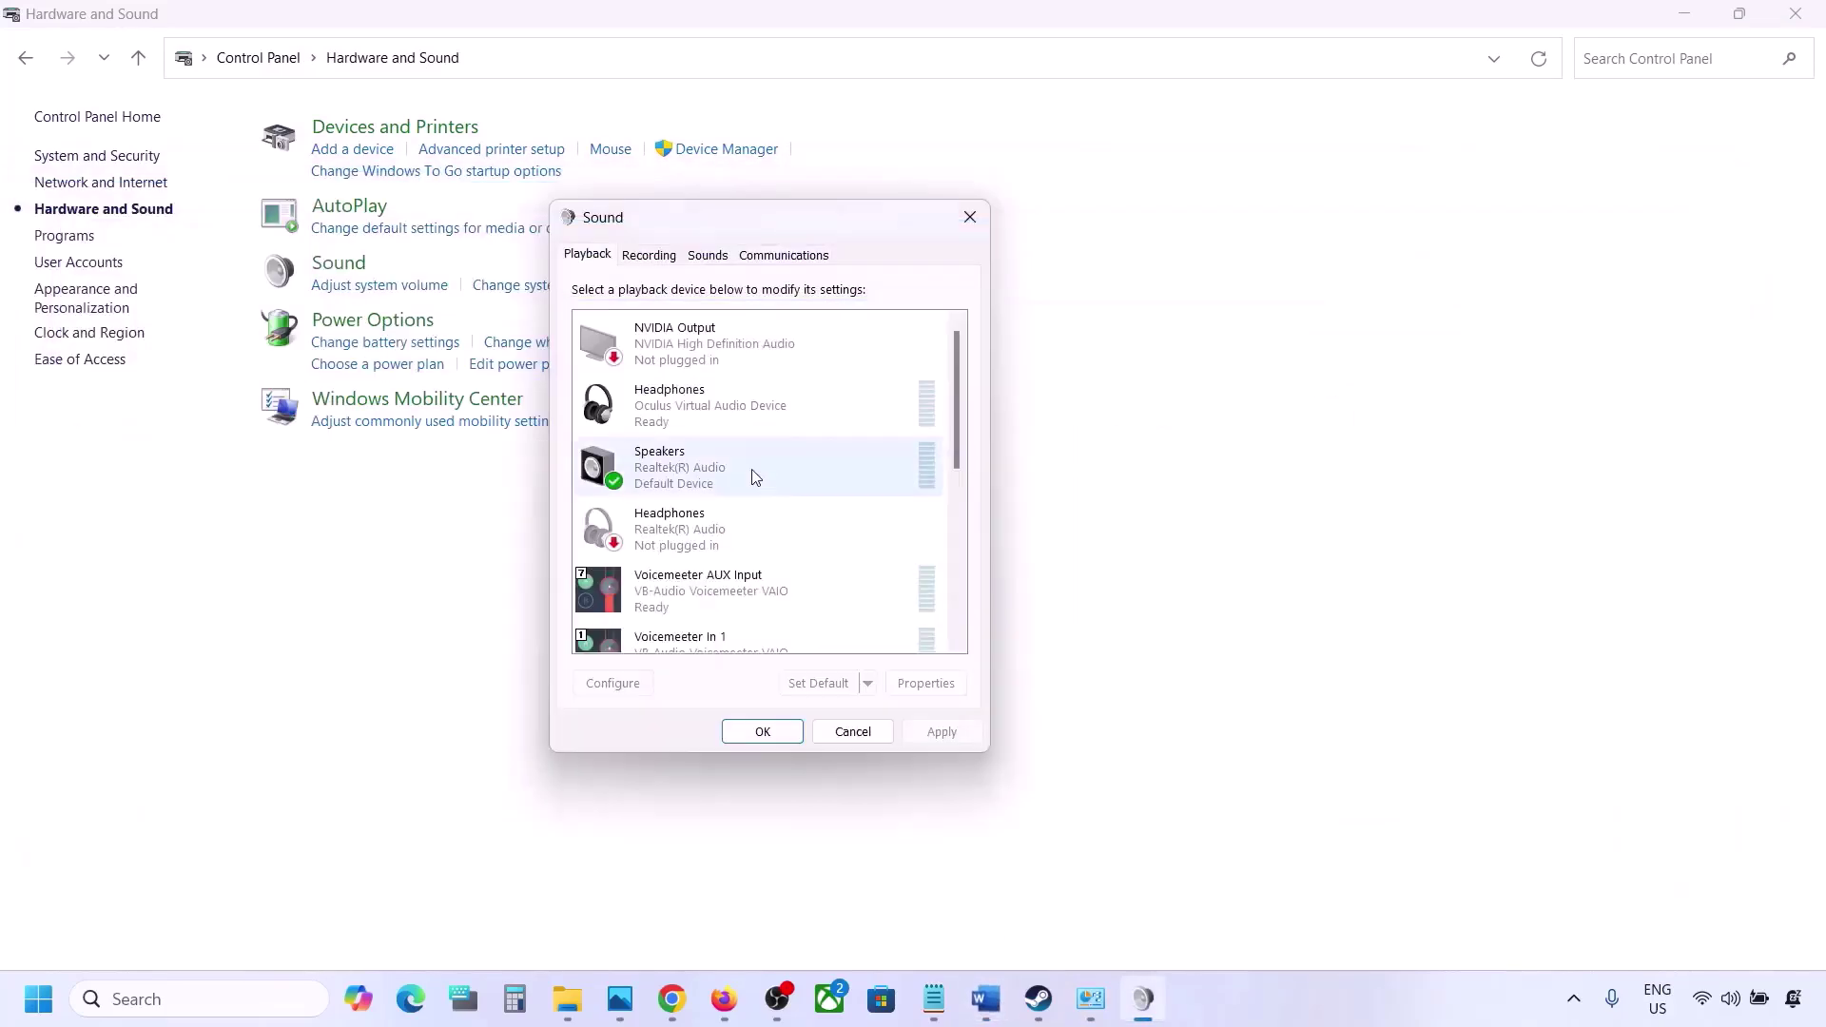
- Check the Realtek Speakers' Advanced default format, leaving it at 24 bit, 48000 Hz
{"action": "left_click", "coordinate": [675, 479]}
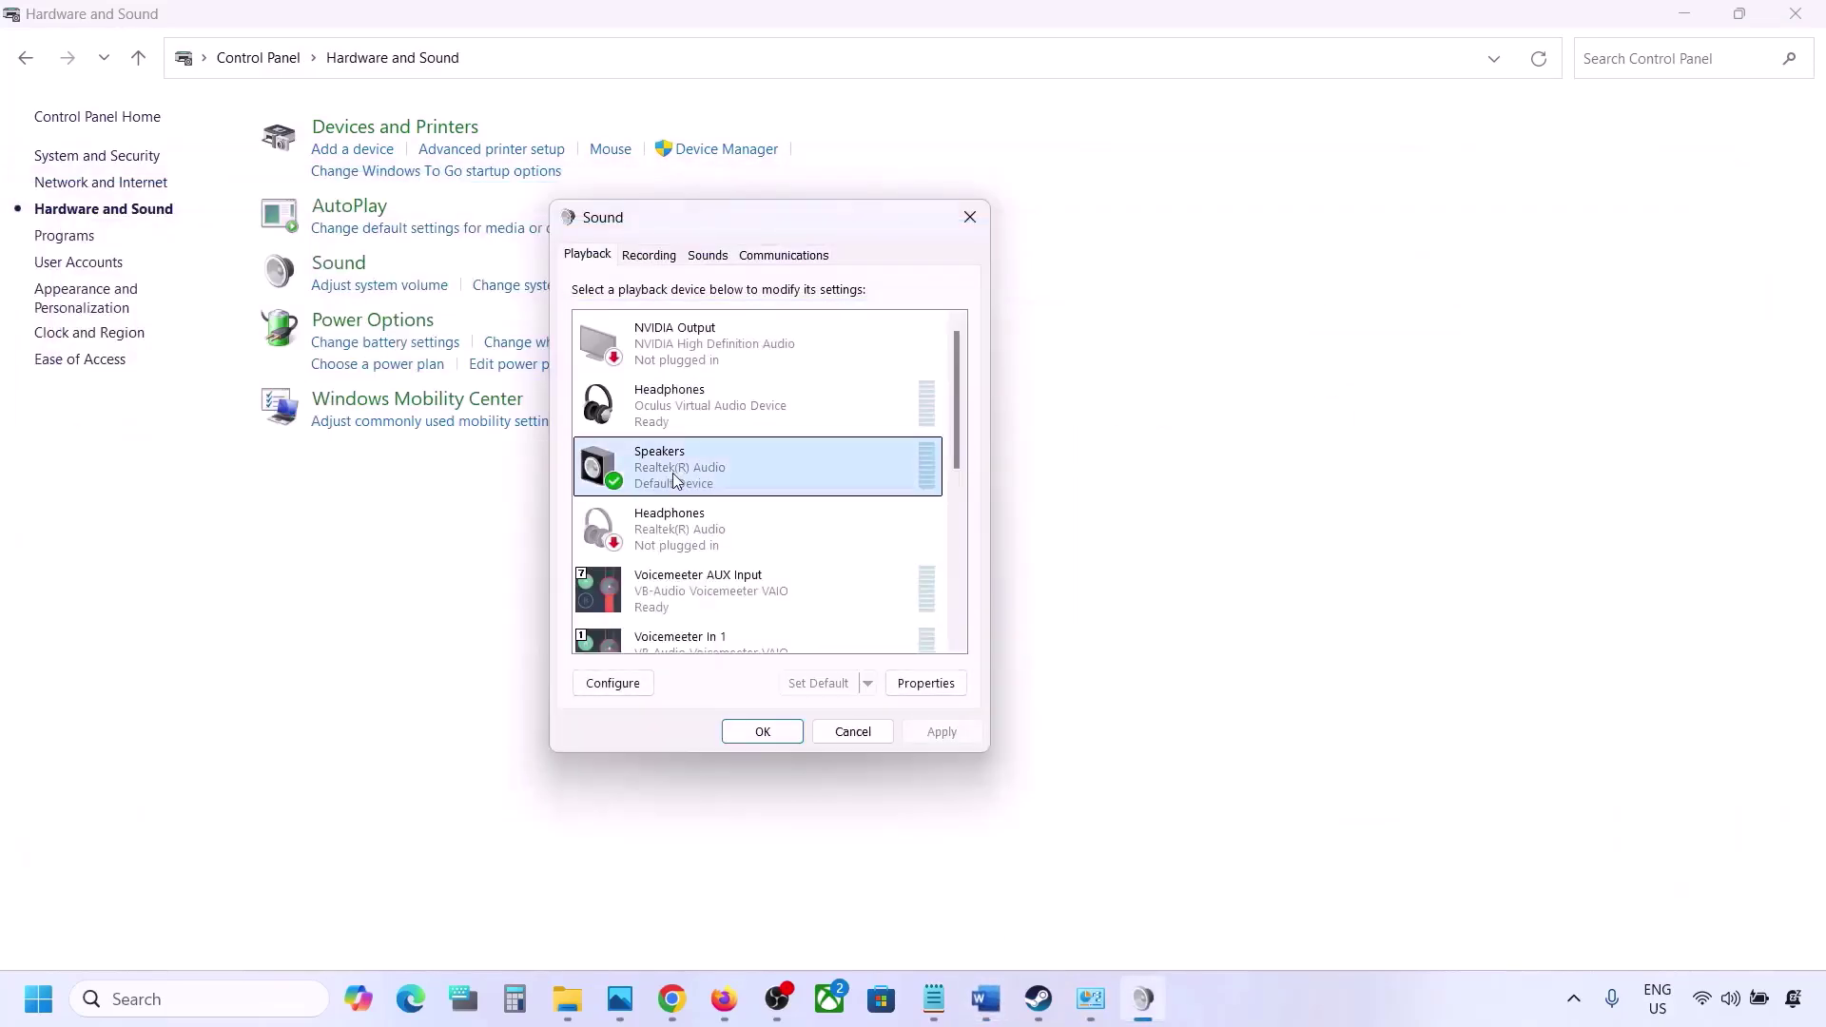
{"action": "right_click", "coordinate": [773, 477]}
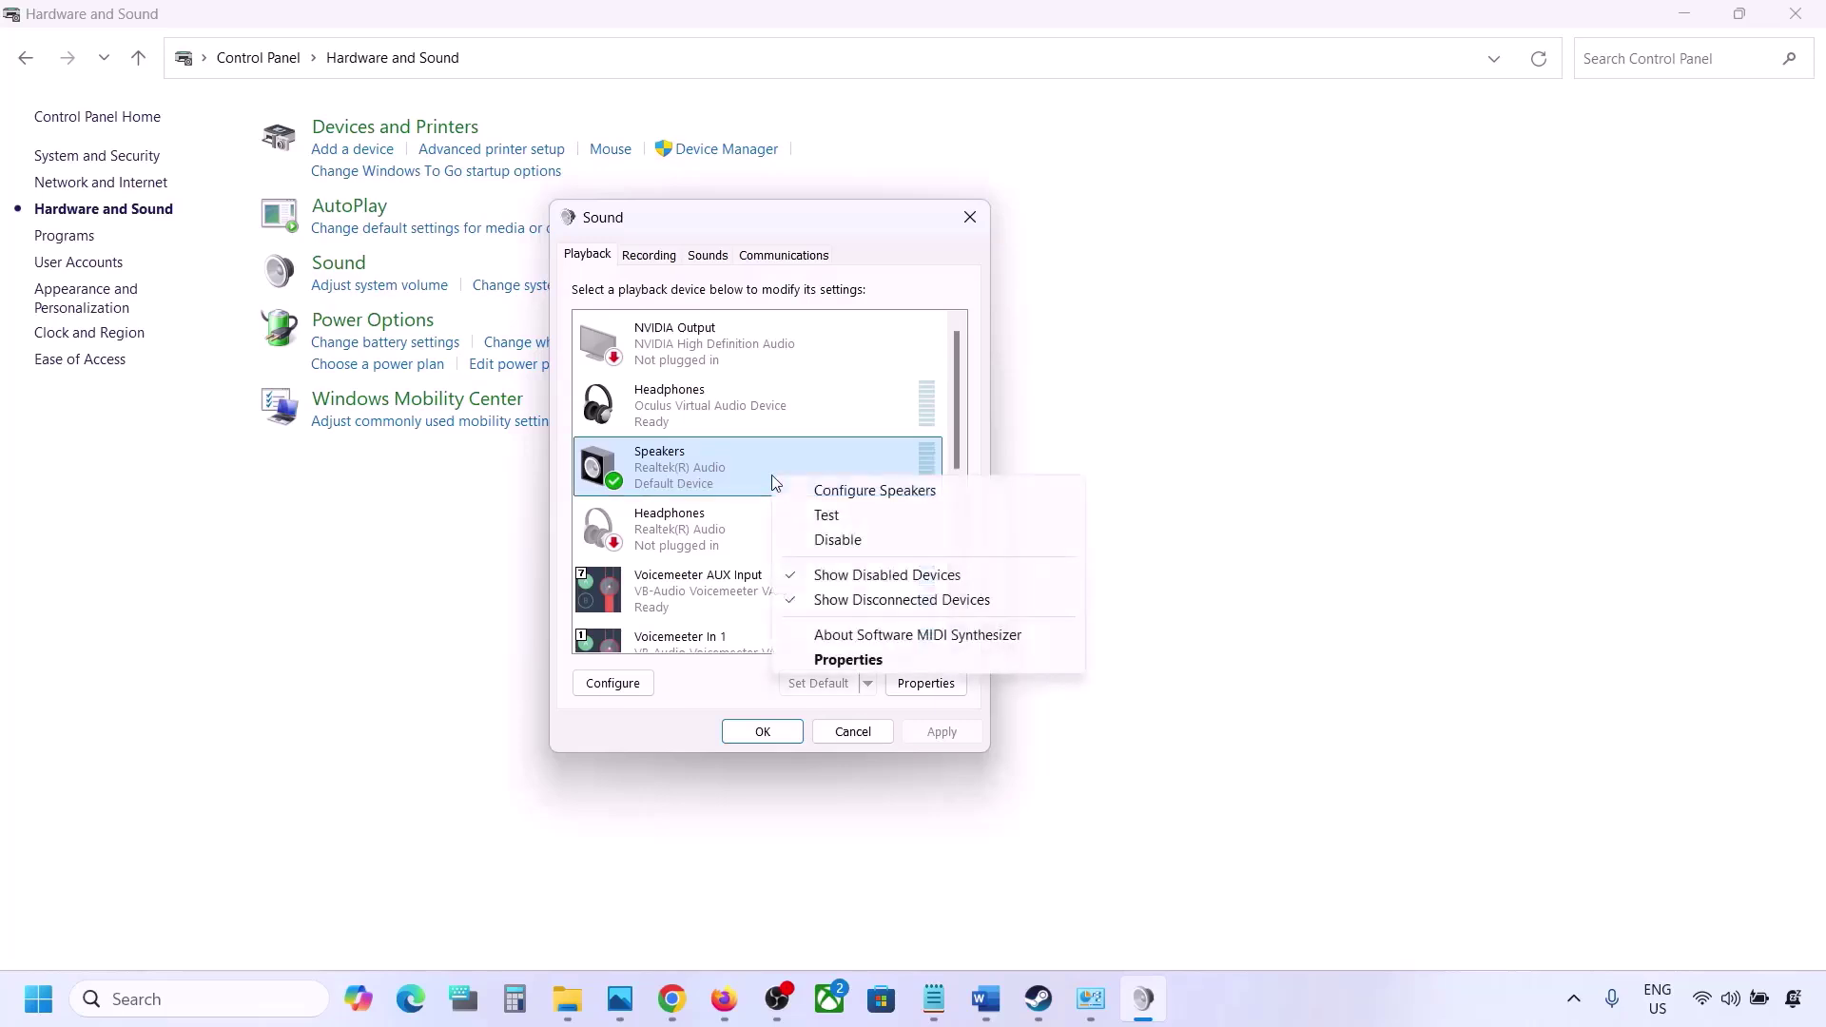
{"action": "left_click", "coordinate": [863, 661]}
{"action": "left_click_drag", "start_coordinate": [816, 305], "coordinate": [914, 221]}
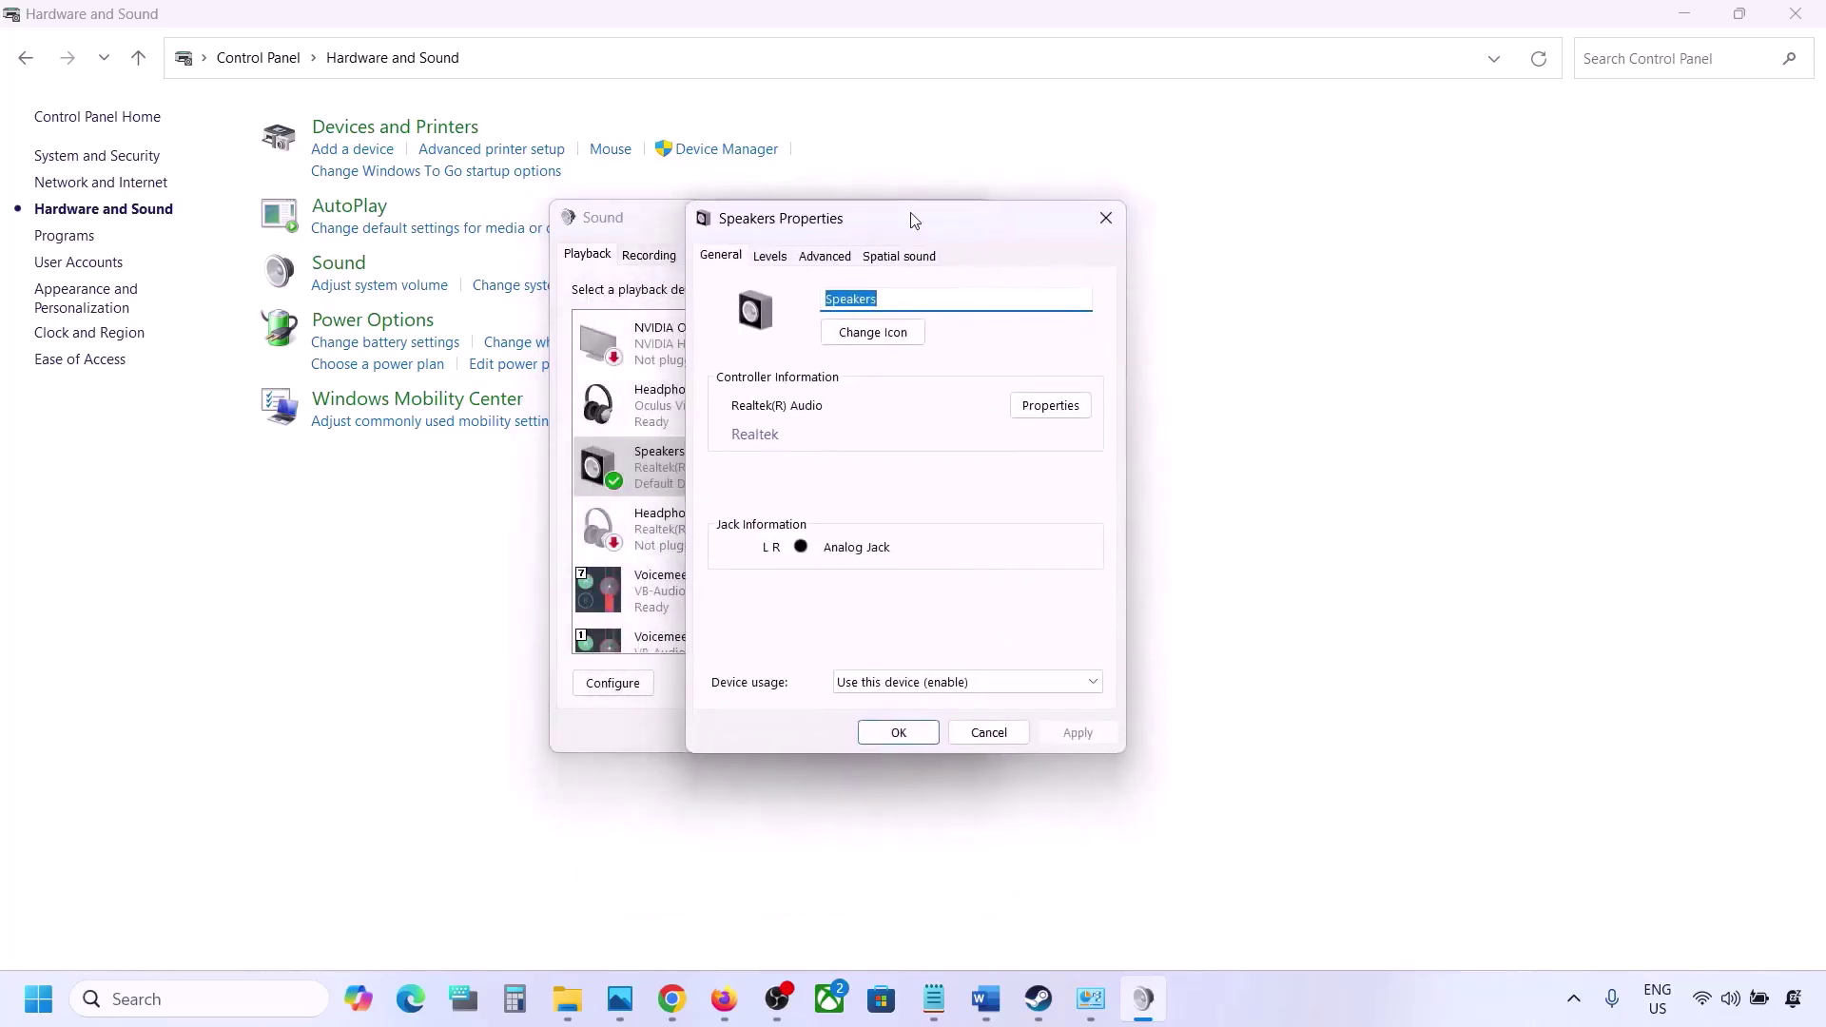
{"action": "left_click", "coordinate": [824, 258]}
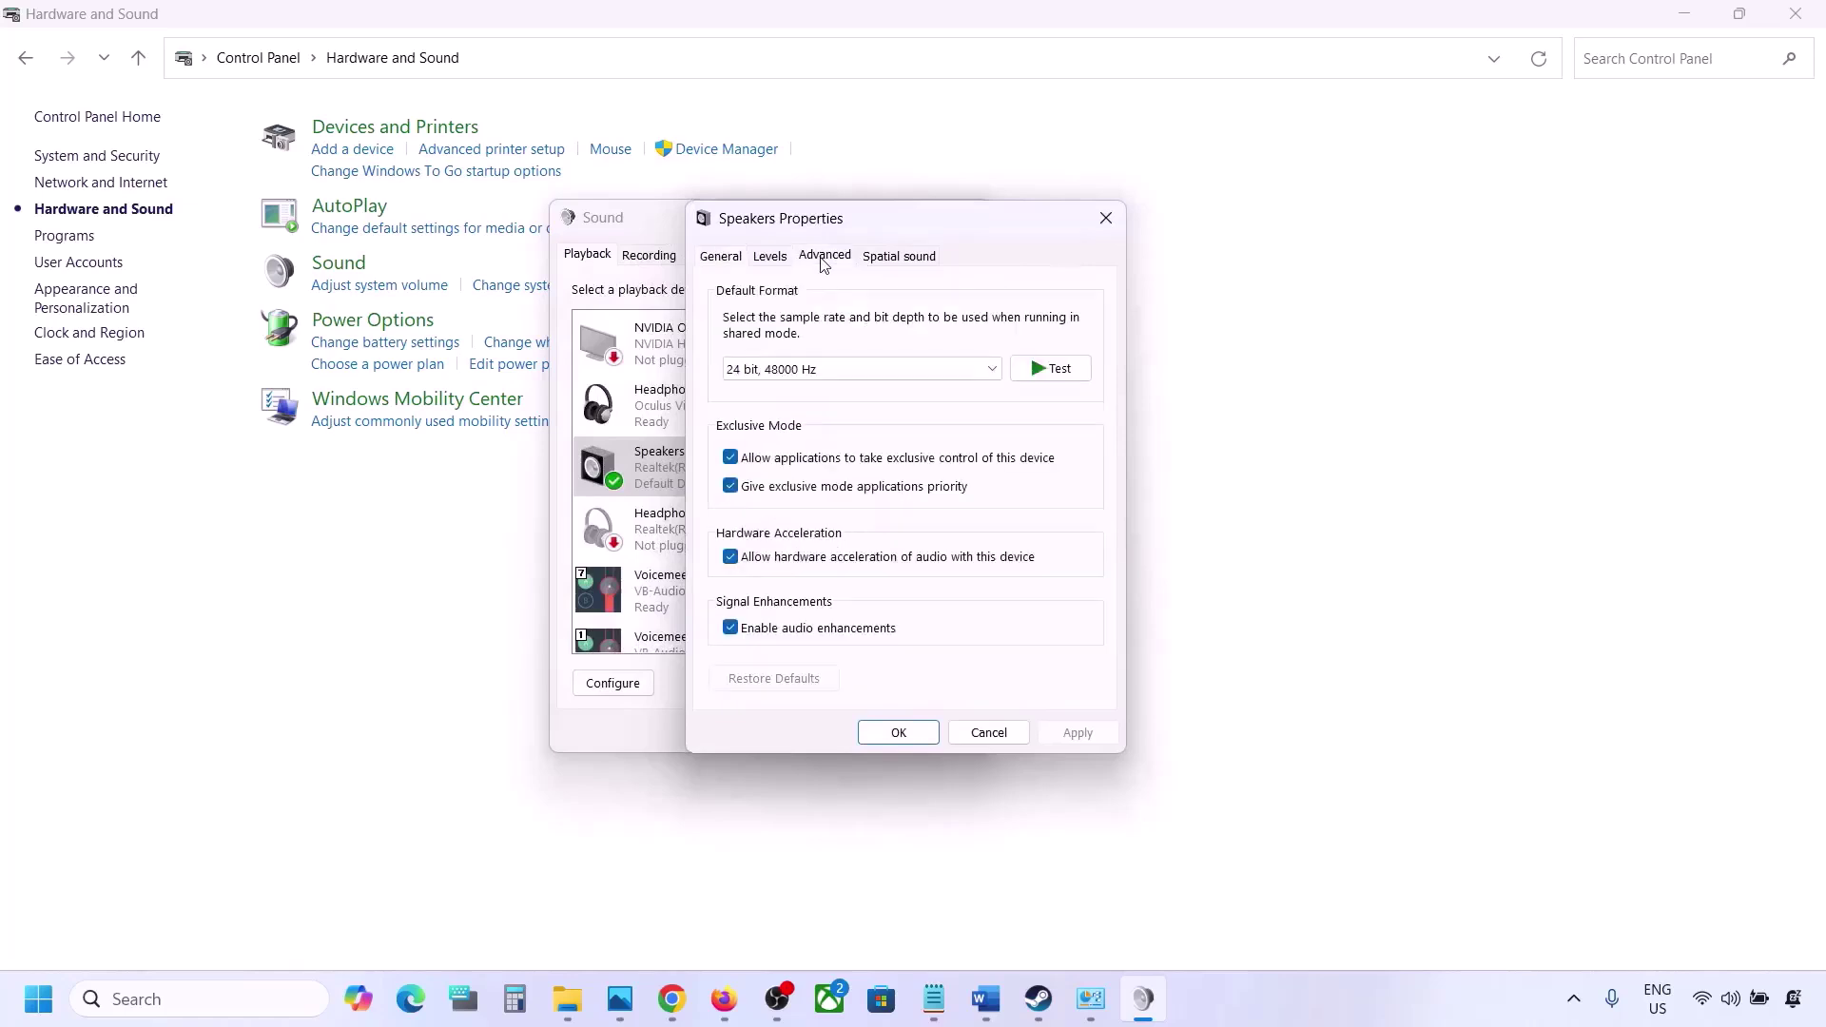
{"action": "left_click", "coordinate": [992, 371]}
{"action": "left_click", "coordinate": [1068, 461]}
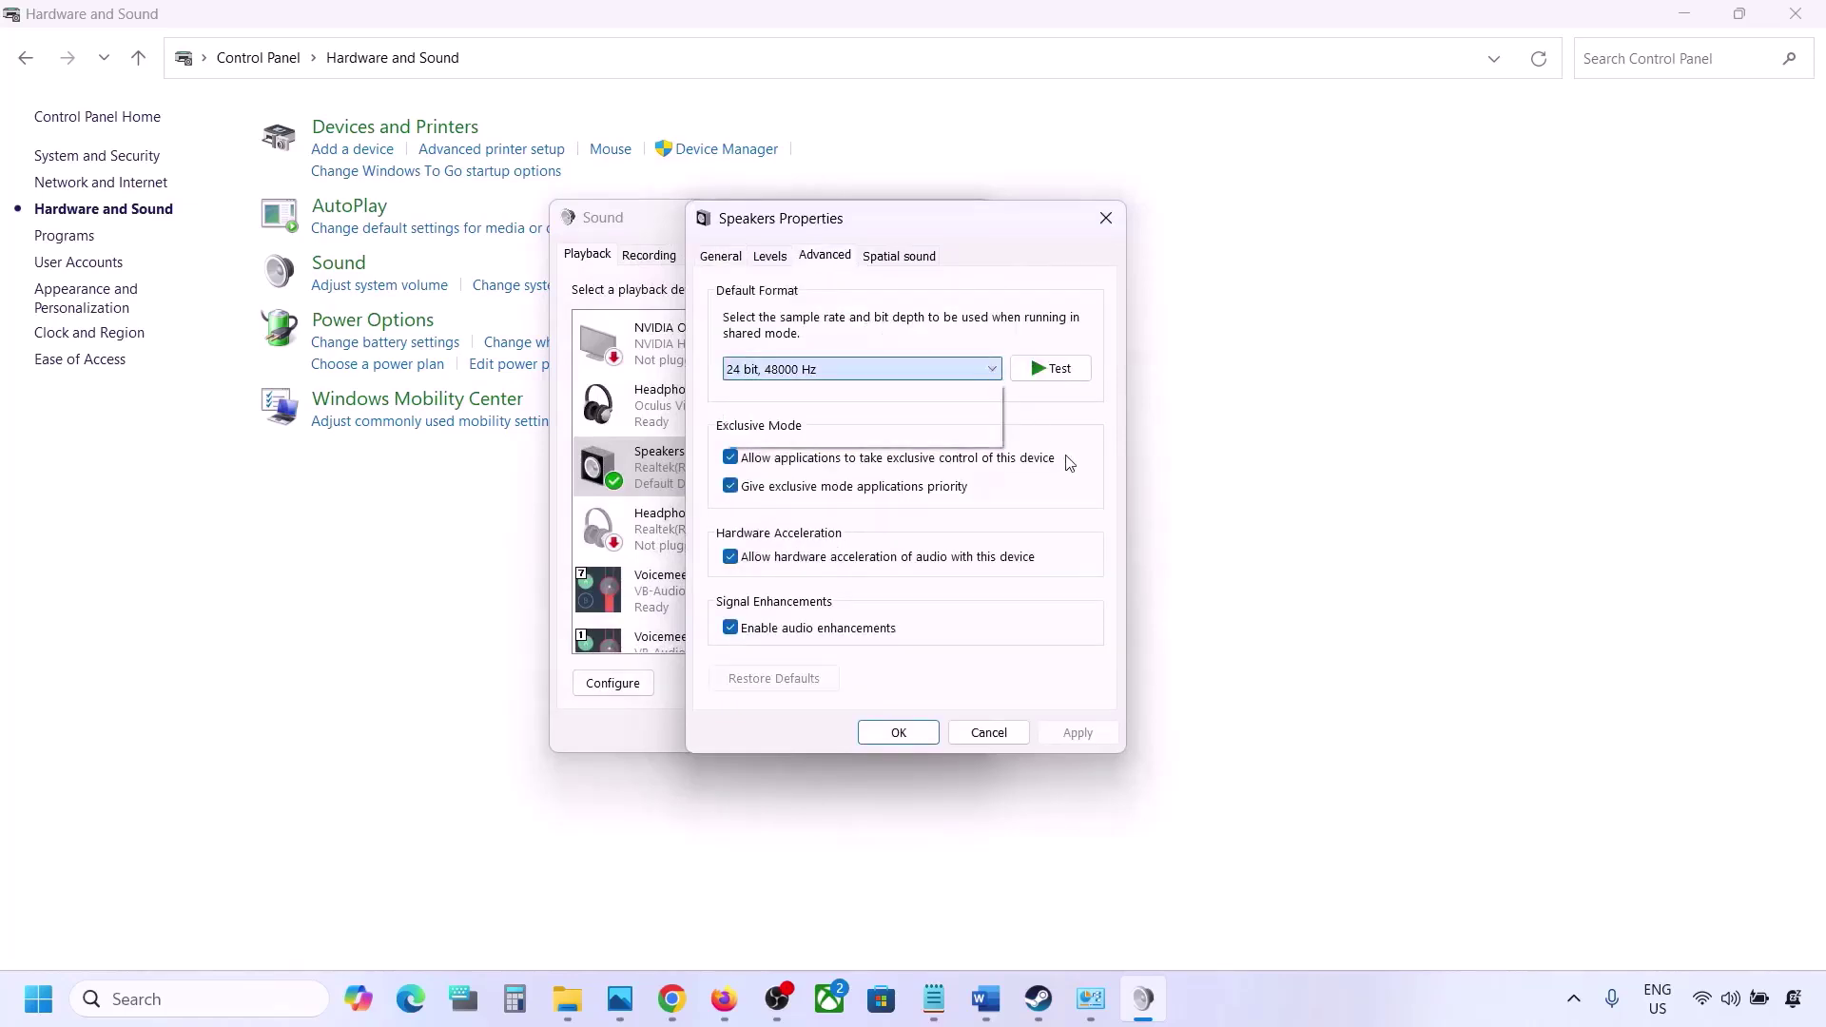
{"action": "left_click", "coordinate": [994, 1007]}
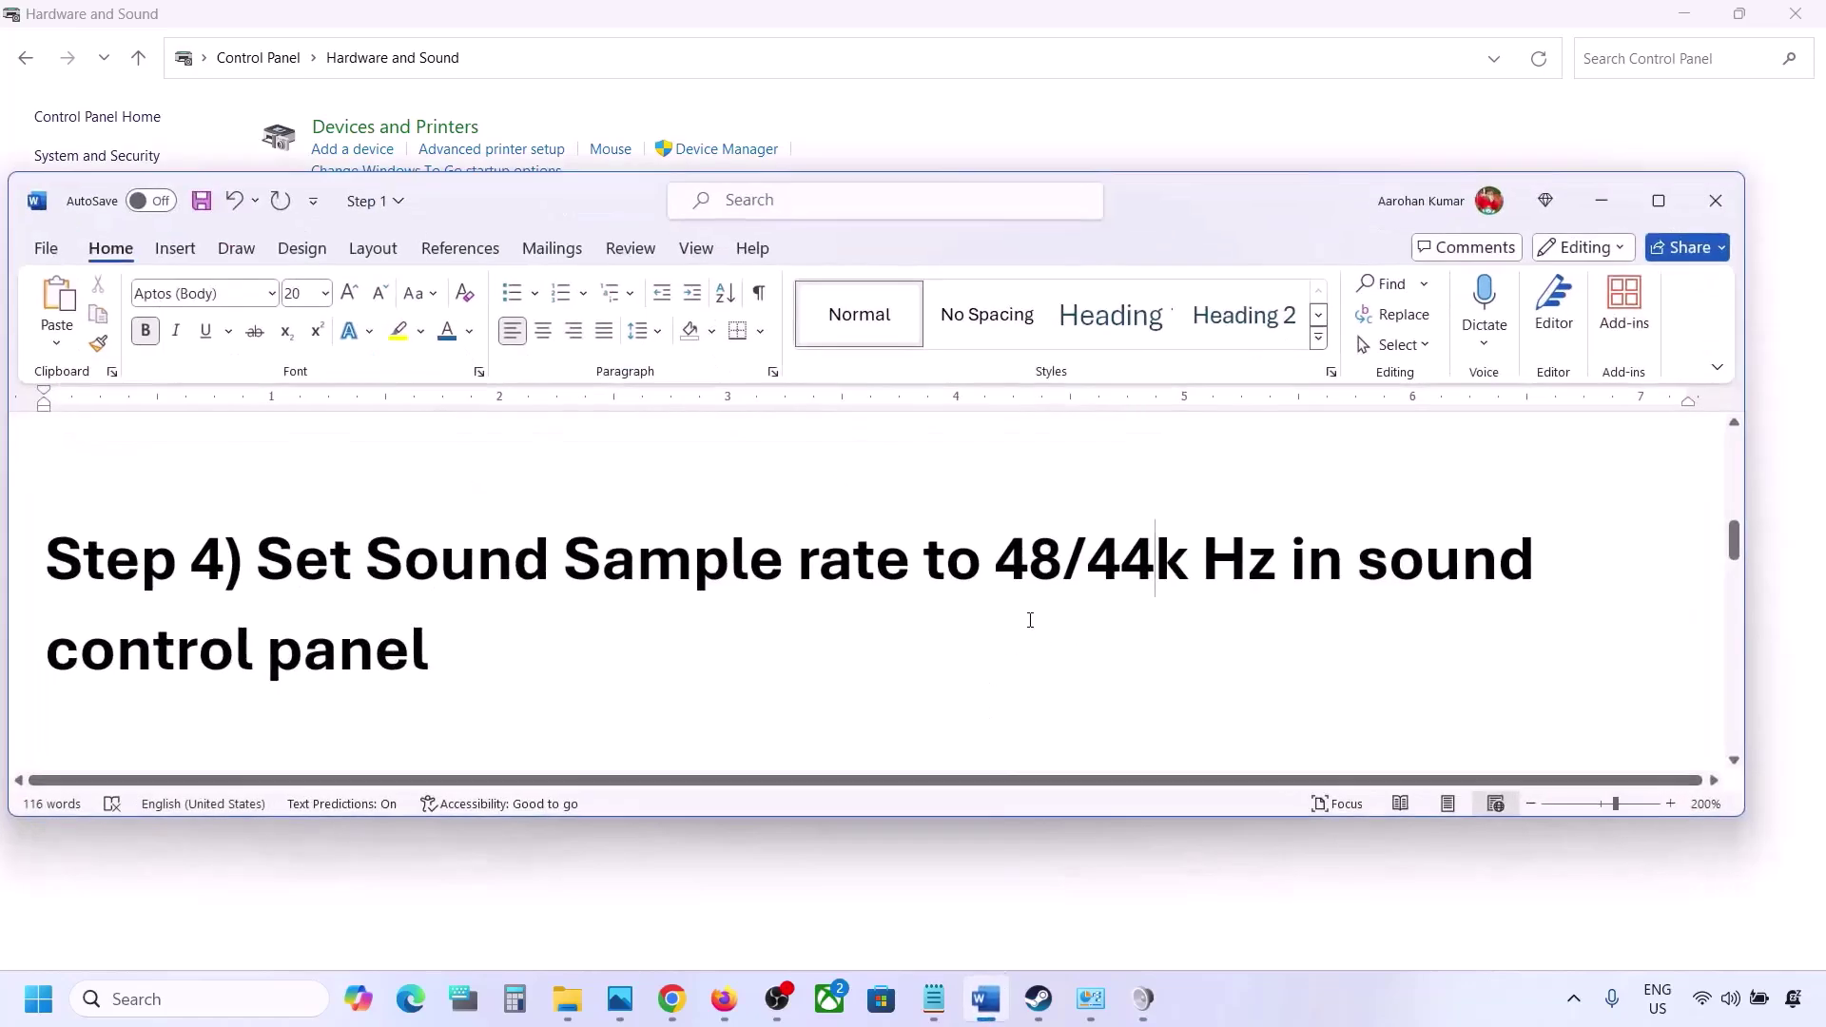
- Highlight '48/44k' in the Step 4 heading and return to the Speakers' default format list
{"action": "double_click", "coordinate": [1017, 581]}
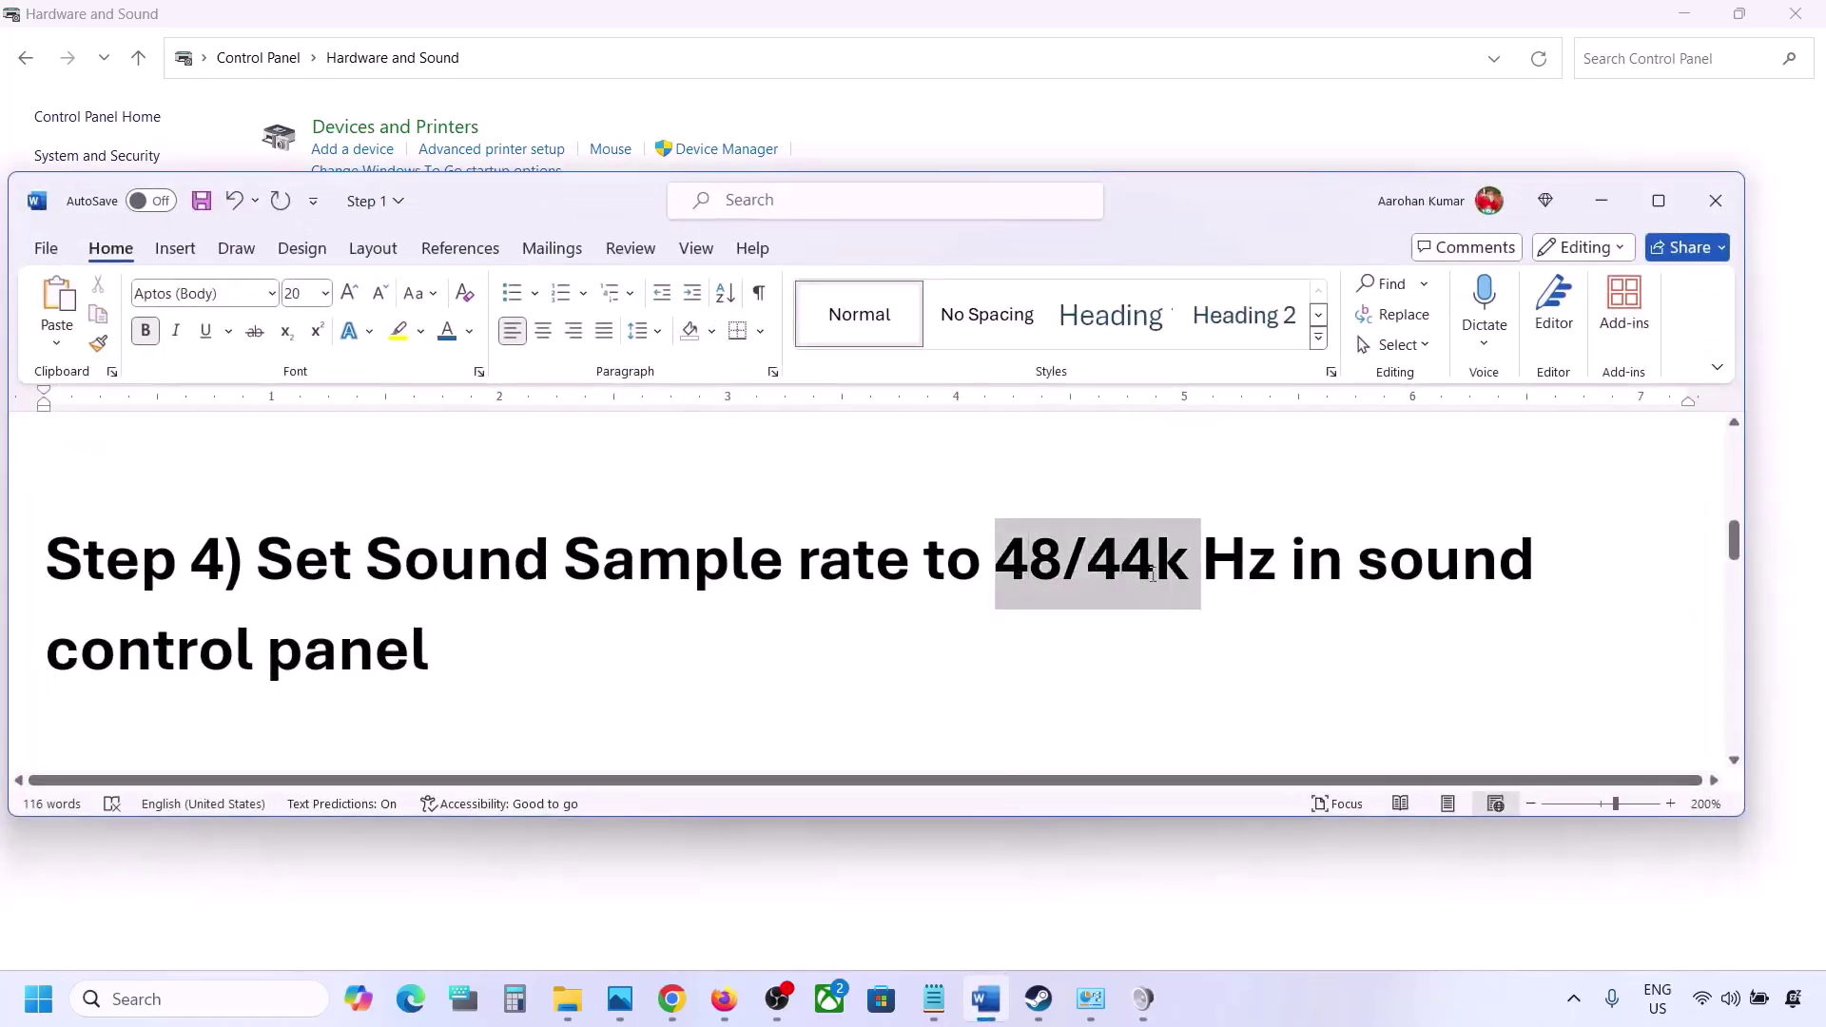
{"action": "left_click", "coordinate": [1605, 202]}
{"action": "left_click", "coordinate": [879, 380]}
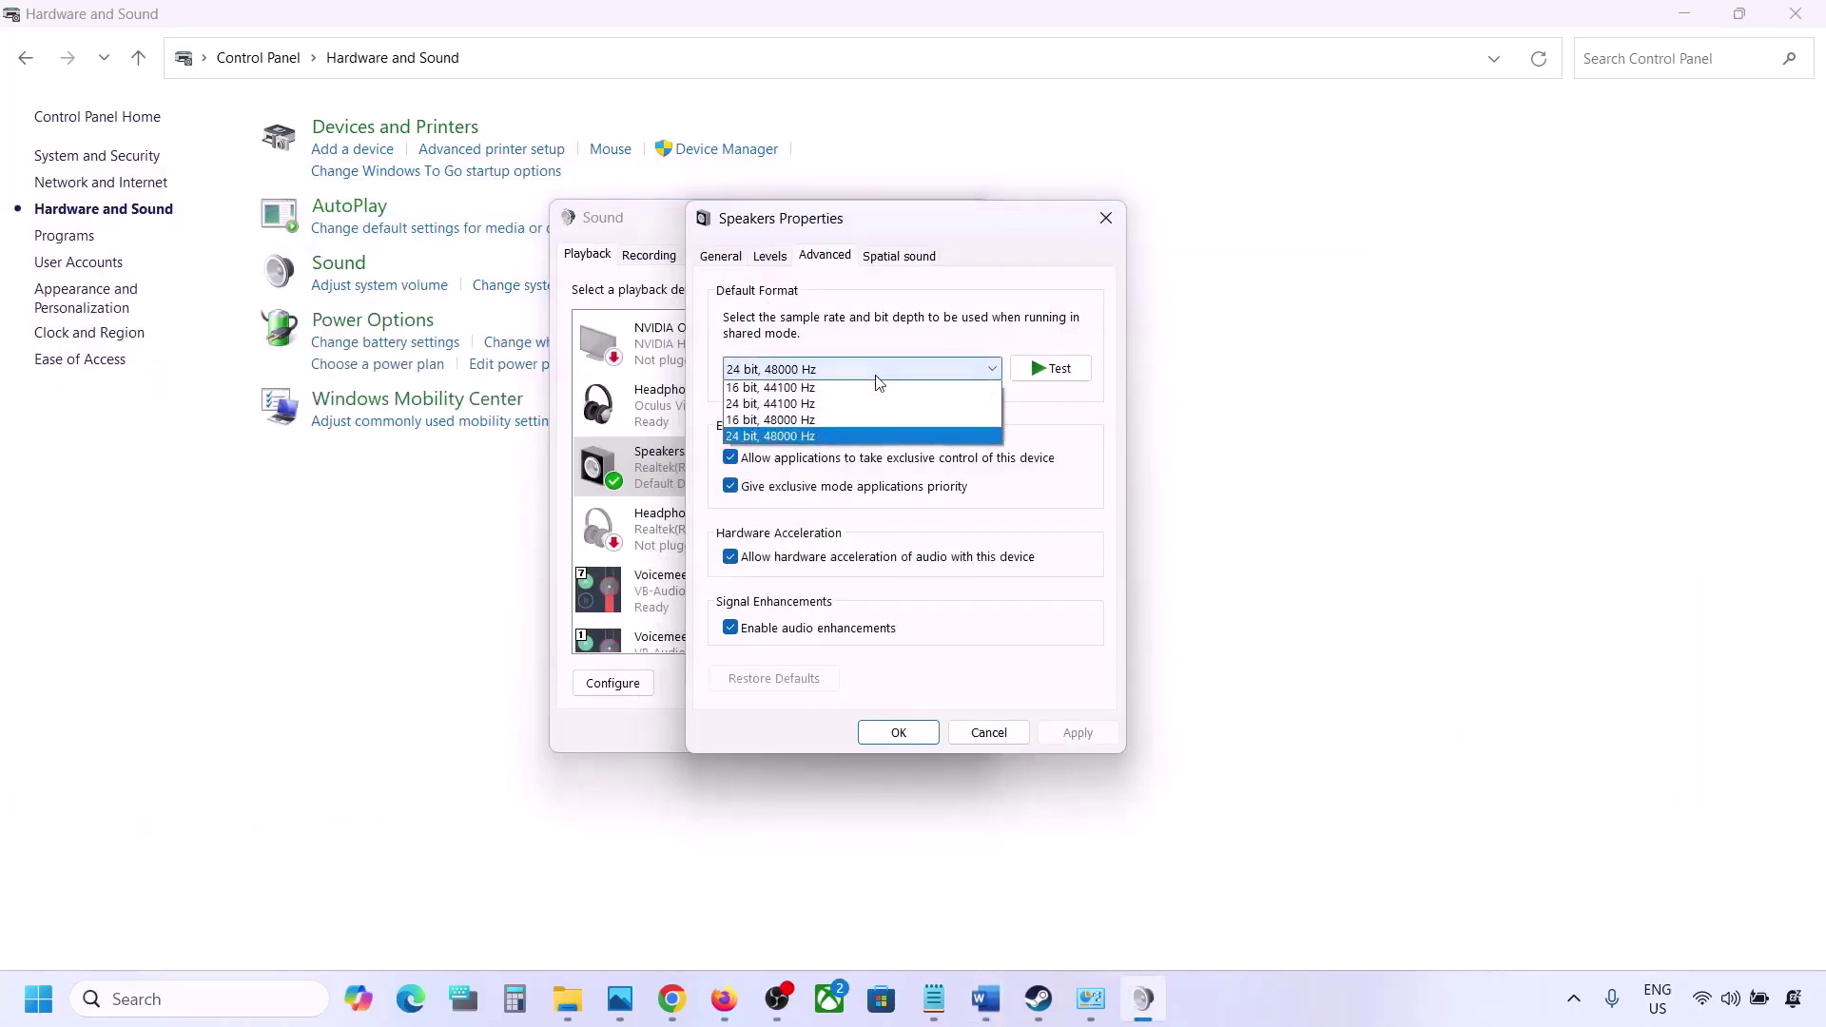
- Apply 24 bit, 44100 Hz as the Speakers' default format, confirming the change
{"action": "left_click", "coordinate": [799, 440]}
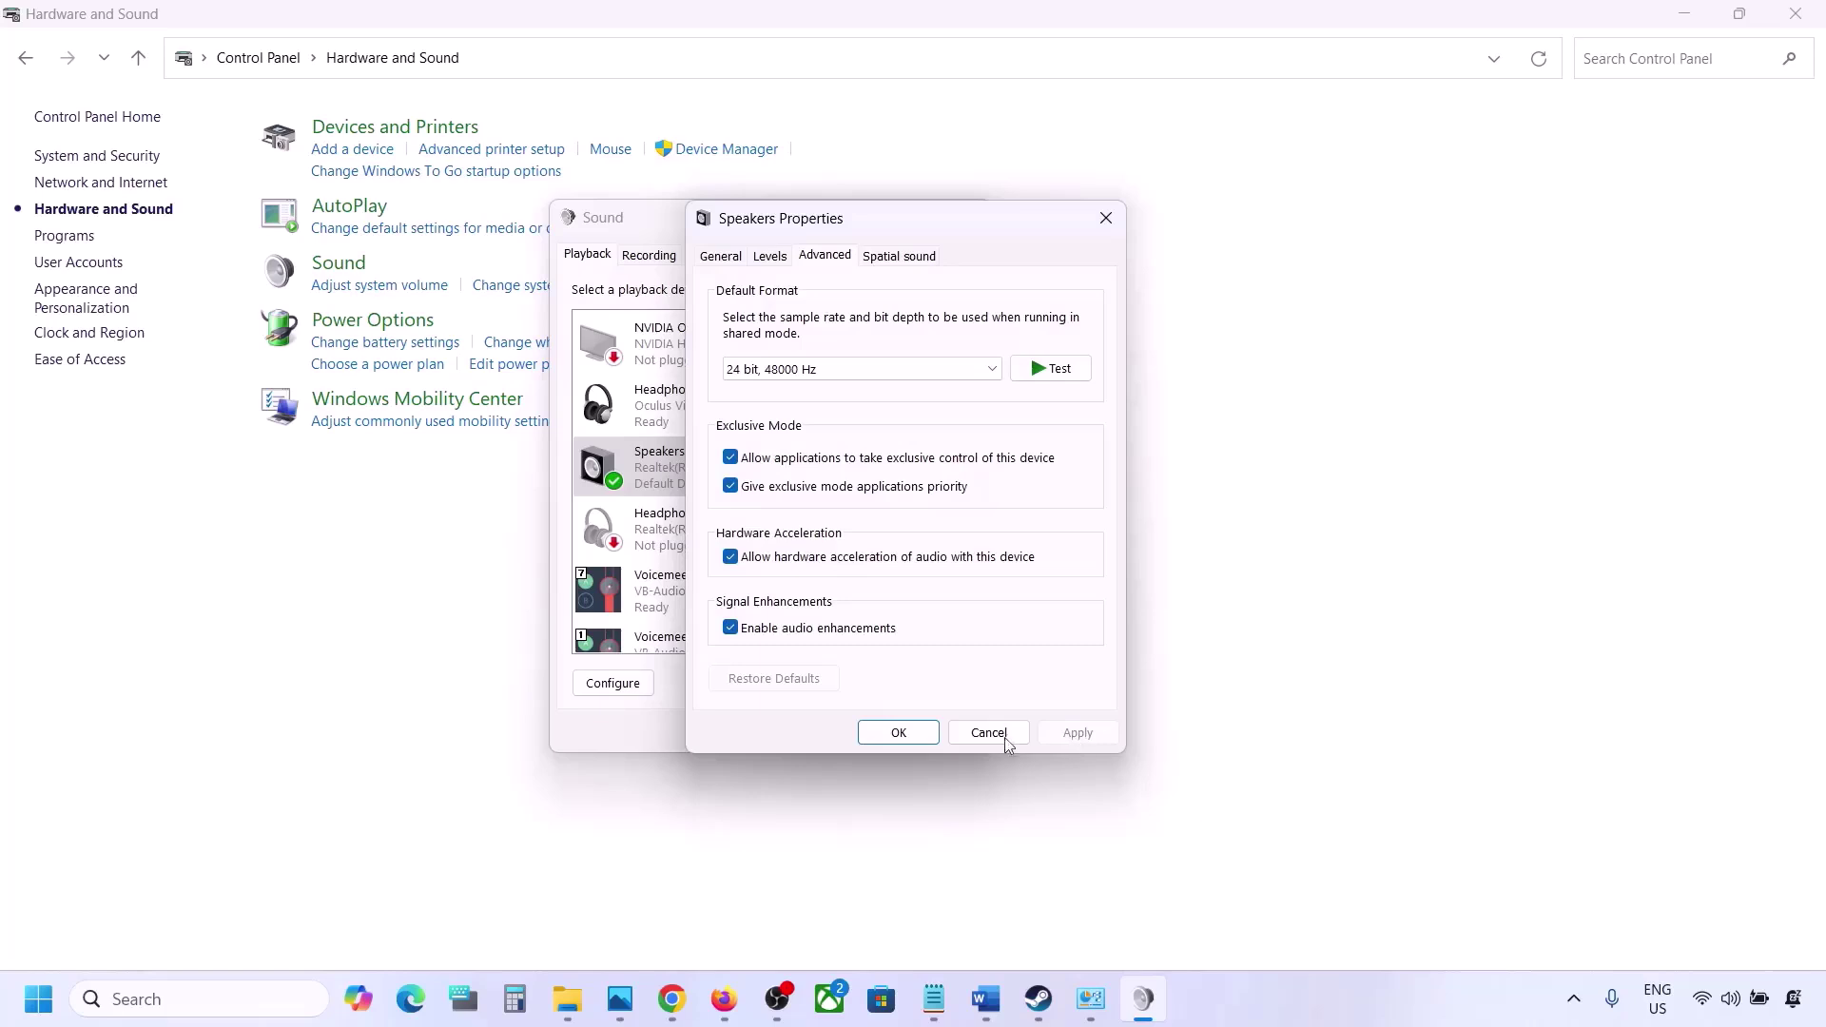
{"action": "left_click", "coordinate": [915, 369]}
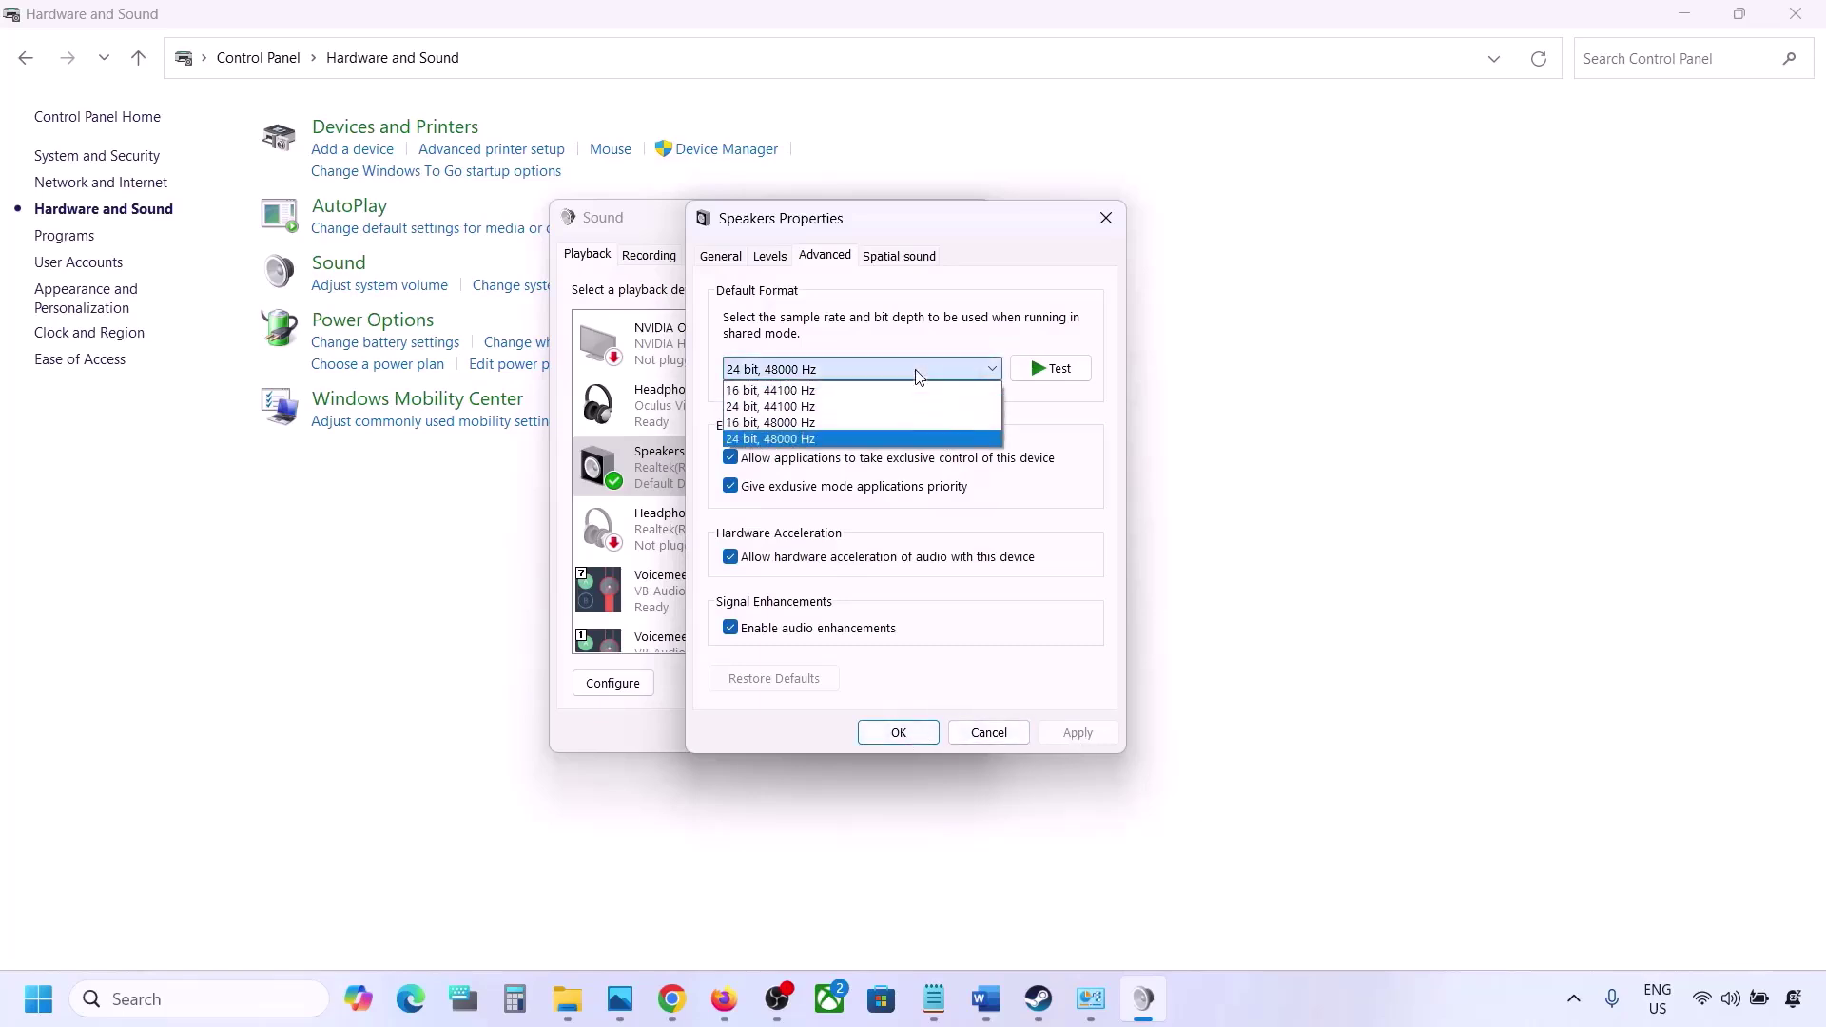
{"action": "left_click", "coordinate": [808, 407]}
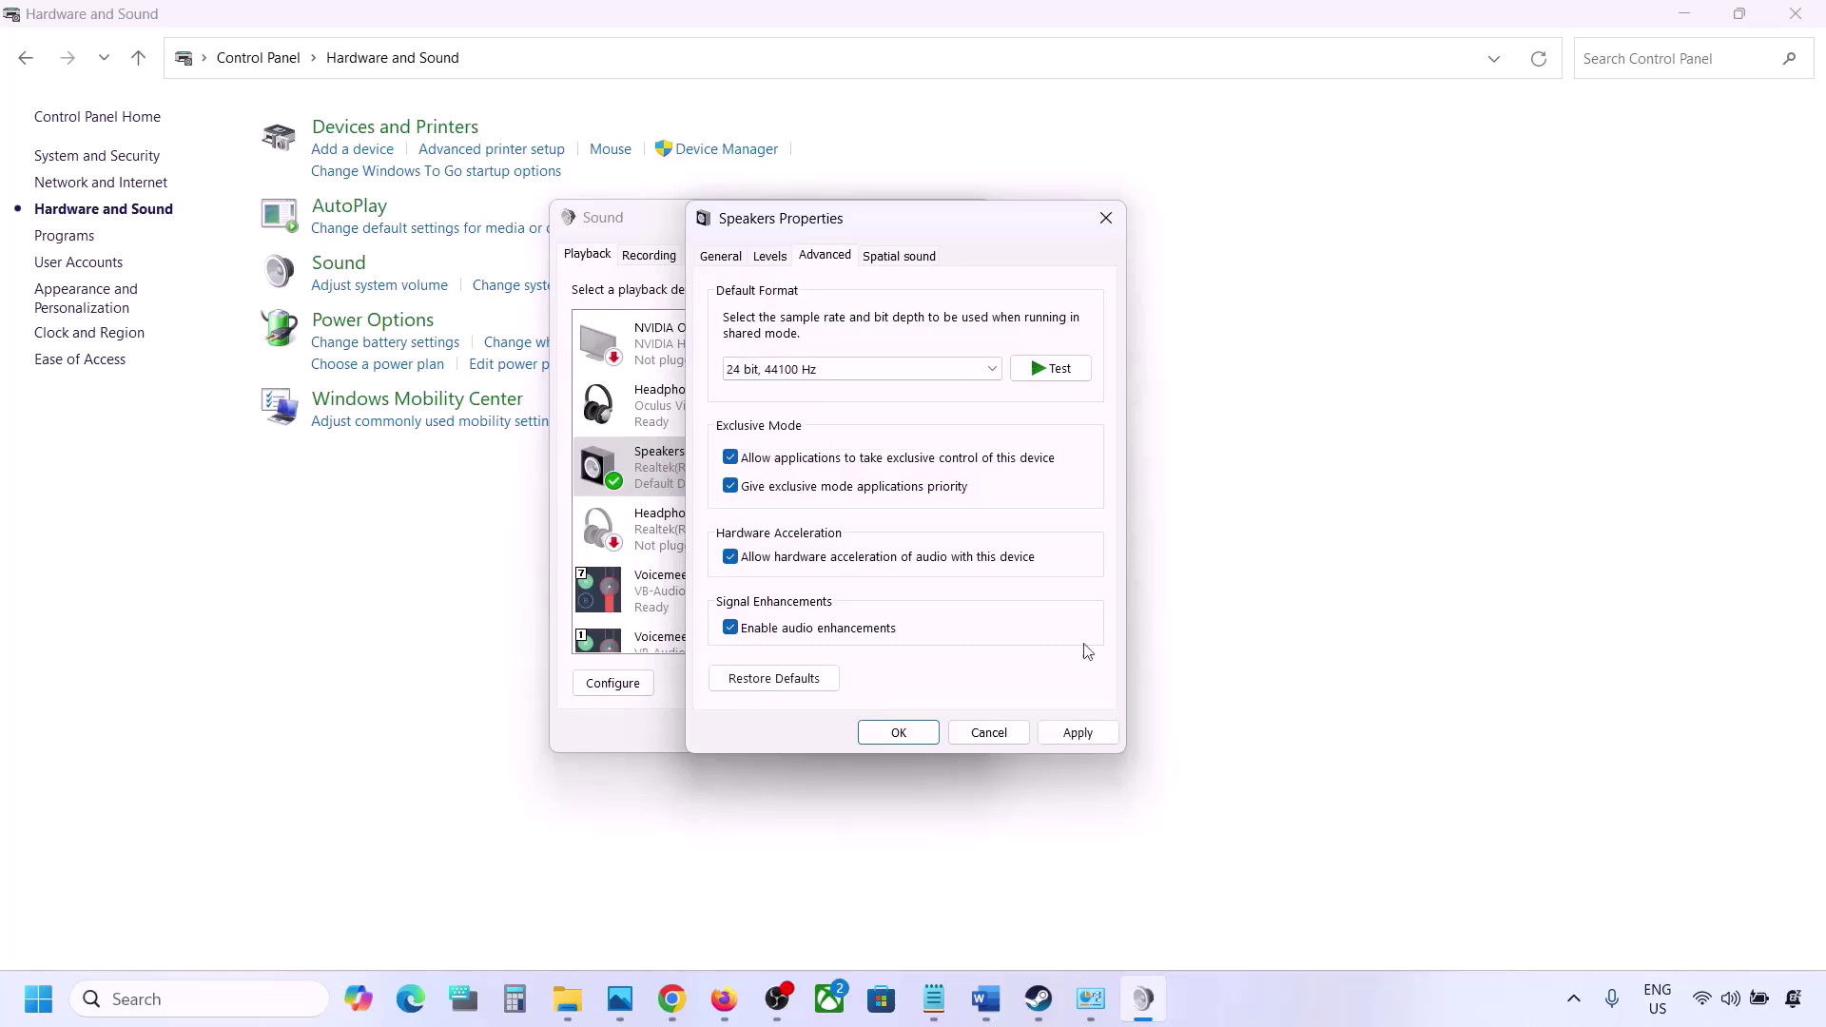
{"action": "left_click", "coordinate": [1070, 738]}
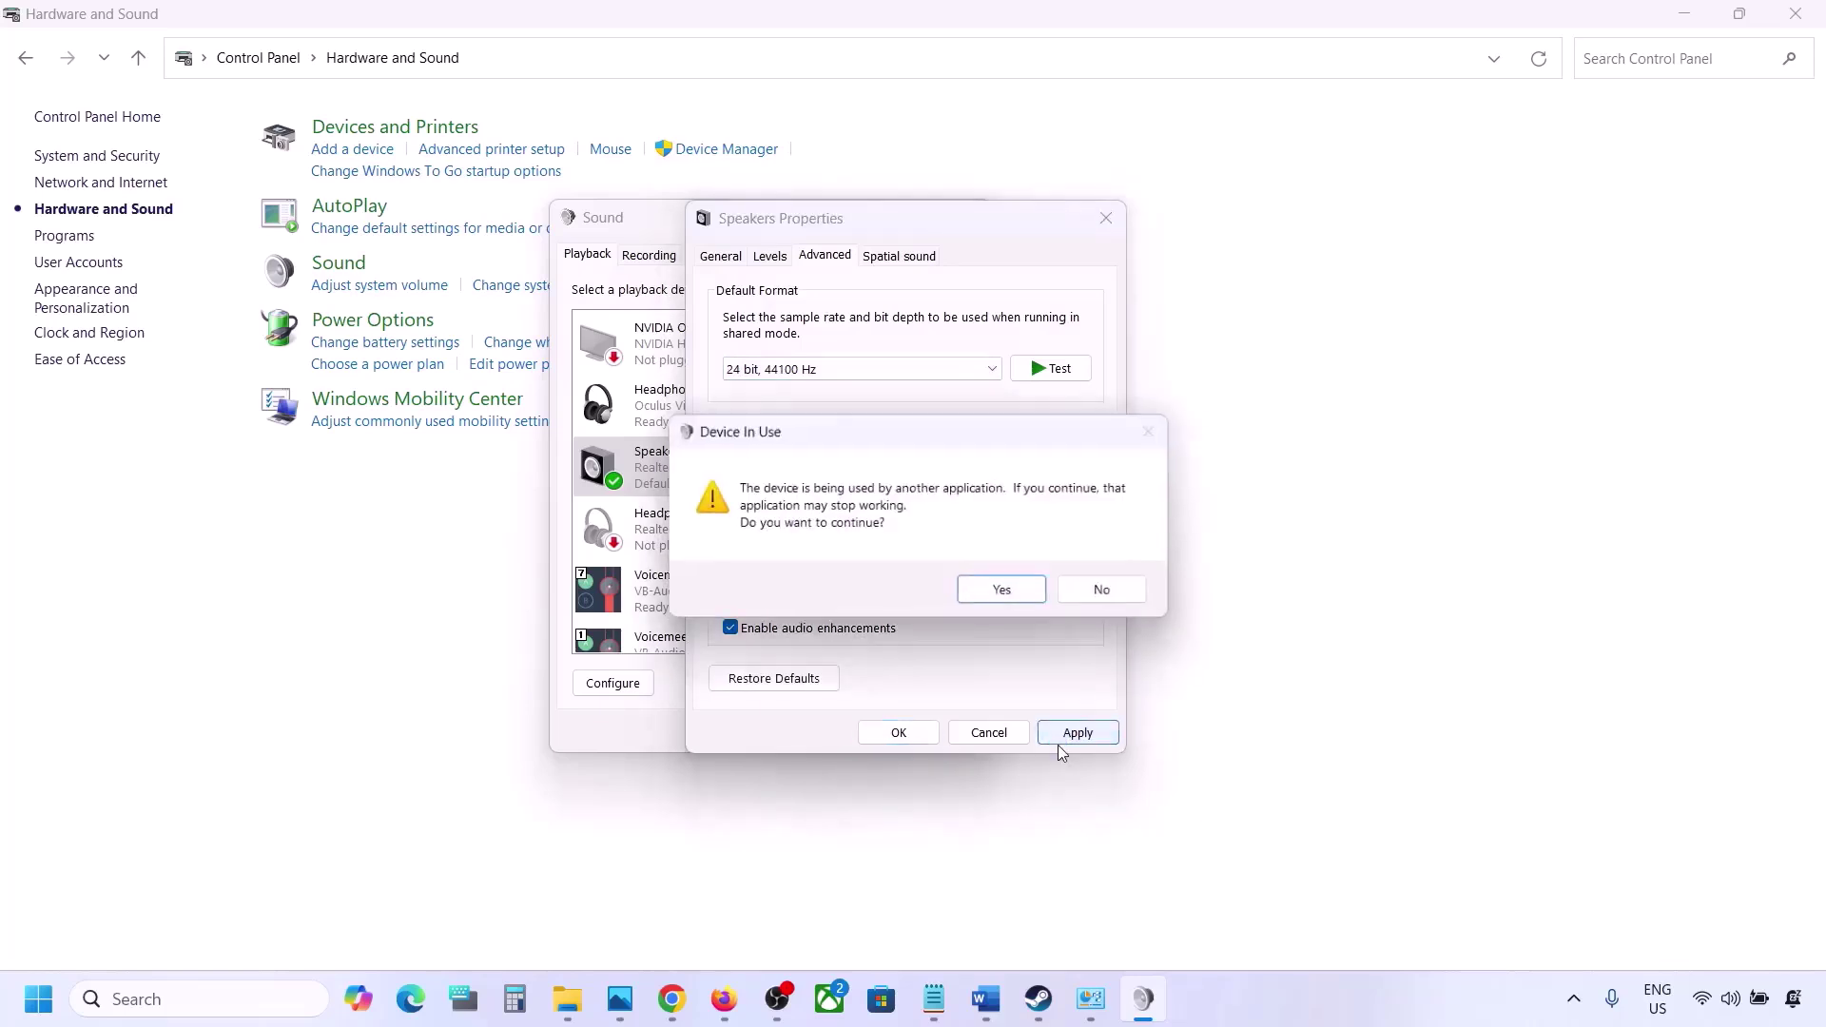
{"action": "left_click", "coordinate": [1009, 597]}
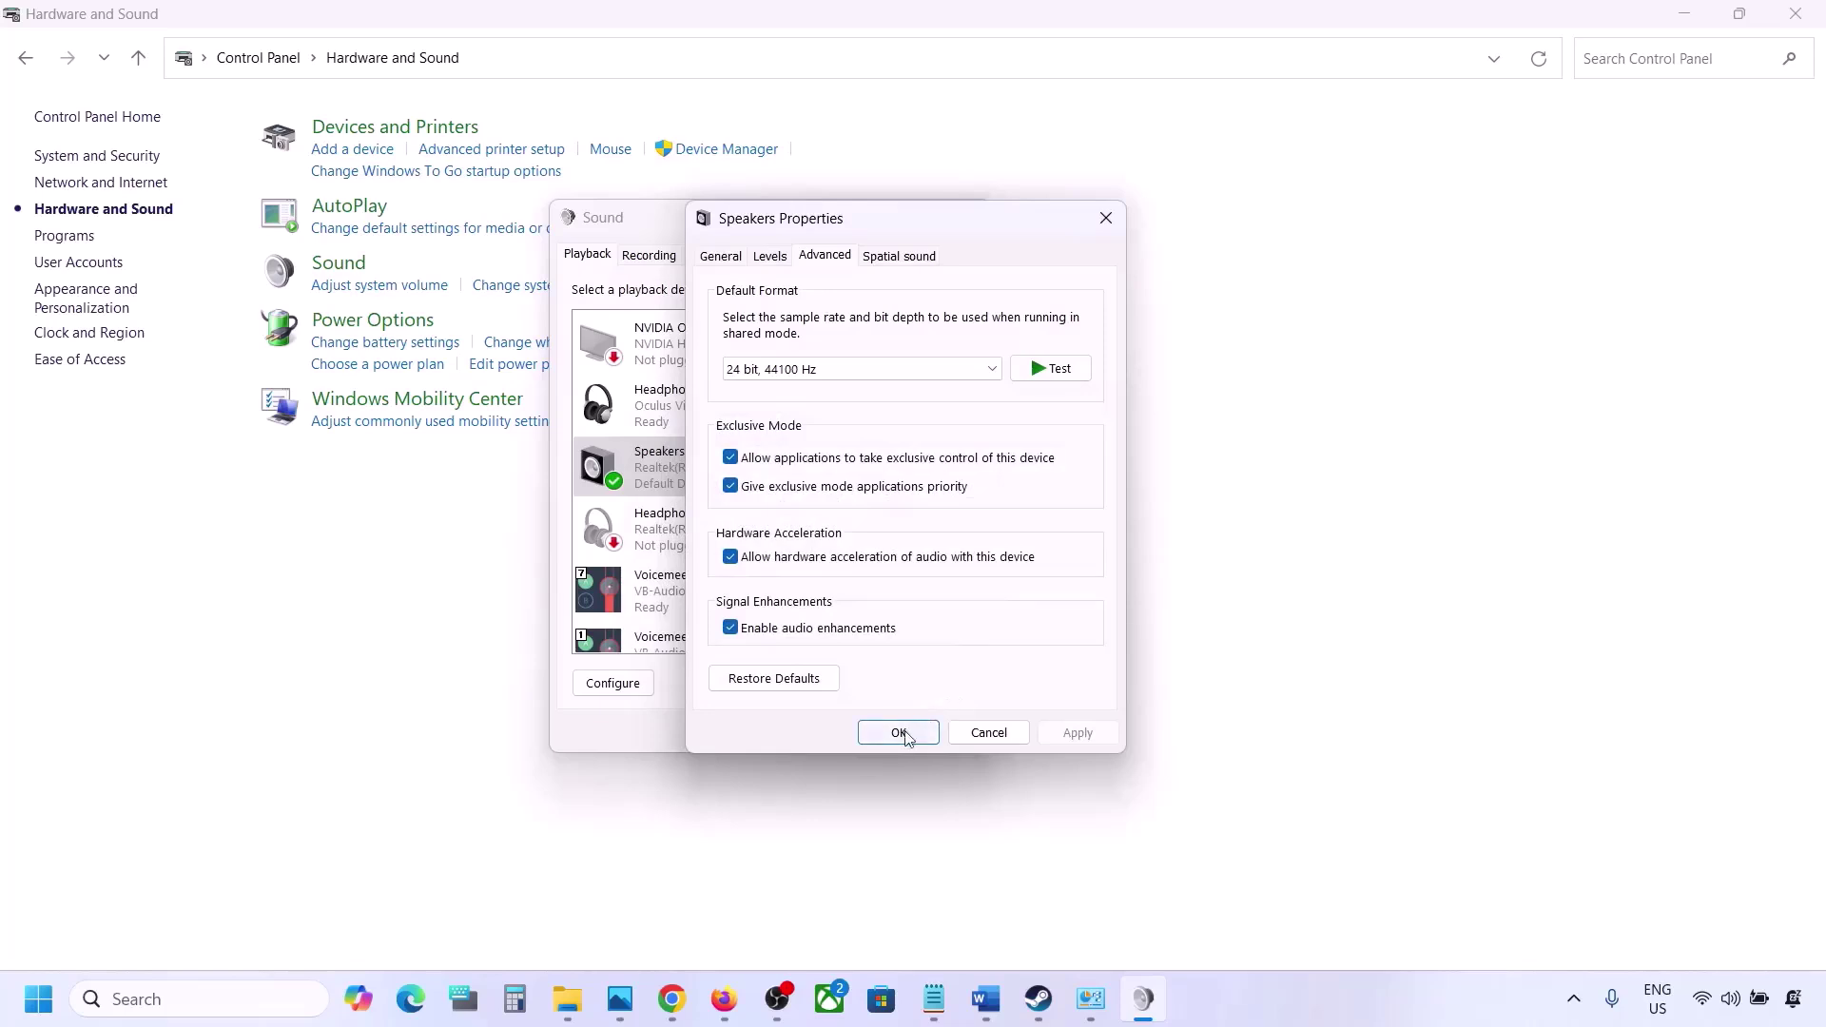
- Switch back to 24 bit, 48000 Hz, apply it, and close the Speakers Properties and Sound dialogs
{"action": "left_click", "coordinate": [823, 366]}
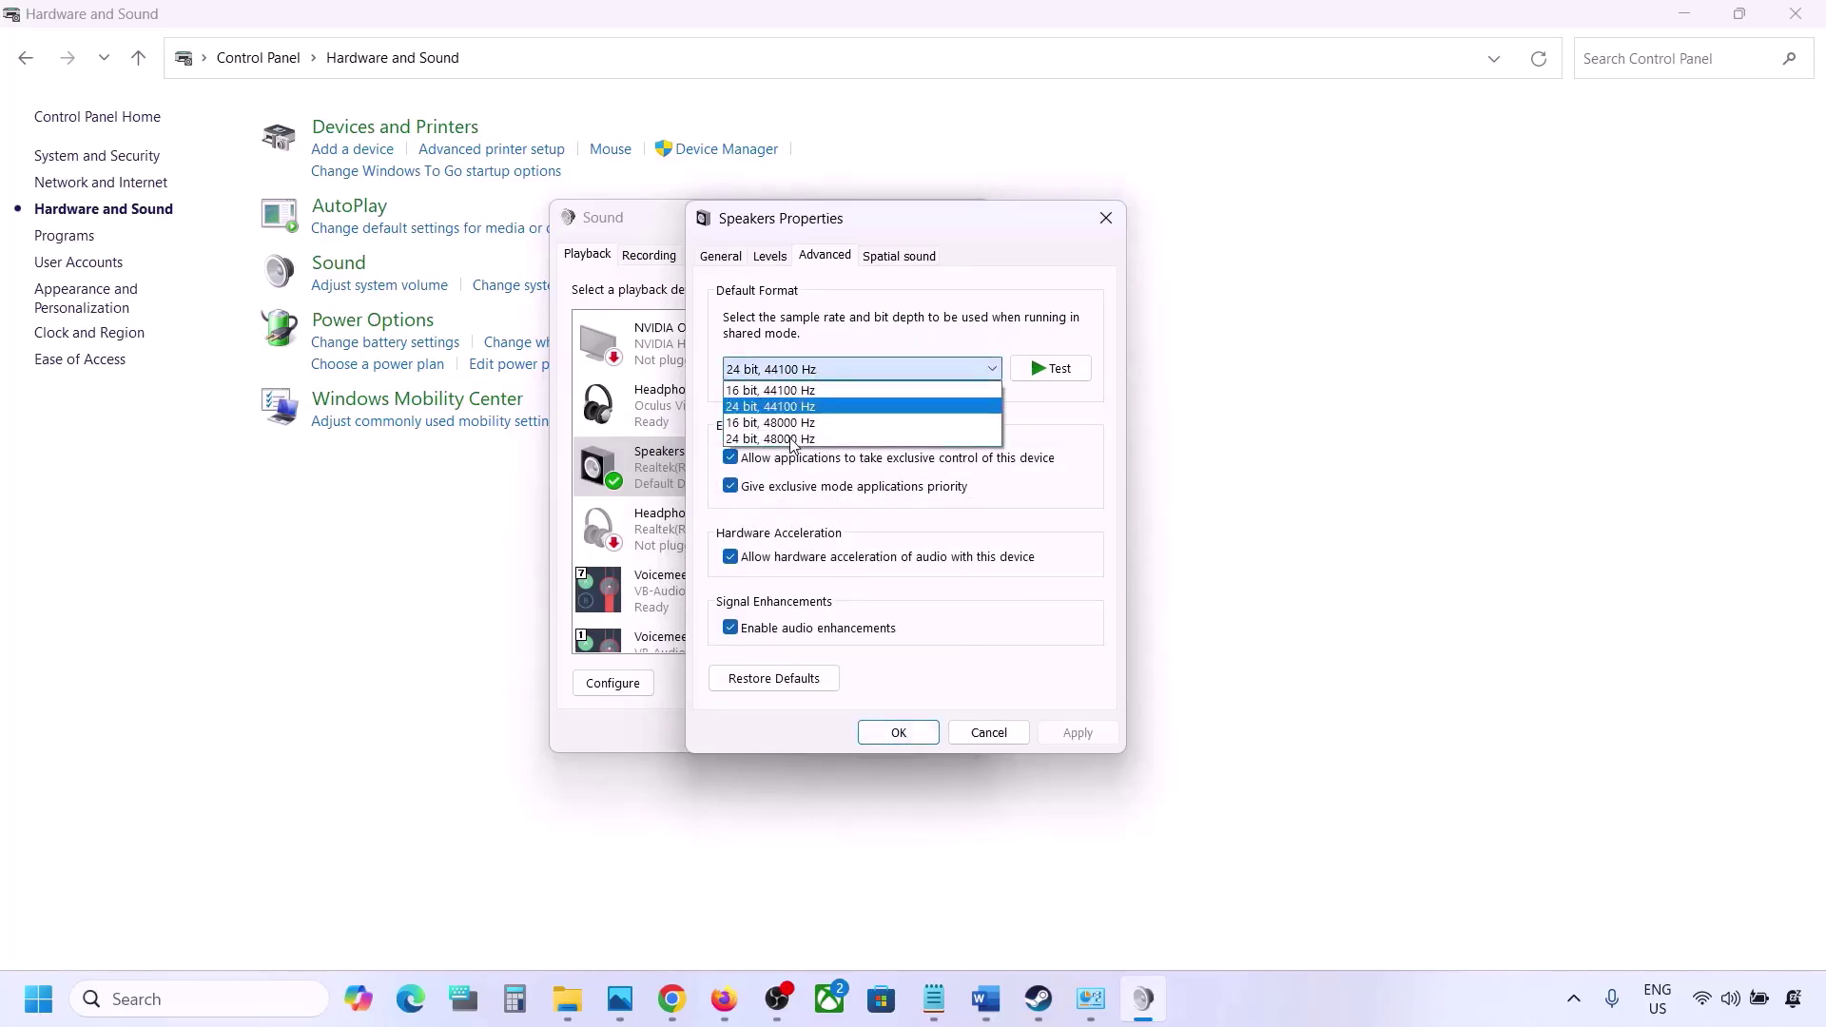
{"action": "left_click", "coordinate": [792, 440]}
{"action": "left_click", "coordinate": [1076, 735]}
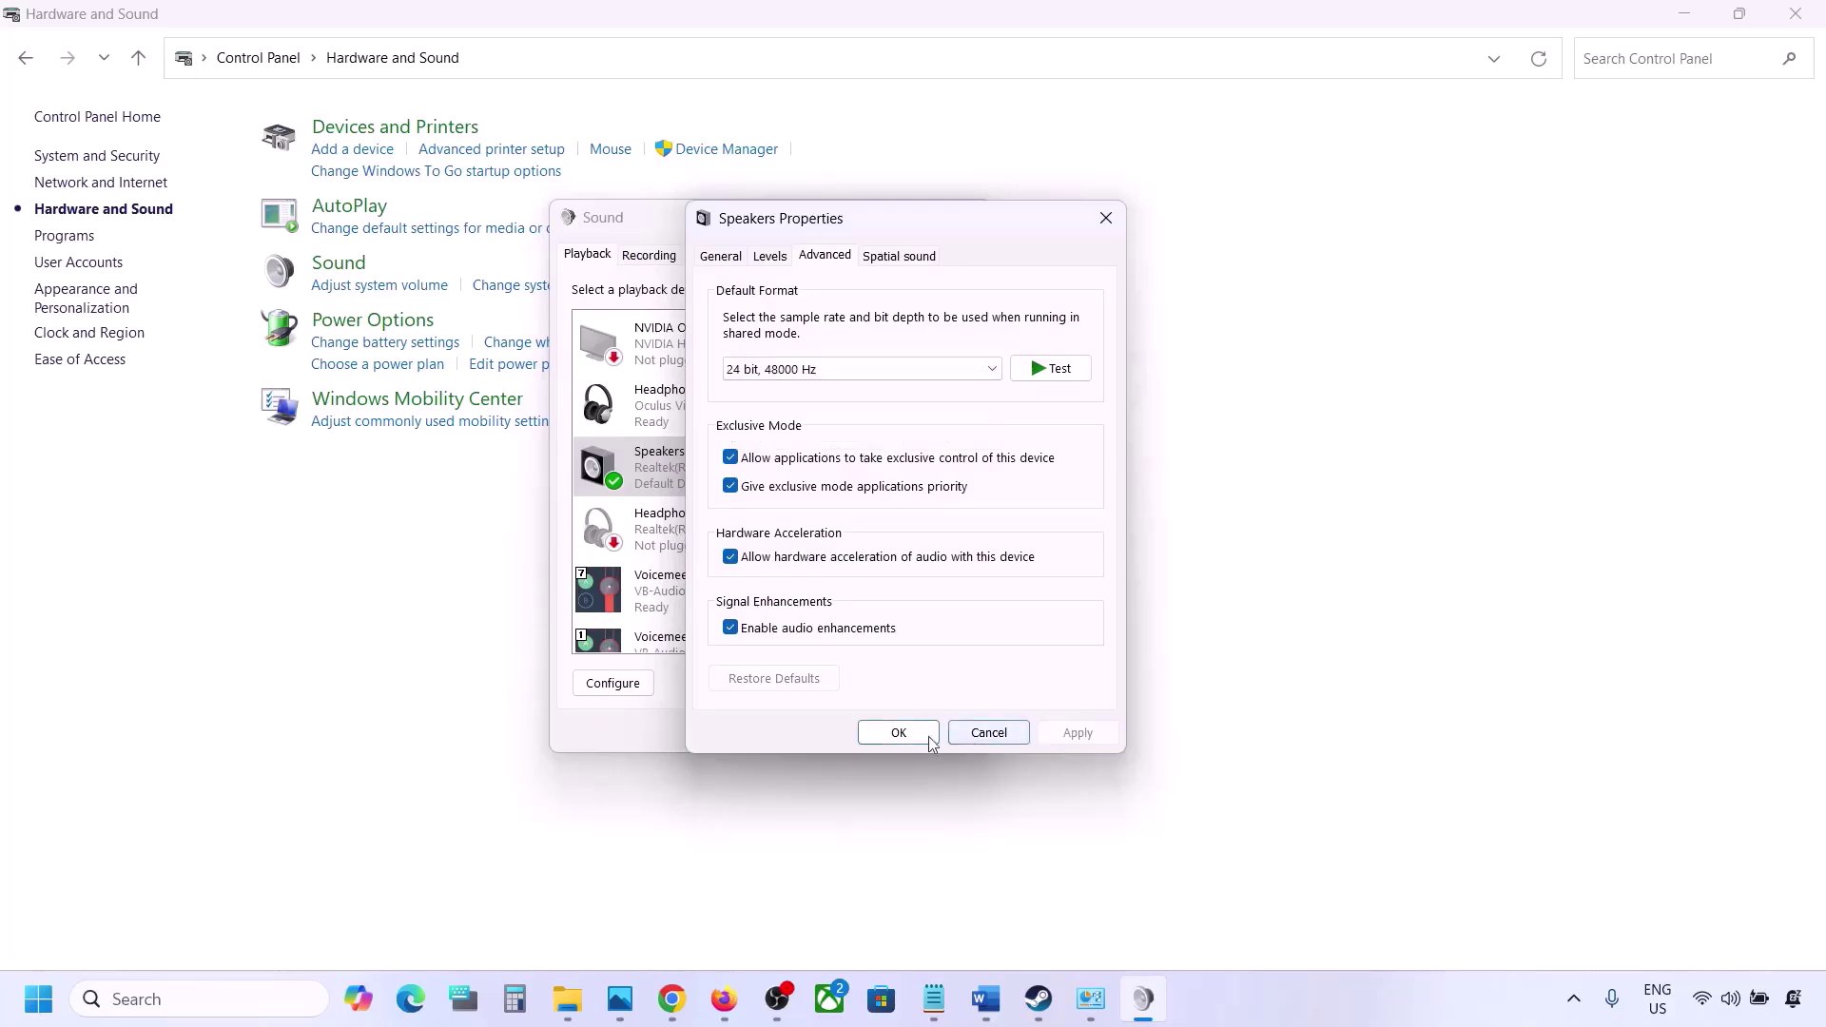
{"action": "left_click", "coordinate": [898, 735]}
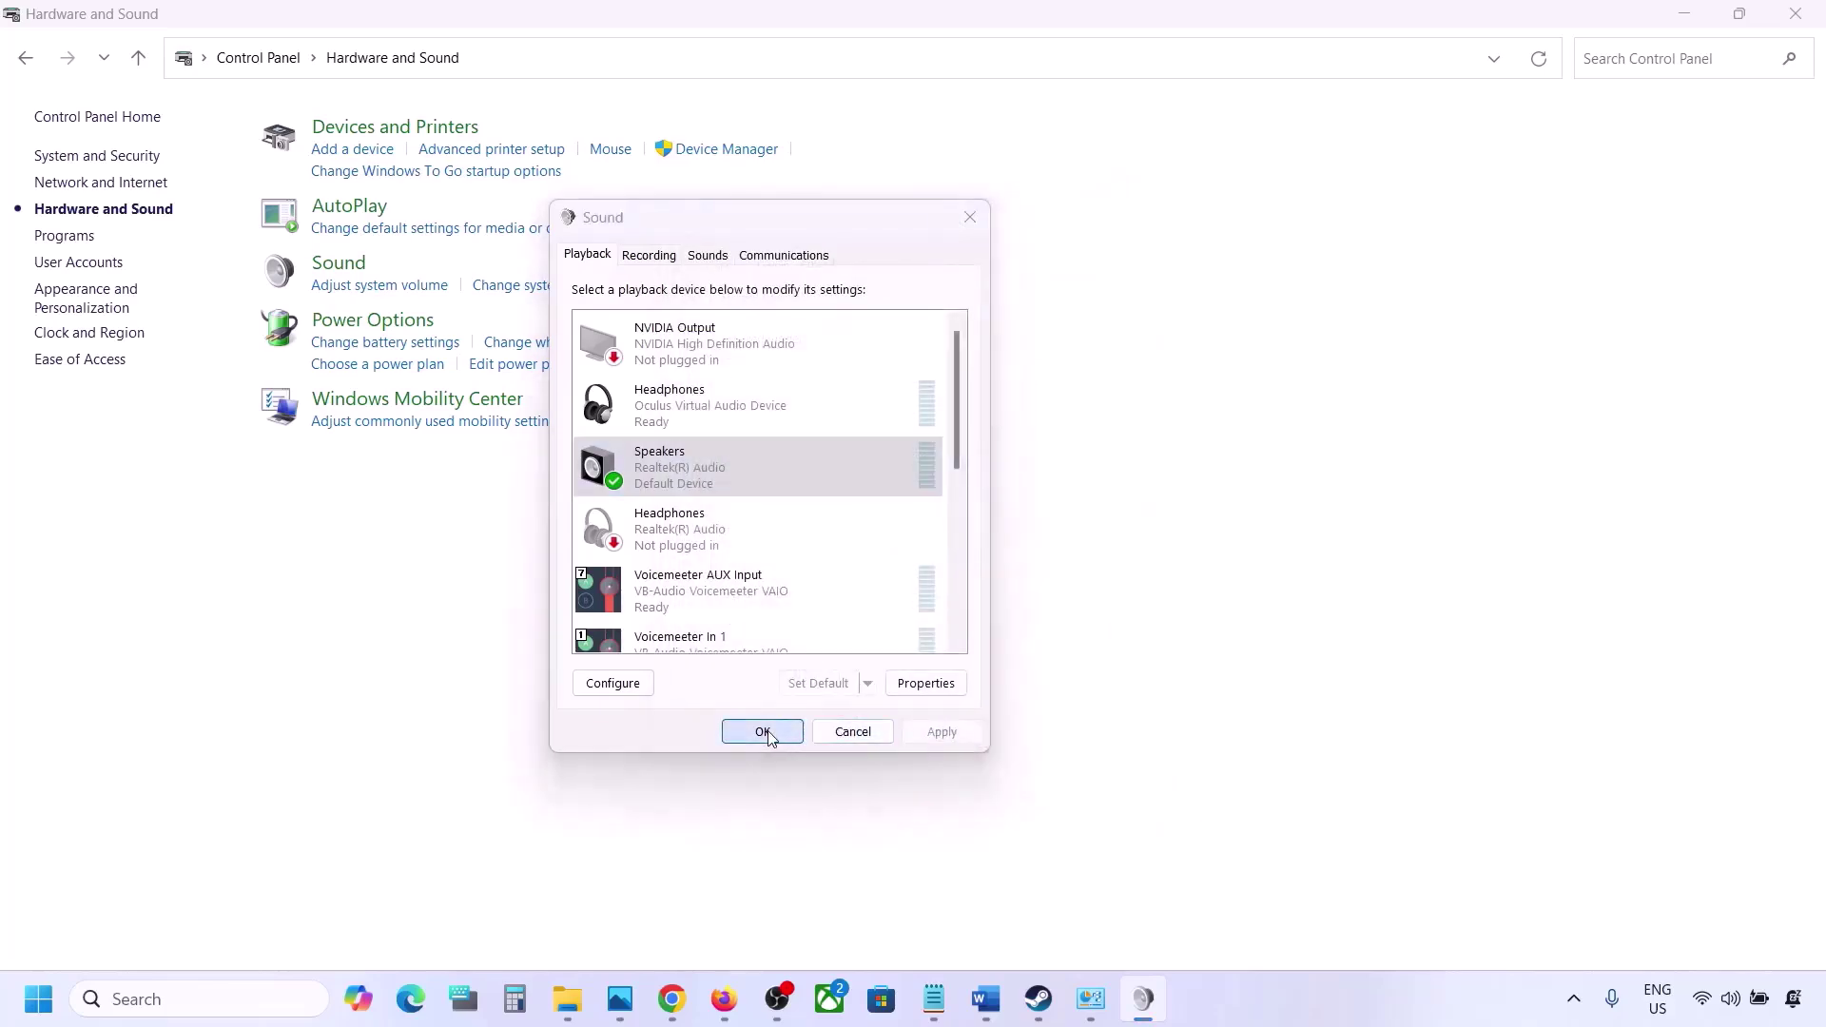
{"action": "left_click", "coordinate": [763, 732]}
{"action": "left_click", "coordinate": [985, 999]}
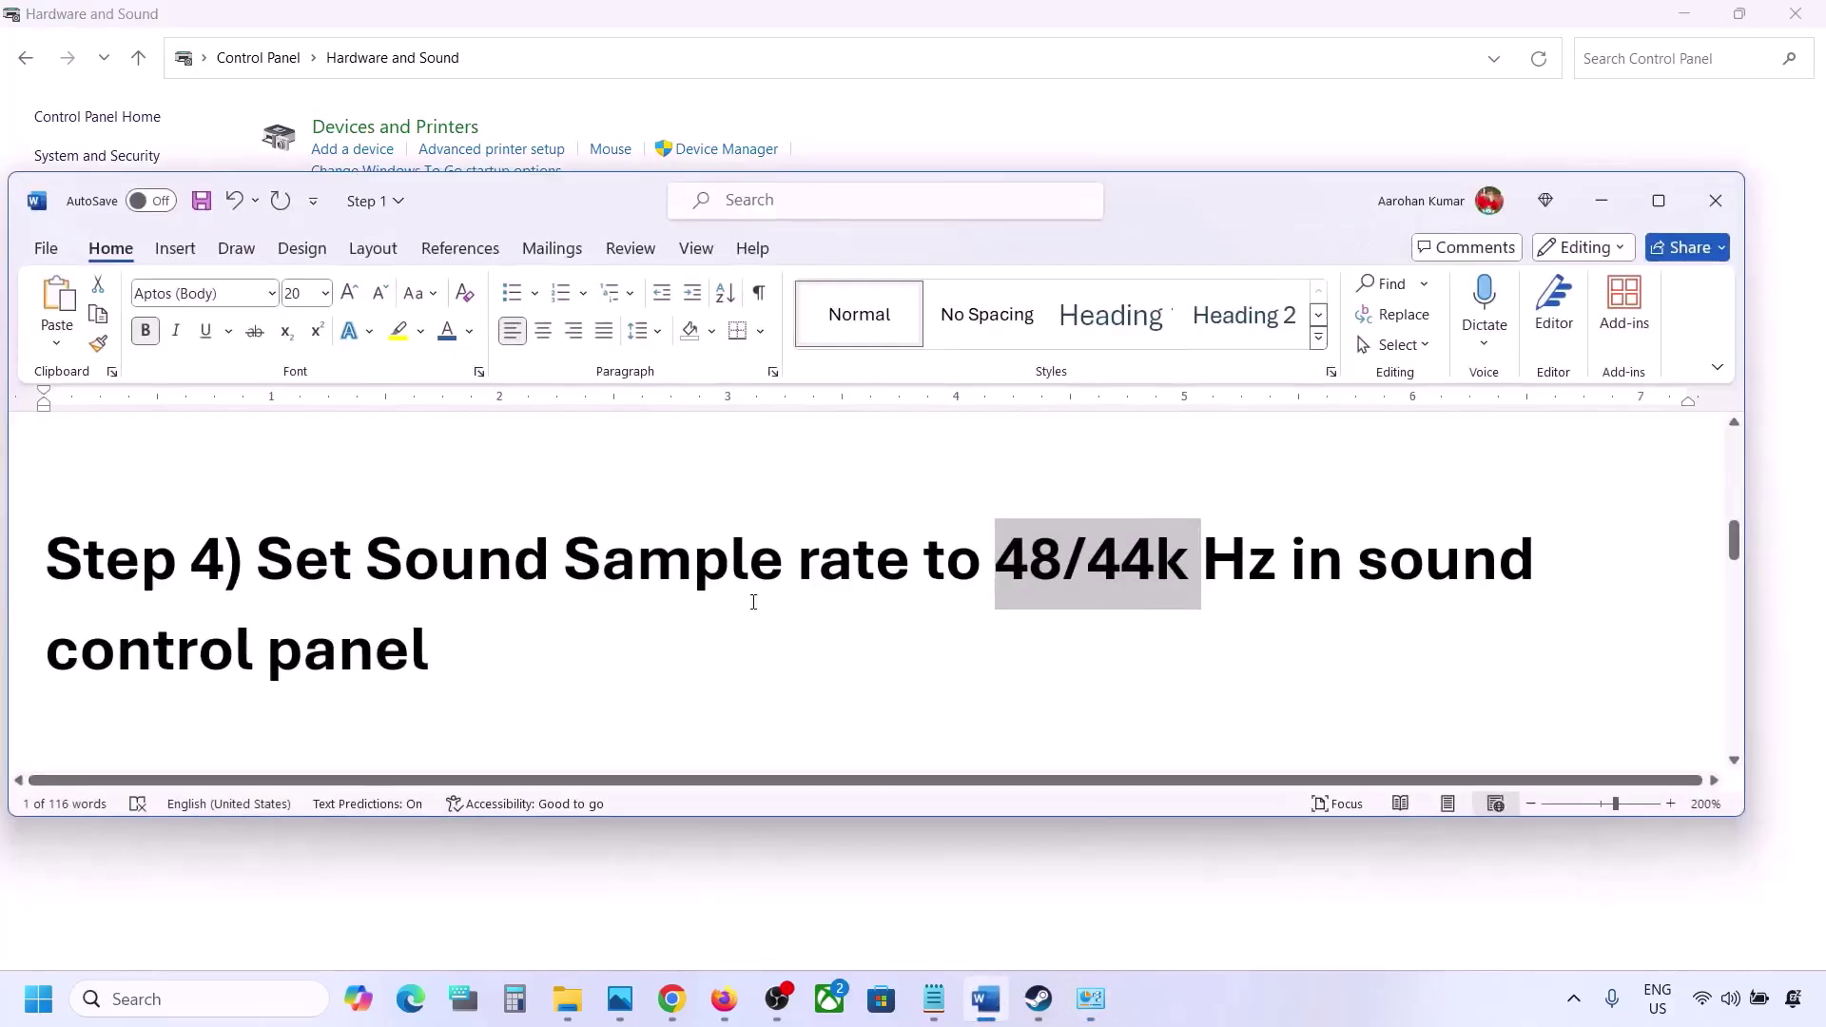
- Highlight the Step 5 controller tip, then 'Turn off Spatial Sound' in the Step 6 heading
{"action": "scroll", "coordinate": [752, 600], "scroll_direction": "down", "scroll_amount": 5}
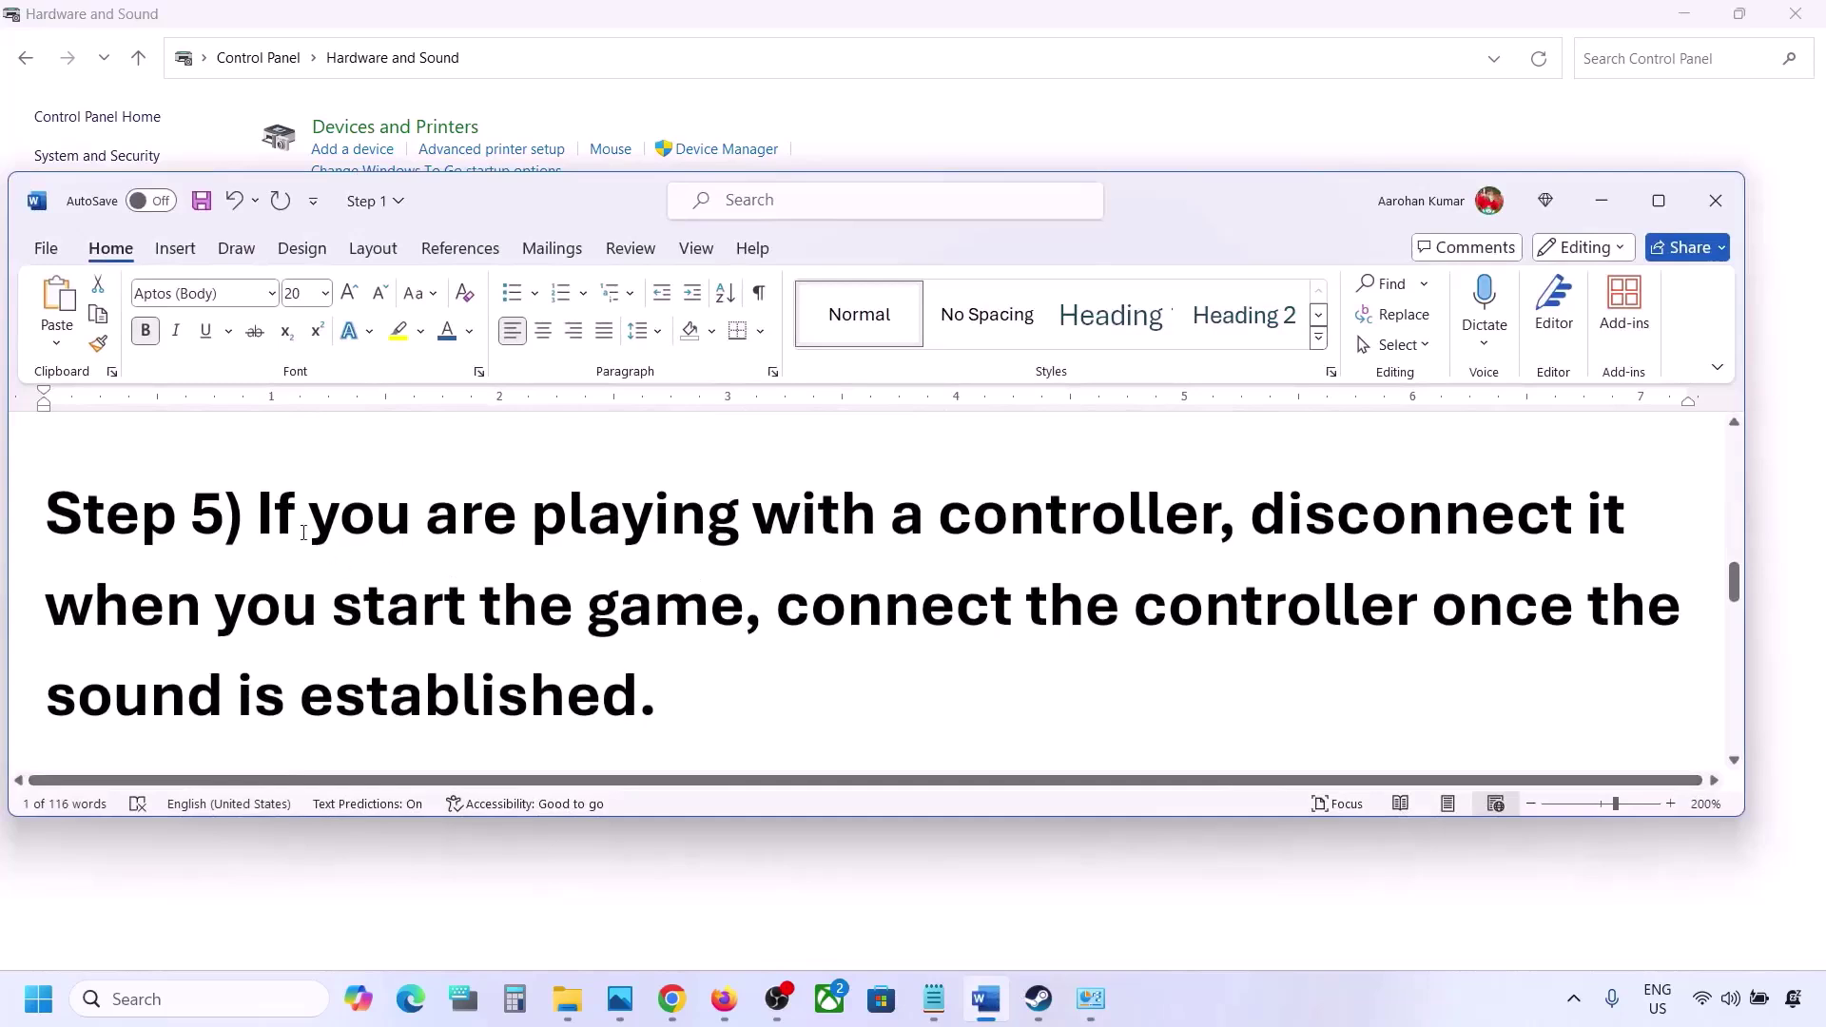
{"action": "left_click_drag", "start_coordinate": [296, 526], "coordinate": [1115, 518]}
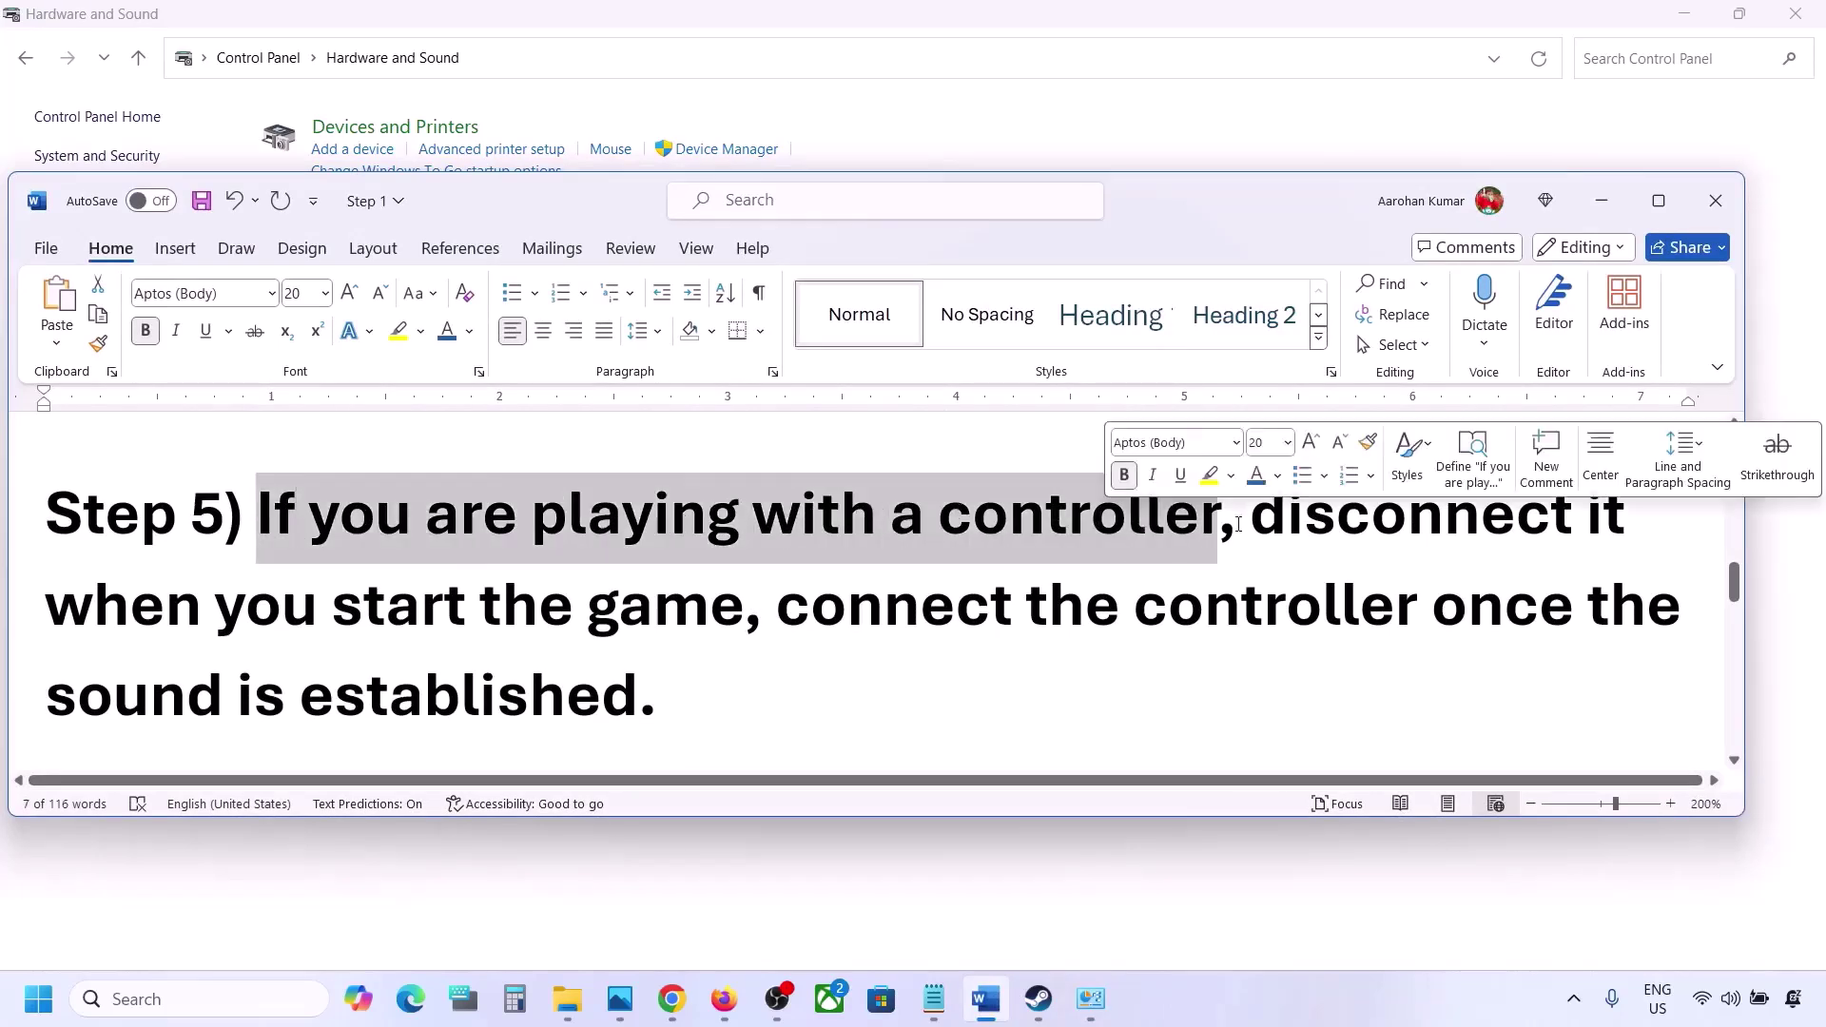
{"action": "left_click_drag", "start_coordinate": [1243, 526], "coordinate": [641, 676]}
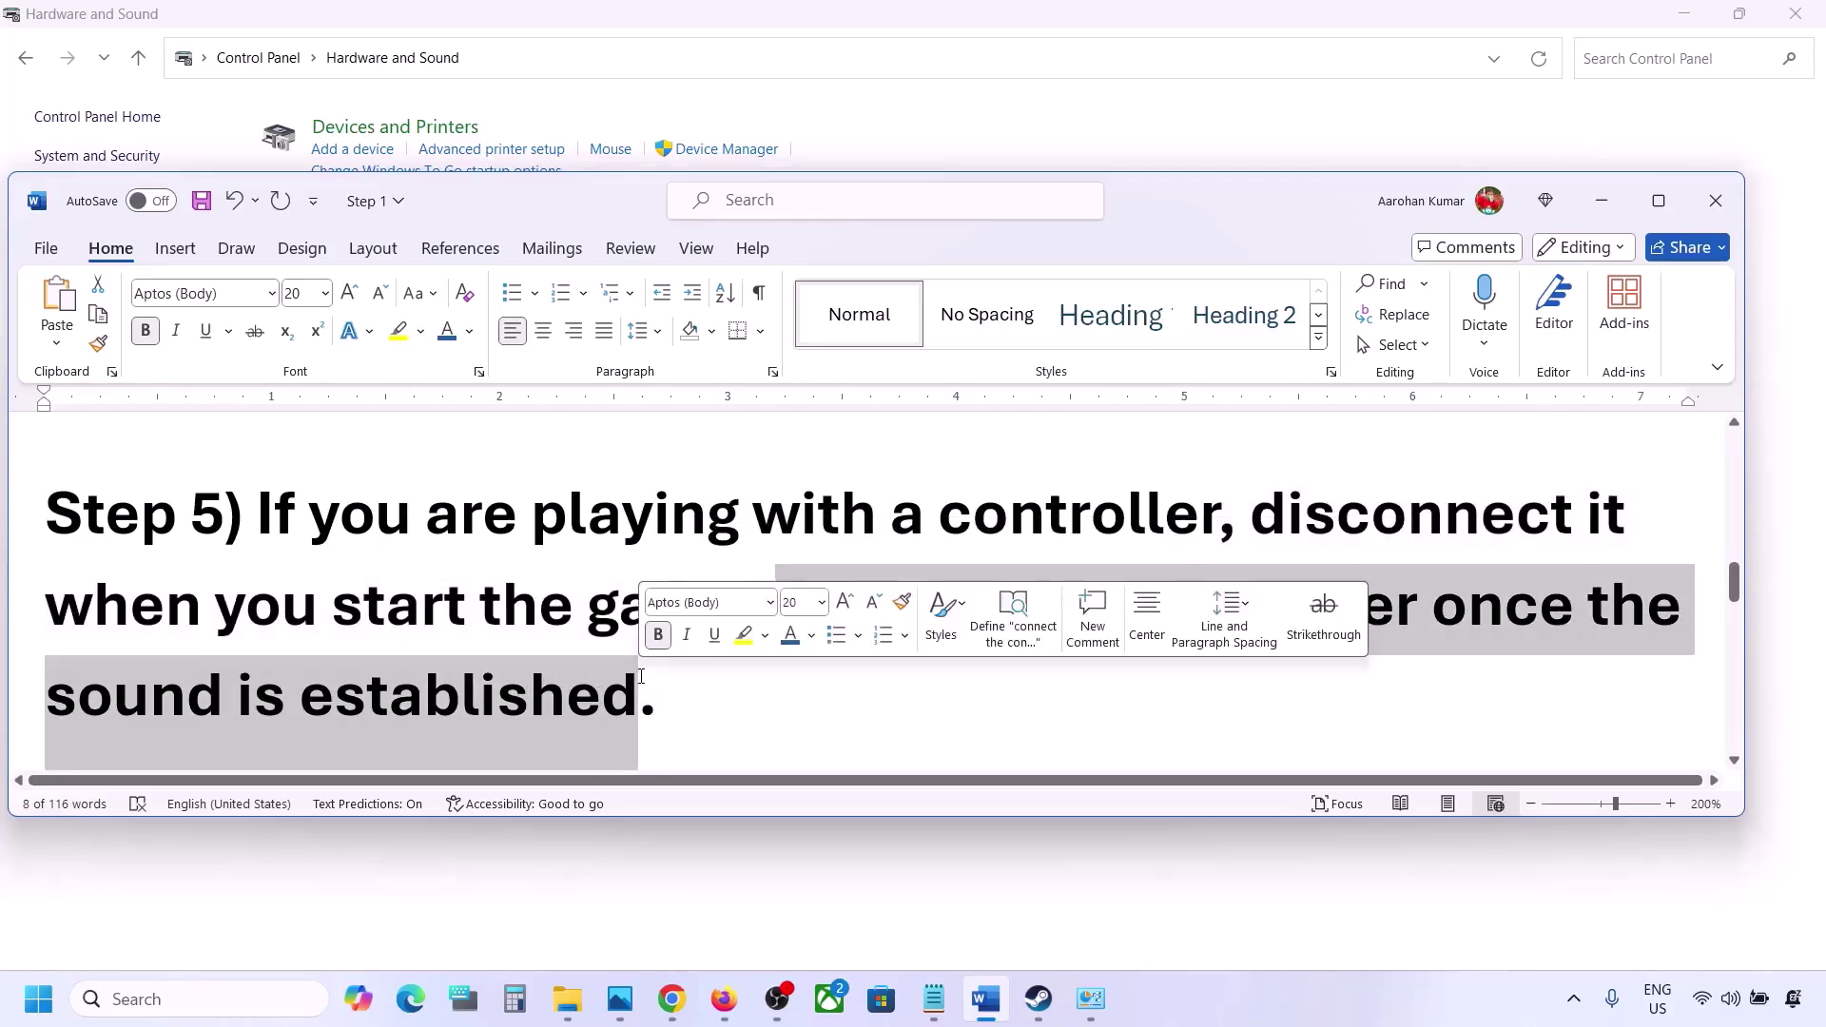
{"action": "left_click", "coordinate": [640, 676]}
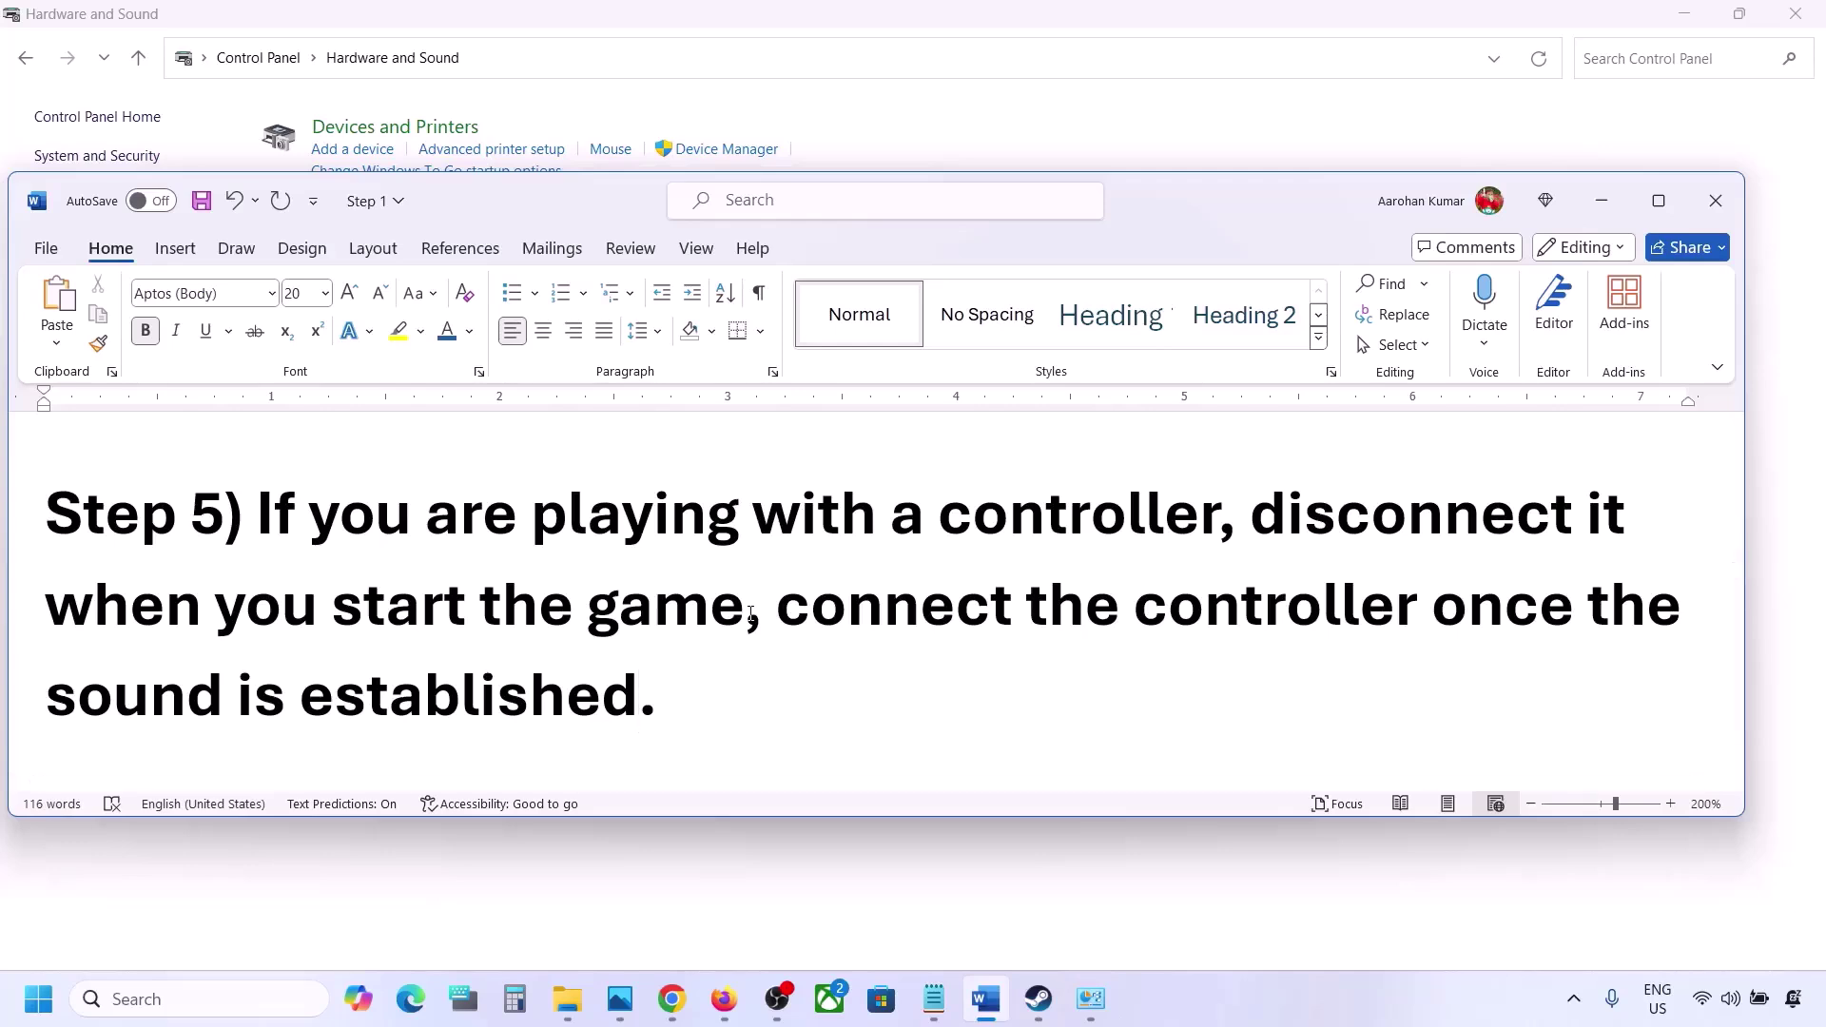
{"action": "scroll", "coordinate": [750, 613], "scroll_direction": "down", "scroll_amount": 4}
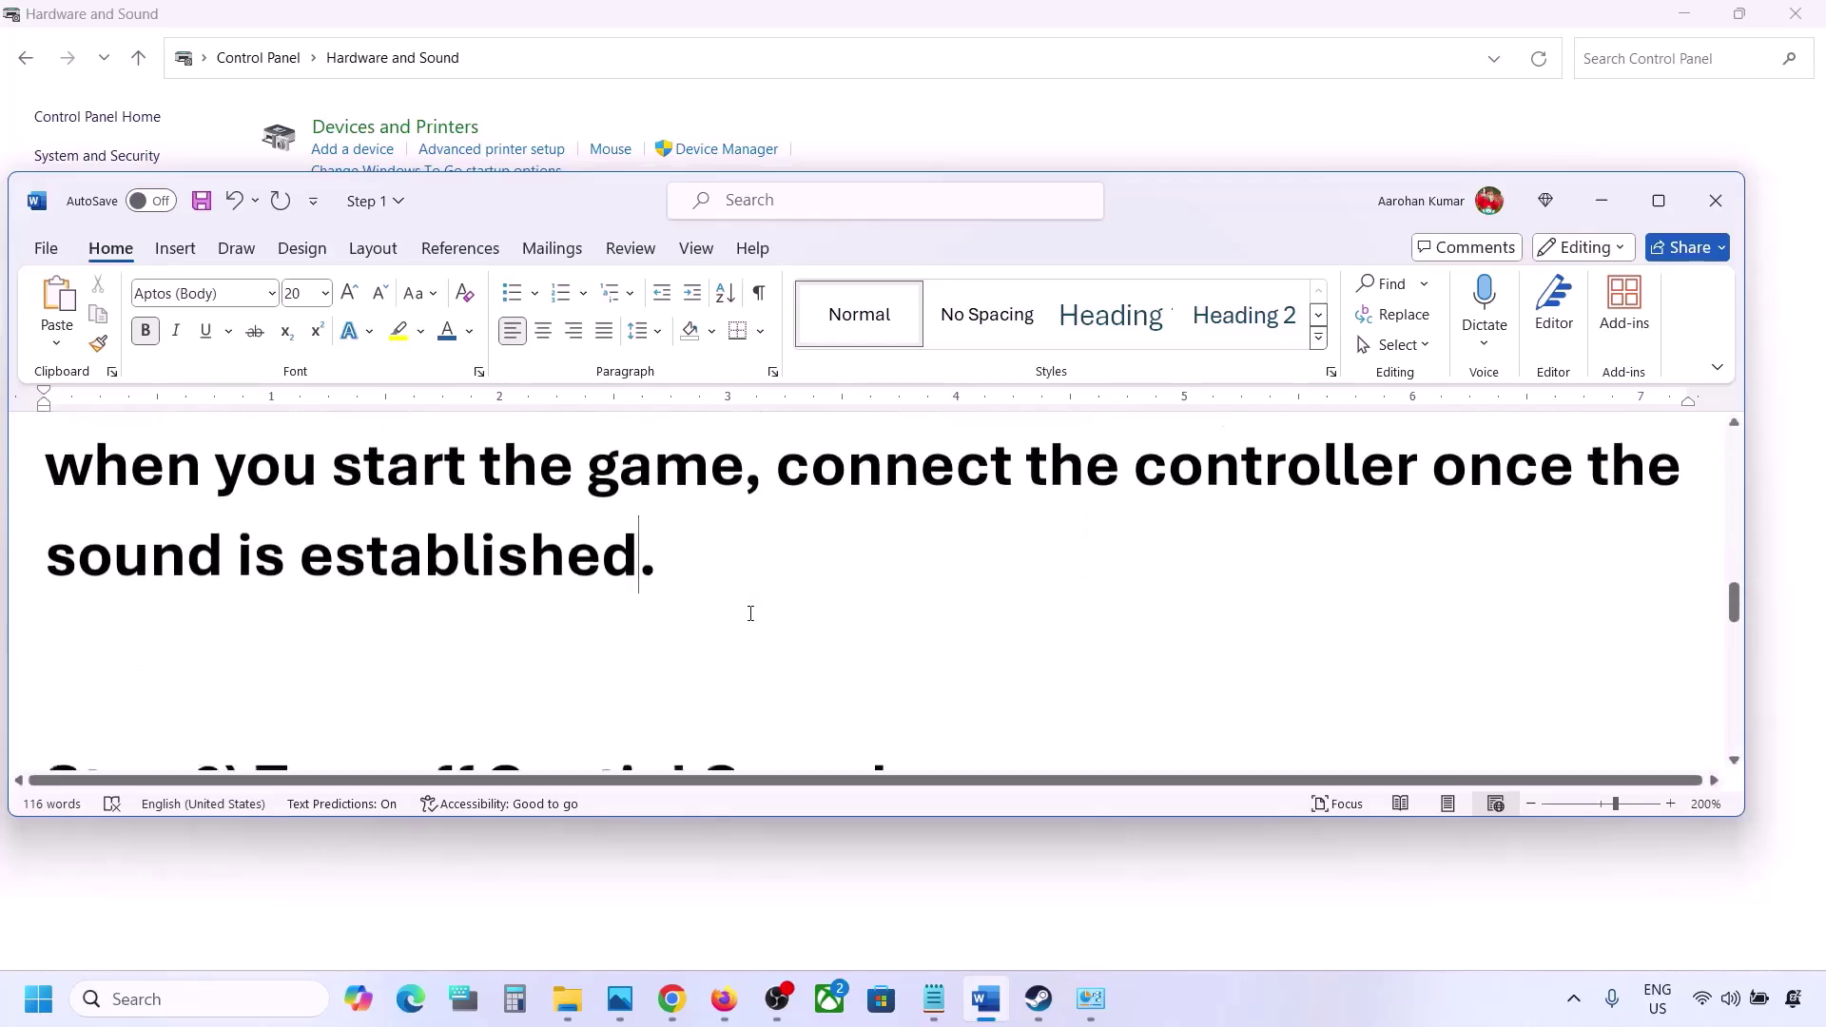
{"action": "left_click_drag", "start_coordinate": [291, 637], "coordinate": [859, 595]}
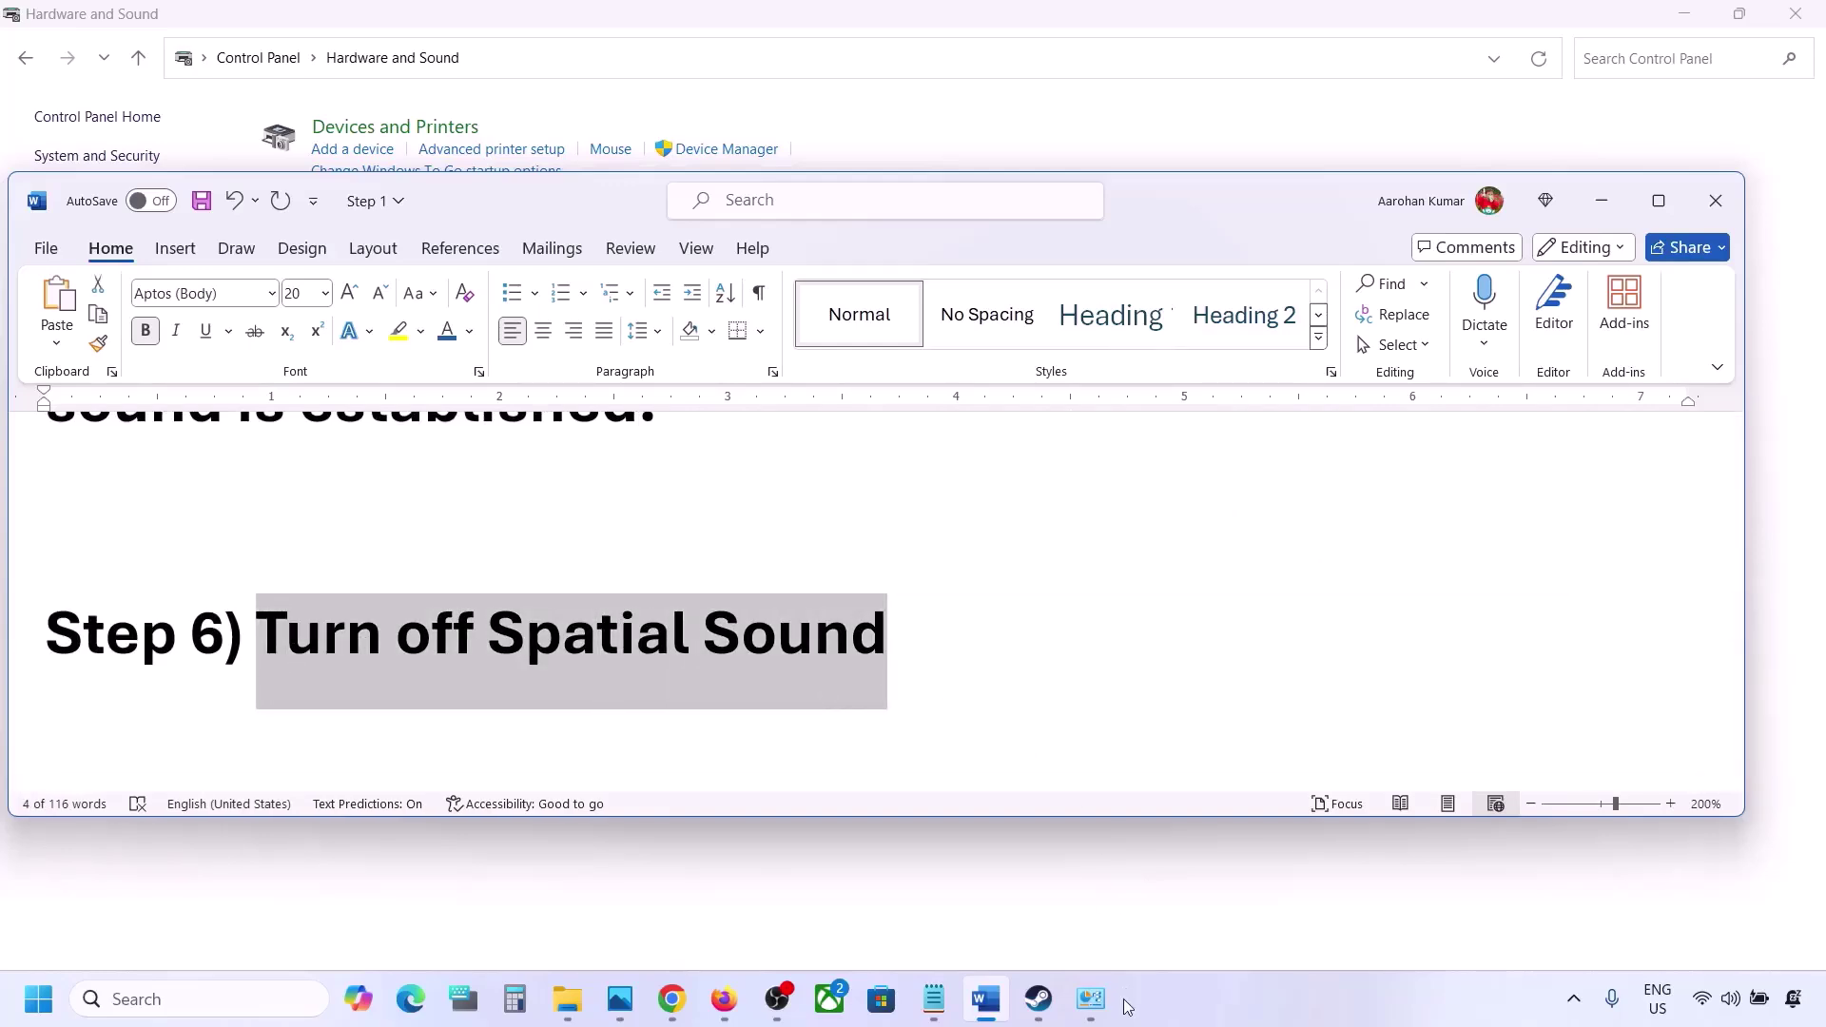
- Open the Sound dialog from Control Panel's Hardware and Sound page
{"action": "left_click", "coordinate": [179, 999]}
{"action": "type", "text": "control"}
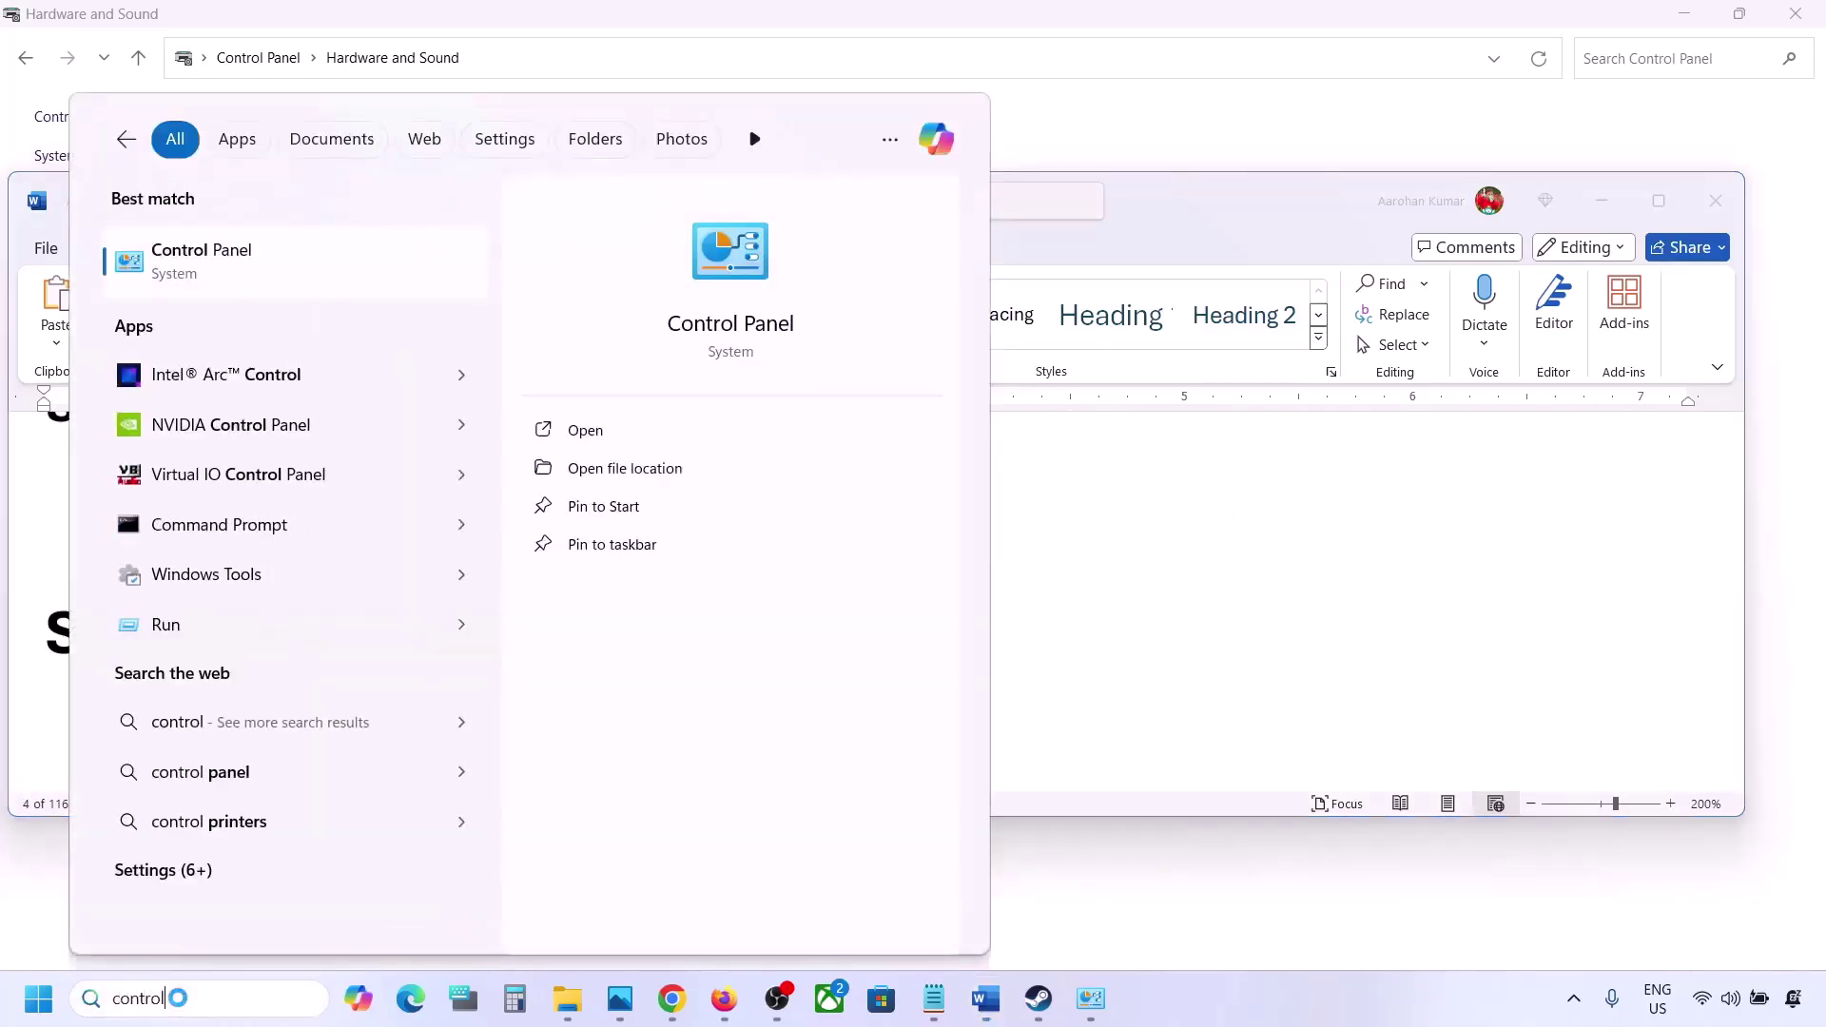
{"action": "key", "text": "Return"}
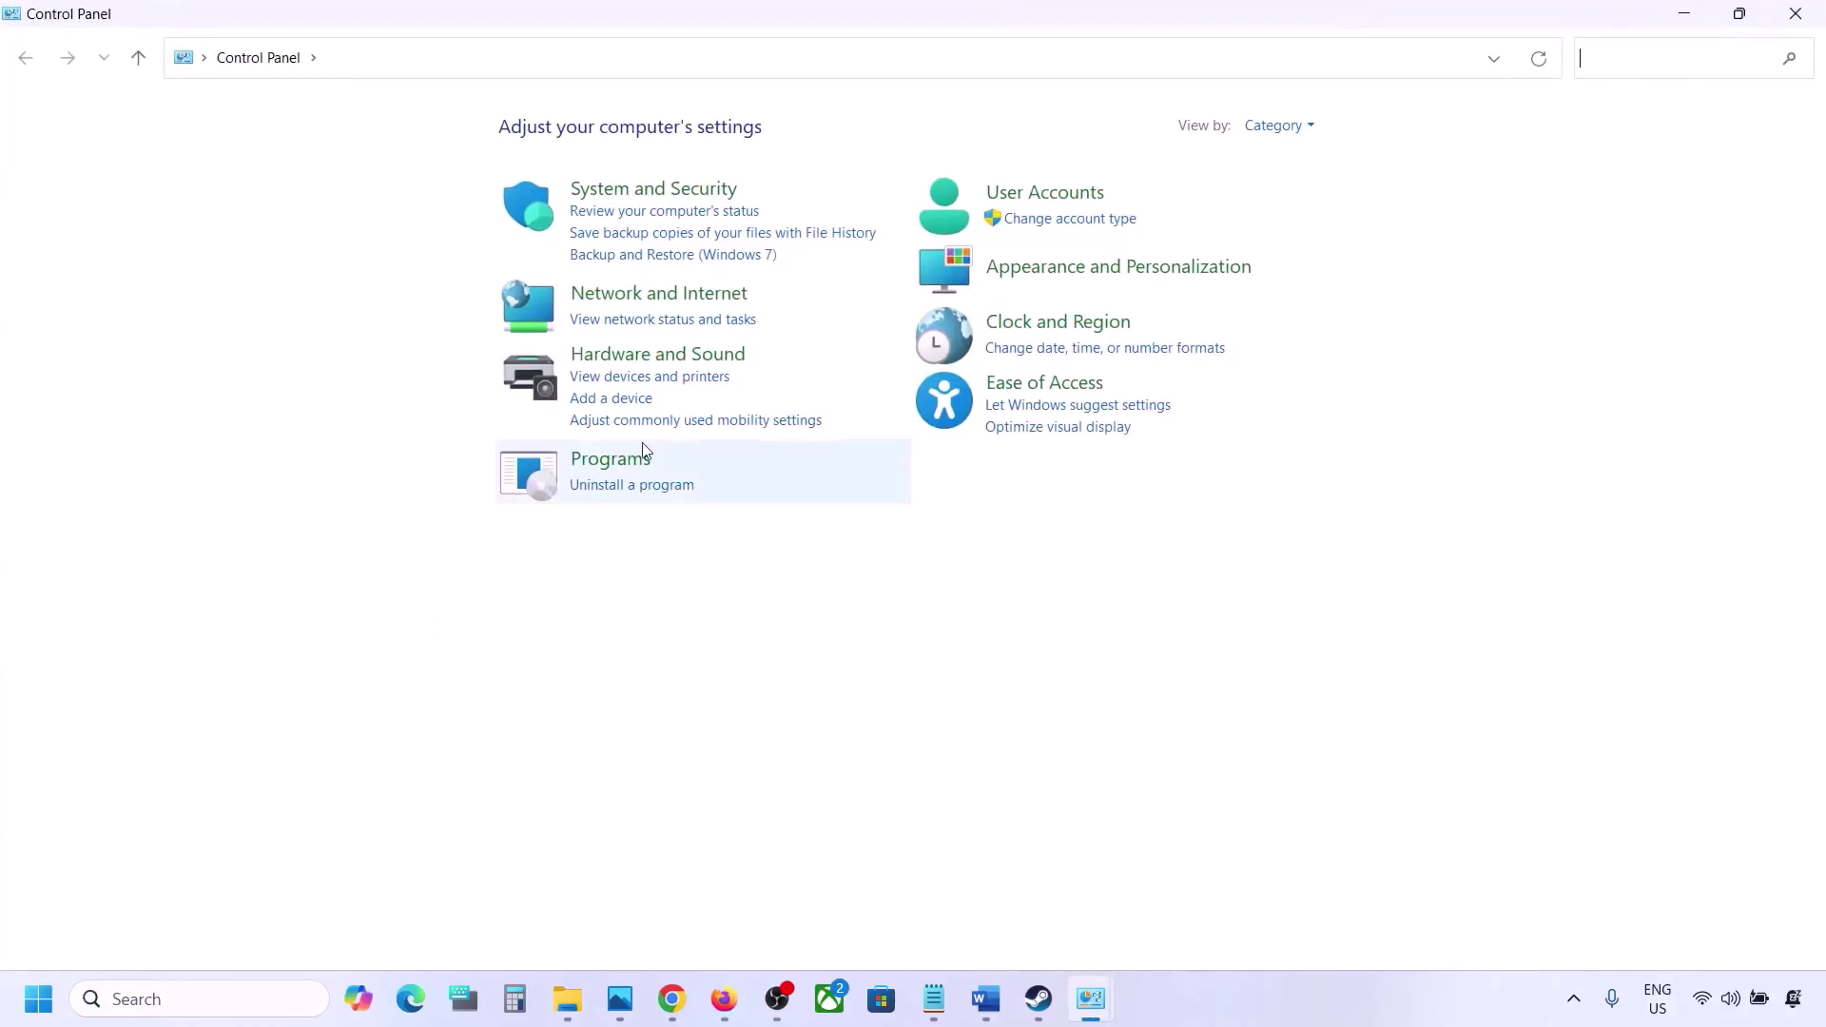
{"action": "left_click", "coordinate": [645, 354]}
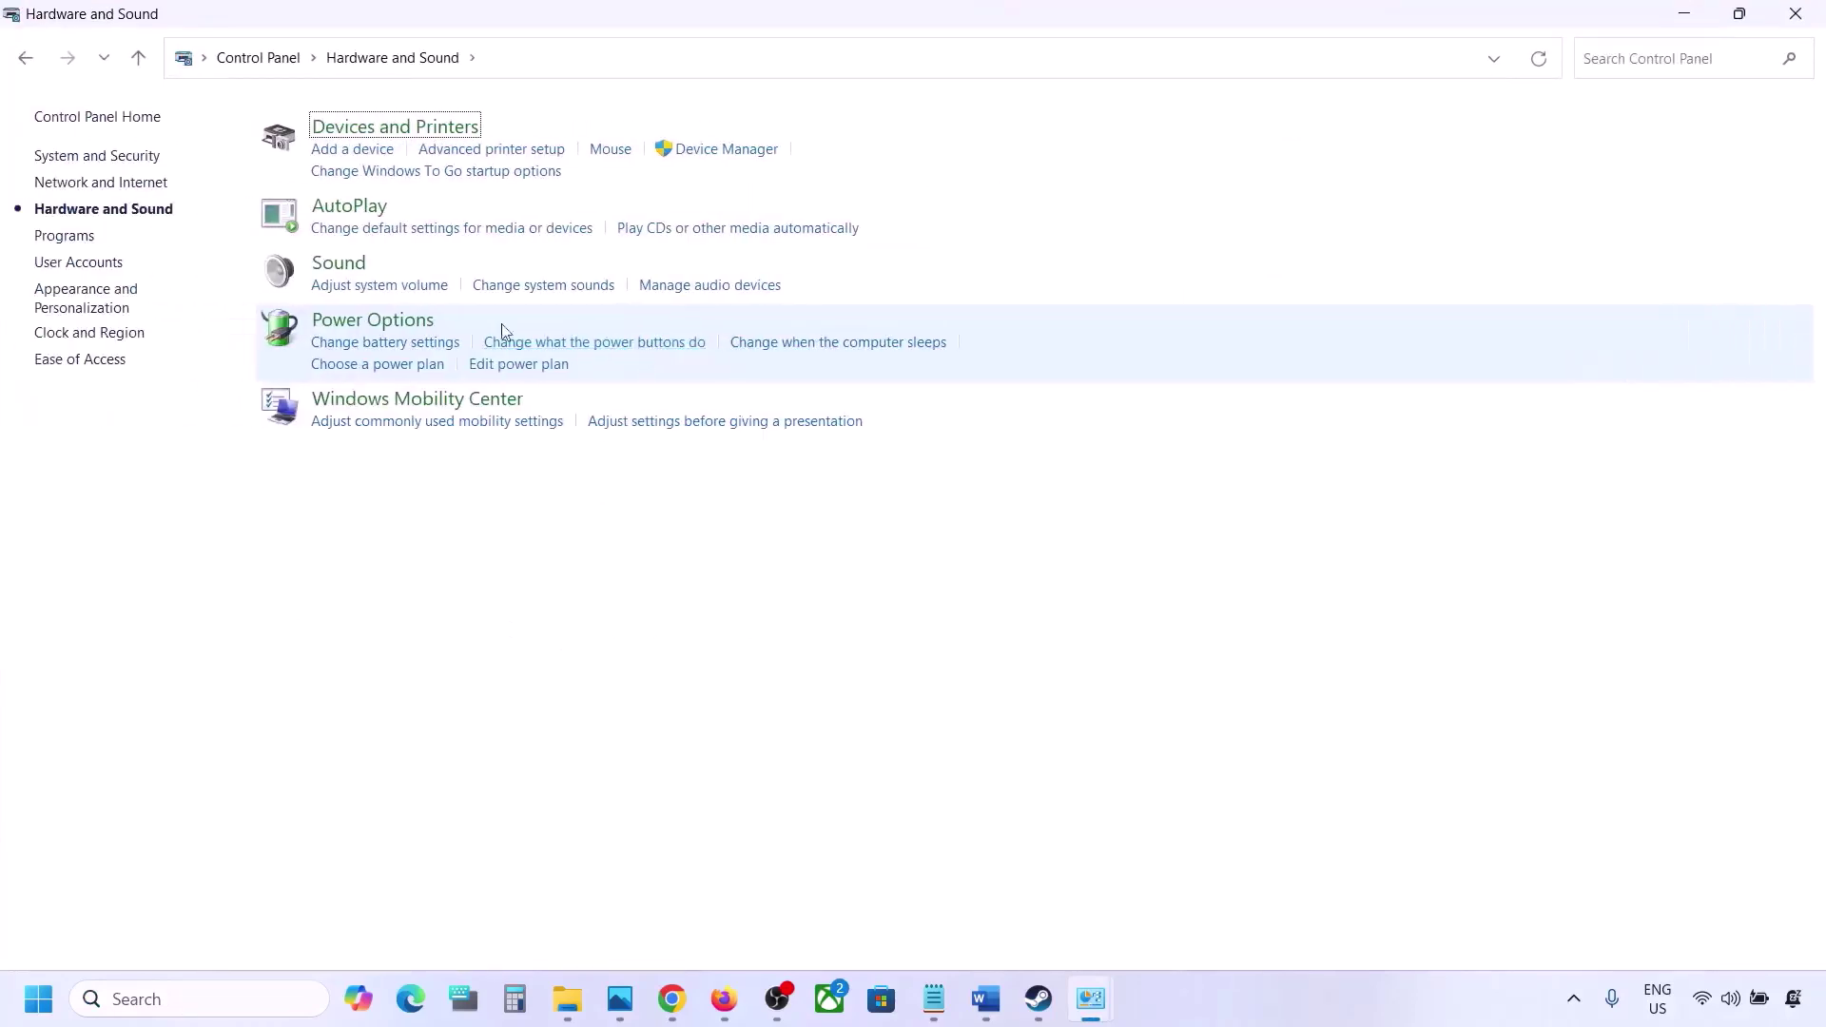
{"action": "left_click", "coordinate": [348, 270]}
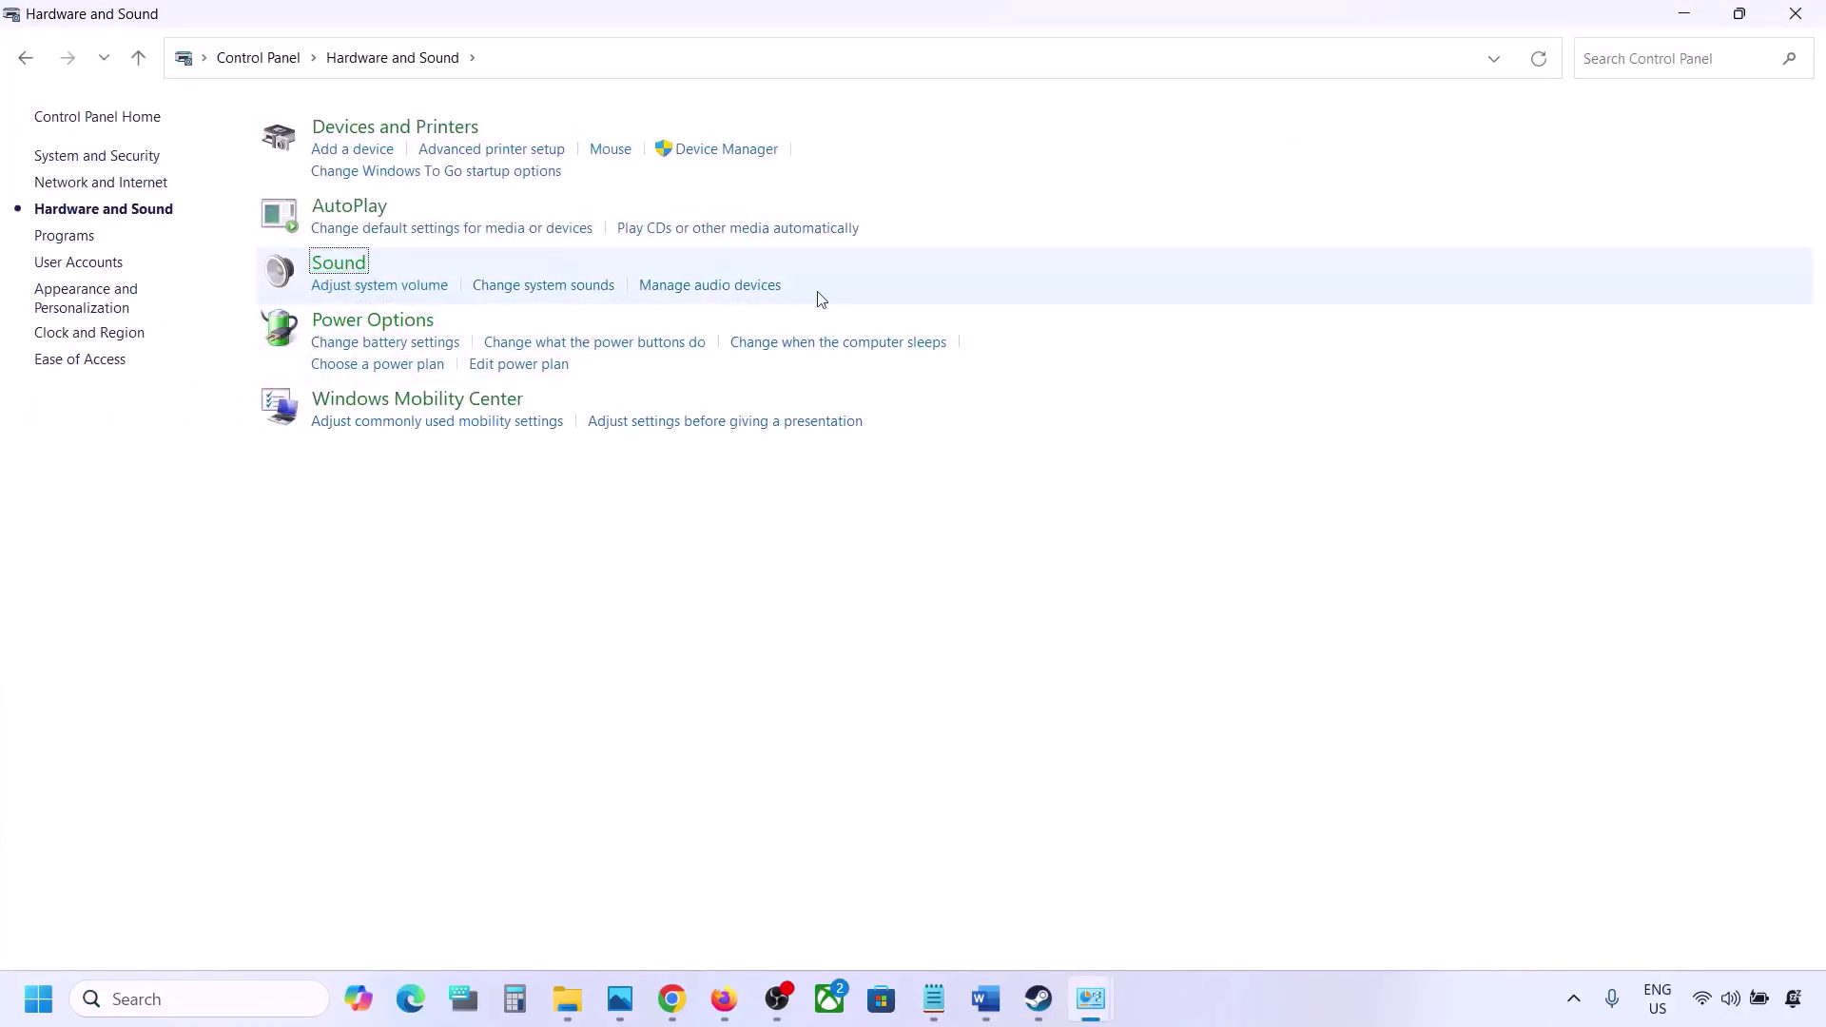
{"action": "left_click_drag", "start_coordinate": [362, 129], "coordinate": [788, 213]}
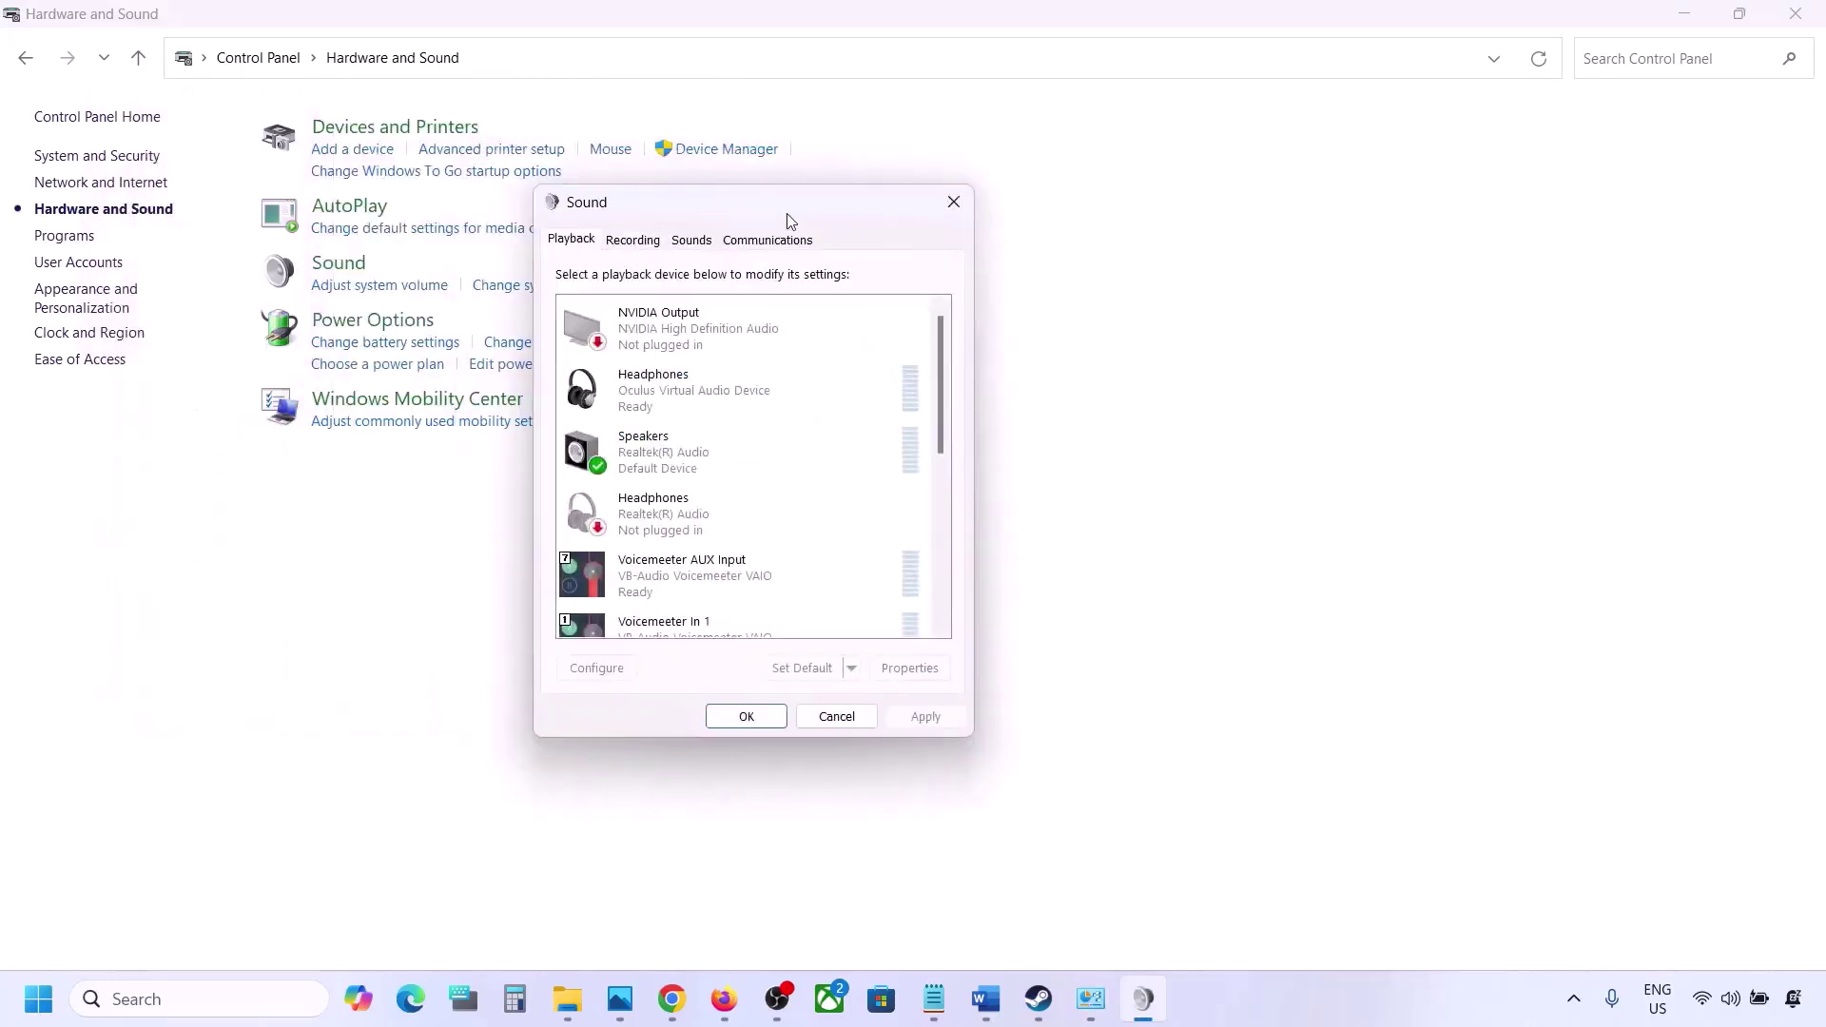
- Keep the Realtek Speakers' spatial sound format at Off and confirm both dialogs with OK
{"action": "left_click", "coordinate": [675, 464]}
{"action": "right_click", "coordinate": [700, 453]}
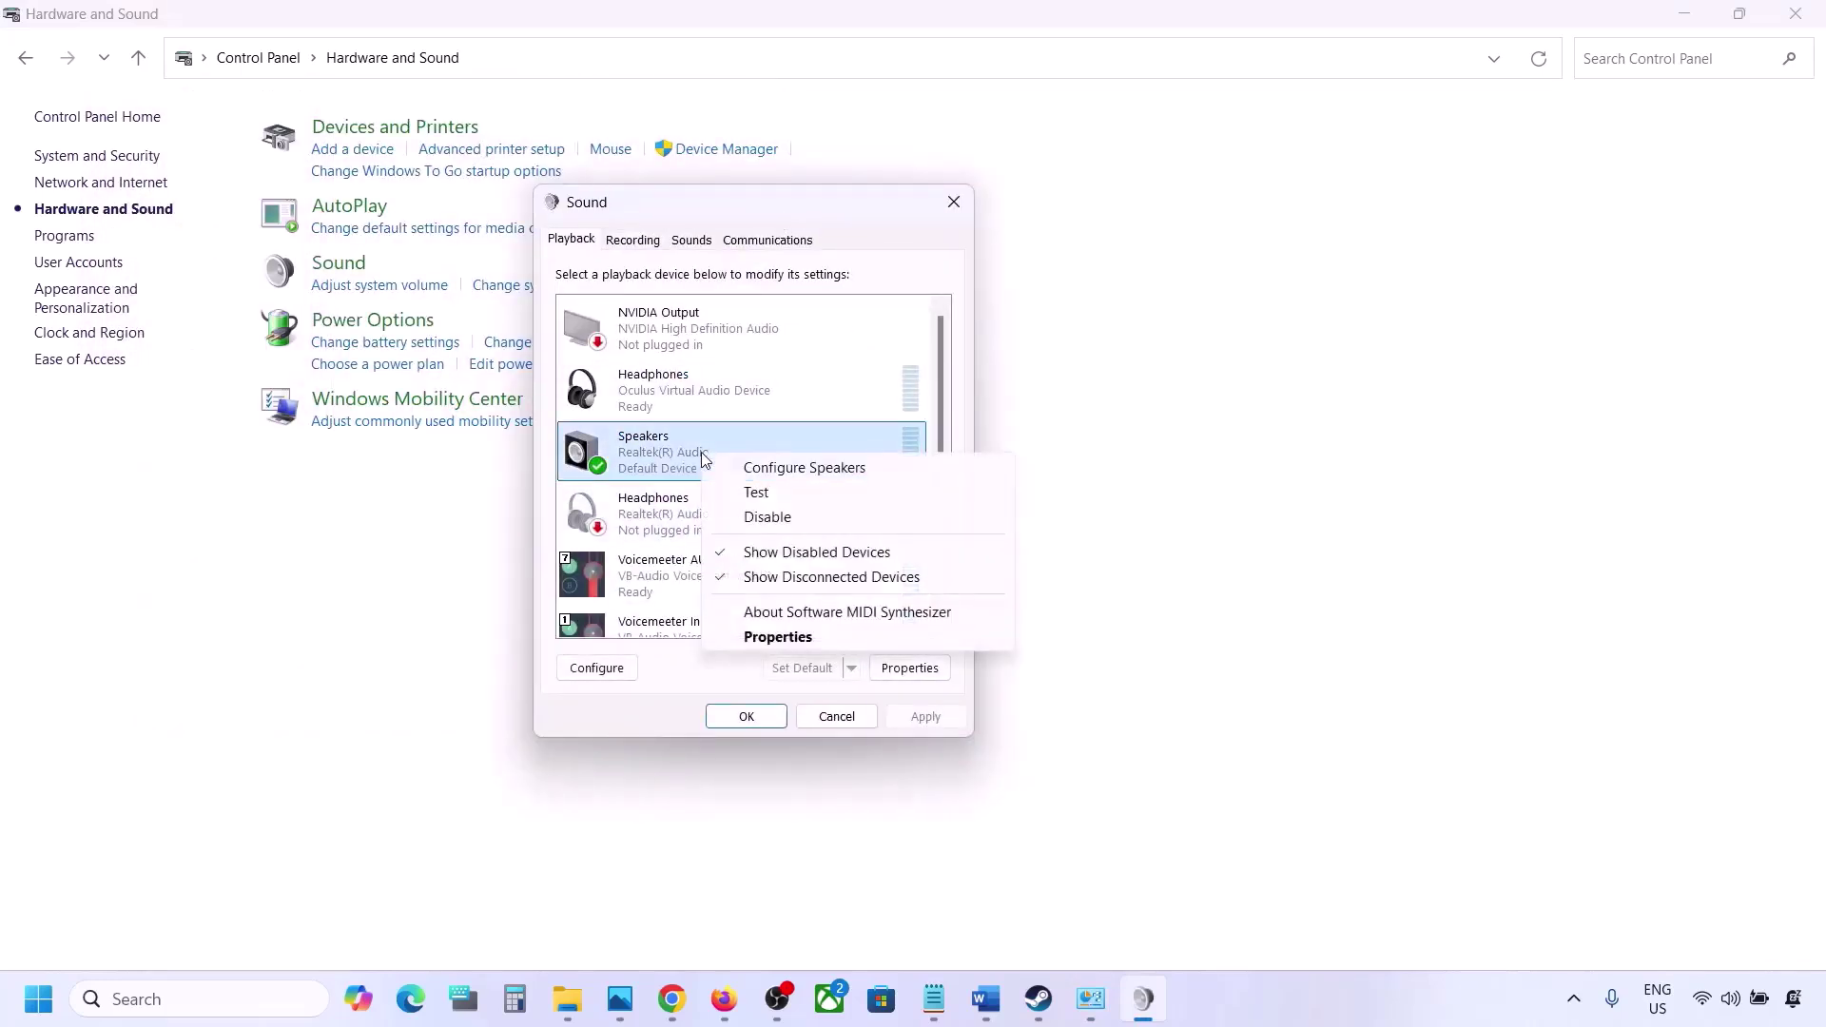
{"action": "left_click", "coordinate": [777, 638]}
{"action": "left_click", "coordinate": [797, 328]}
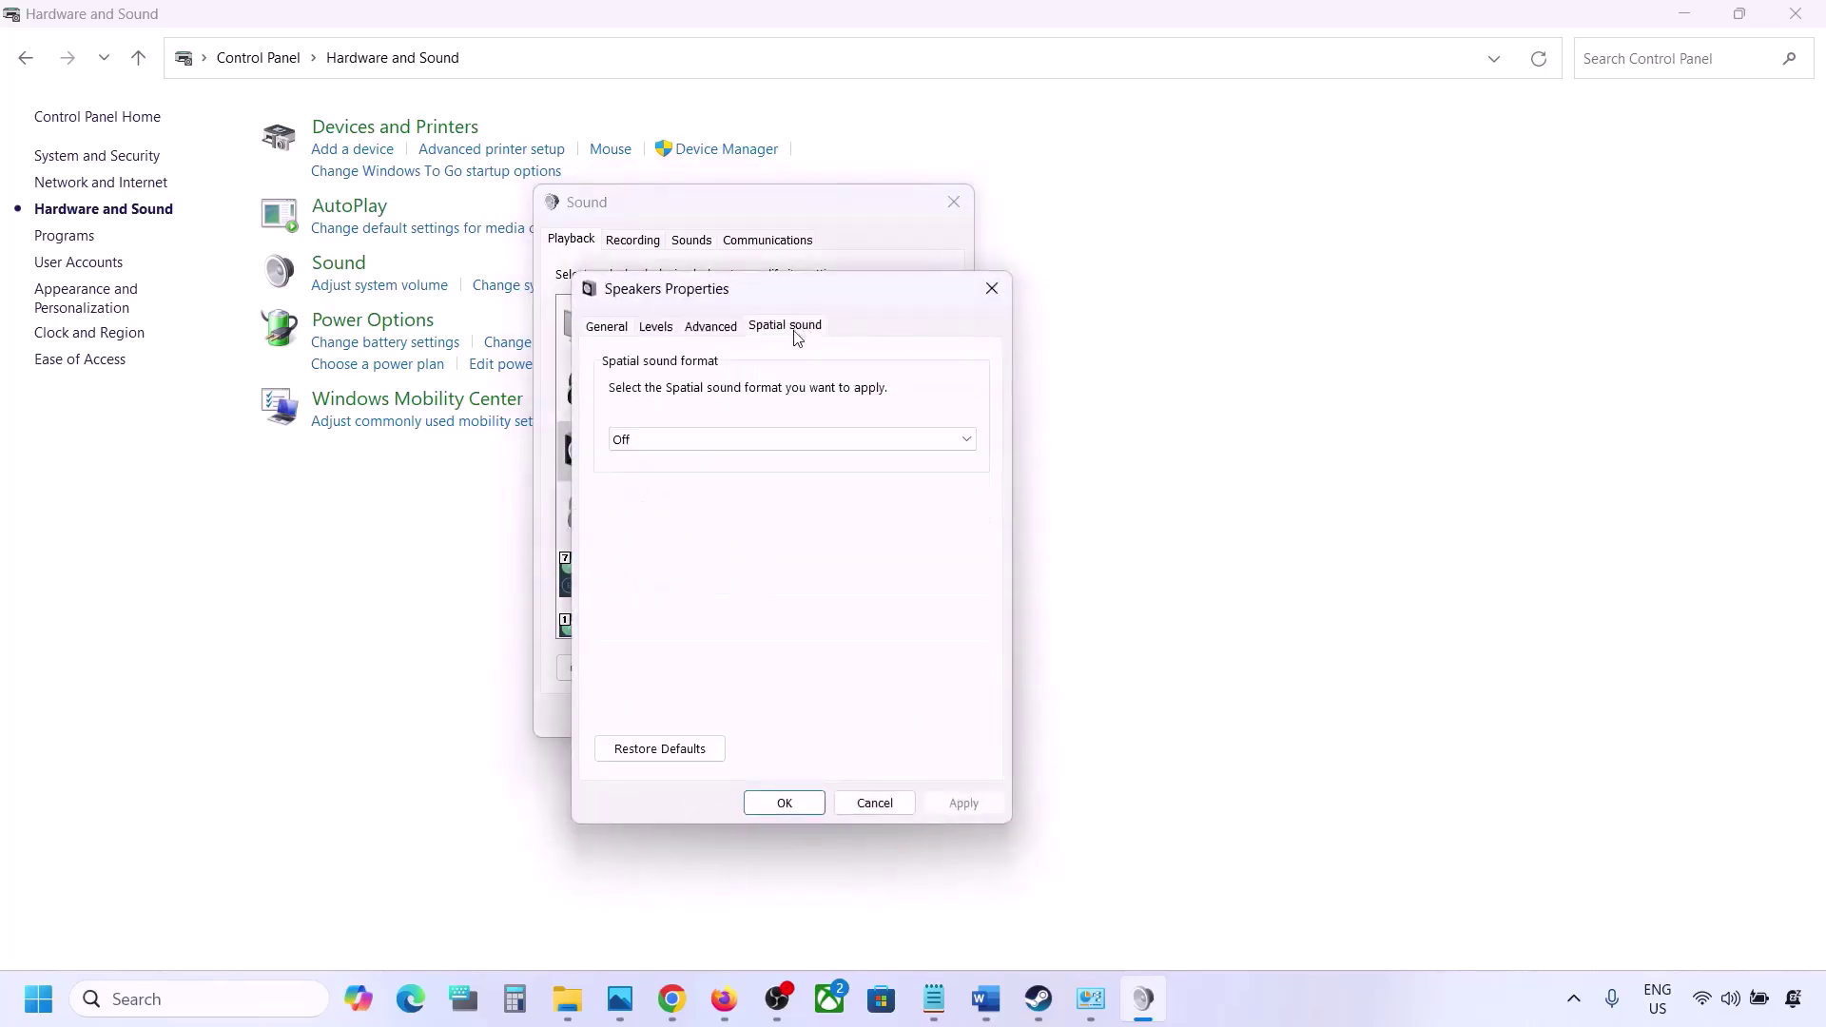
{"action": "left_click", "coordinate": [686, 438]}
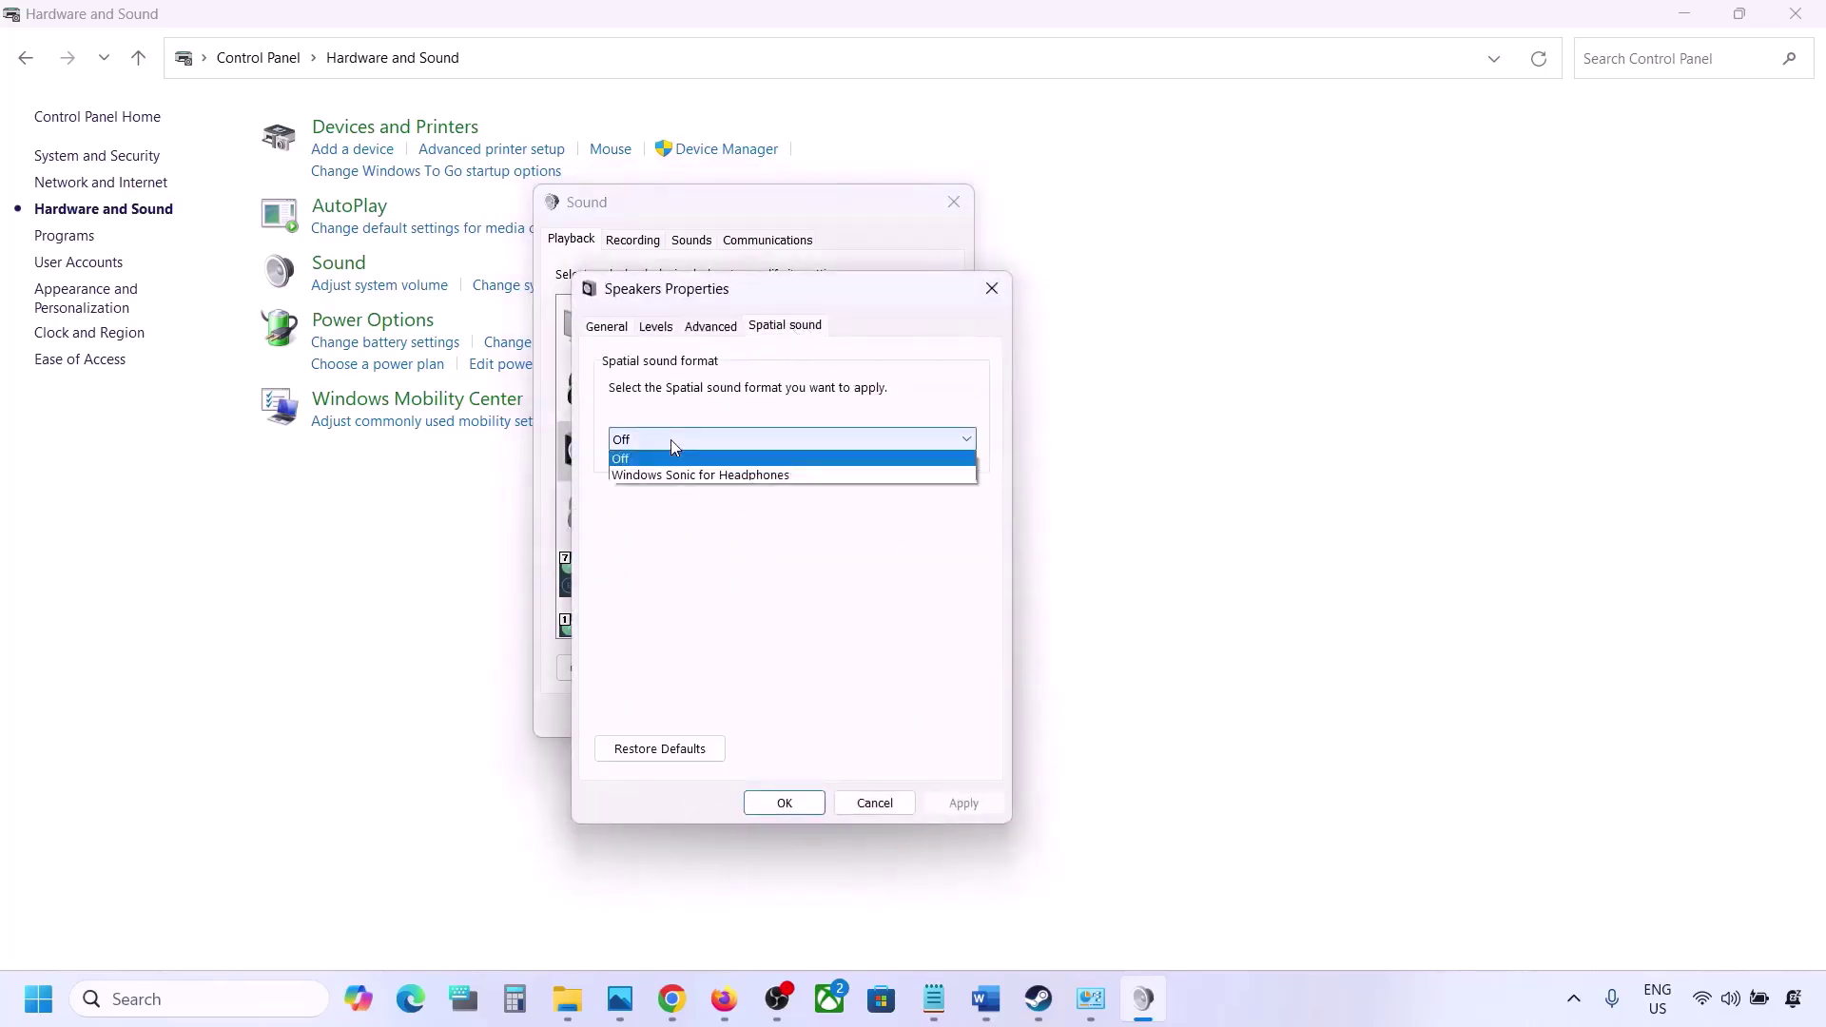
{"action": "left_click", "coordinate": [633, 469]}
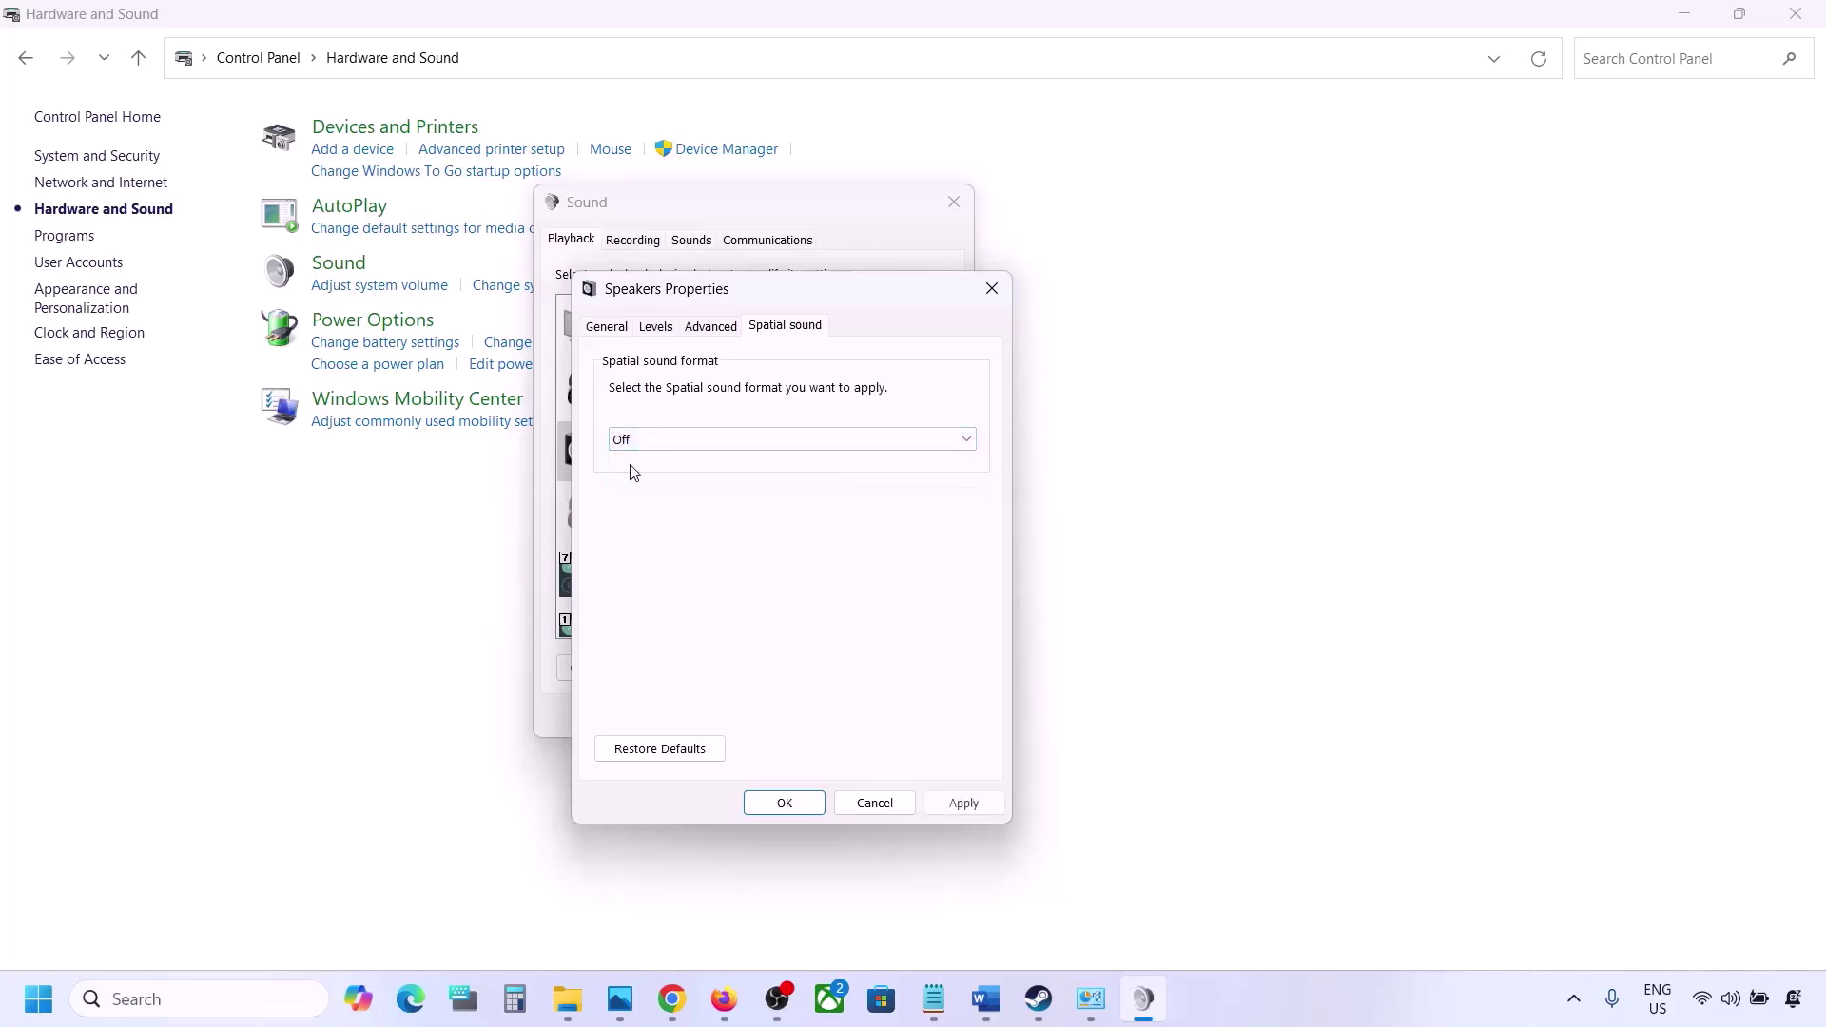
{"action": "left_click", "coordinate": [803, 805]}
{"action": "left_click", "coordinate": [768, 718]}
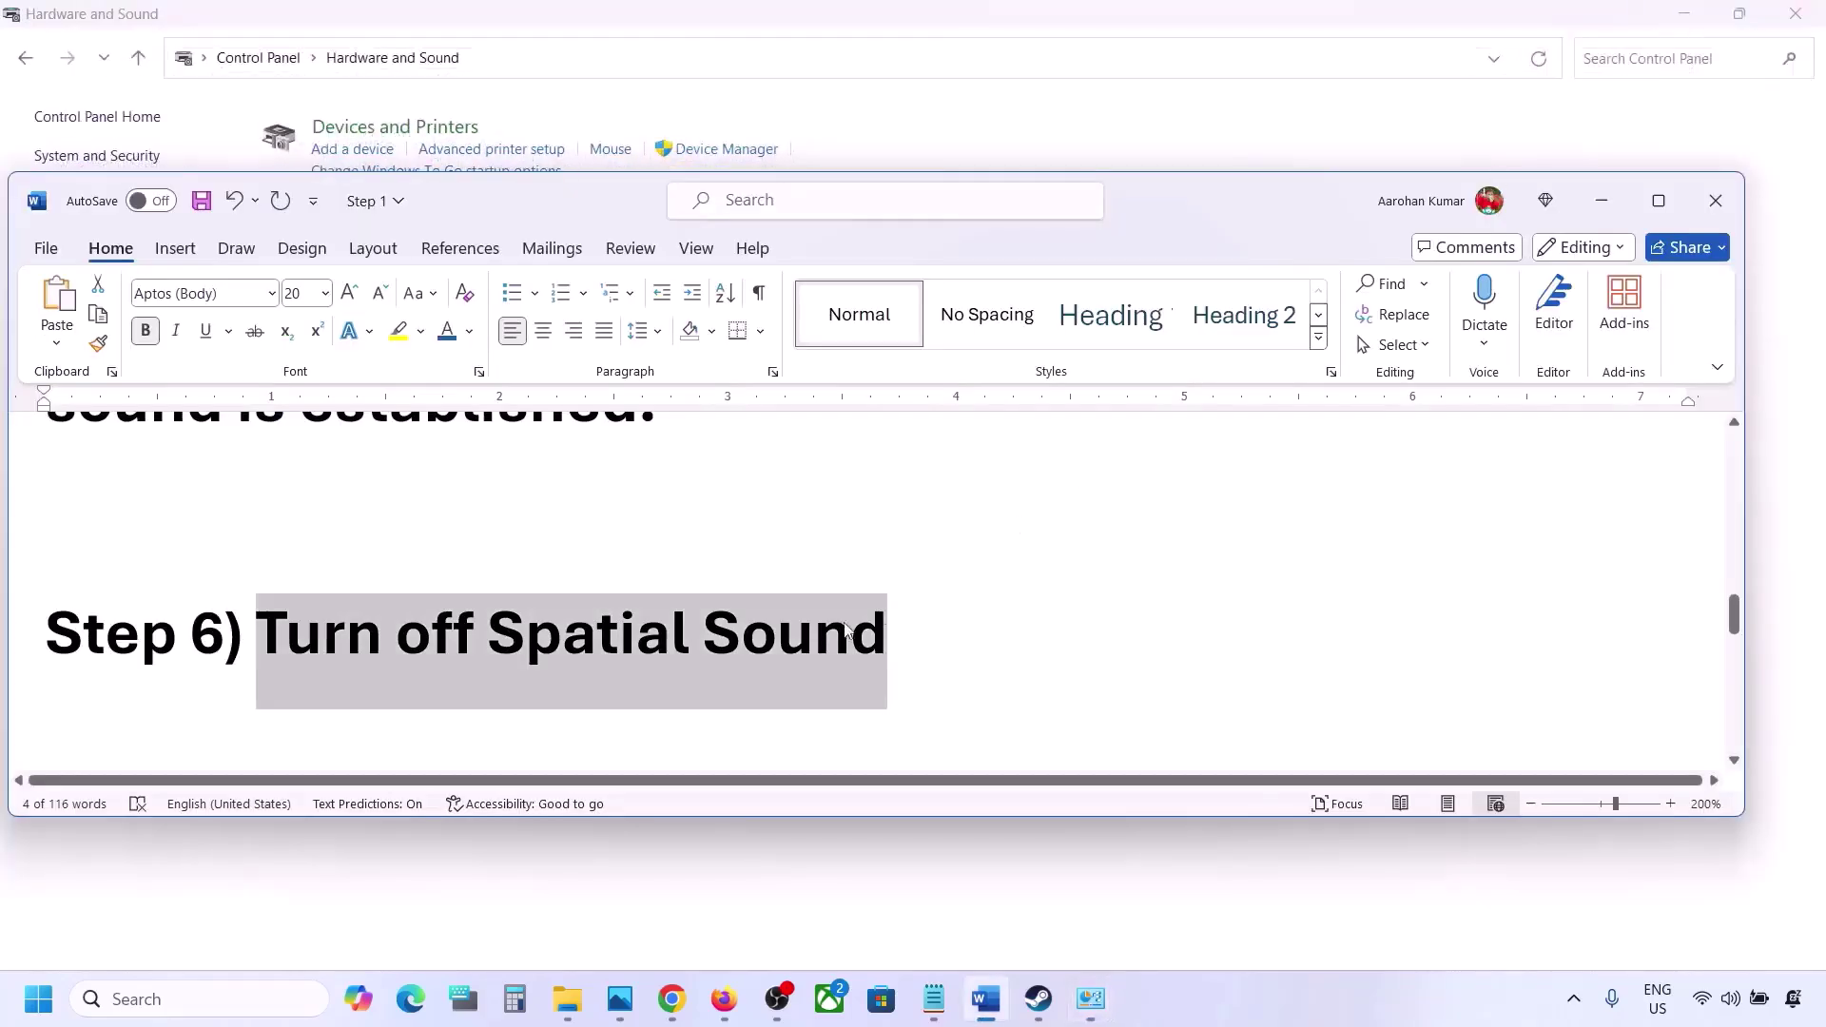
- Maximize the Word guide and highlight Step 7's text on disabling Oculus/voicemeeter devices in device manager
{"action": "scroll", "coordinate": [837, 627], "scroll_direction": "down", "scroll_amount": 3}
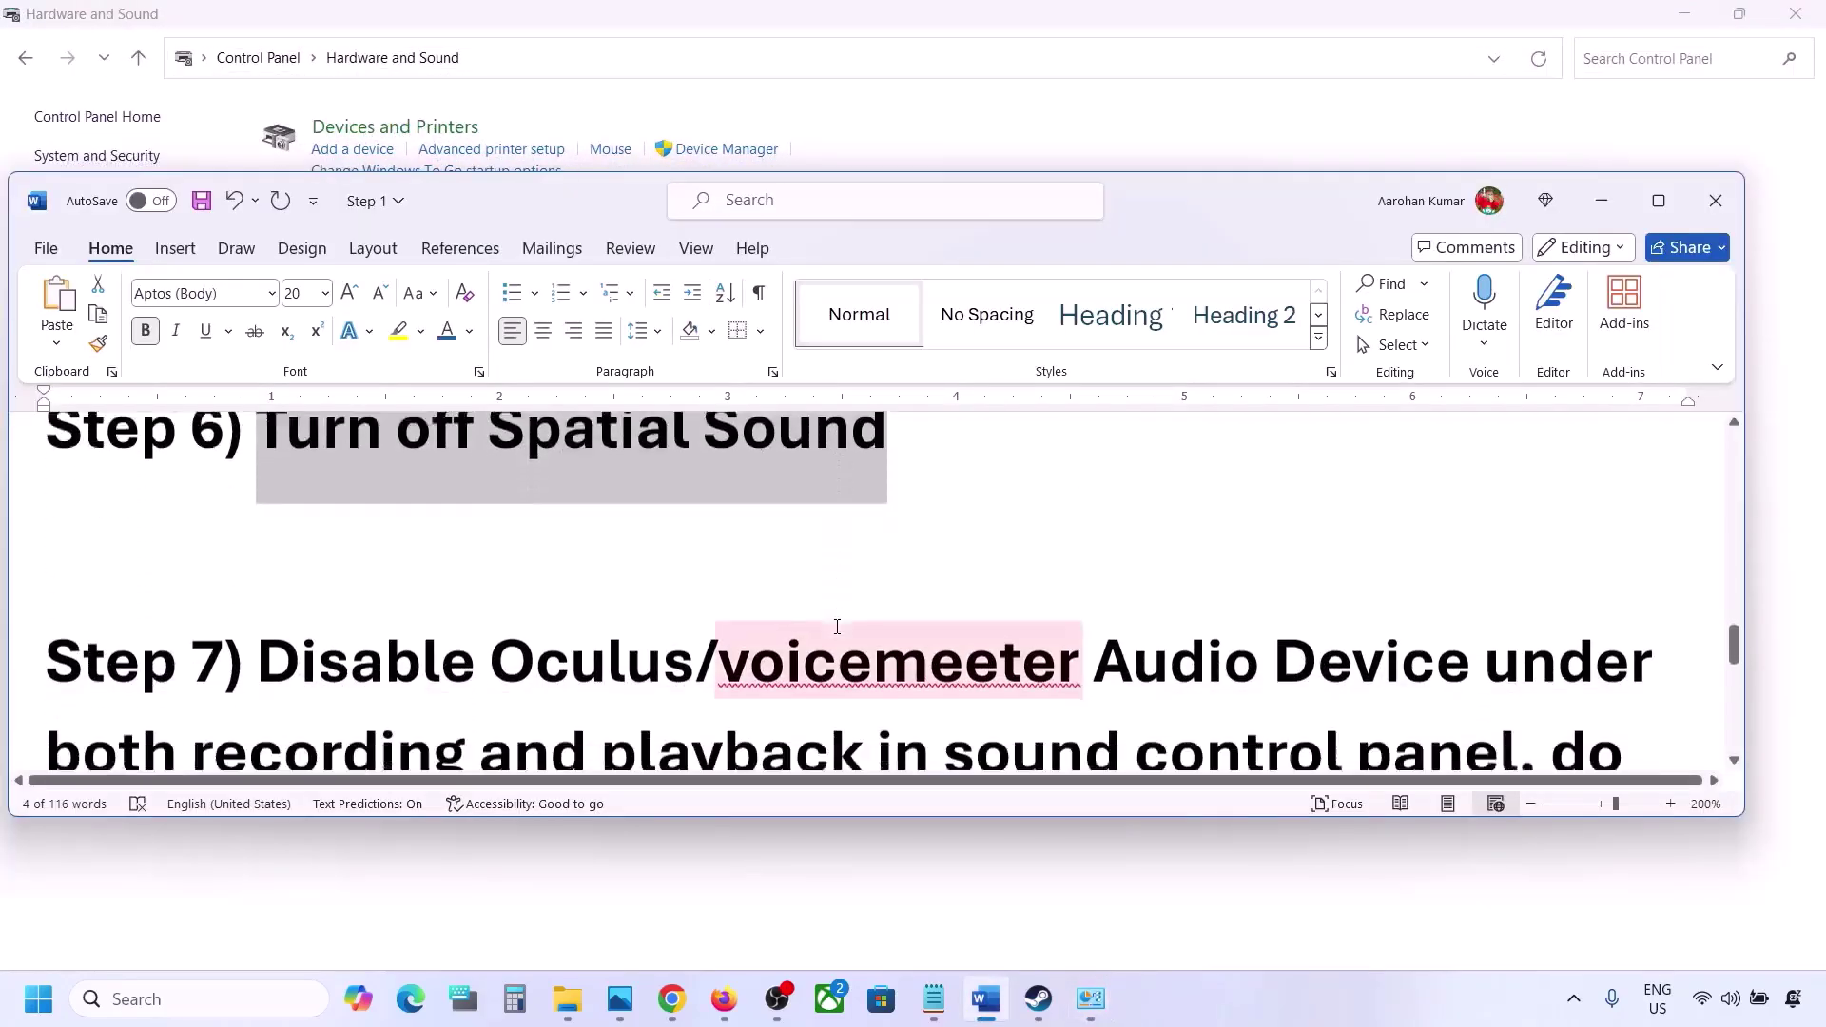
{"action": "left_click", "coordinate": [1659, 200]}
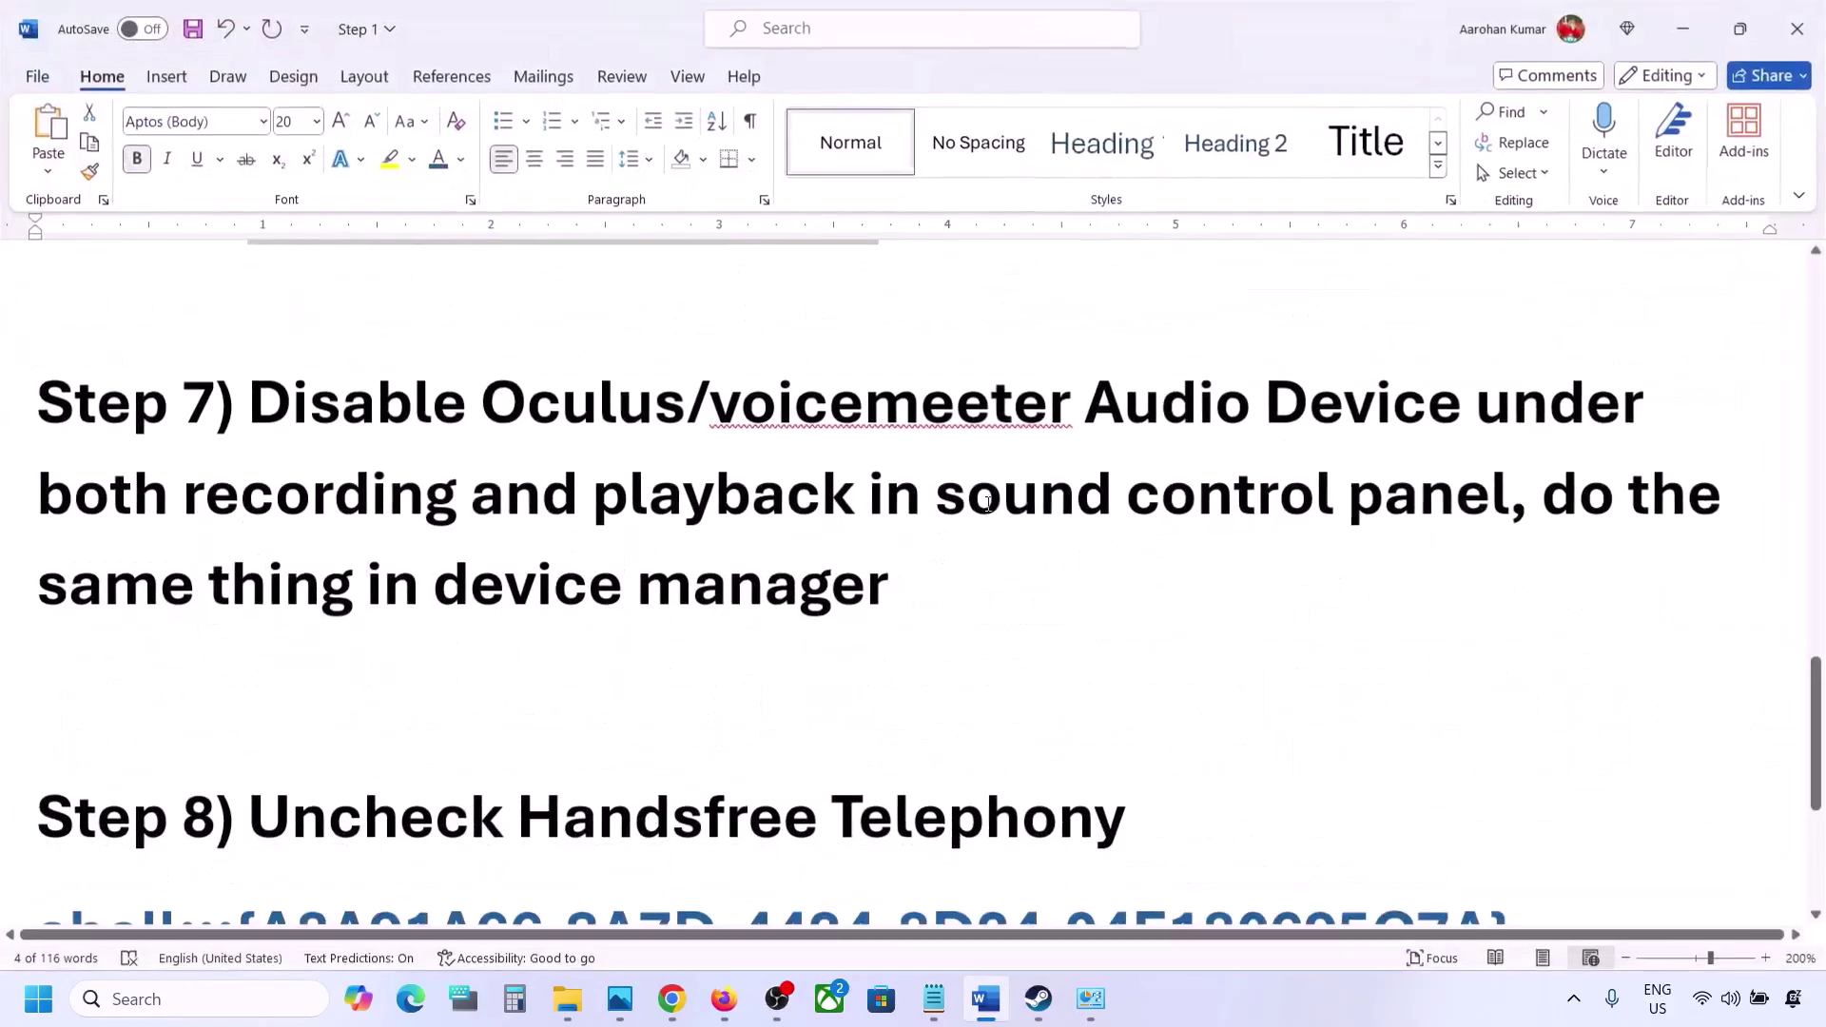
{"action": "scroll", "coordinate": [546, 620], "scroll_direction": "up", "scroll_amount": 2}
{"action": "left_click_drag", "start_coordinate": [484, 606], "coordinate": [1010, 613]}
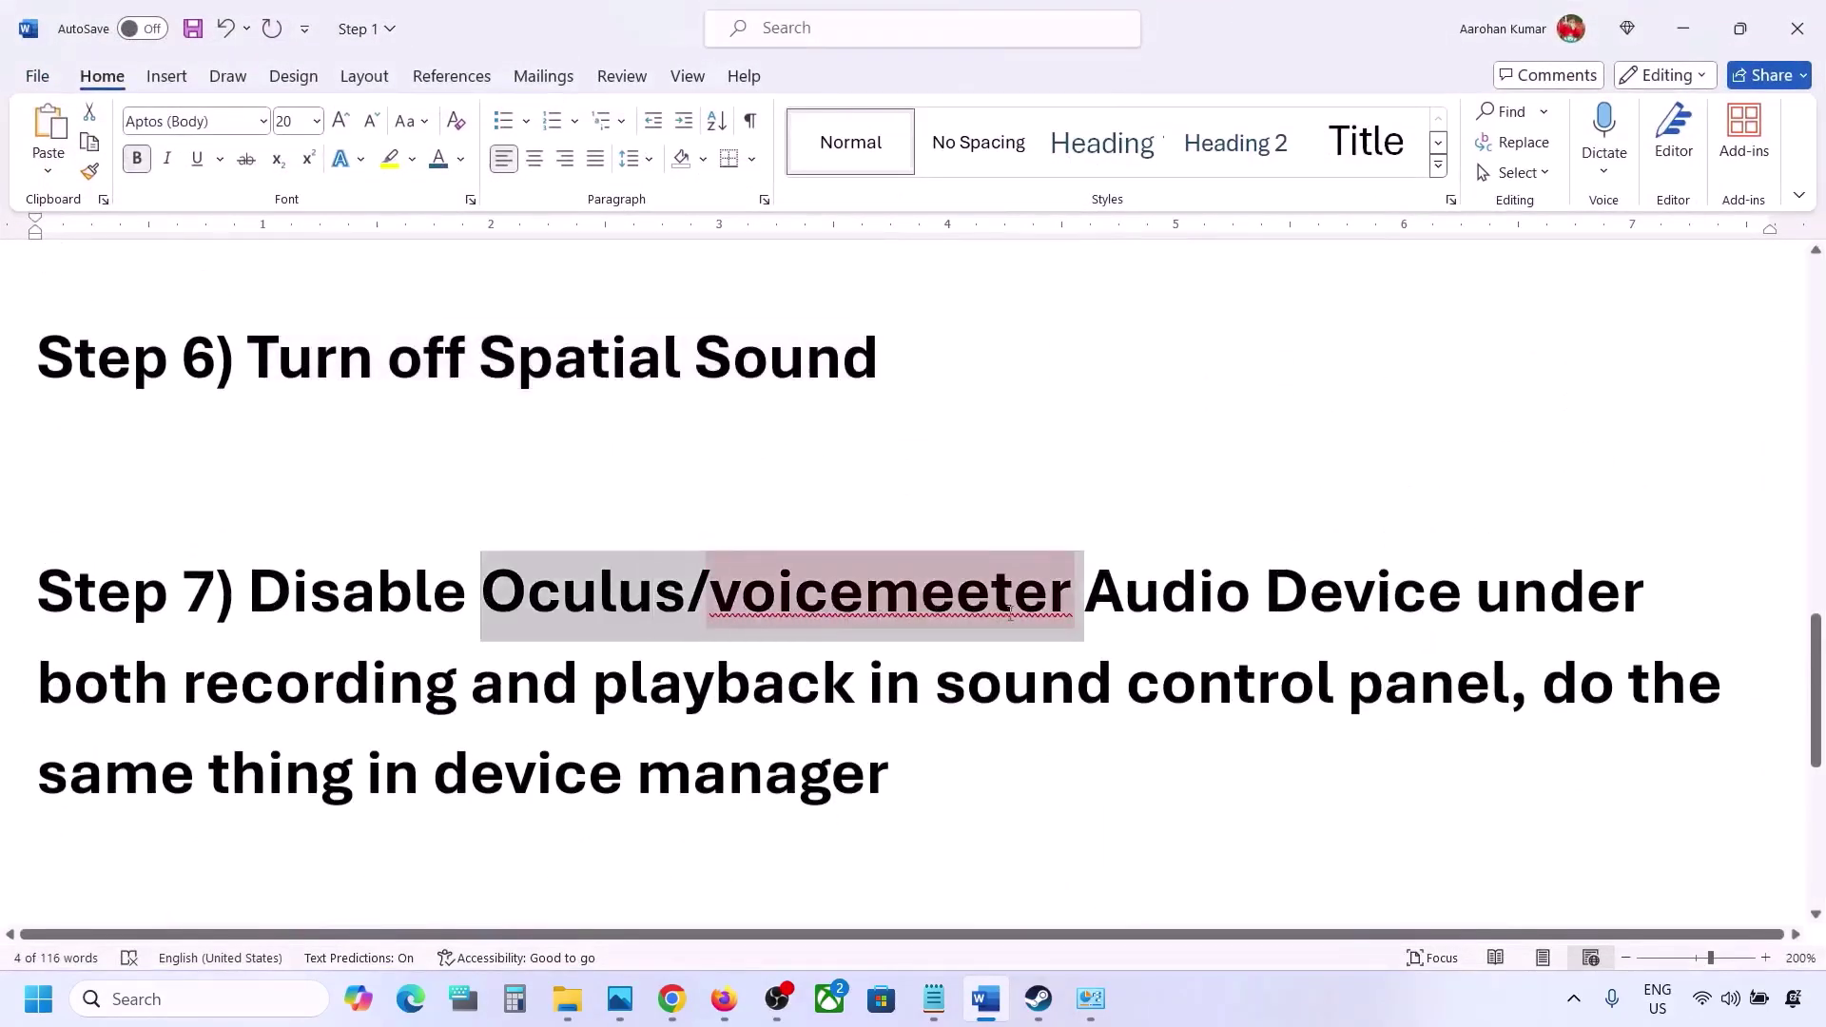
{"action": "left_click", "coordinate": [1170, 604]}
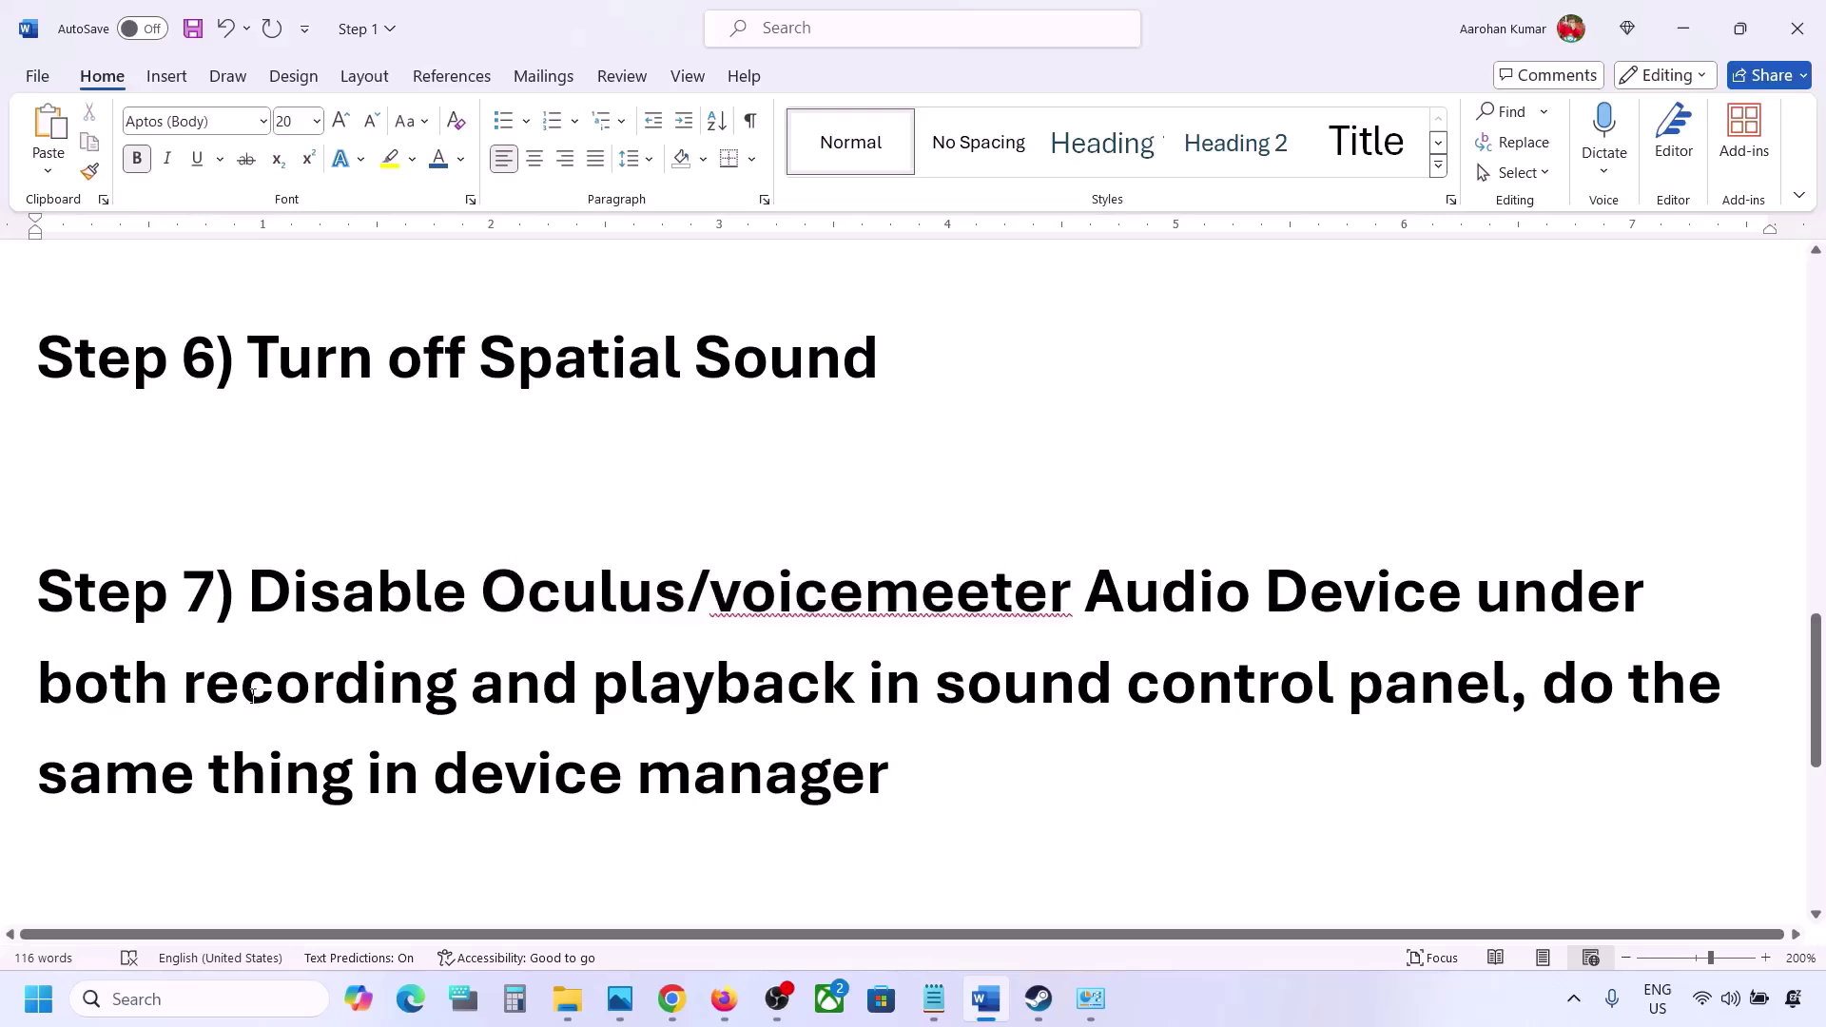
{"action": "left_click_drag", "start_coordinate": [249, 591], "coordinate": [1341, 694]}
{"action": "left_click_drag", "start_coordinate": [251, 766], "coordinate": [889, 795]}
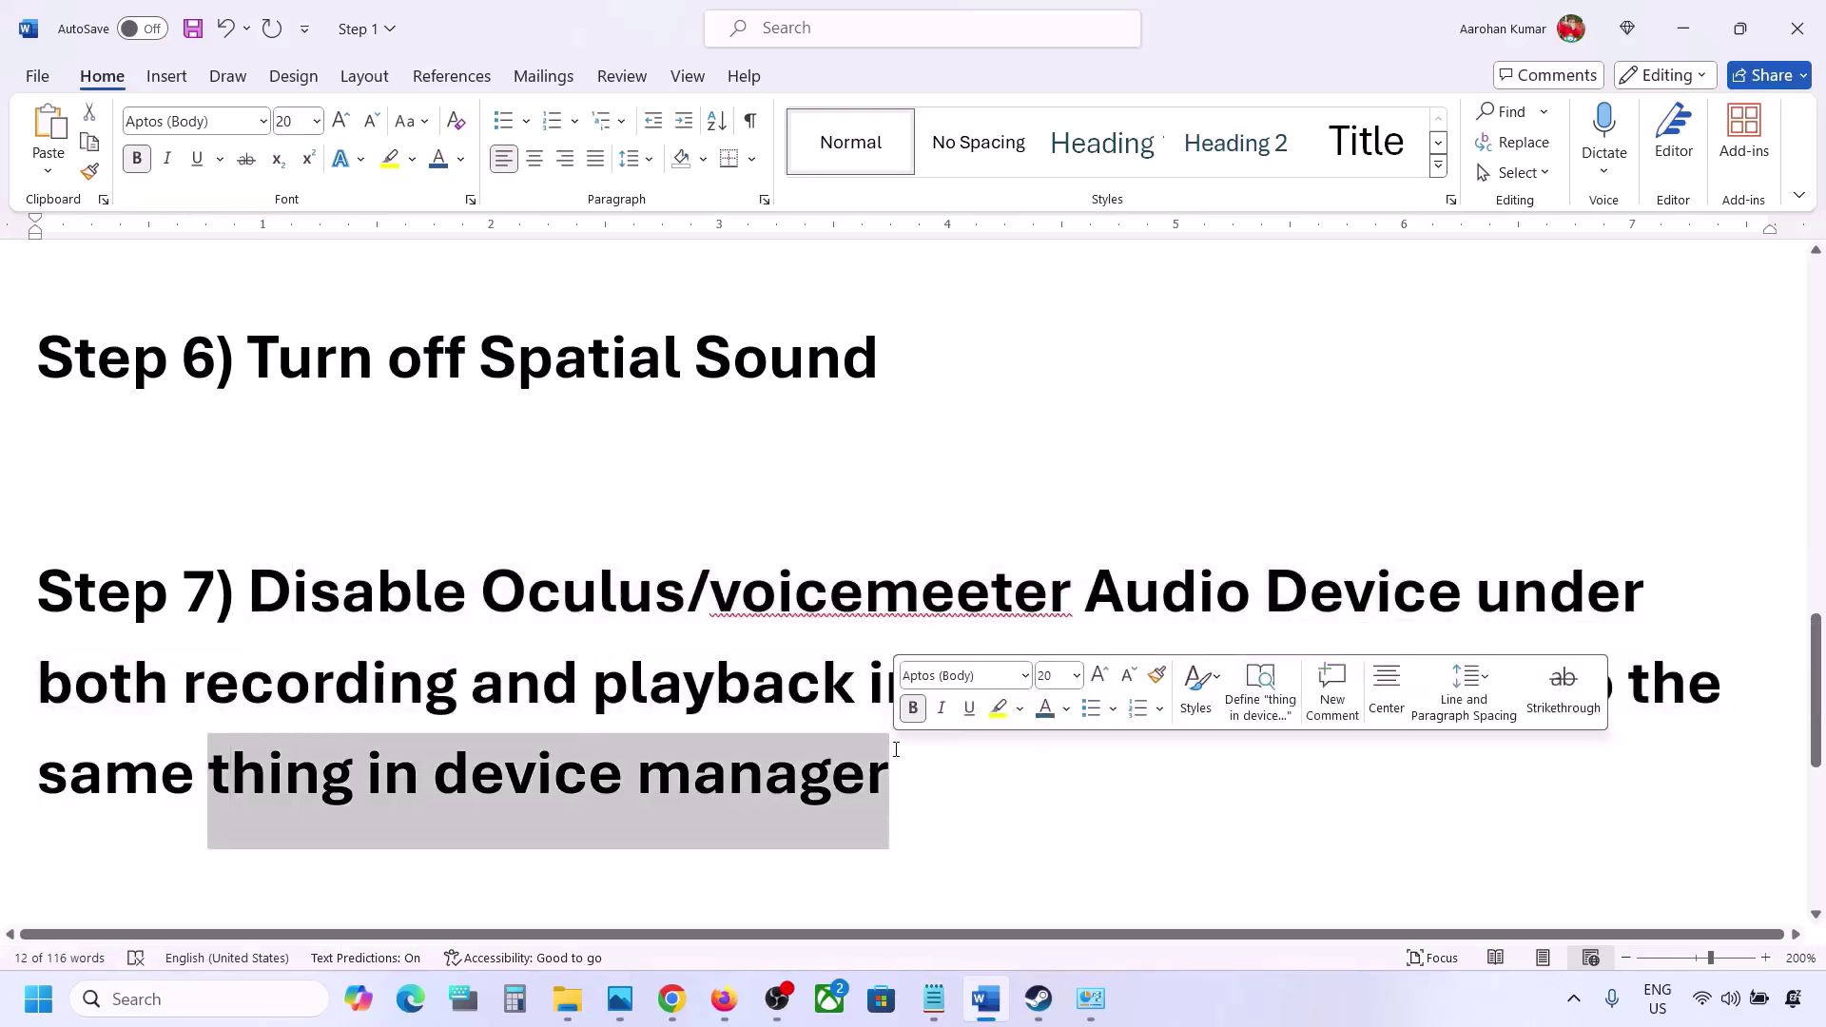
- Launch Control Panel via a 'control' search and go to Hardware and Sound > Sound
{"action": "left_click", "coordinate": [188, 997]}
{"action": "type", "text": "control"}
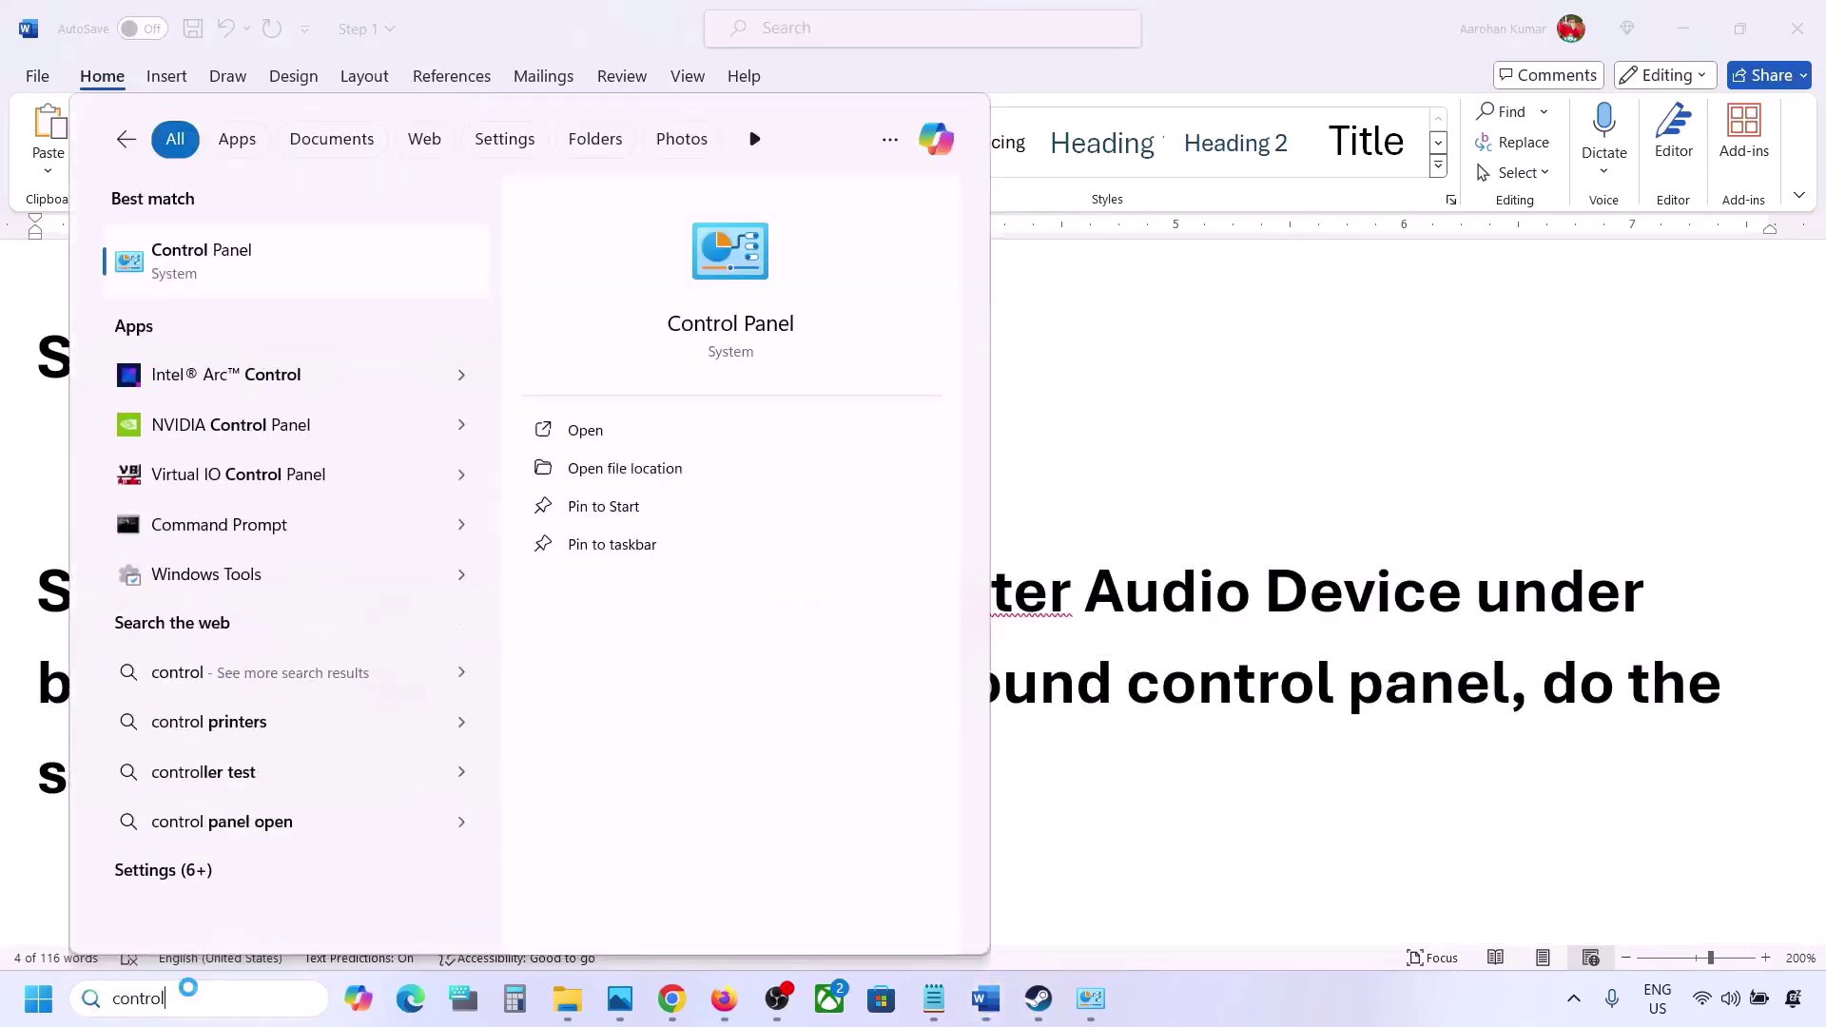
{"action": "key", "text": "Return"}
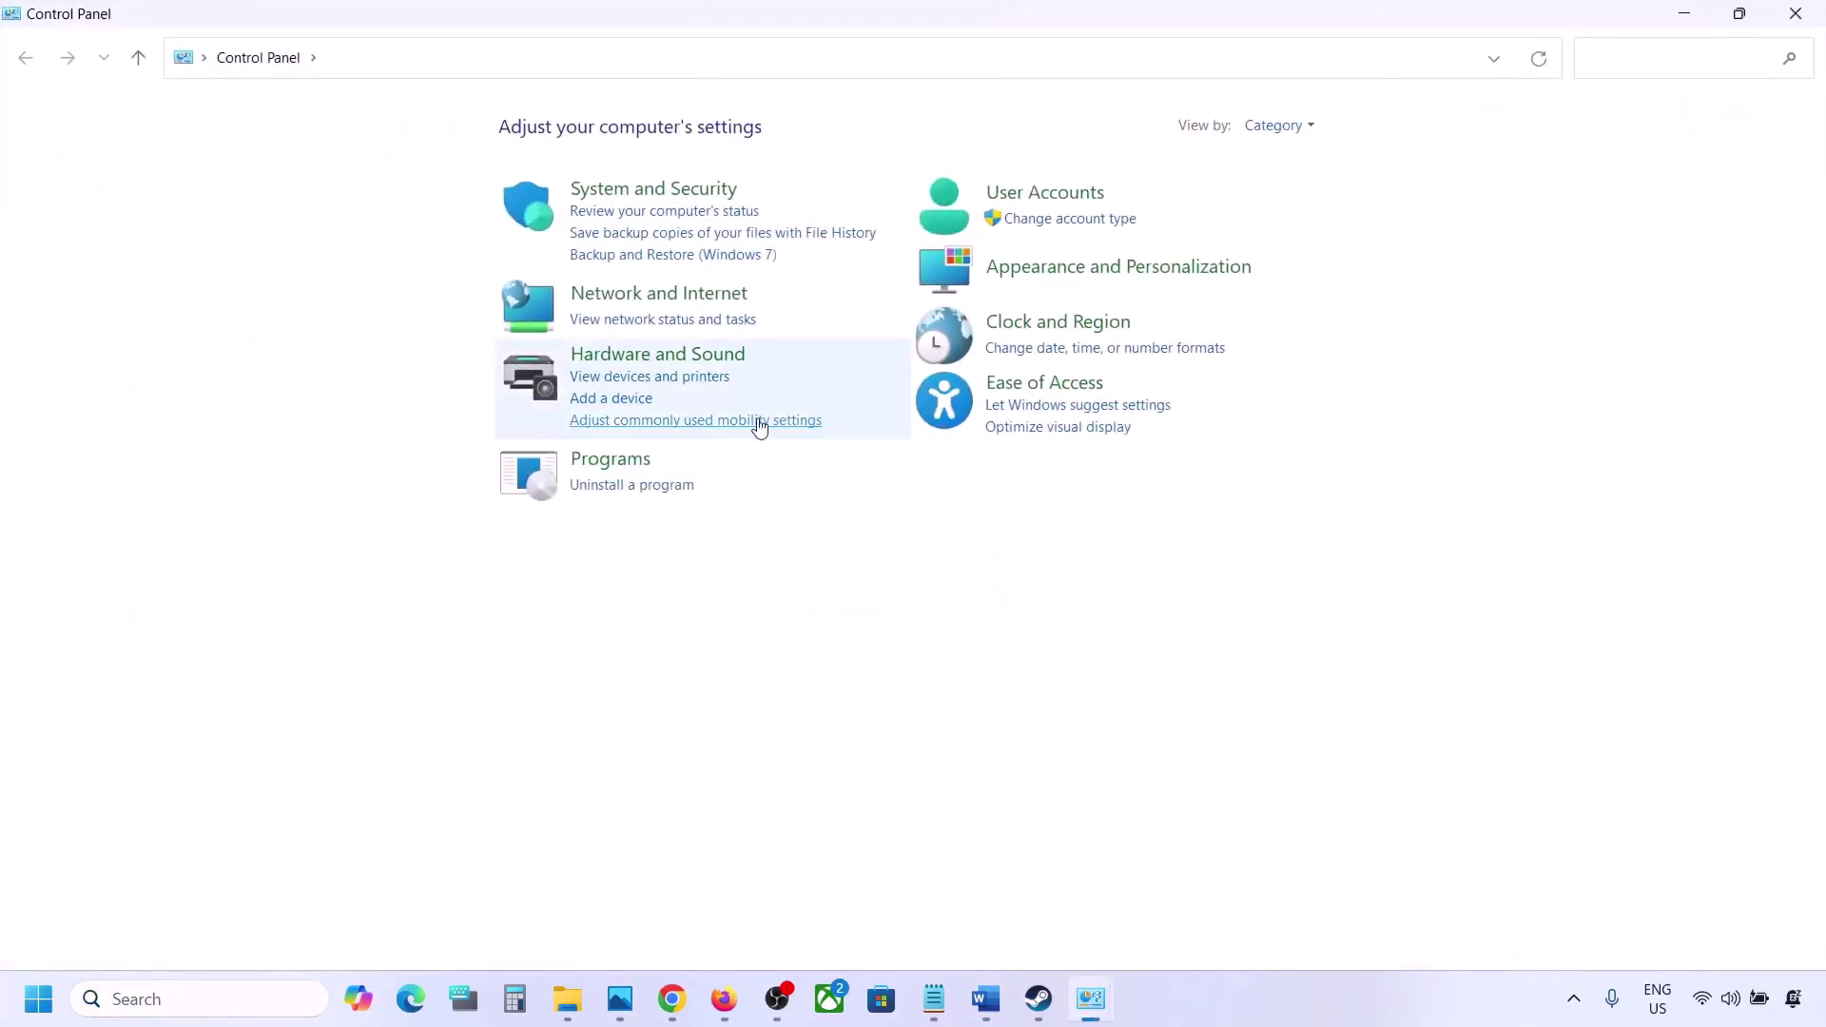
{"action": "left_click", "coordinate": [620, 361]}
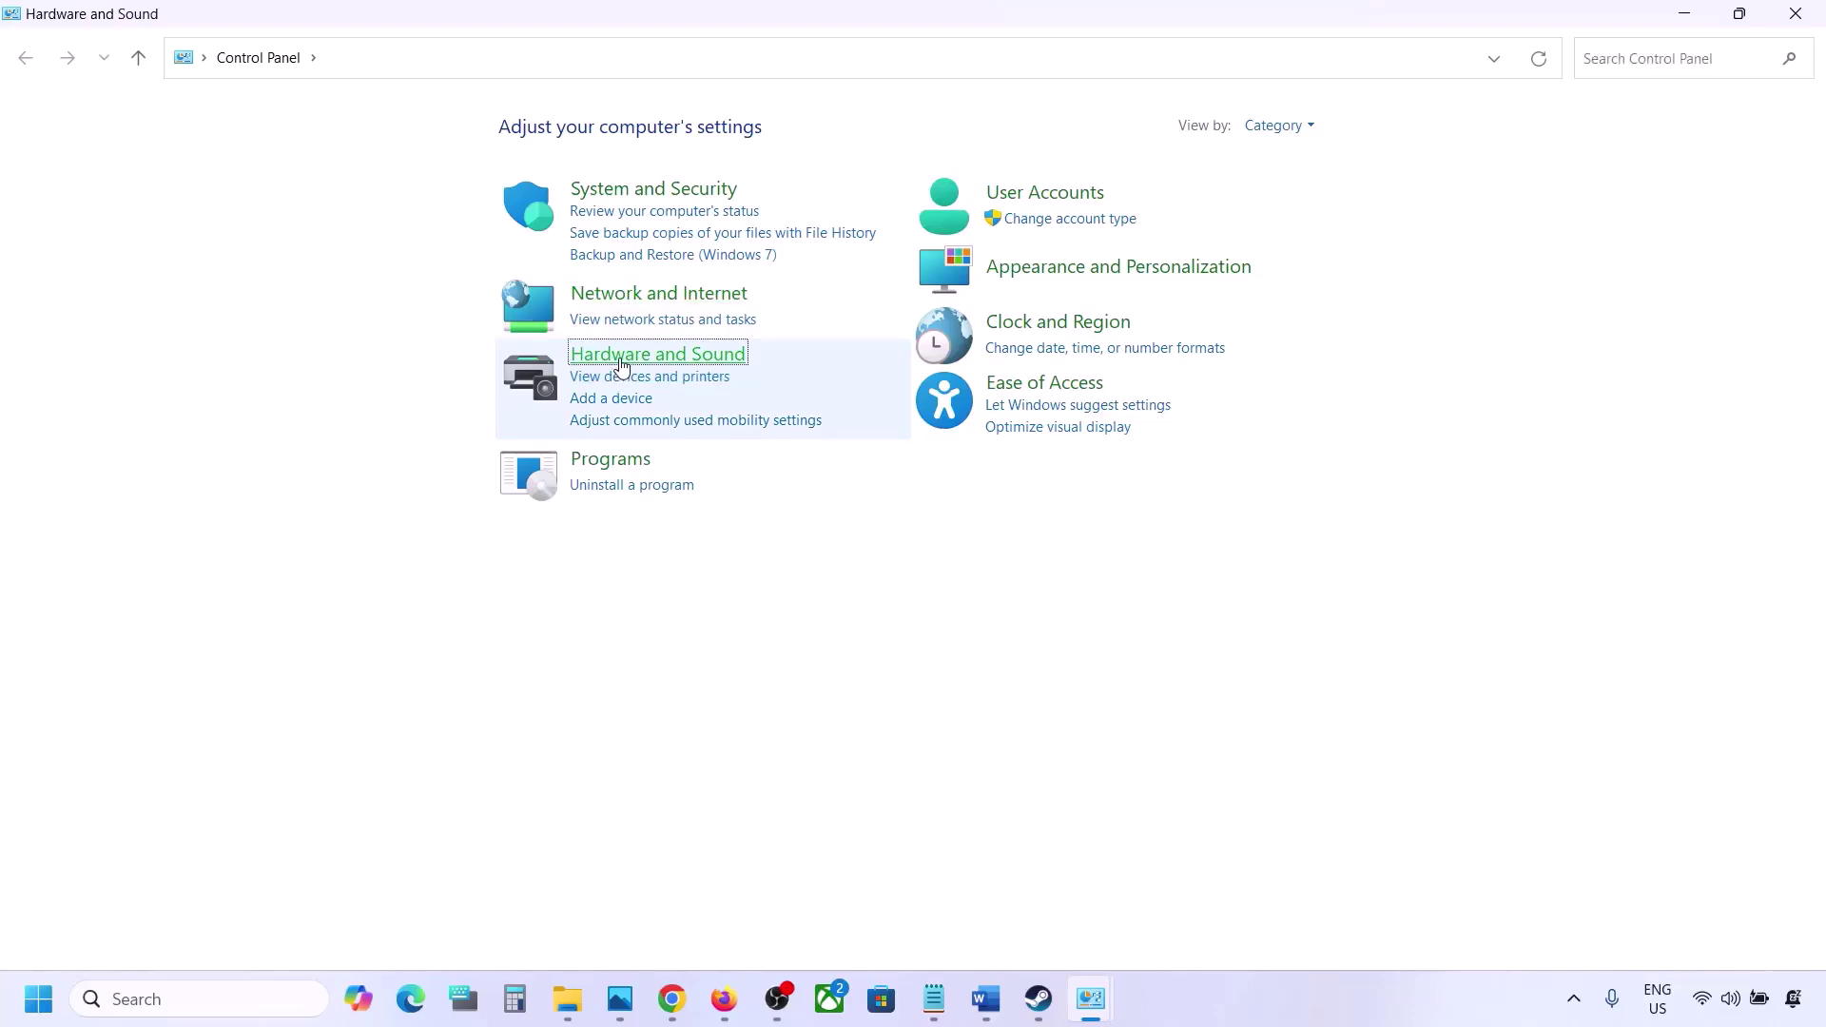
{"action": "left_click", "coordinate": [354, 270]}
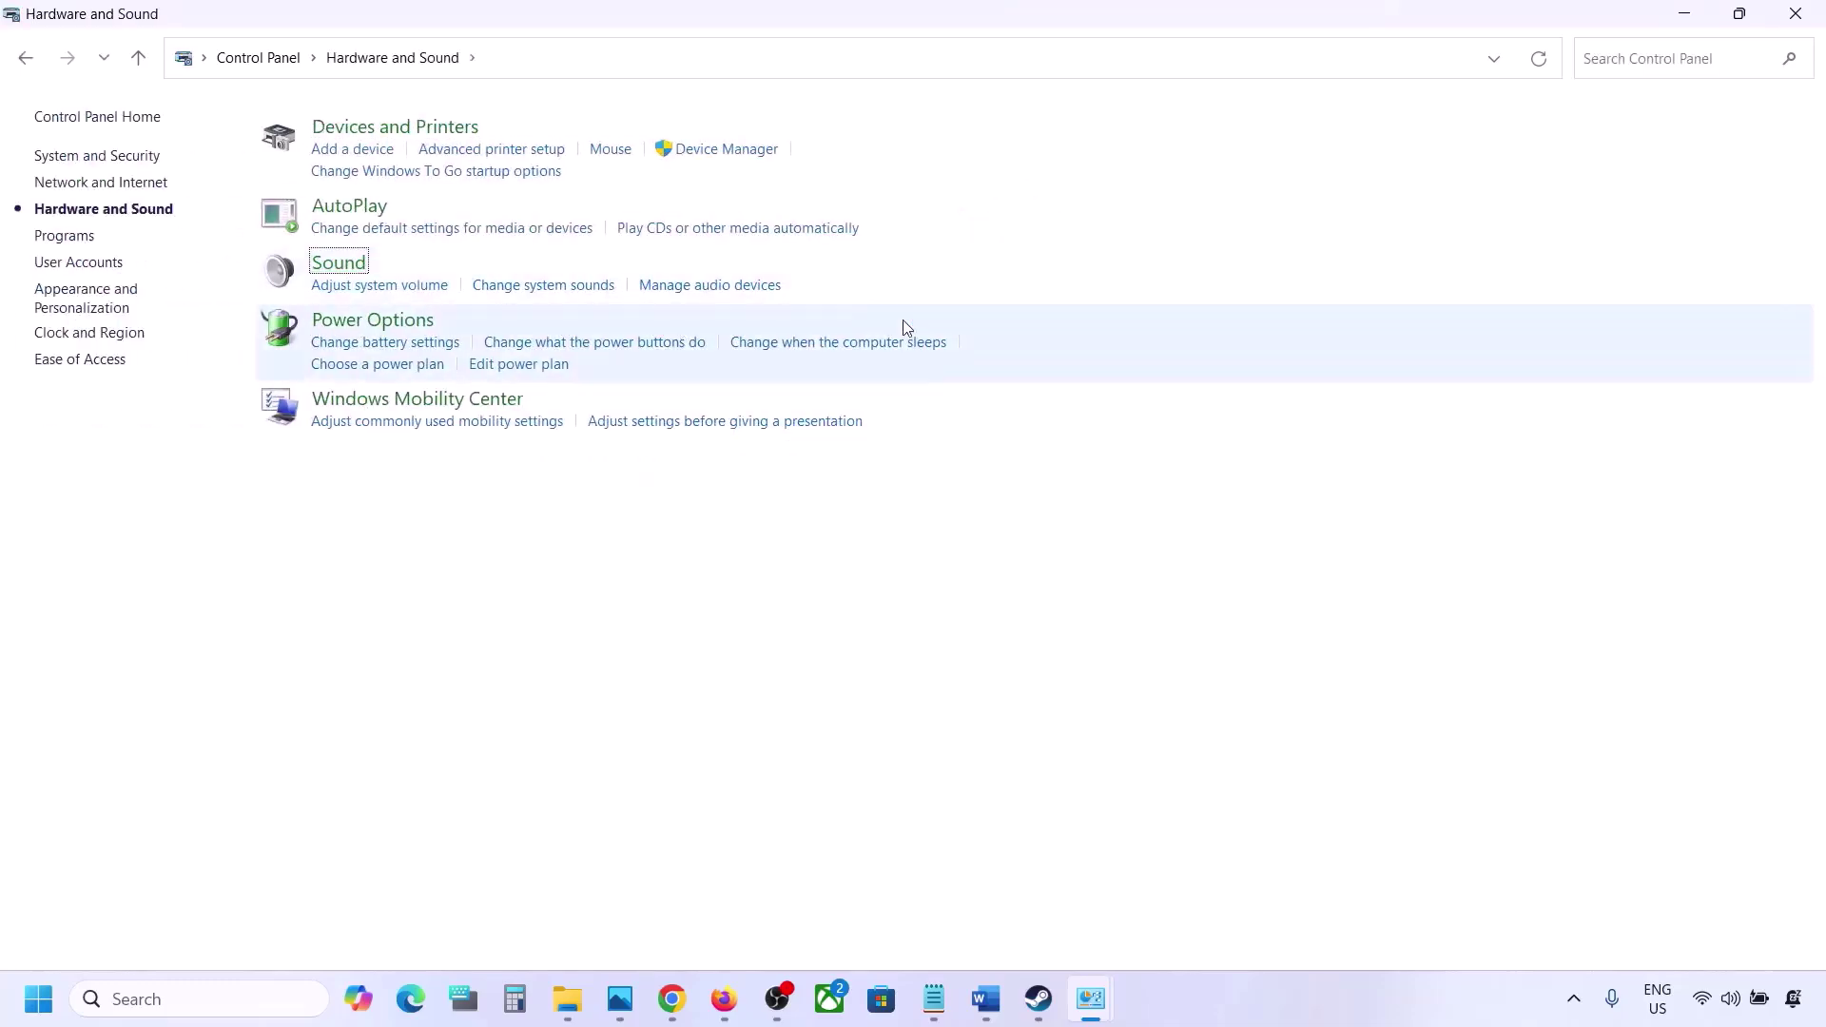
- Move the Sound dialog right, select Realtek Speakers and review the Oculus and Voicemeeter playback devices
{"action": "left_click_drag", "start_coordinate": [359, 155], "coordinate": [1070, 202]}
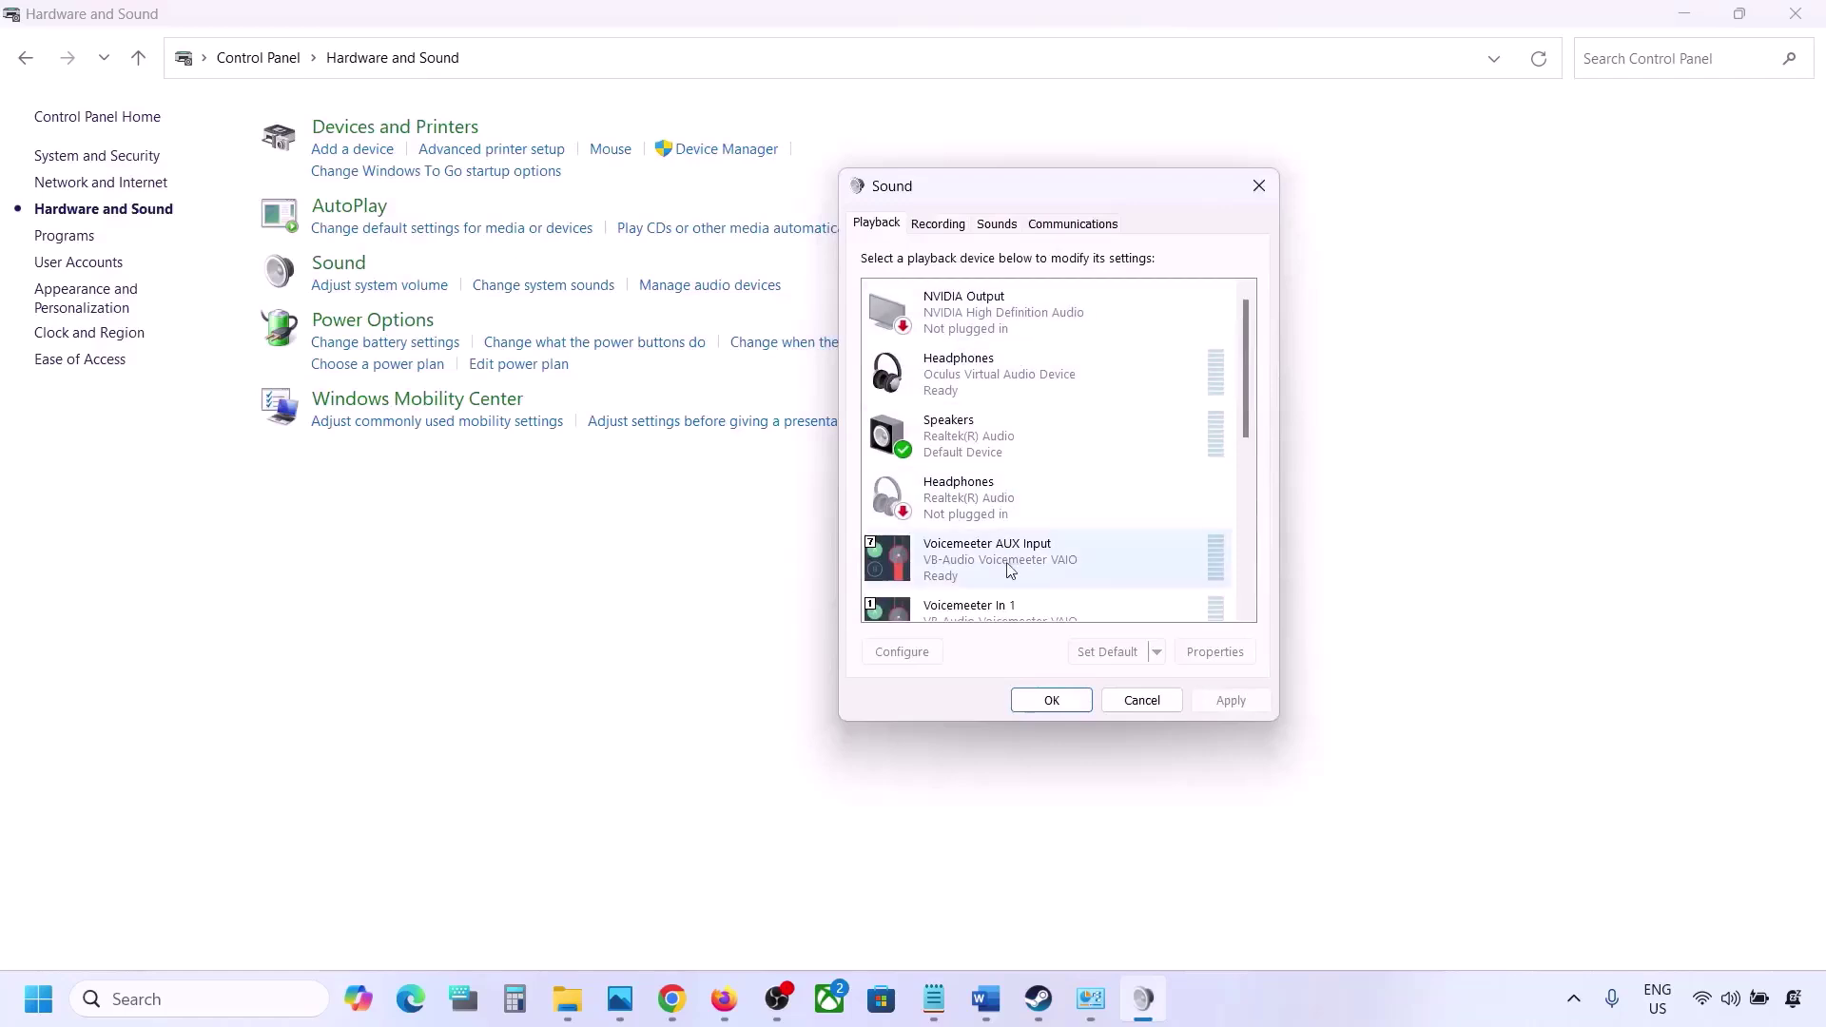
{"action": "scroll", "coordinate": [1033, 465], "scroll_direction": "down", "scroll_amount": 5}
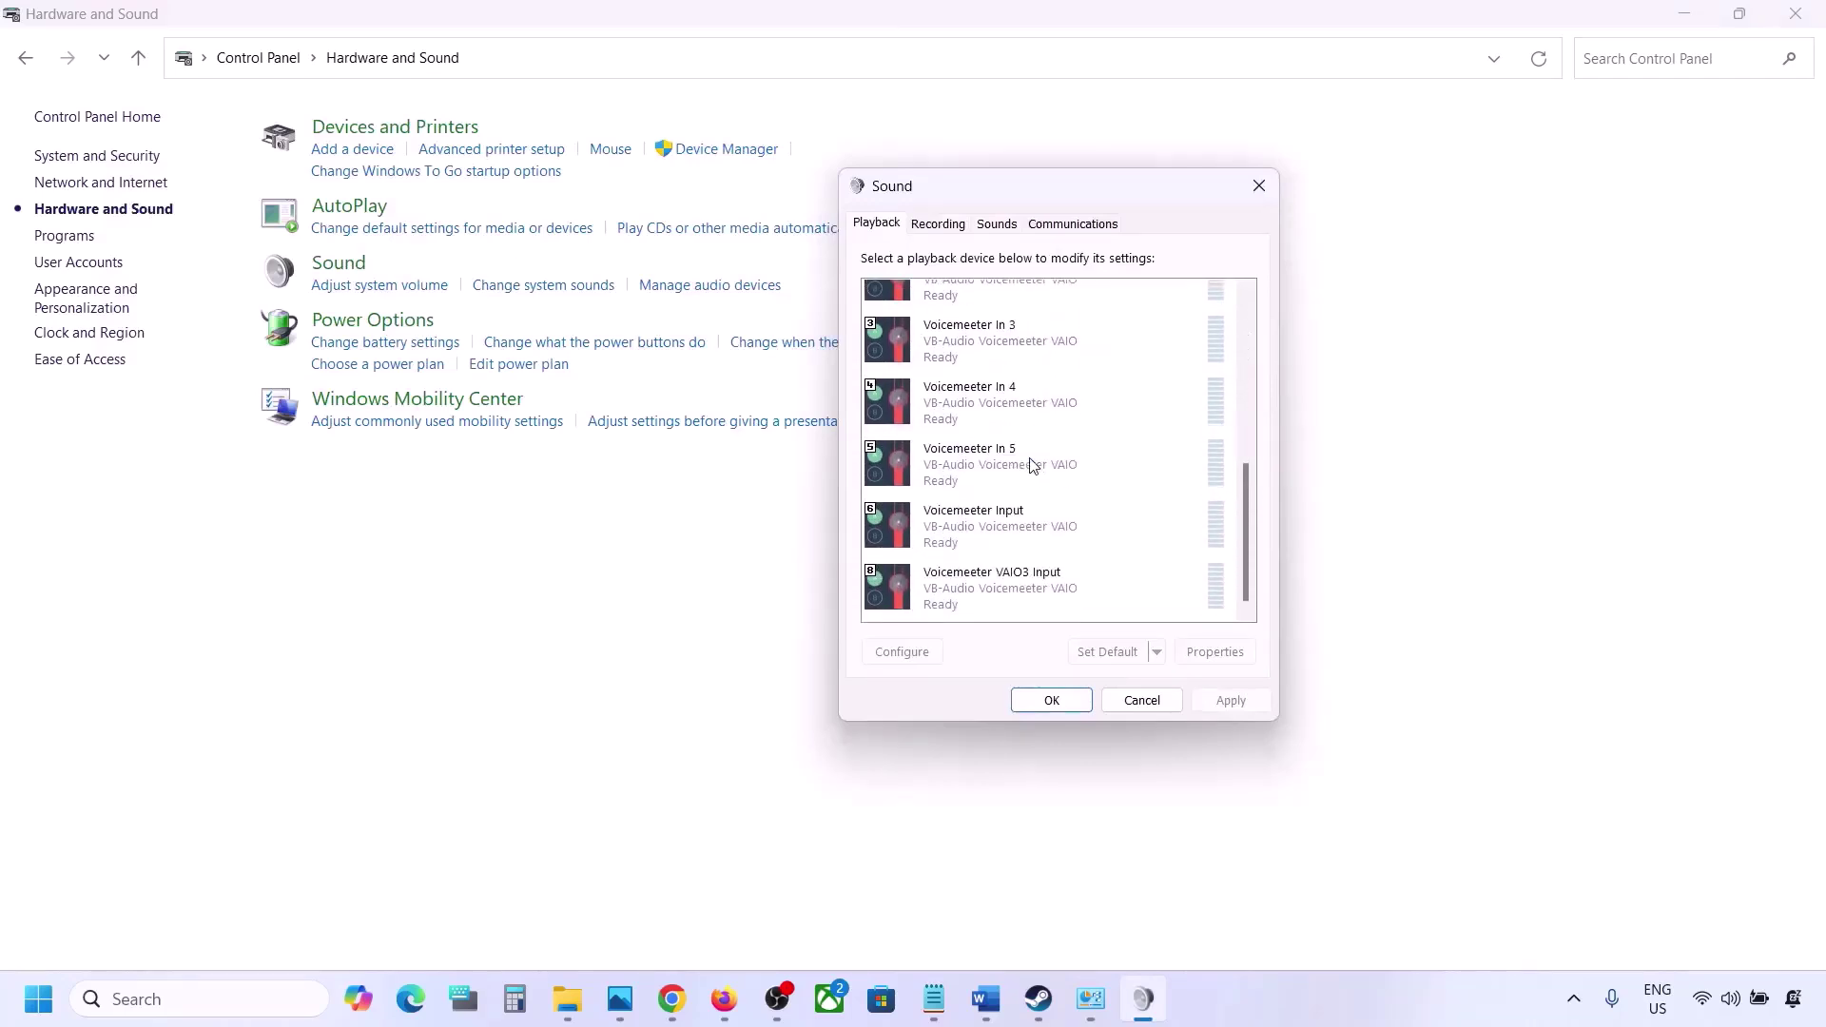
{"action": "scroll", "coordinate": [1033, 465], "scroll_direction": "up", "scroll_amount": 5}
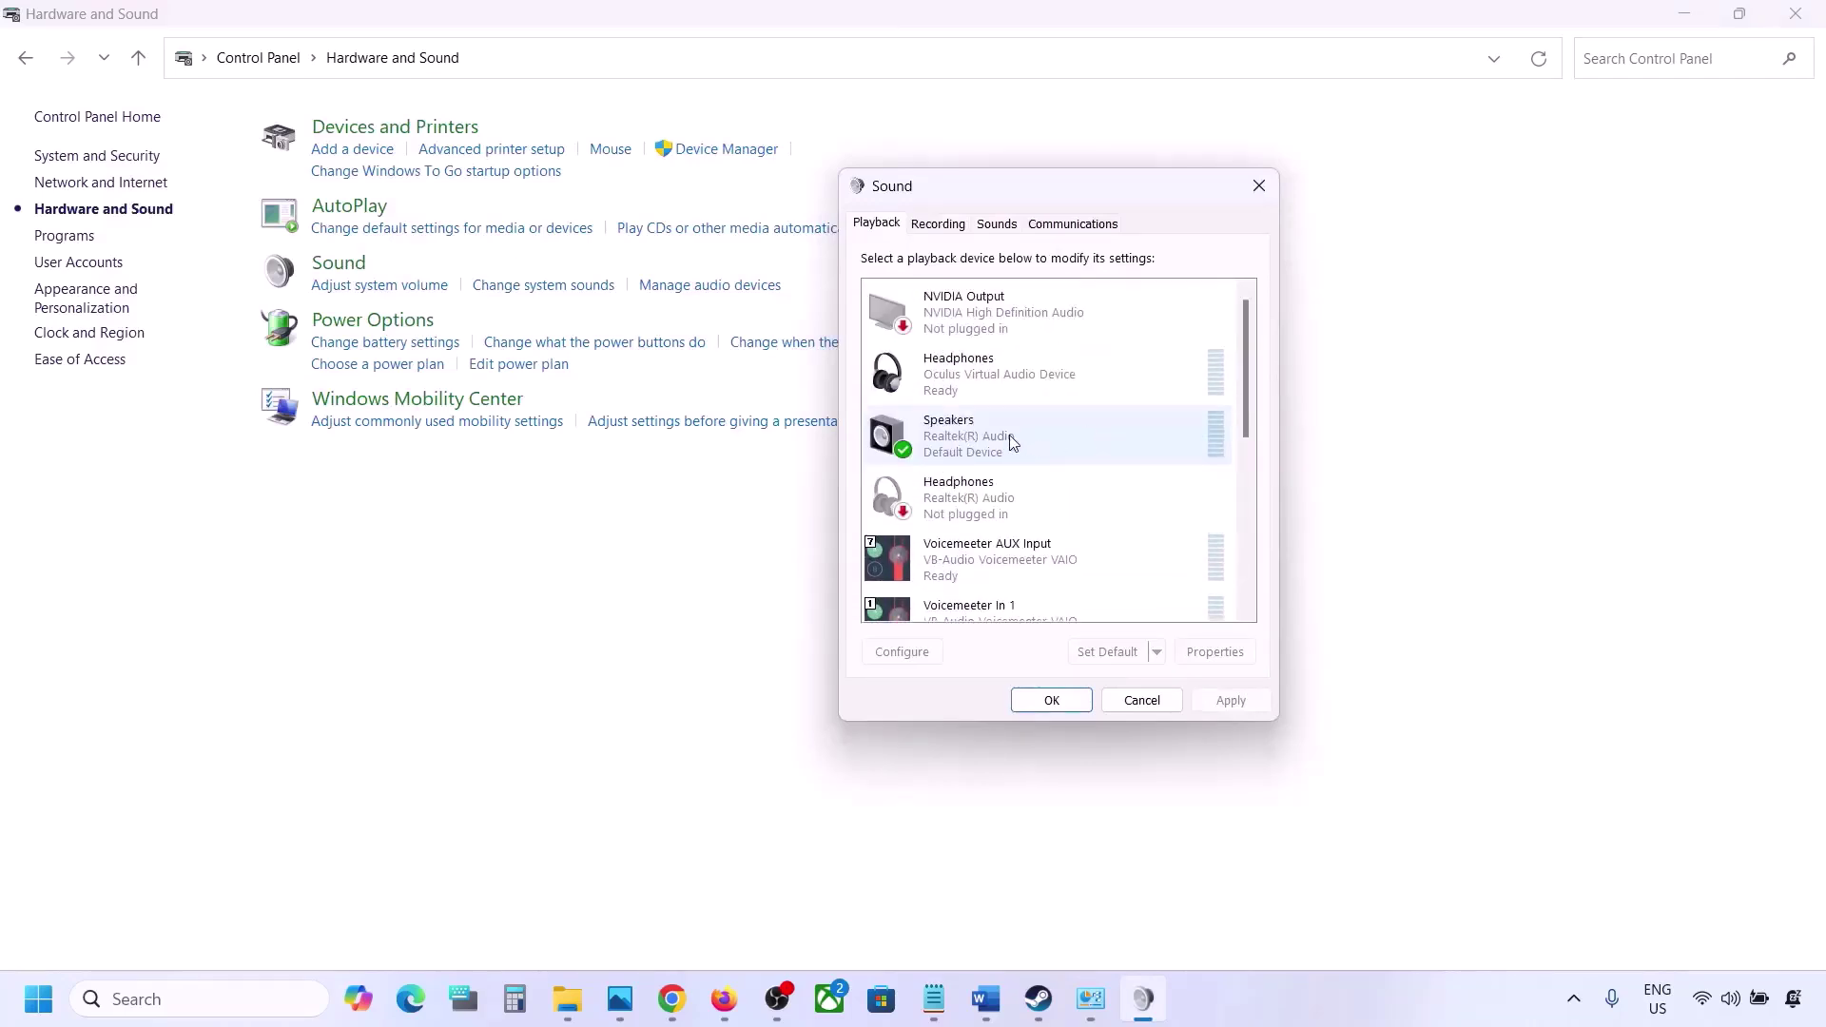
{"action": "left_click", "coordinate": [1011, 441]}
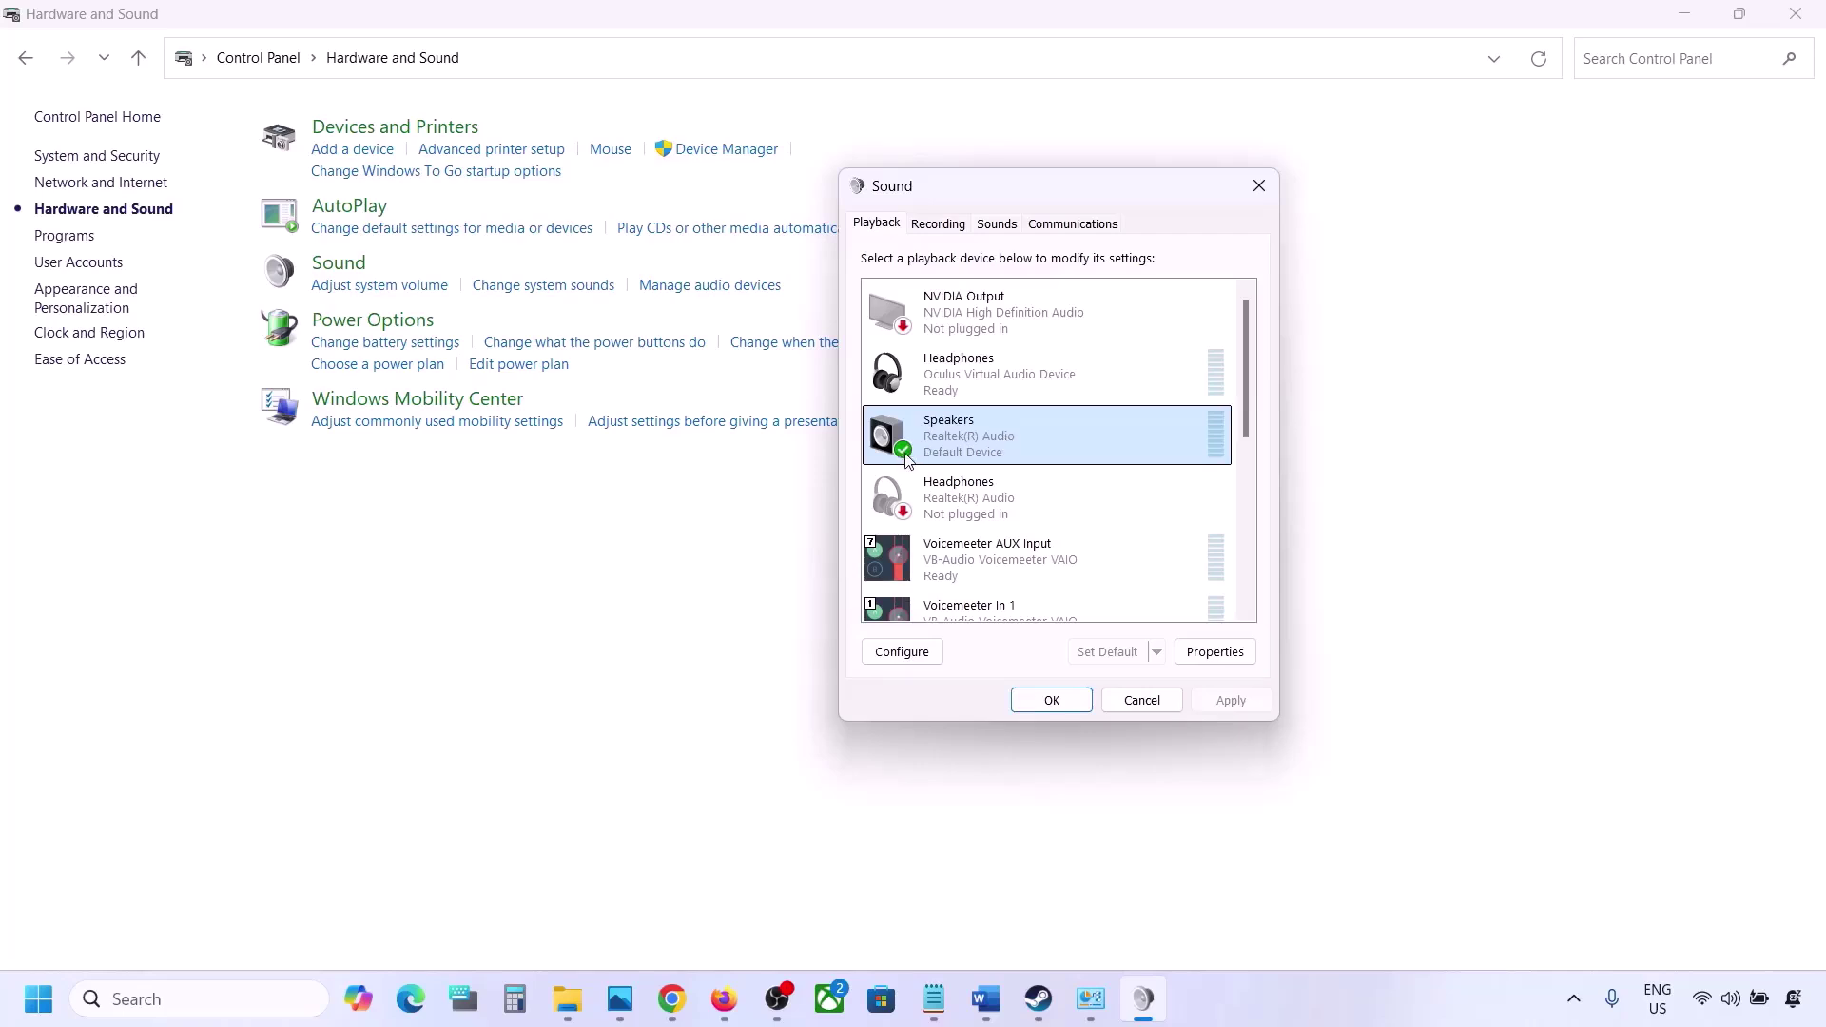
{"action": "scroll", "coordinate": [994, 580], "scroll_direction": "down", "scroll_amount": 2}
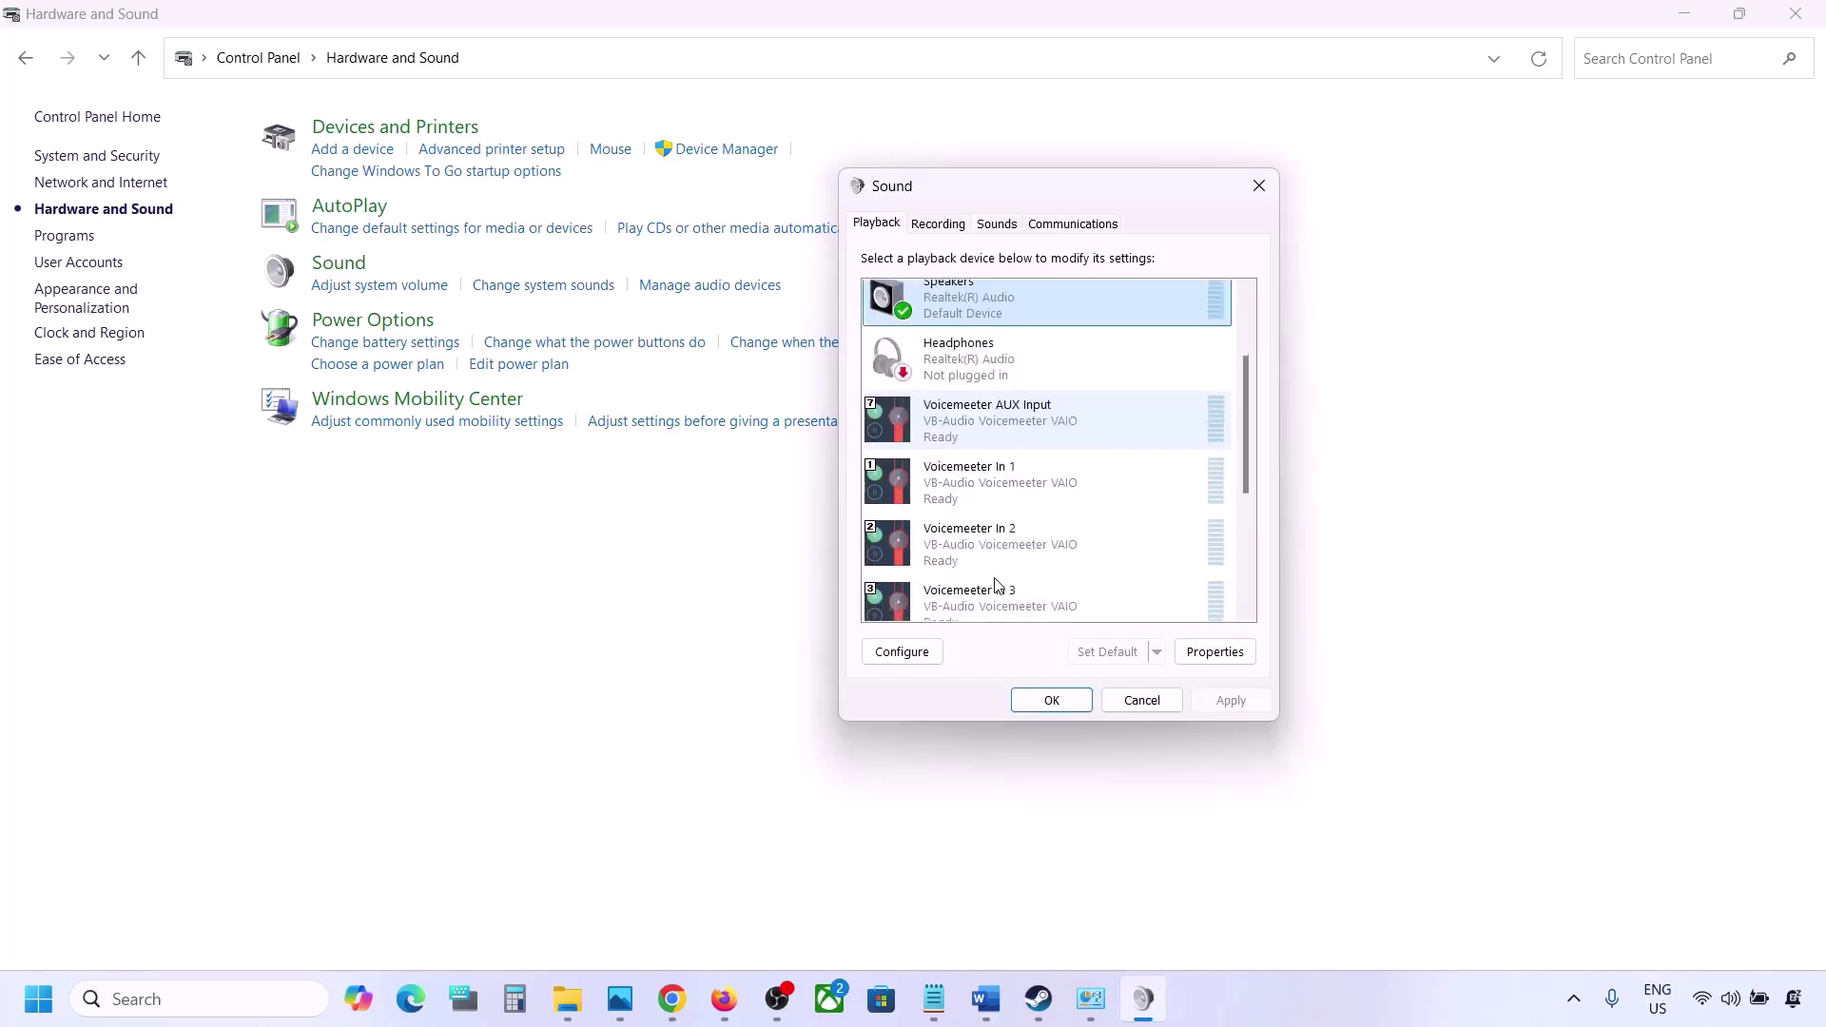
{"action": "scroll", "coordinate": [995, 582], "scroll_direction": "down", "scroll_amount": 3}
{"action": "scroll", "coordinate": [1048, 561], "scroll_direction": "up", "scroll_amount": 5}
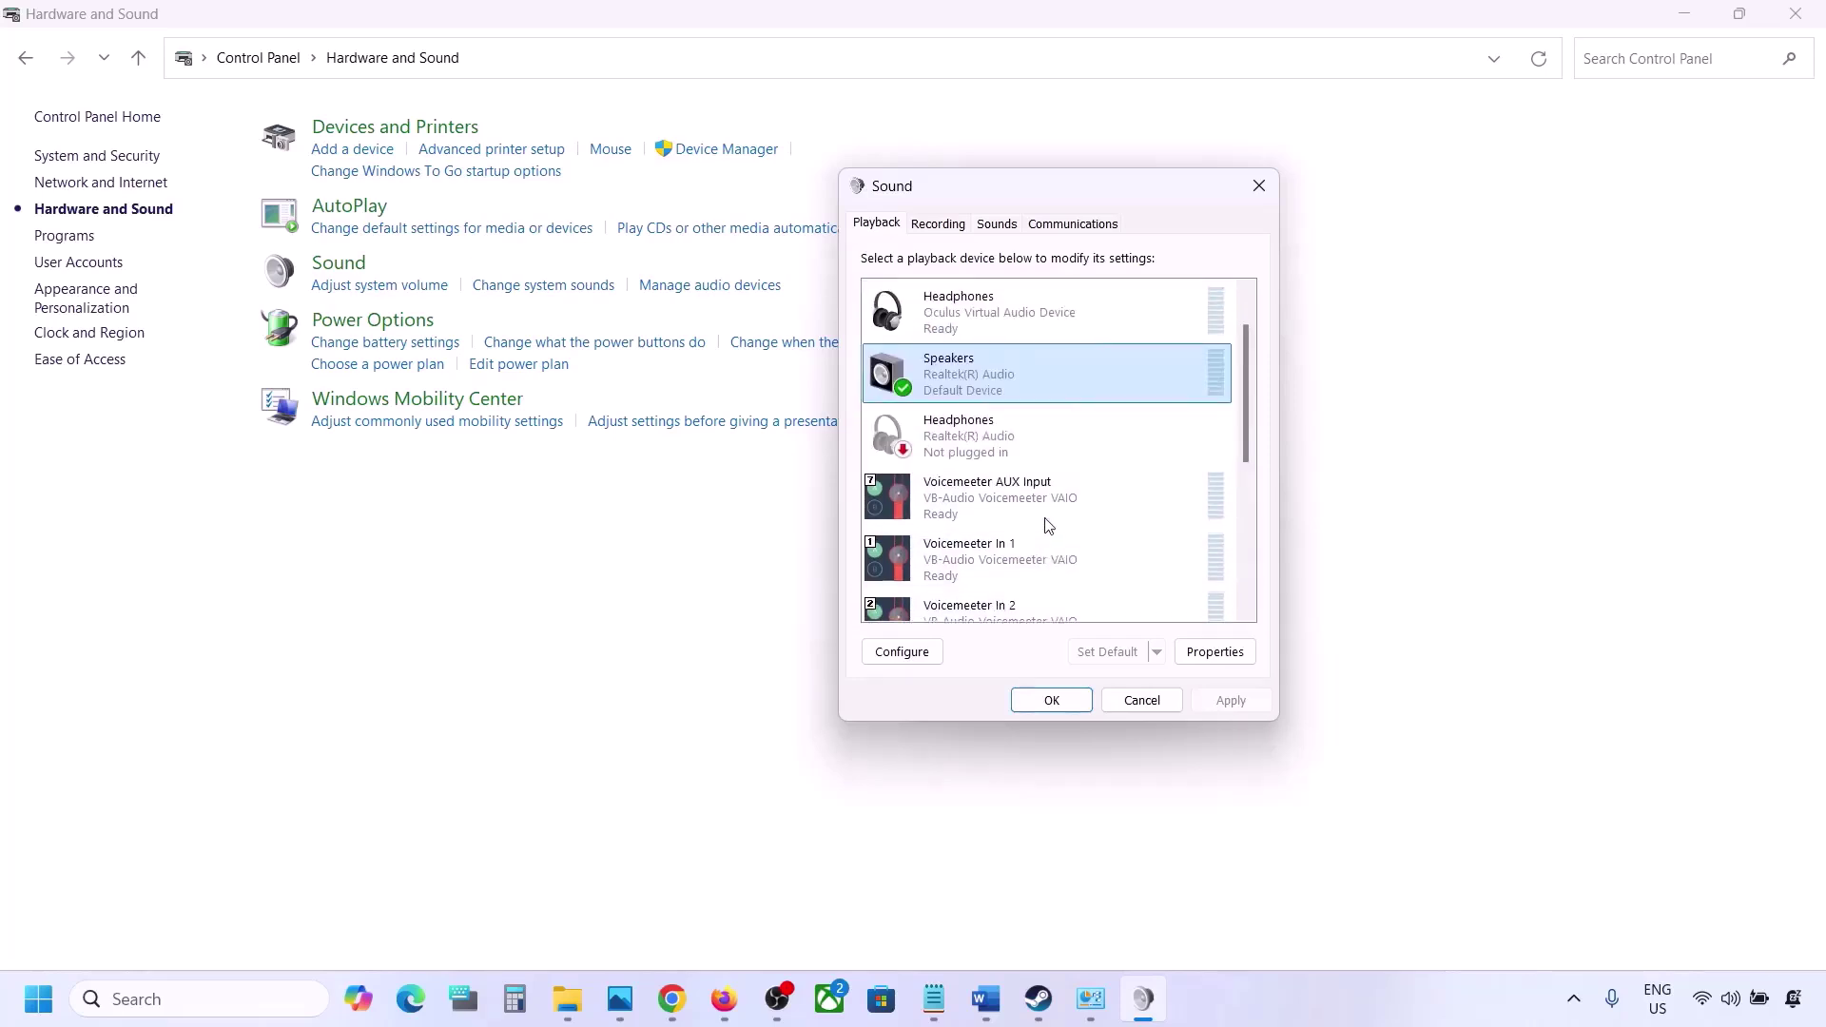
{"action": "scroll", "coordinate": [1027, 419], "scroll_direction": "up", "scroll_amount": 1}
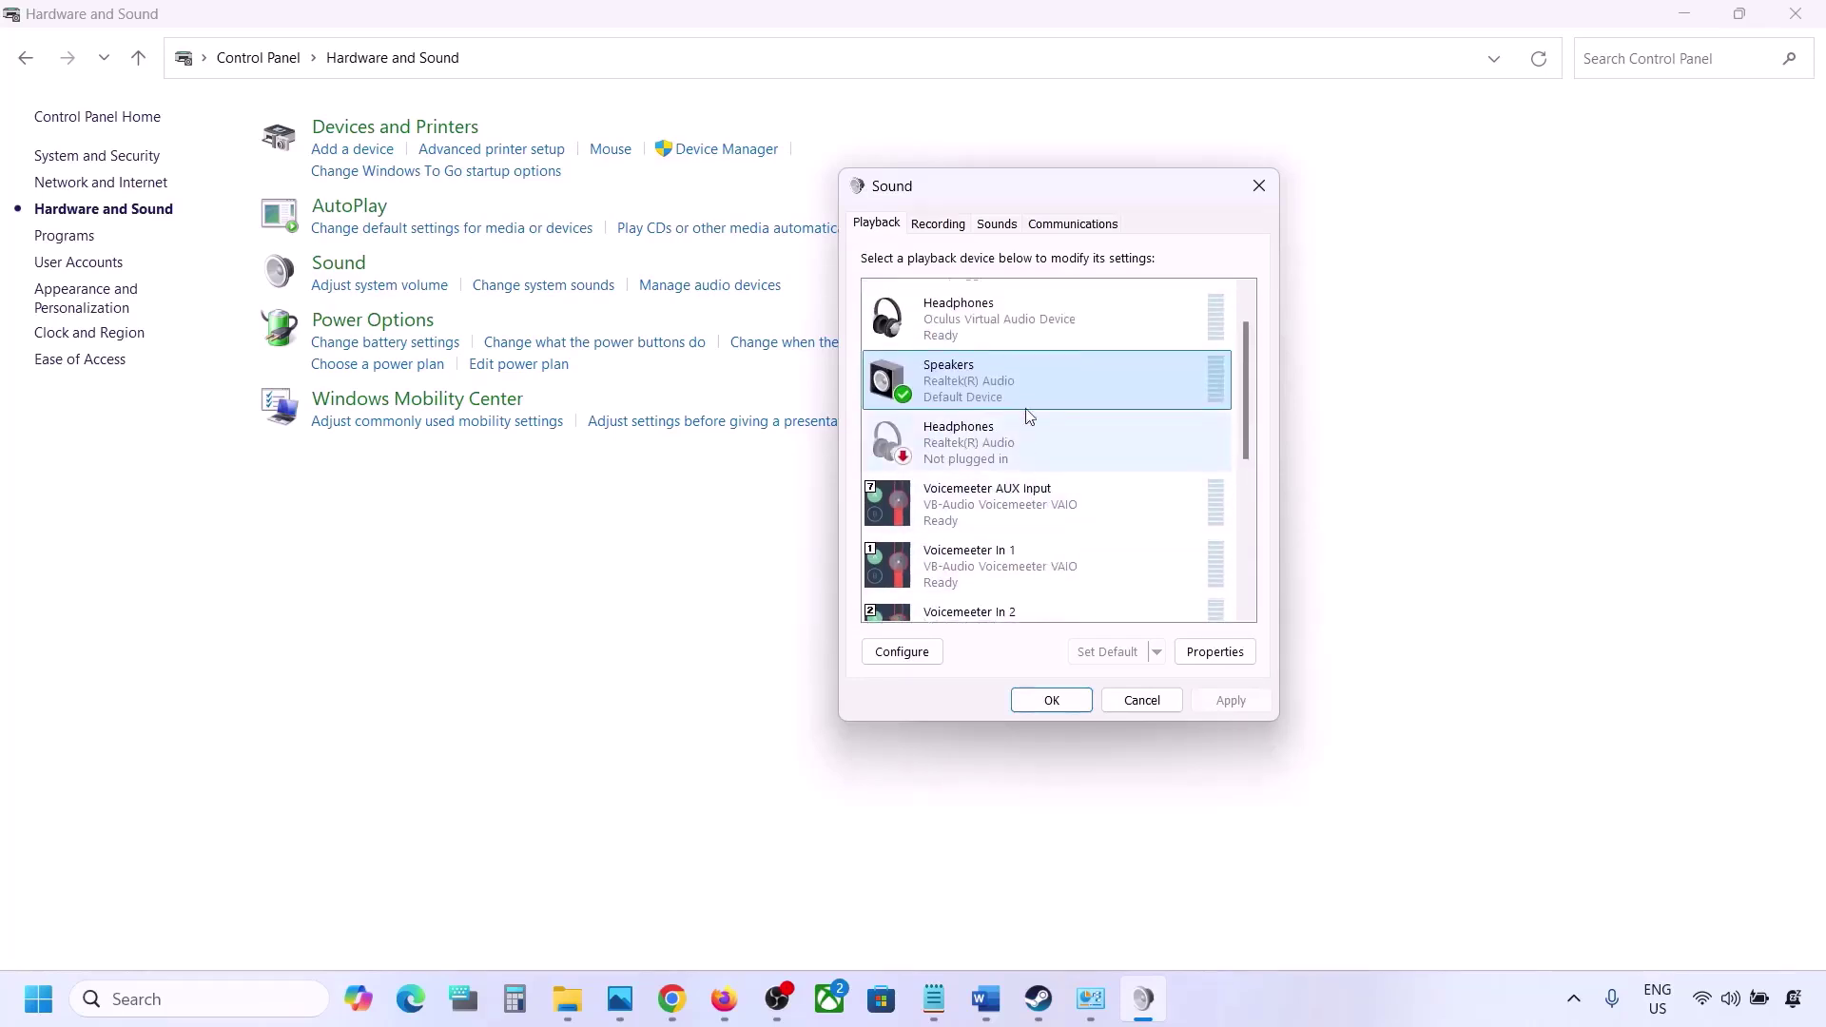
- Disable the Oculus Virtual Audio headphones playback device
{"action": "left_click", "coordinate": [971, 326]}
{"action": "right_click", "coordinate": [974, 323]}
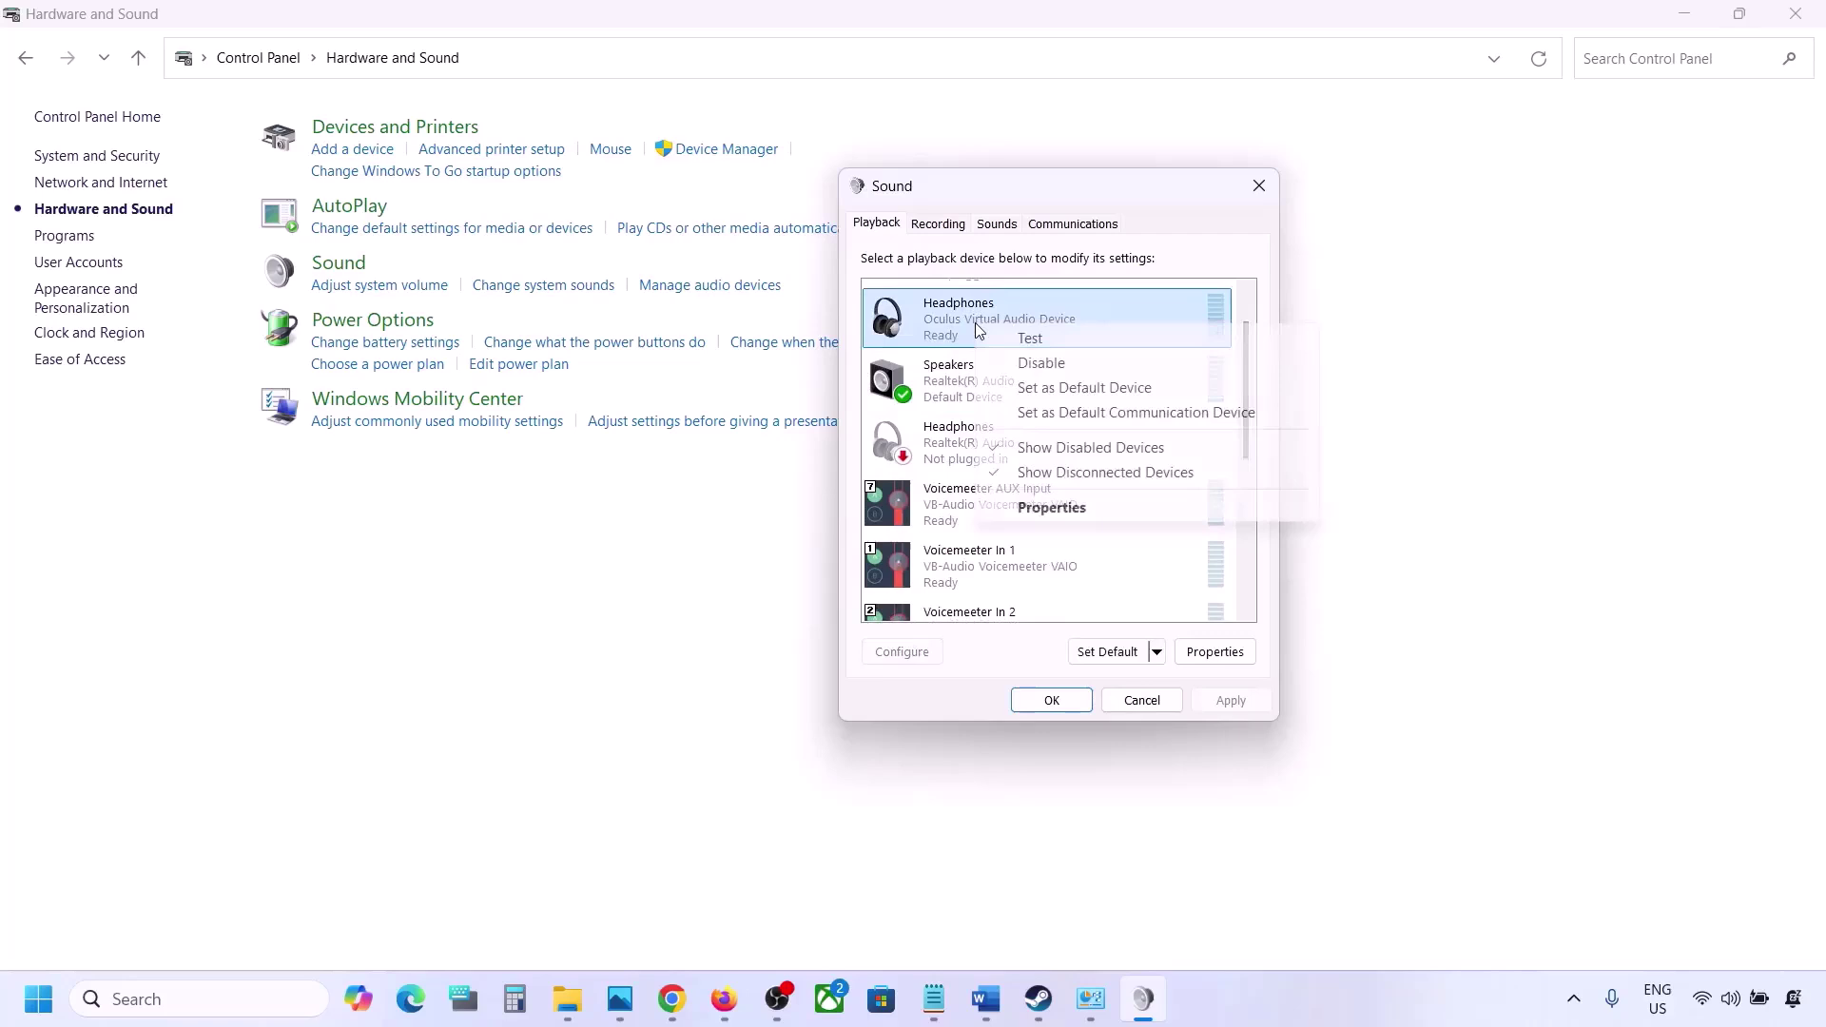
{"action": "left_click", "coordinate": [1039, 362]}
{"action": "scroll", "coordinate": [1016, 409], "scroll_direction": "down", "scroll_amount": 2}
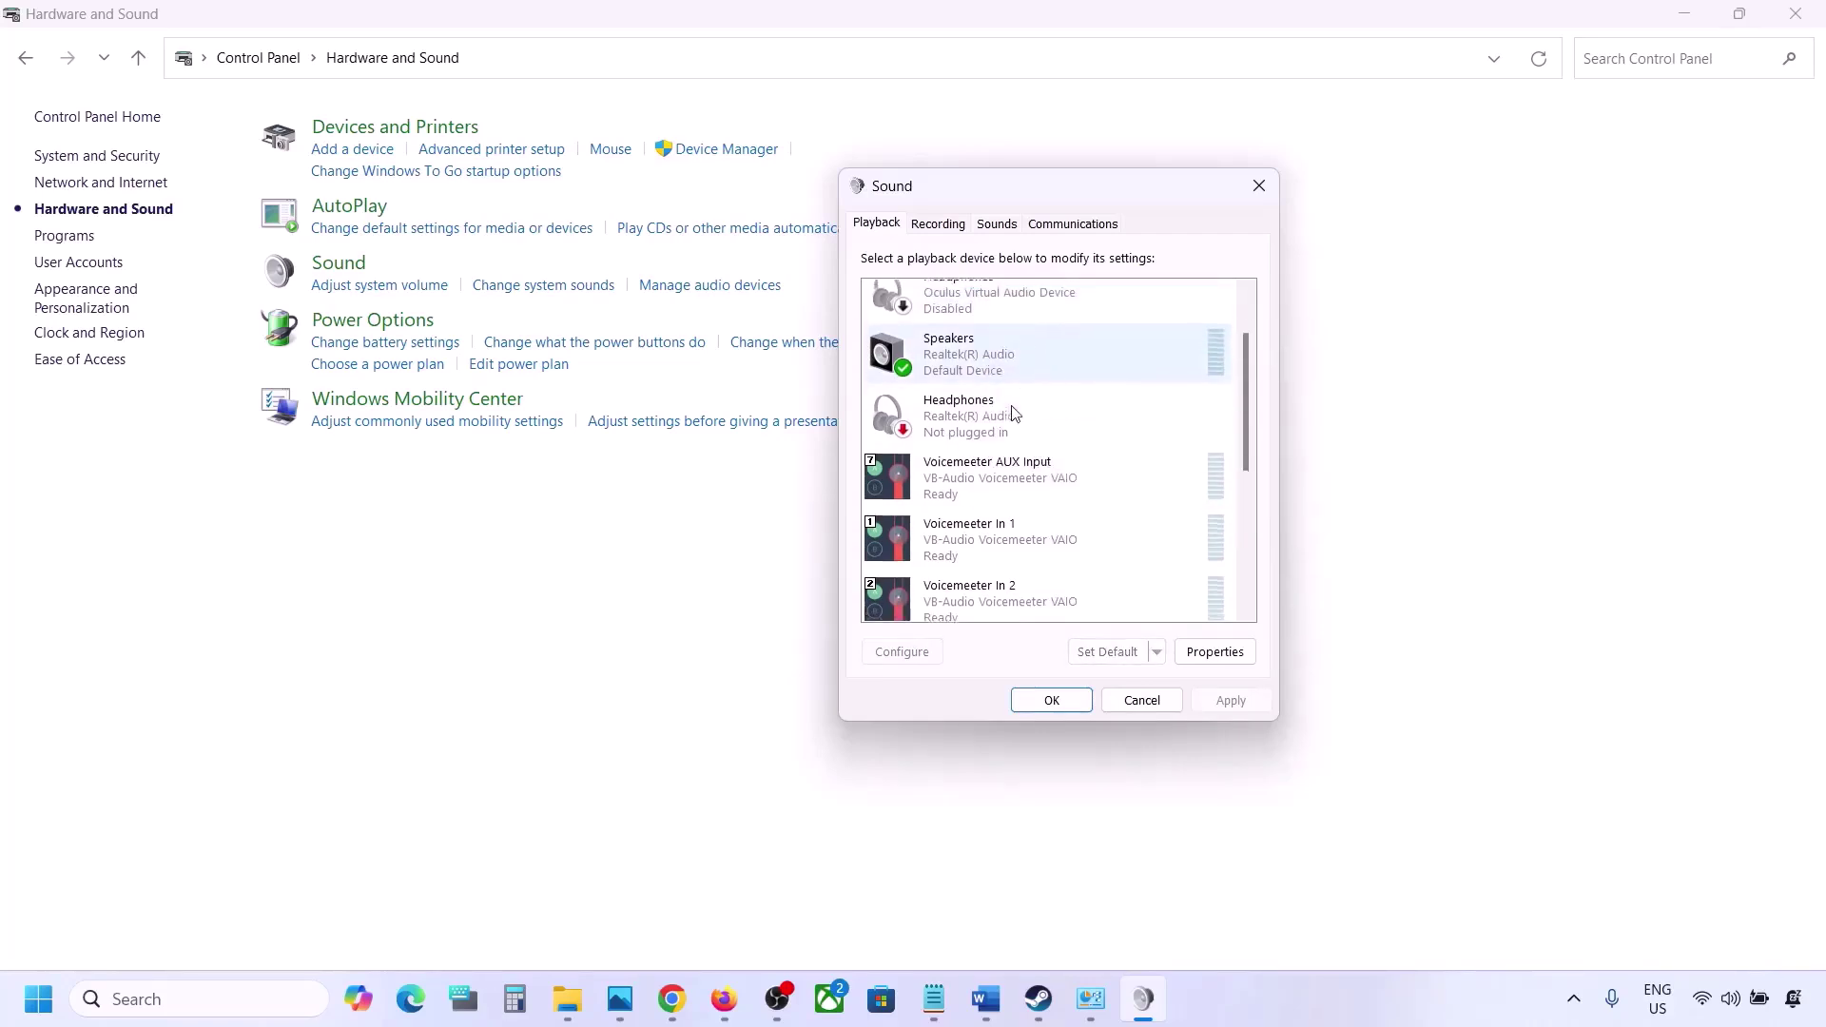
{"action": "scroll", "coordinate": [1014, 412], "scroll_direction": "up", "scroll_amount": 3}
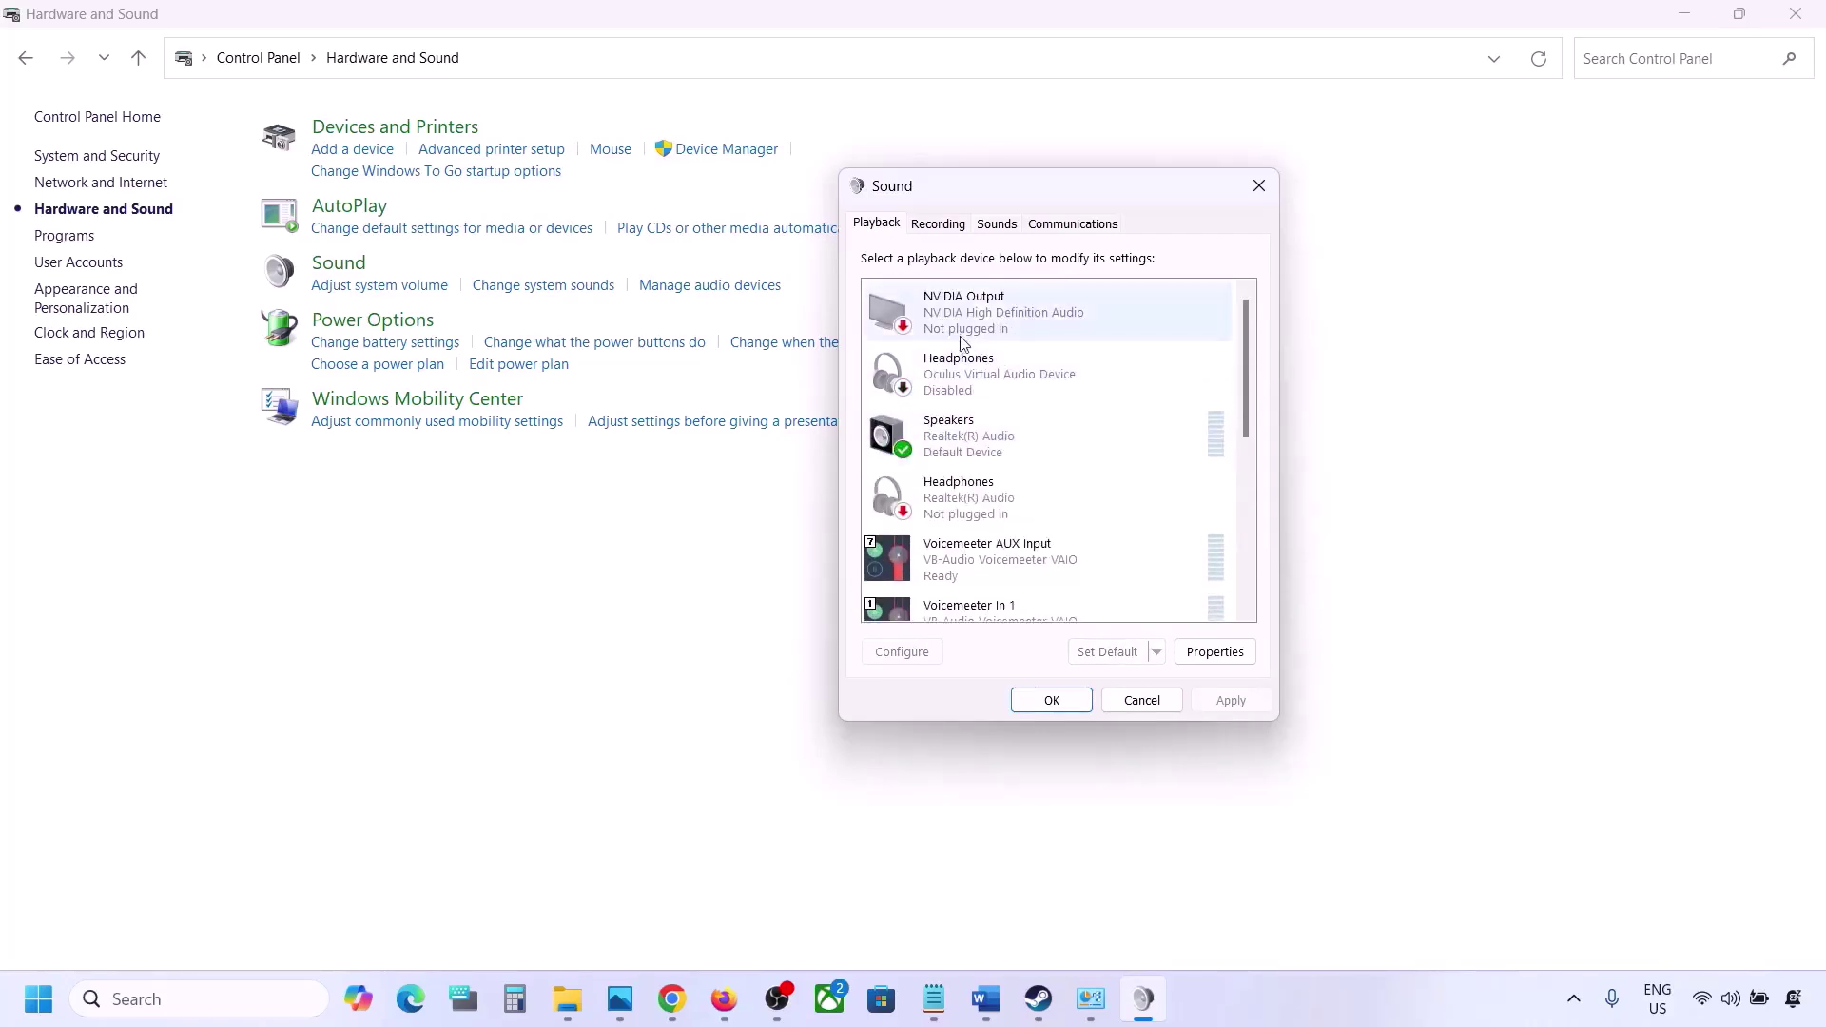
{"action": "right_click", "coordinate": [975, 356]}
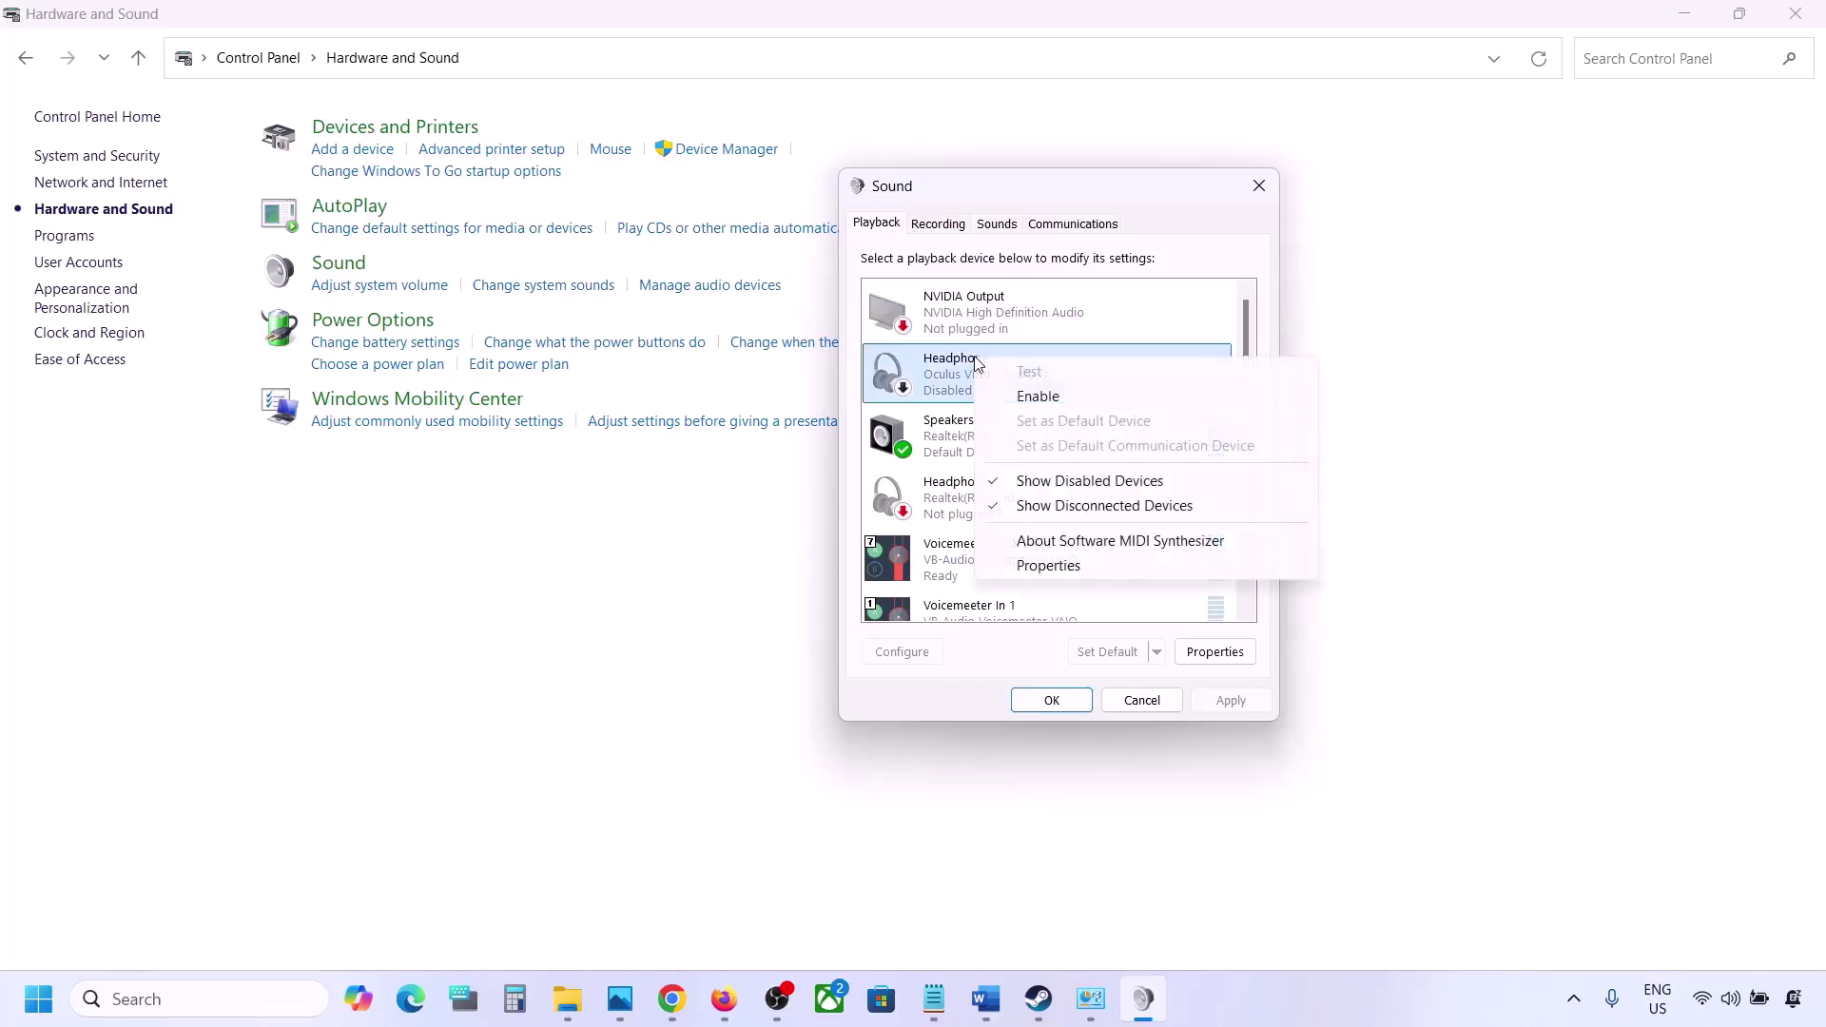
{"action": "left_click", "coordinate": [959, 397]}
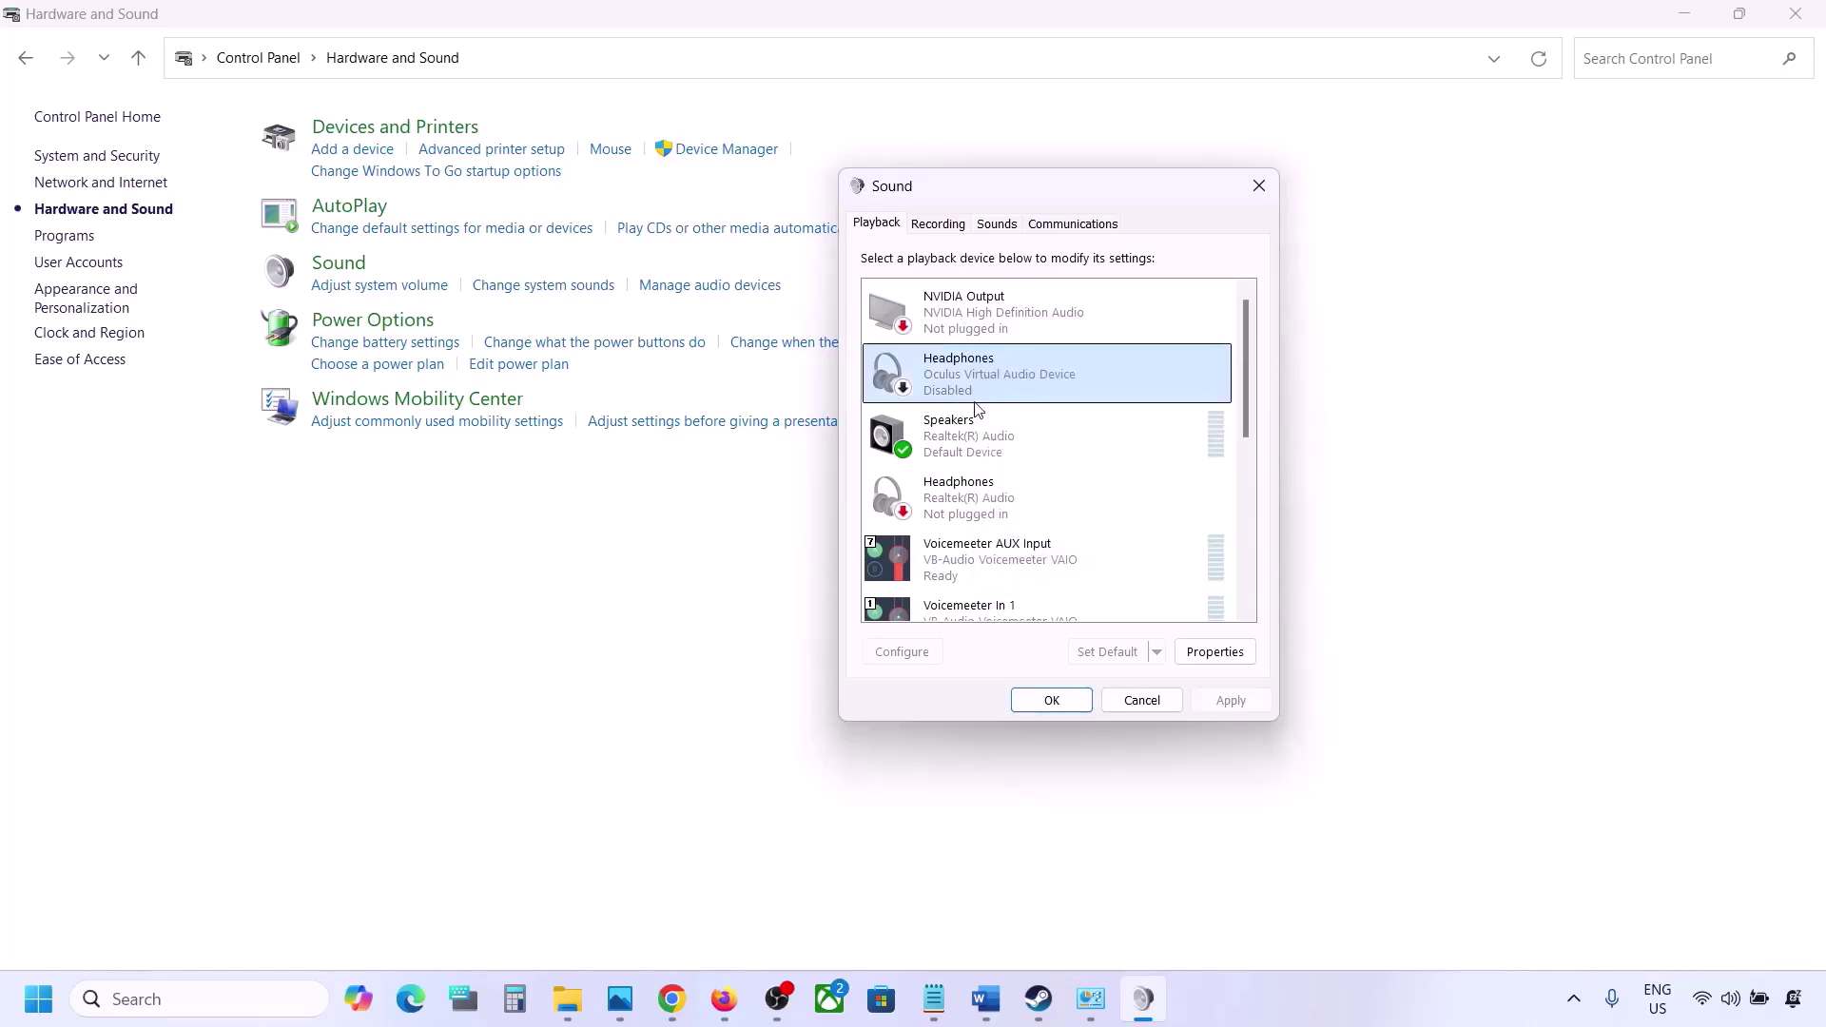
- Disable Voicemeeter AUX Input and Voicemeeter In 1, In 2 and In 3
{"action": "scroll", "coordinate": [978, 409], "scroll_direction": "down", "scroll_amount": 1}
{"action": "left_click", "coordinate": [965, 441]}
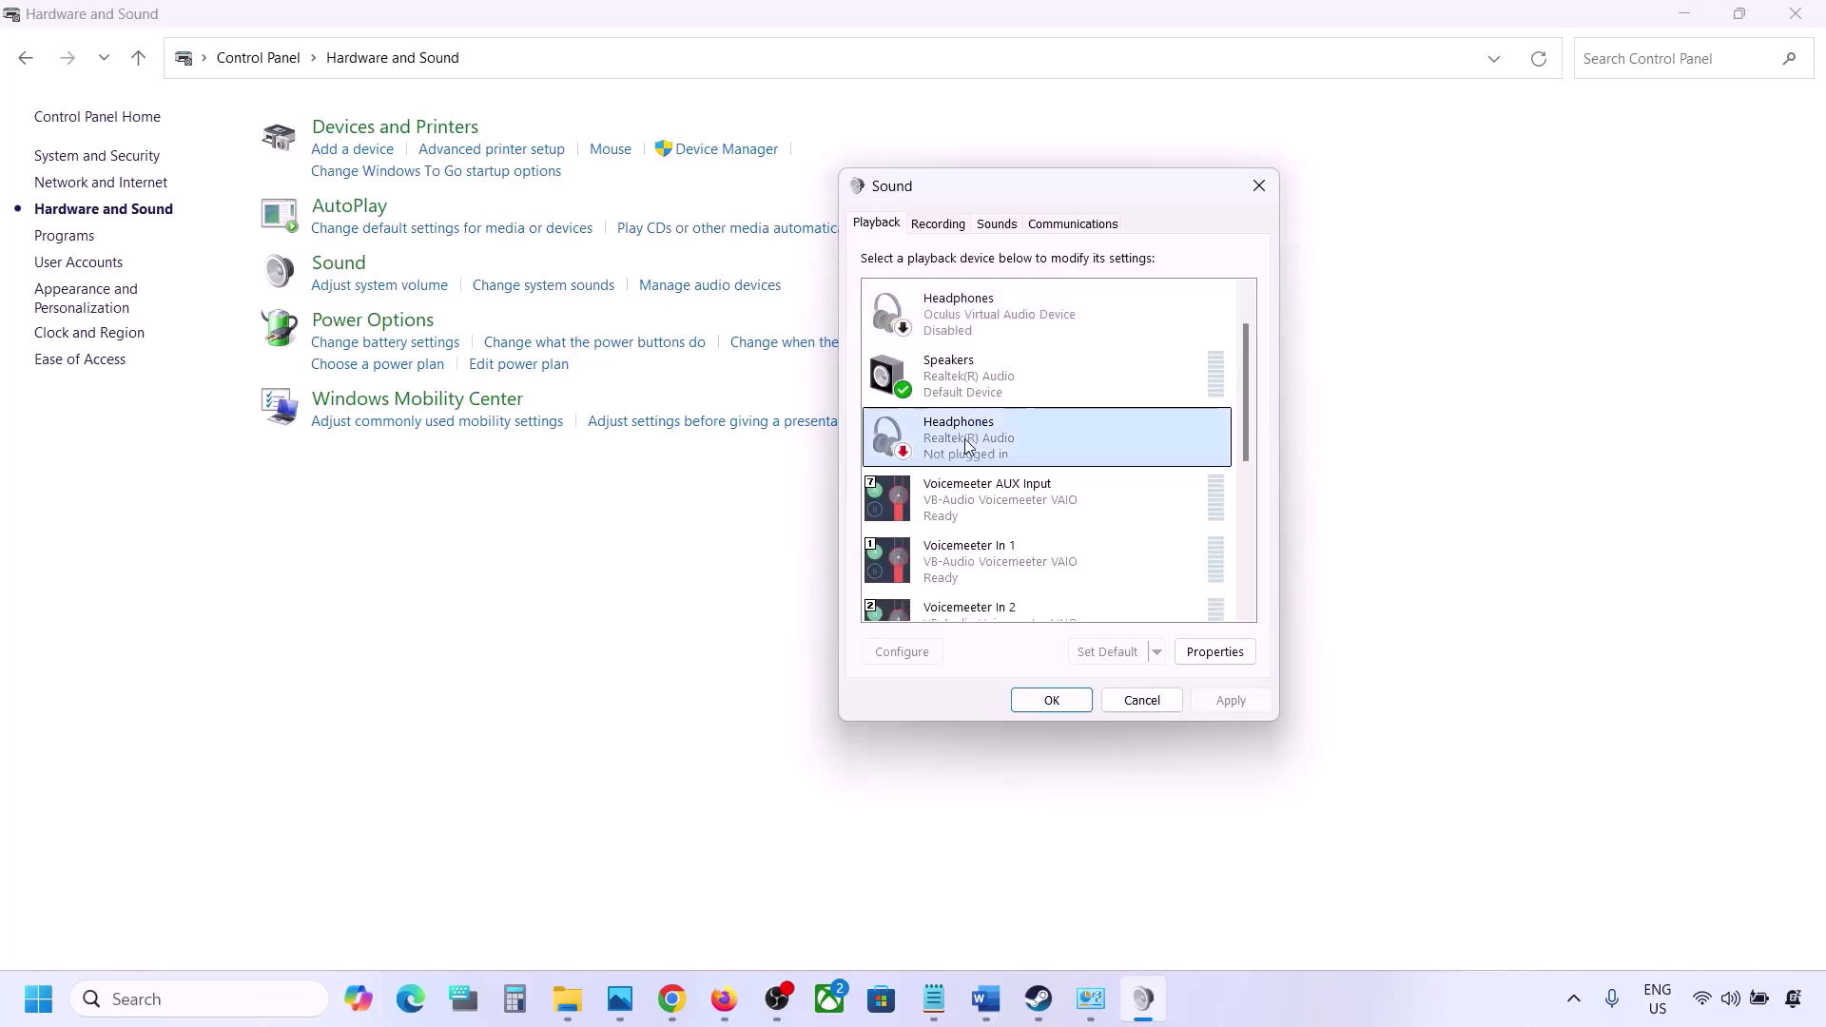
{"action": "scroll", "coordinate": [965, 437], "scroll_direction": "down", "scroll_amount": 1}
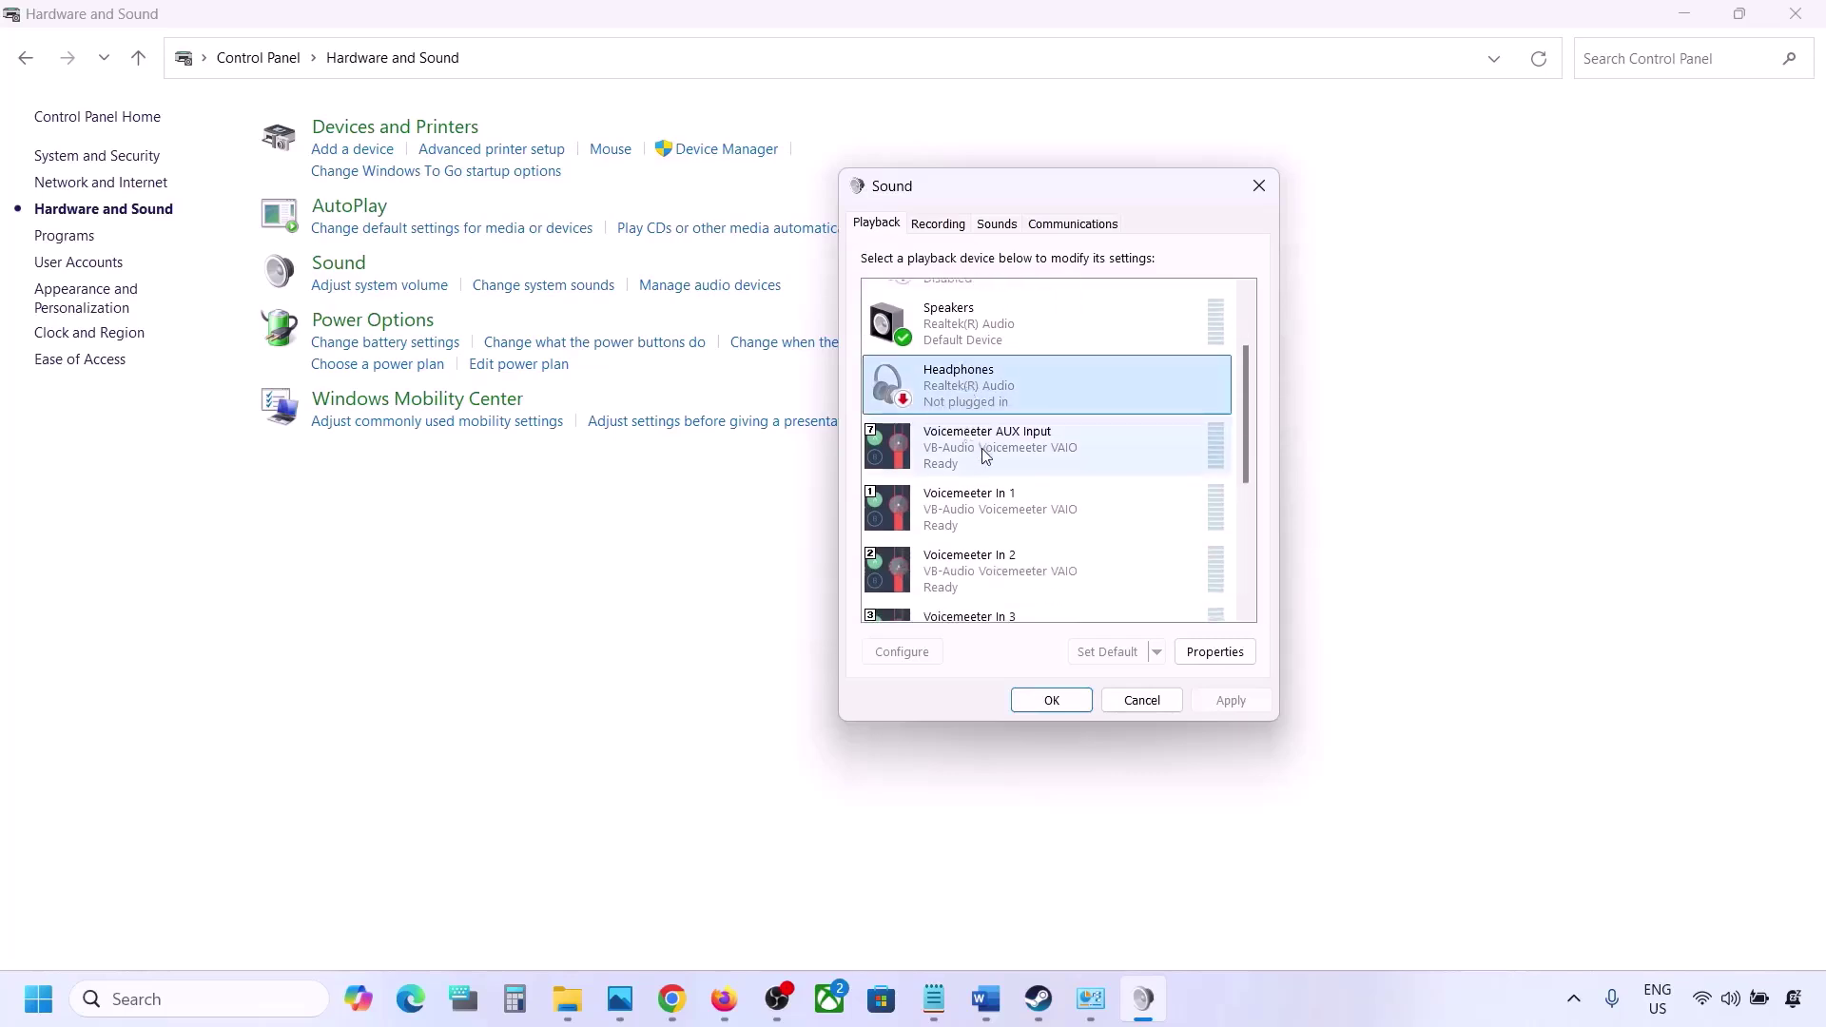
{"action": "left_click", "coordinate": [984, 455]}
{"action": "right_click", "coordinate": [984, 455]}
{"action": "left_click", "coordinate": [1046, 511]}
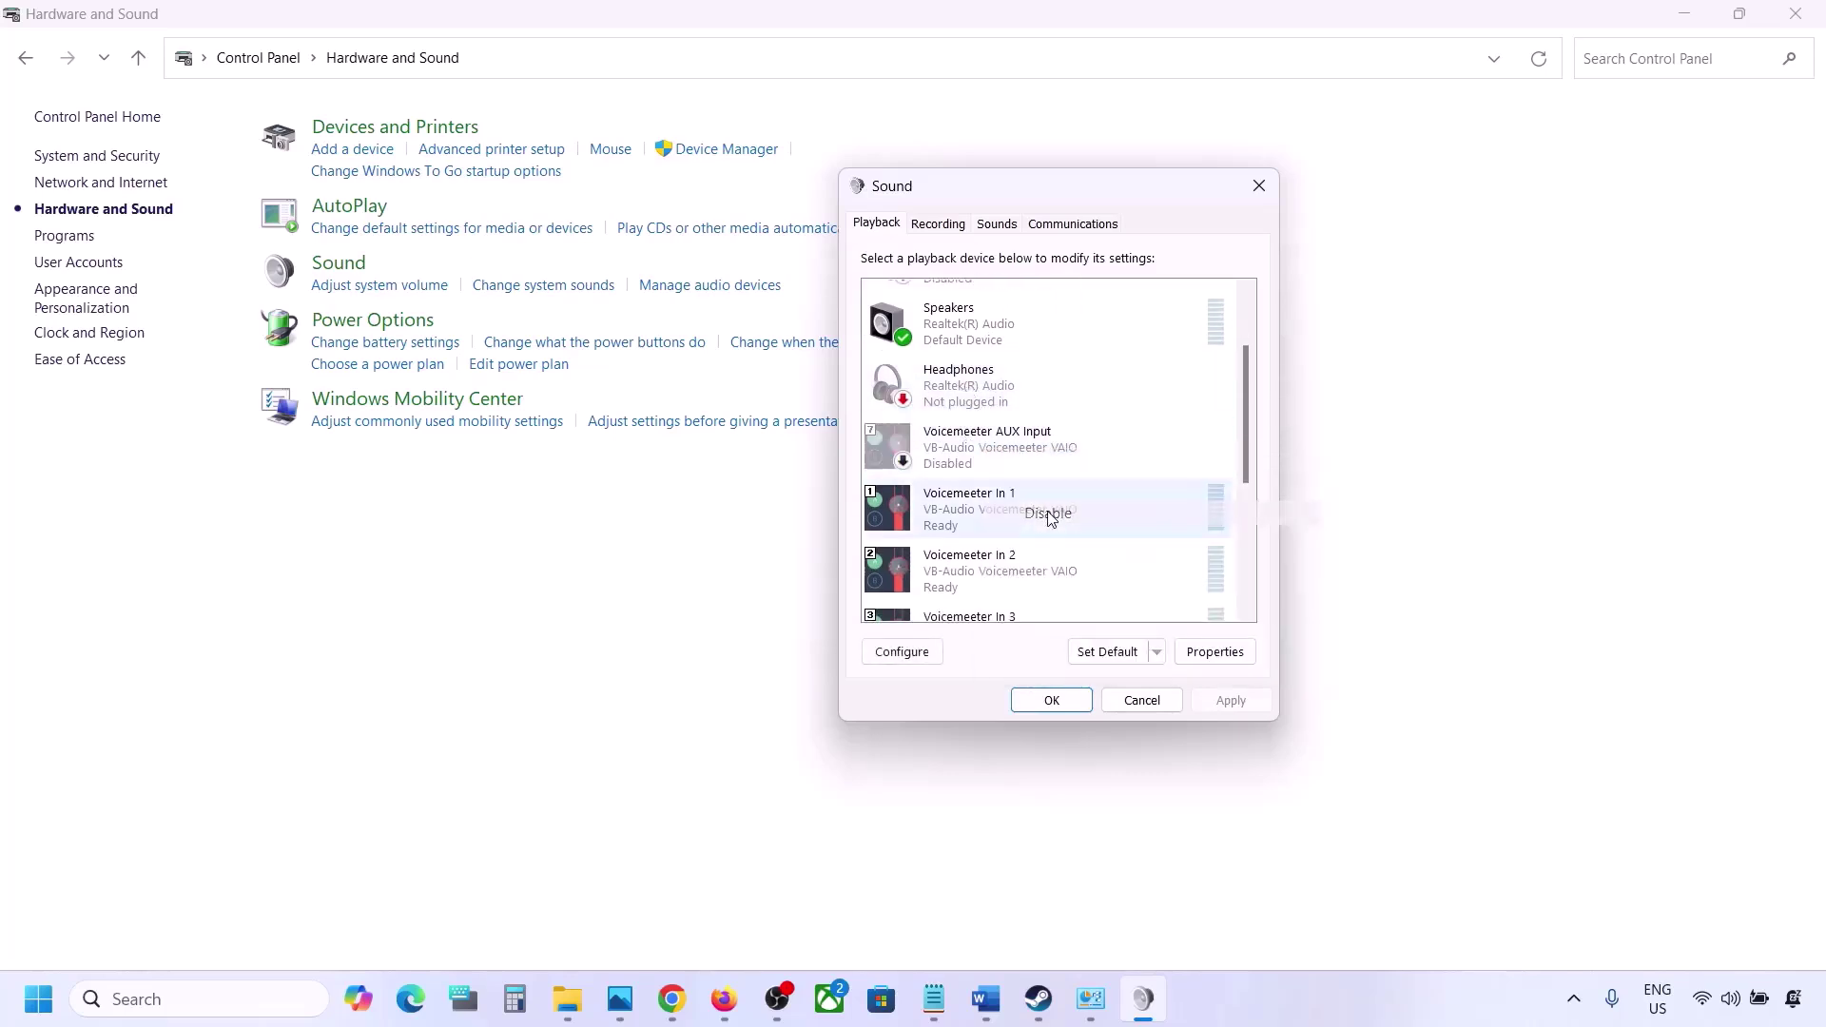
{"action": "right_click", "coordinate": [997, 521]}
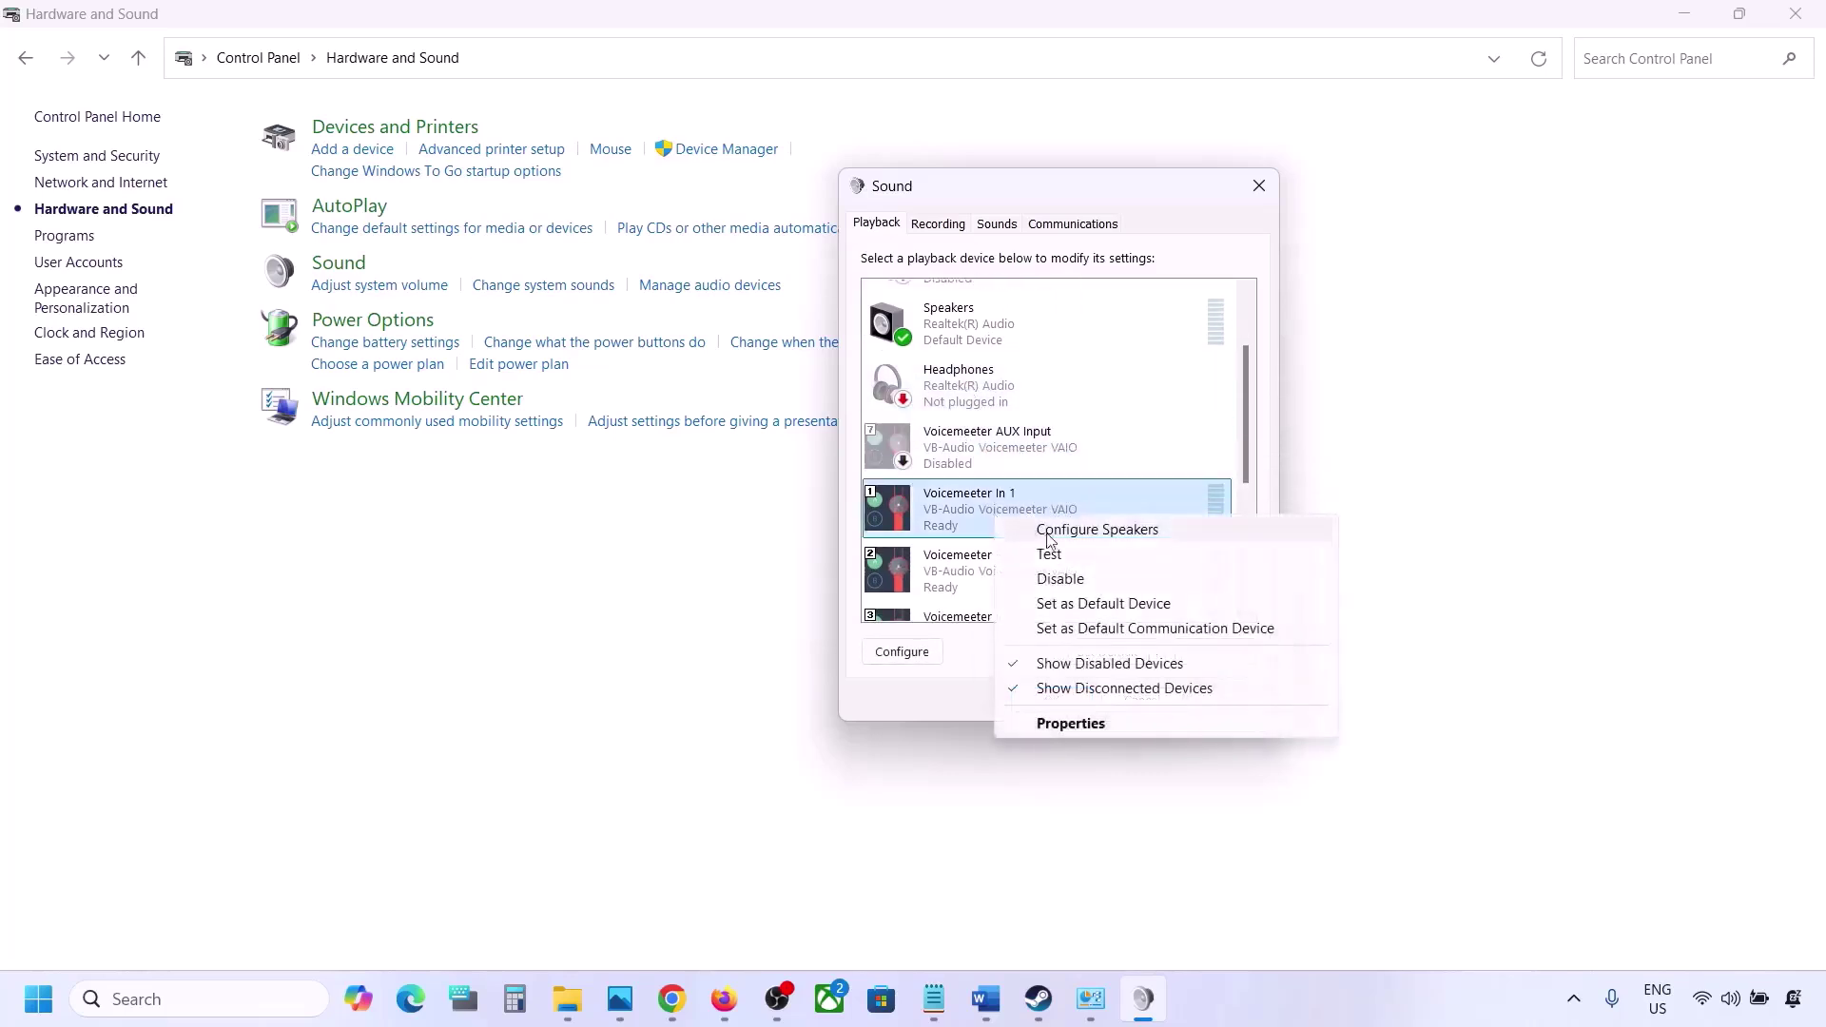
{"action": "left_click", "coordinate": [1060, 580]}
{"action": "right_click", "coordinate": [1004, 523]}
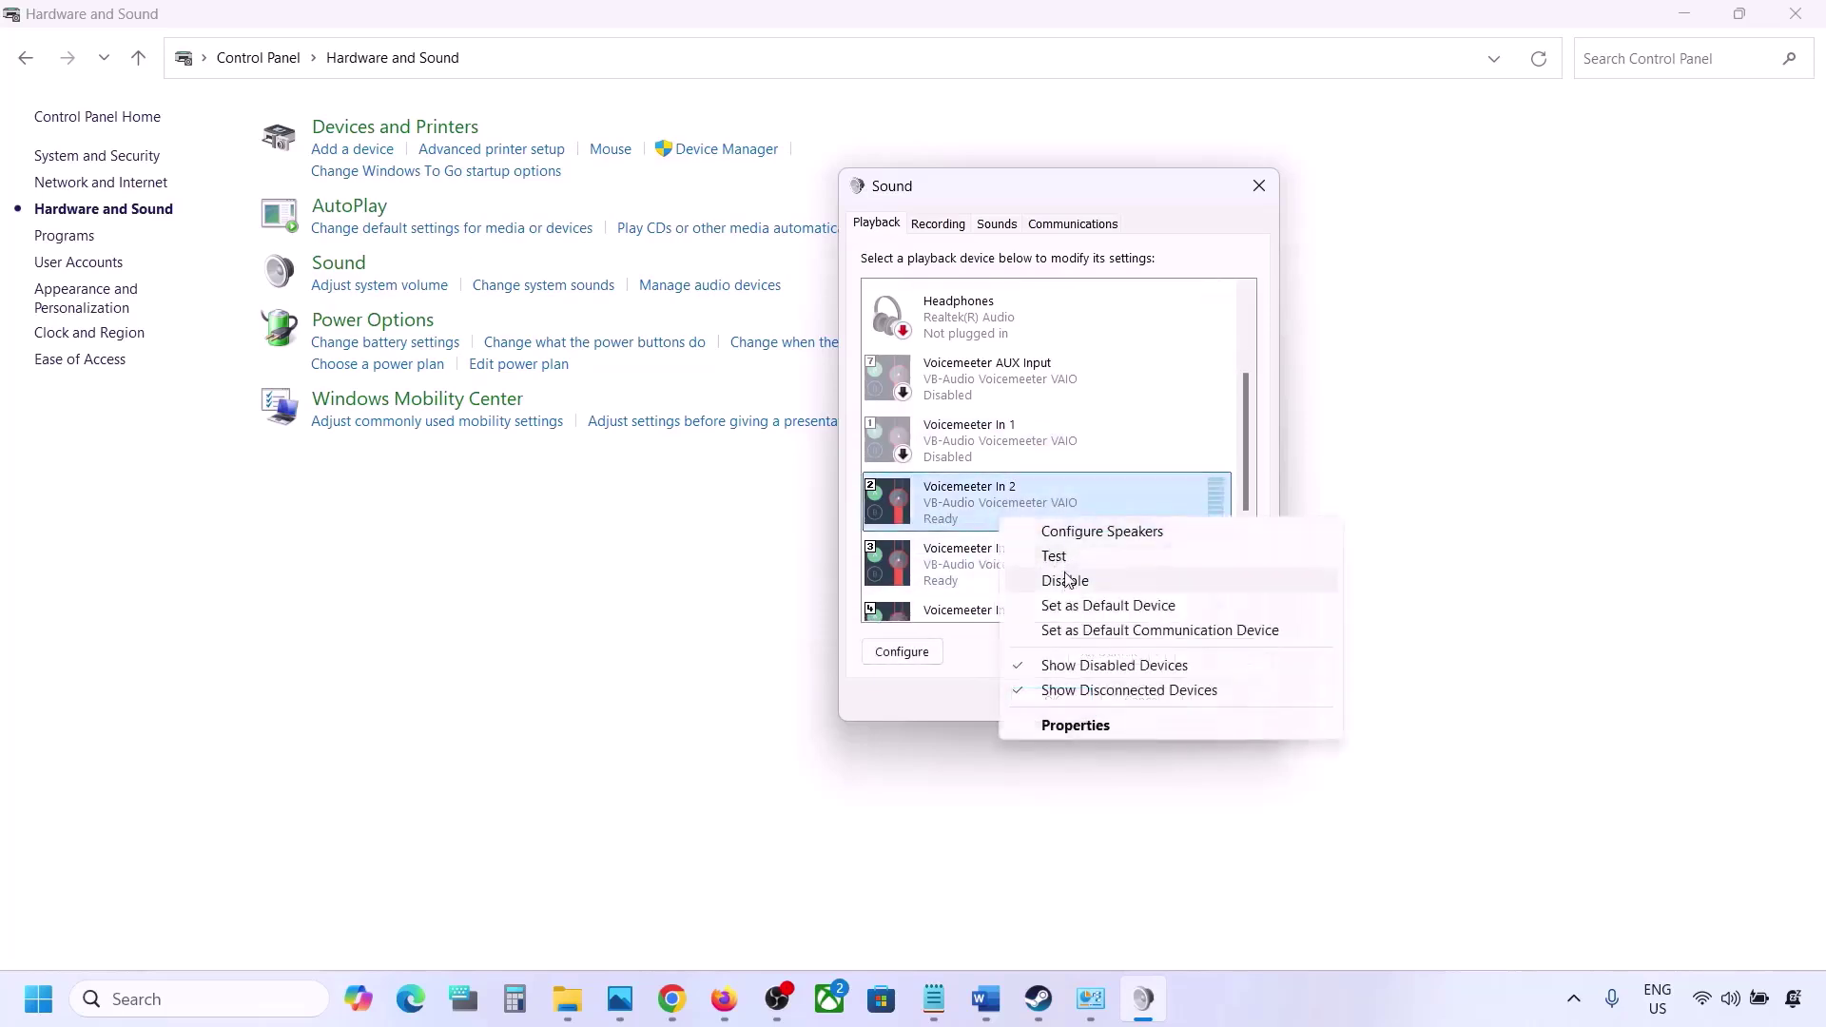
{"action": "left_click", "coordinate": [1065, 584]}
{"action": "right_click", "coordinate": [980, 578]}
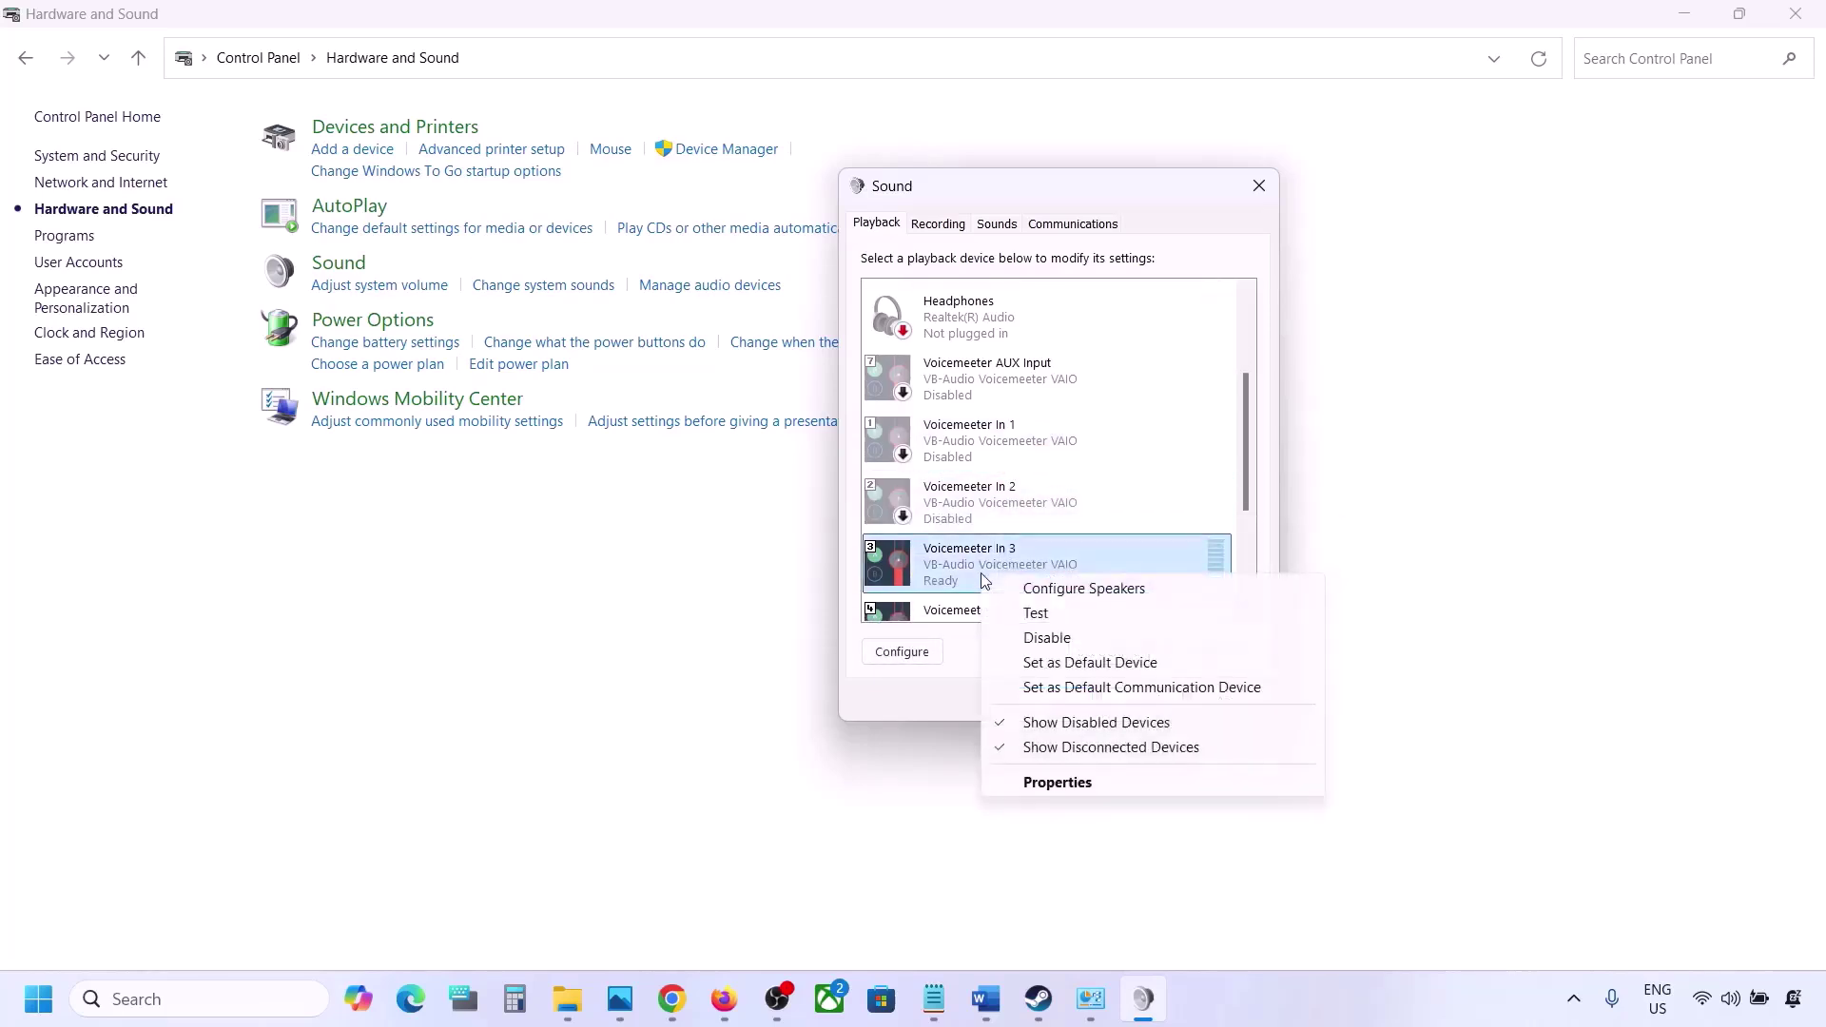
{"action": "left_click", "coordinate": [1047, 637]}
- Disable Voicemeeter Input, In 5, In 4 and VAIO3 Input
{"action": "scroll", "coordinate": [1046, 447], "scroll_direction": "down", "scroll_amount": 3}
{"action": "right_click", "coordinate": [972, 527]}
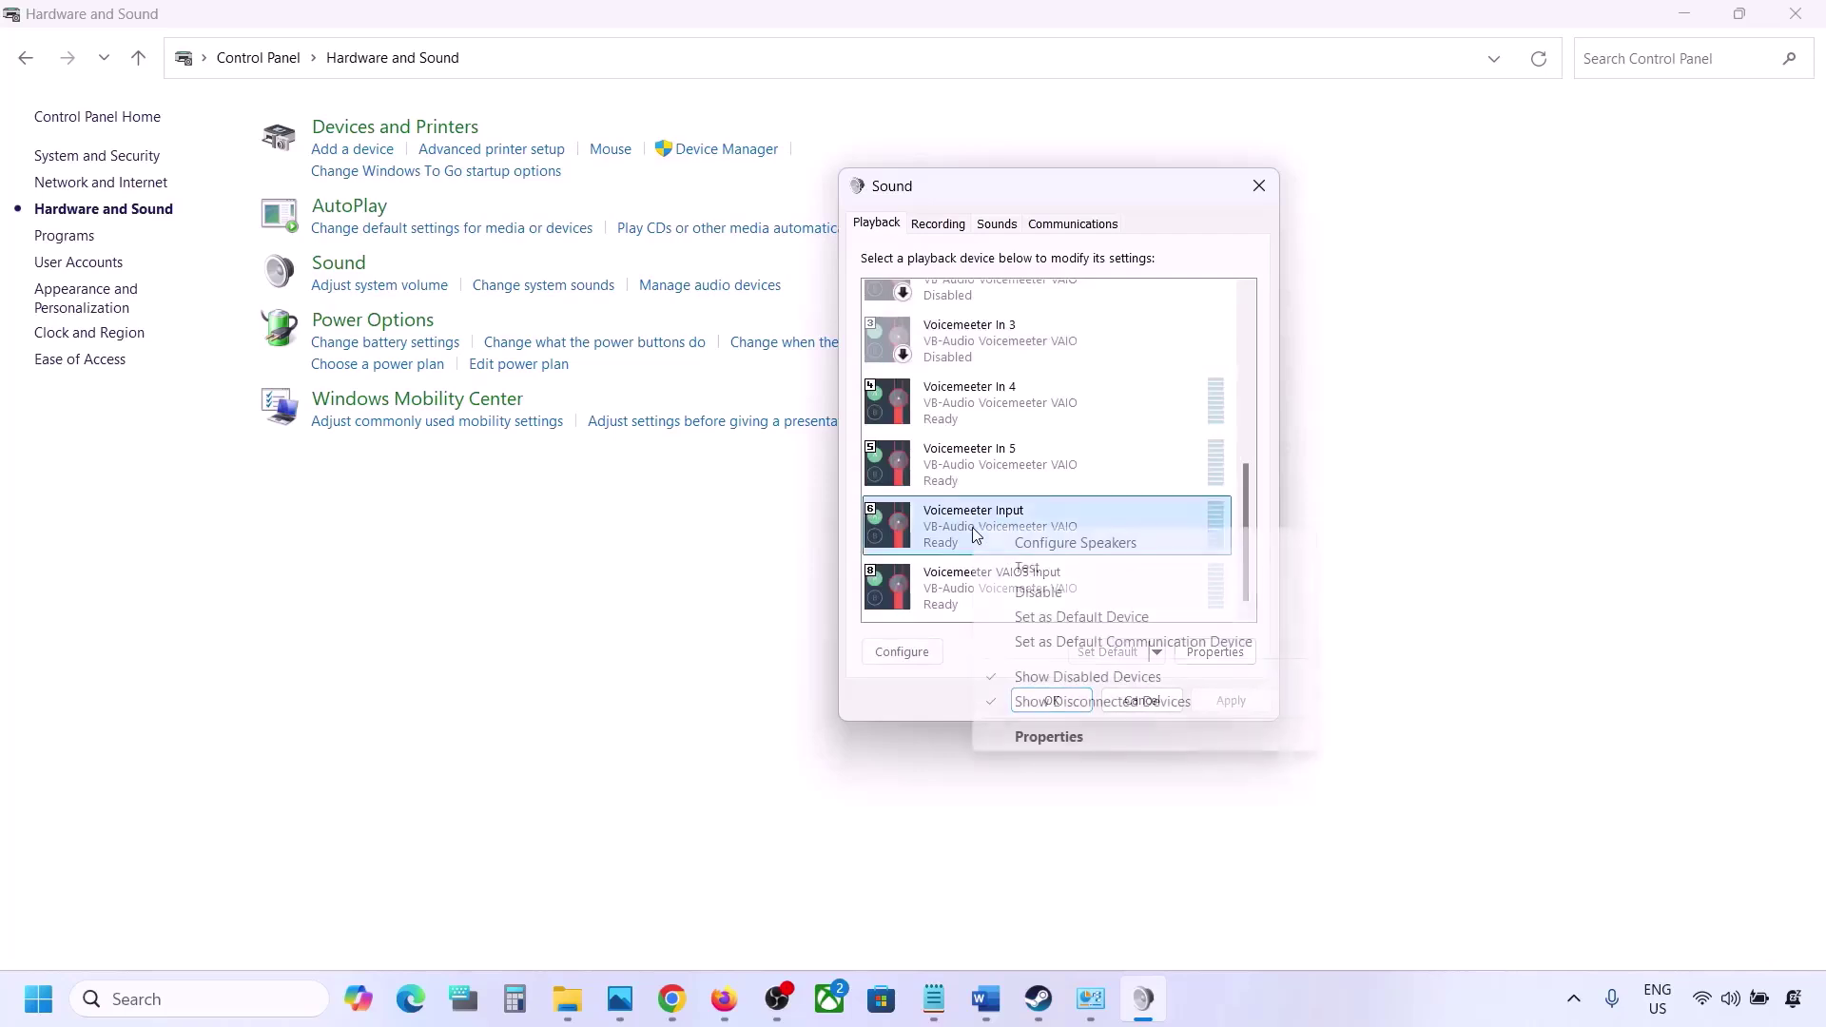
{"action": "left_click", "coordinate": [1046, 592]}
{"action": "right_click", "coordinate": [990, 465]}
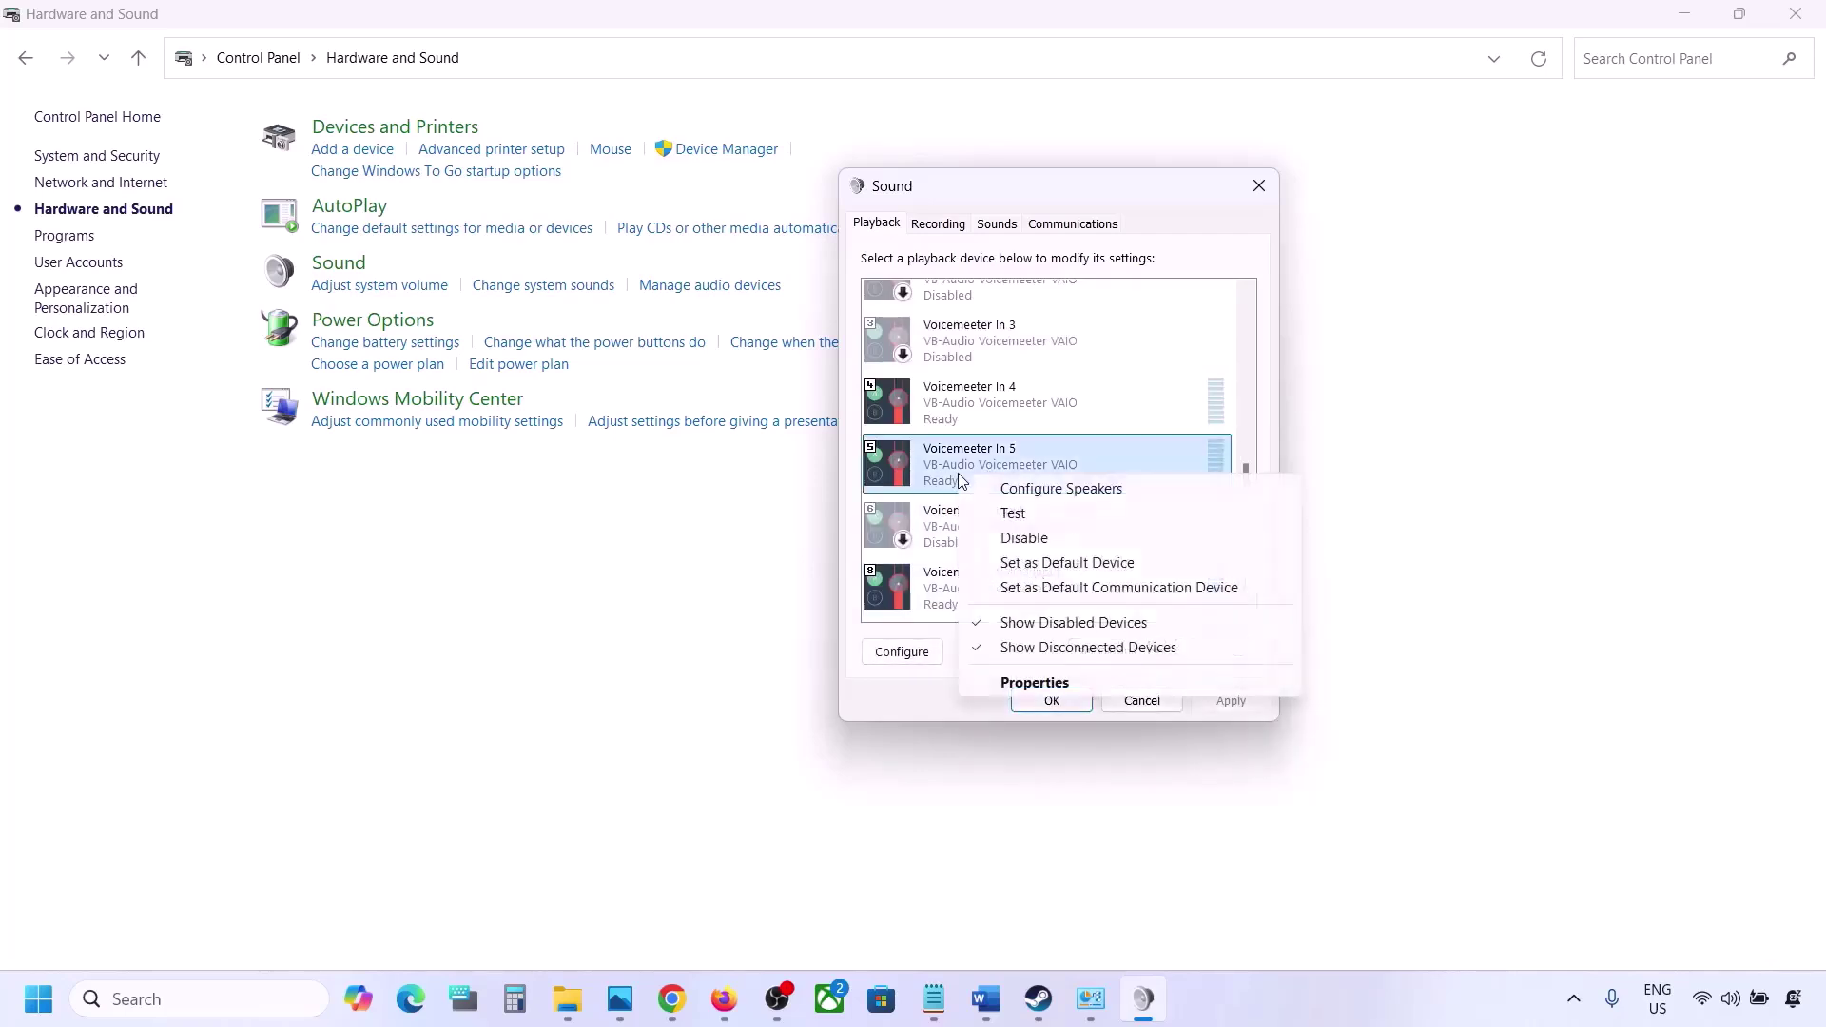
{"action": "left_click", "coordinate": [1024, 540]}
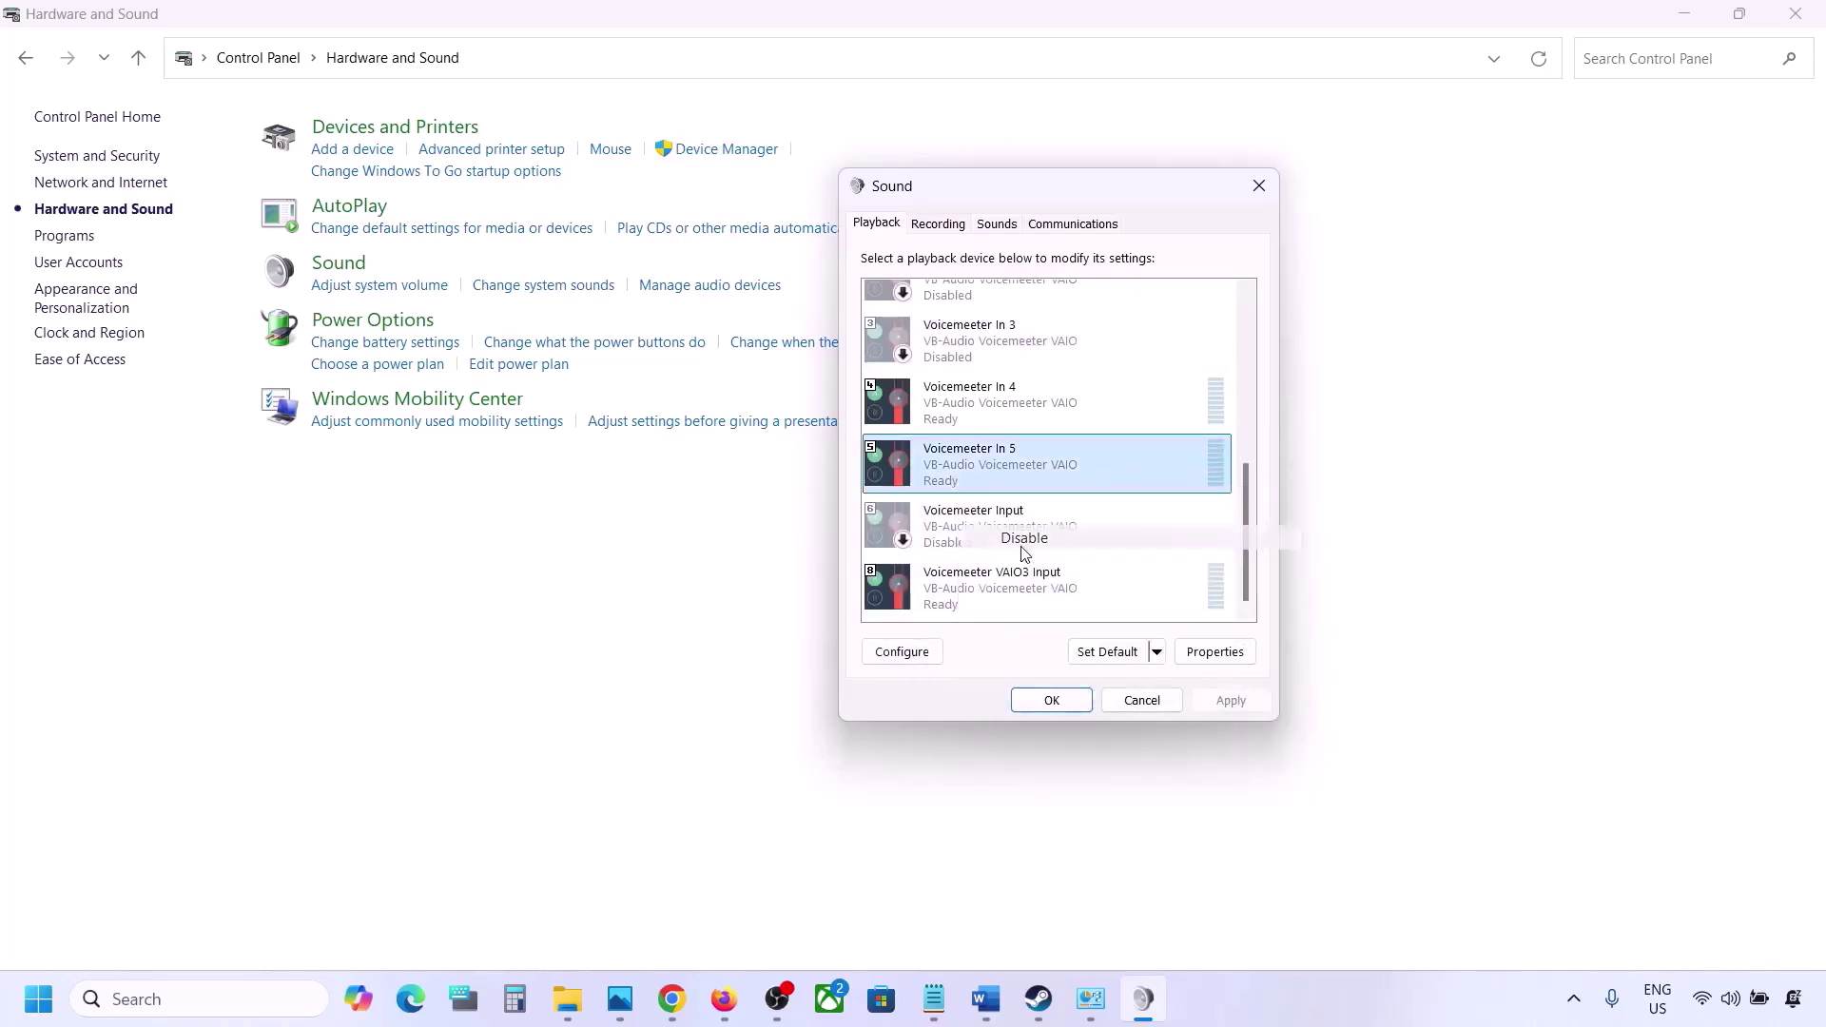
{"action": "right_click", "coordinate": [971, 410]}
{"action": "left_click", "coordinate": [1022, 467]}
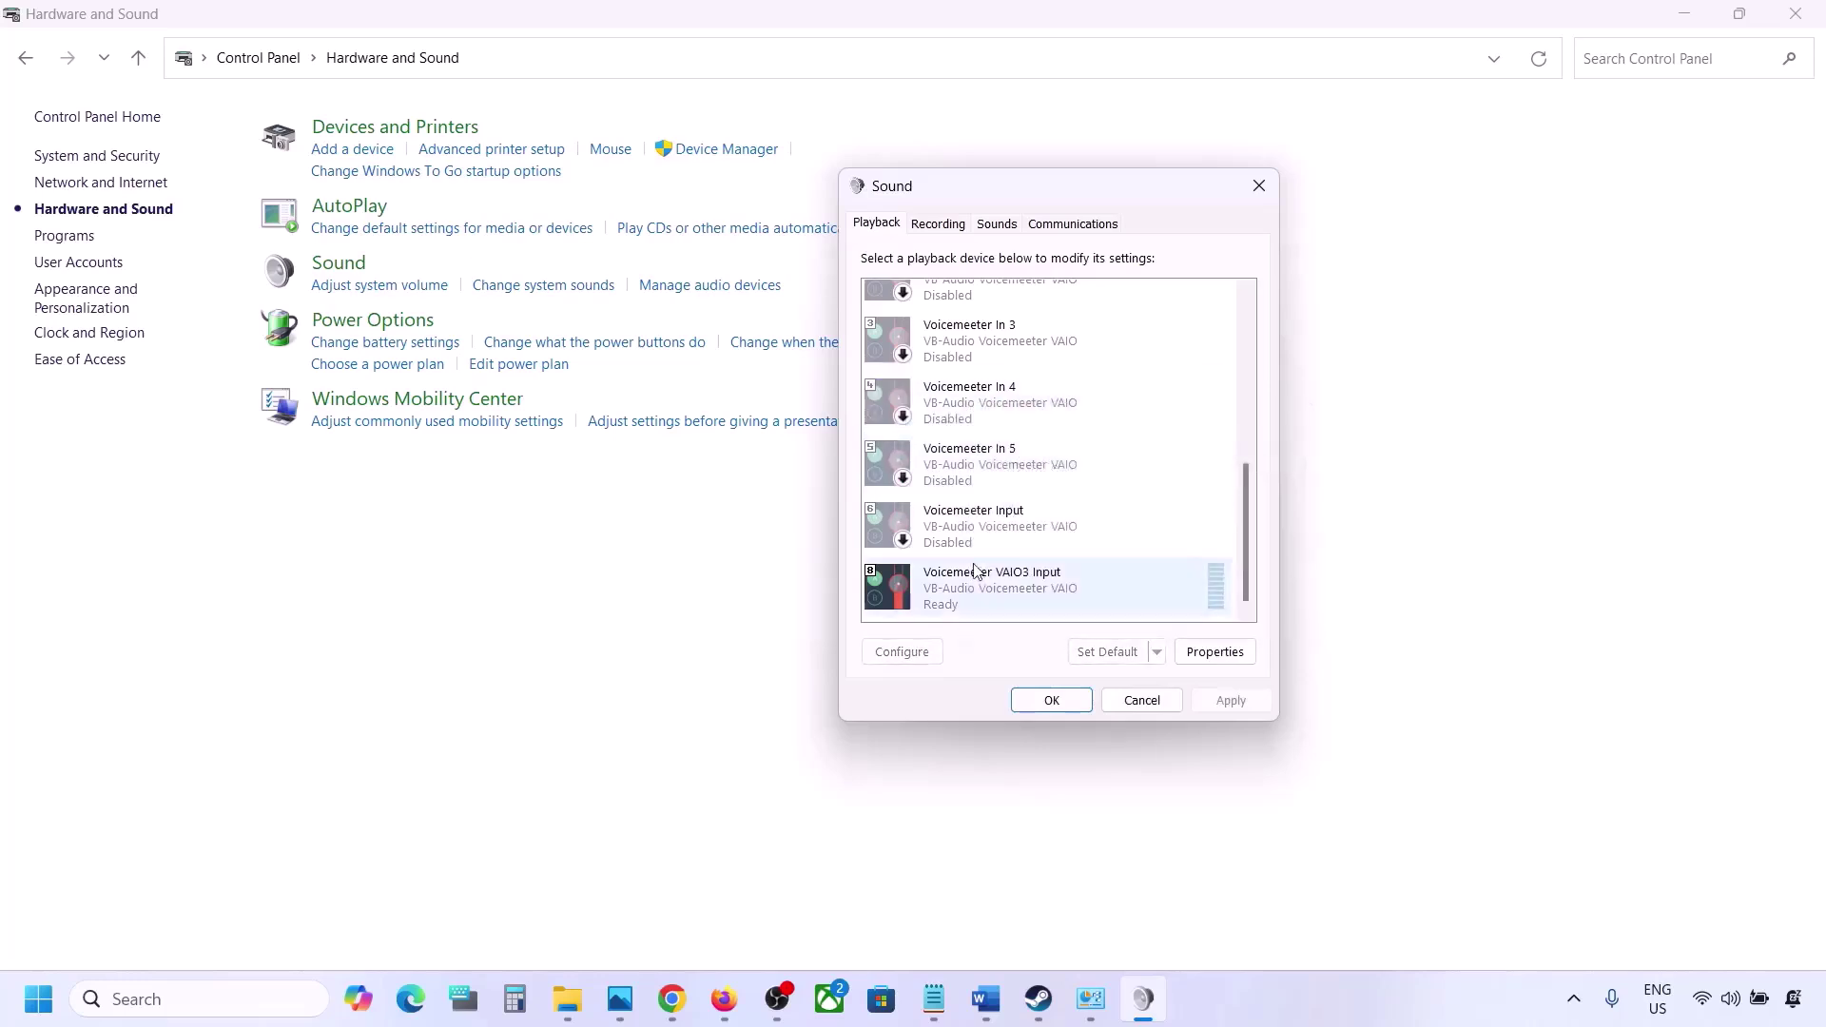
{"action": "right_click", "coordinate": [968, 582]}
{"action": "left_click", "coordinate": [1031, 642]}
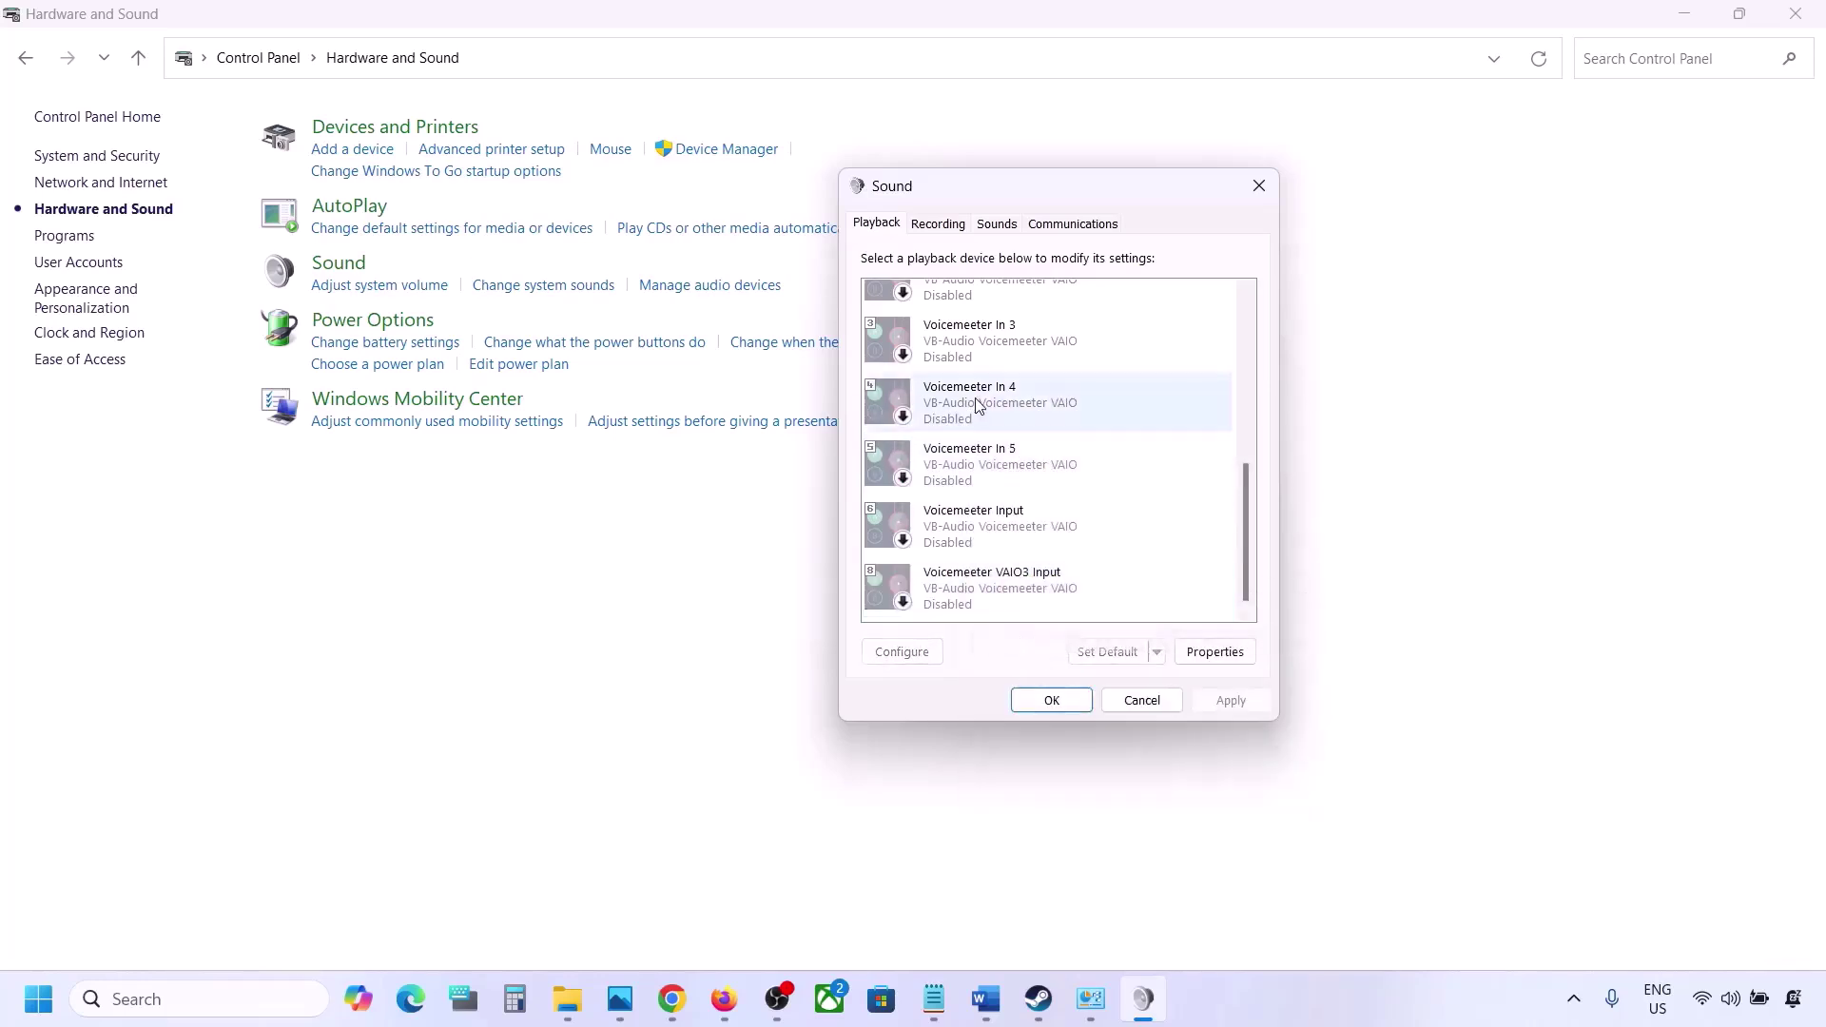
- Check that the Realtek Speakers remain the enabled default playback device
{"action": "scroll", "coordinate": [1009, 409], "scroll_direction": "up", "scroll_amount": 5}
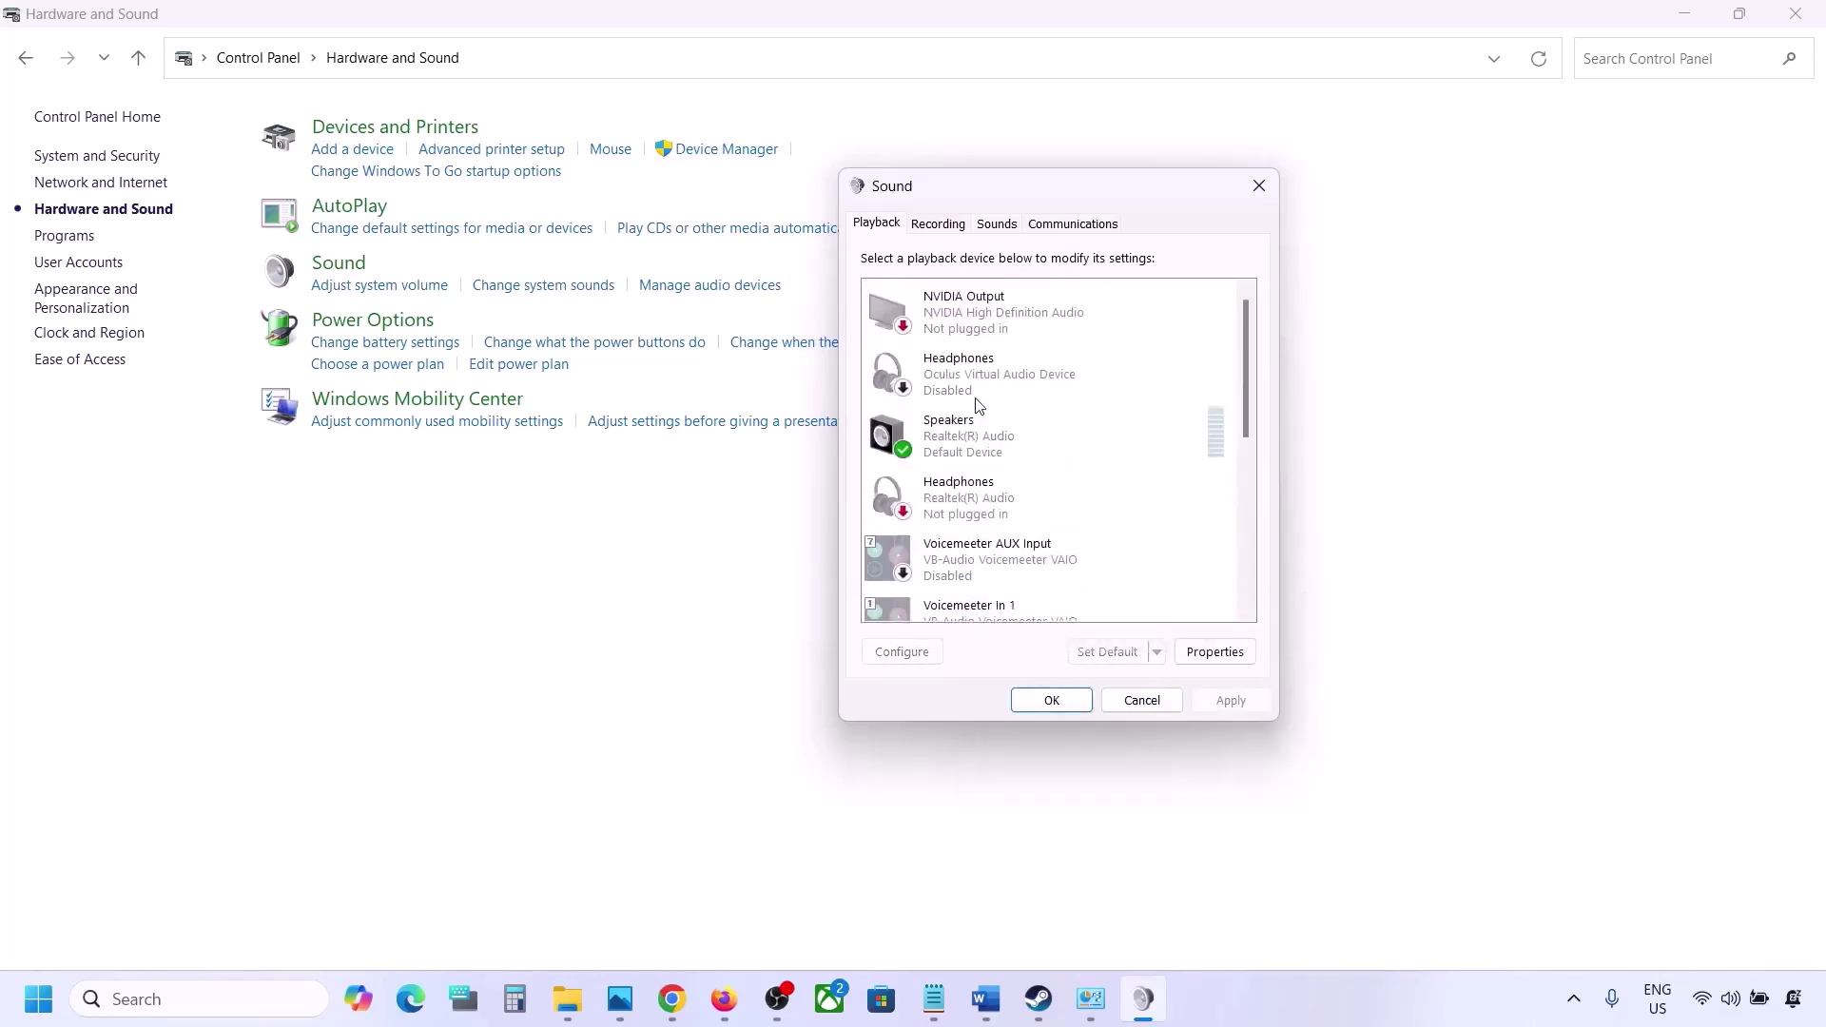
{"action": "left_click", "coordinate": [1010, 436]}
{"action": "right_click", "coordinate": [1007, 438]}
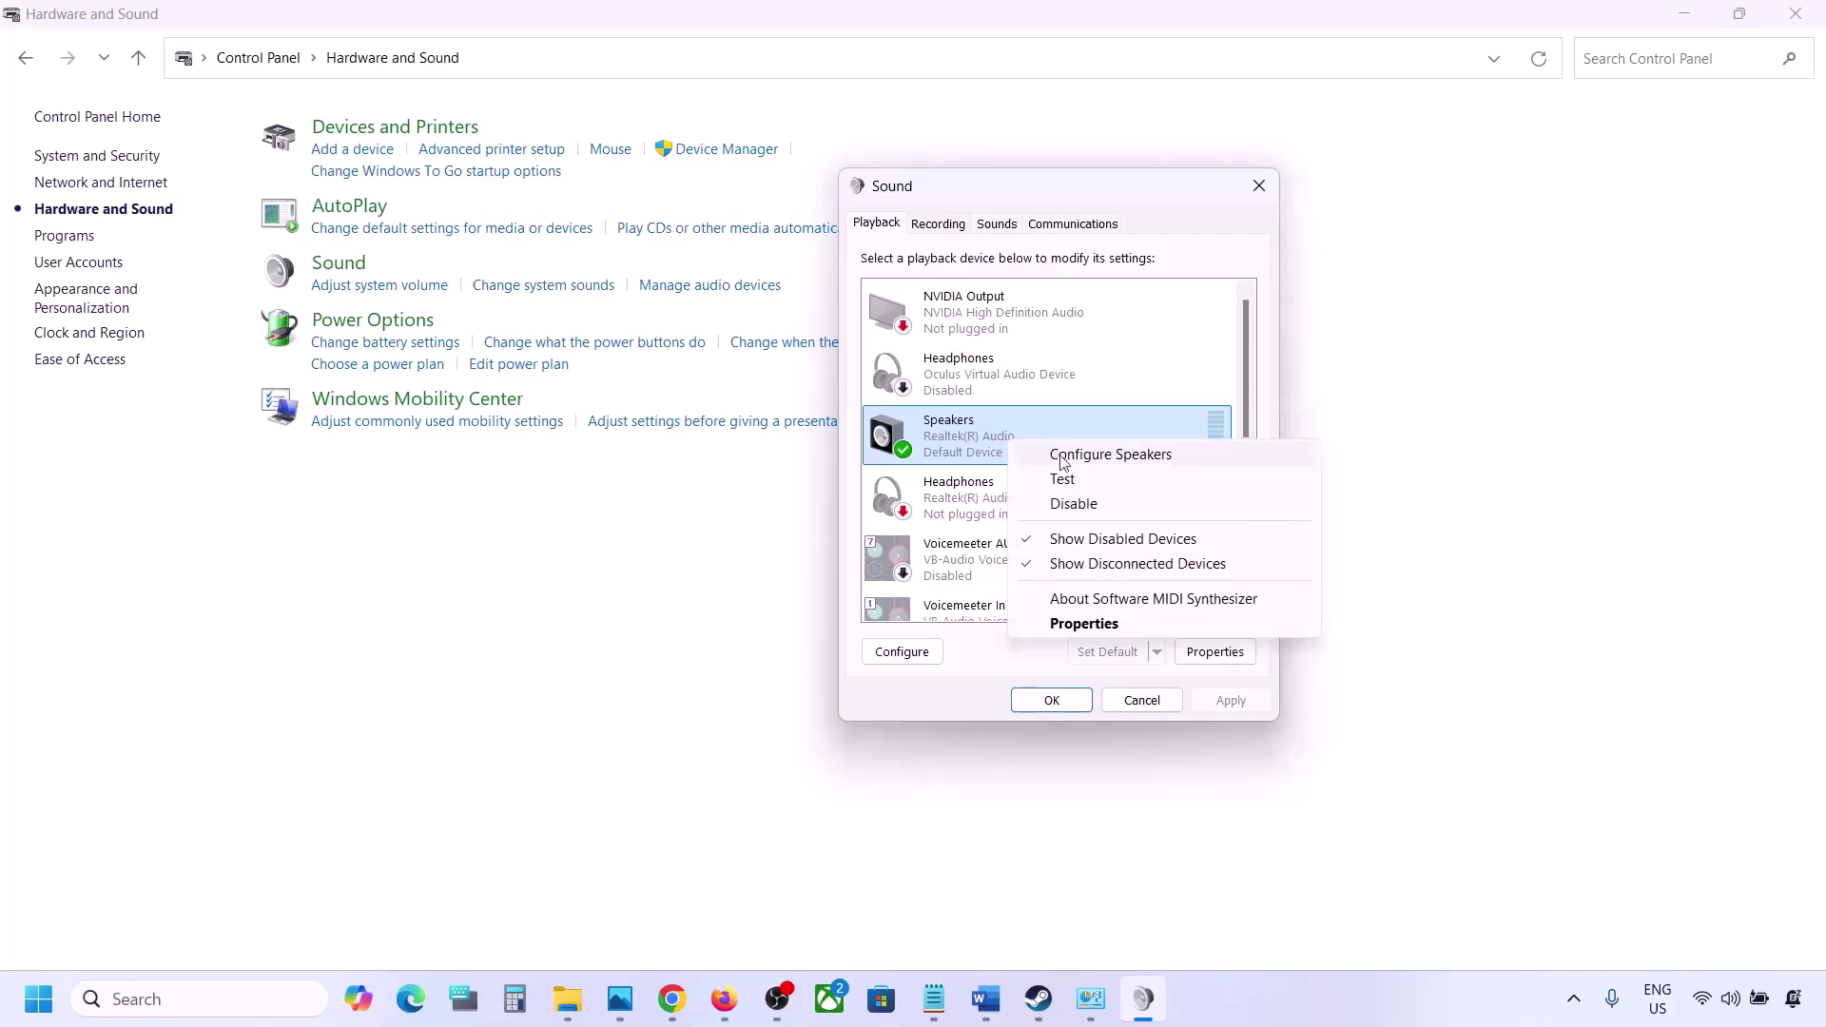
{"action": "left_click", "coordinate": [962, 457]}
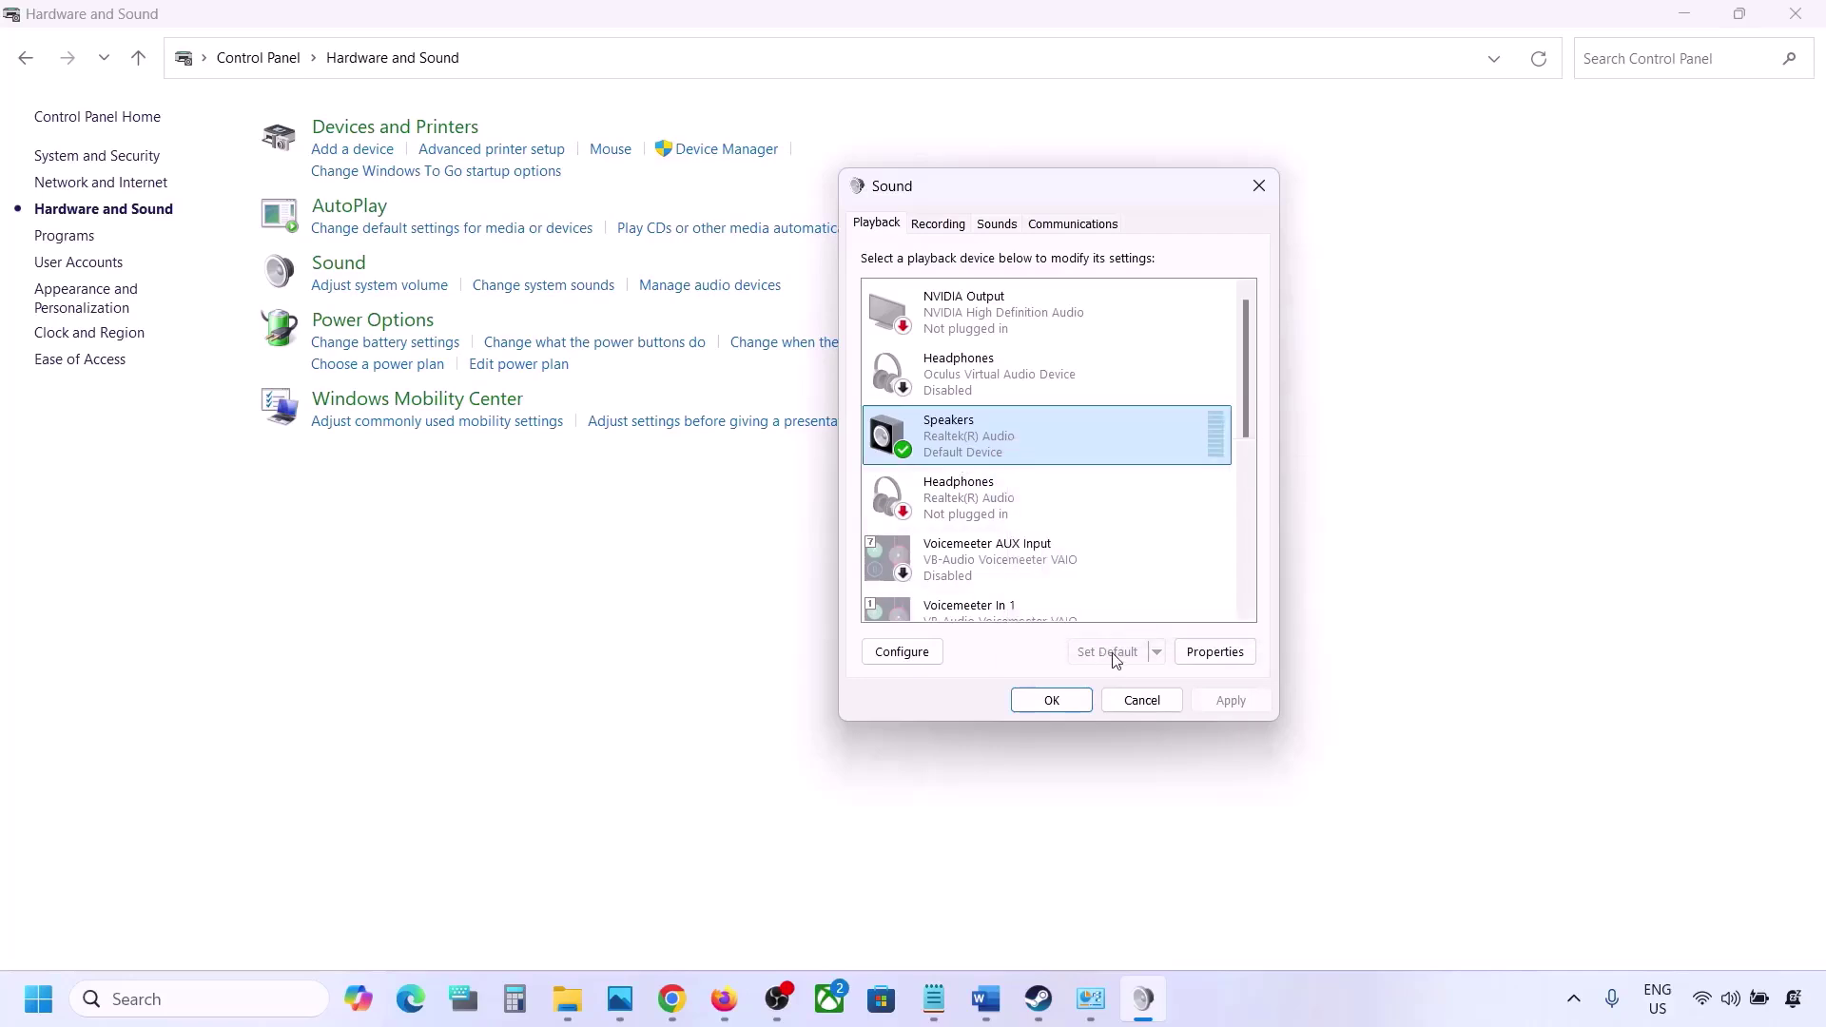
- Review the Recording devices list, comparing it with the Playback list
{"action": "left_click", "coordinate": [942, 225]}
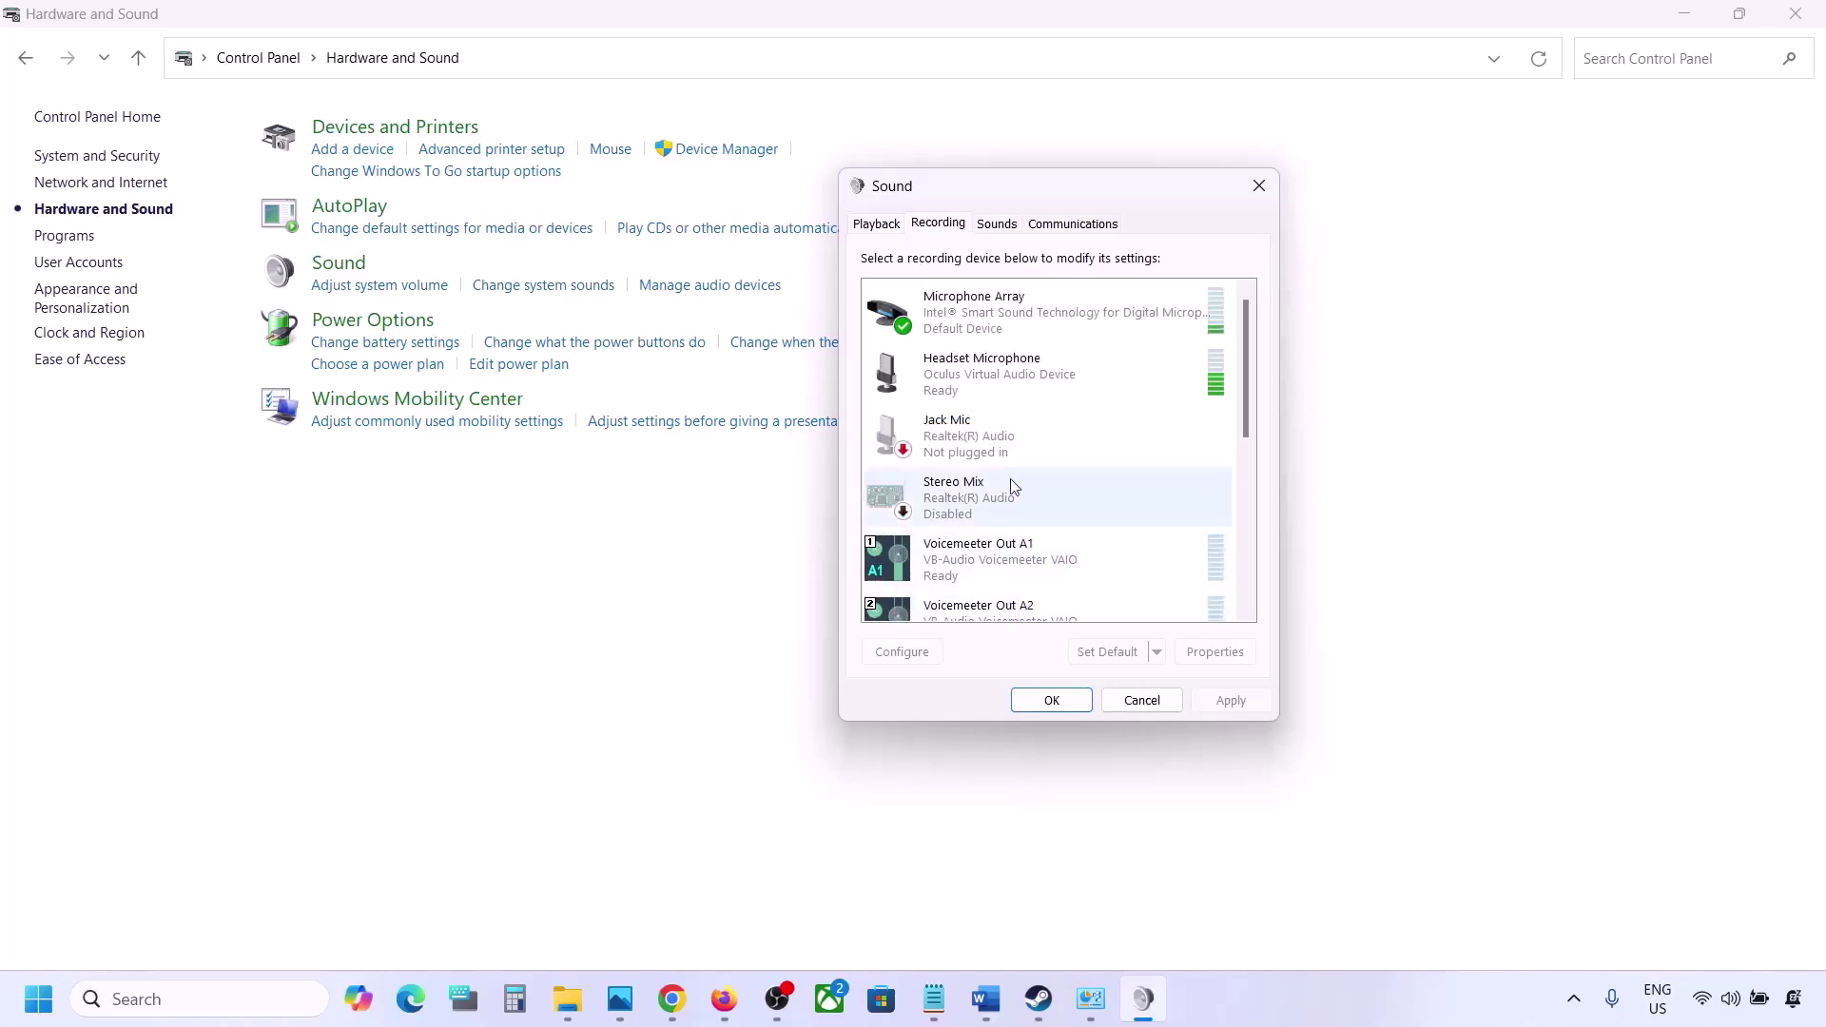
{"action": "scroll", "coordinate": [1011, 489], "scroll_direction": "down", "scroll_amount": 3}
{"action": "scroll", "coordinate": [1012, 489], "scroll_direction": "up", "scroll_amount": 3}
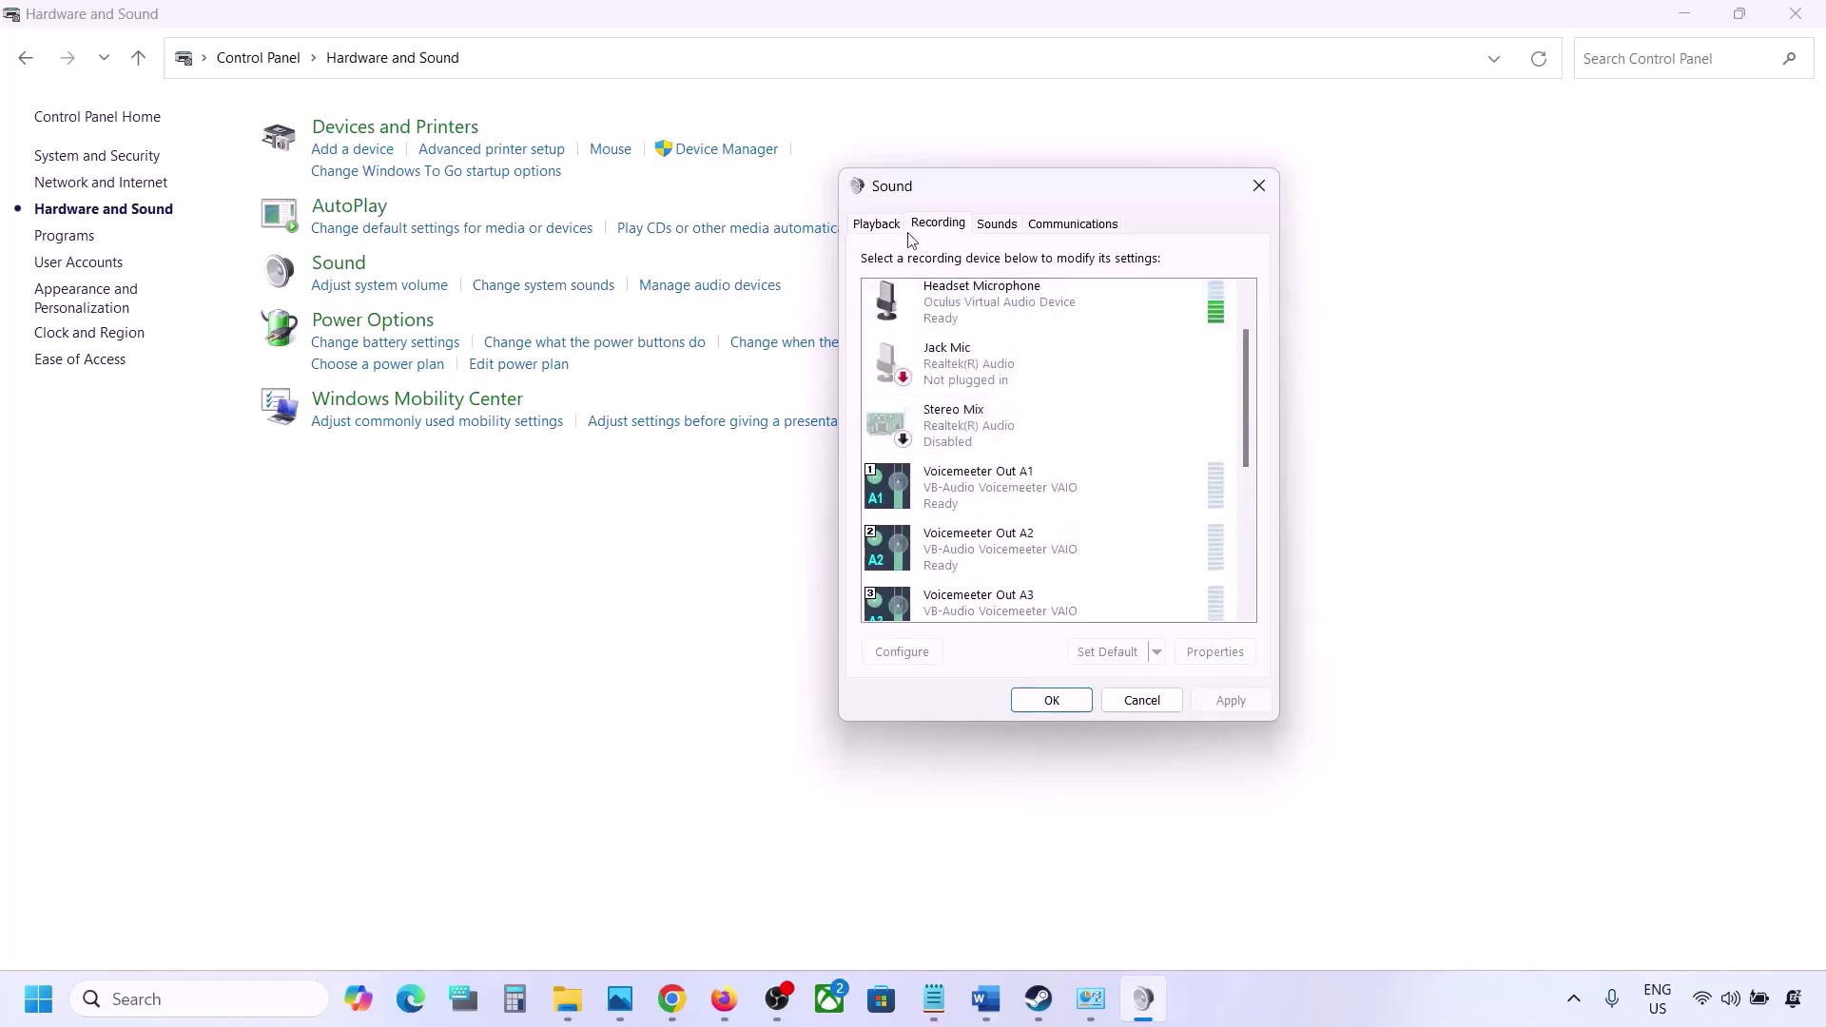
{"action": "left_click", "coordinate": [861, 225]}
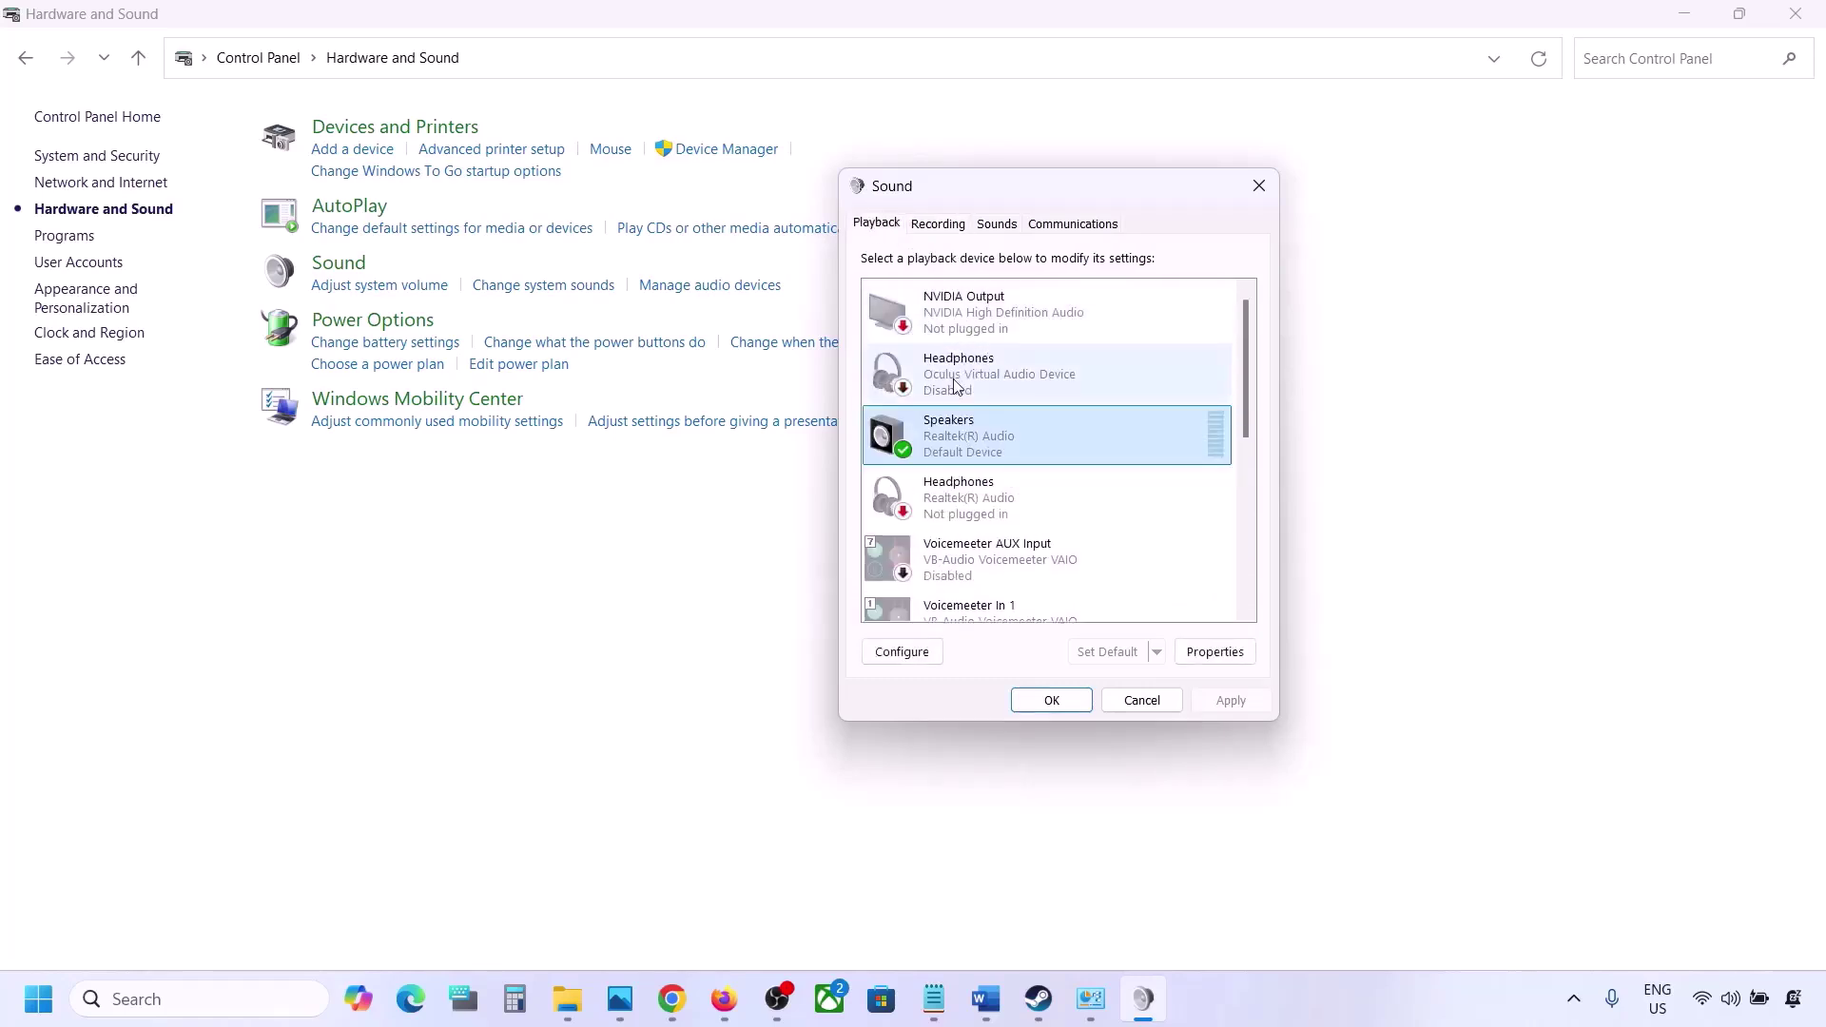
{"action": "left_click", "coordinate": [939, 226]}
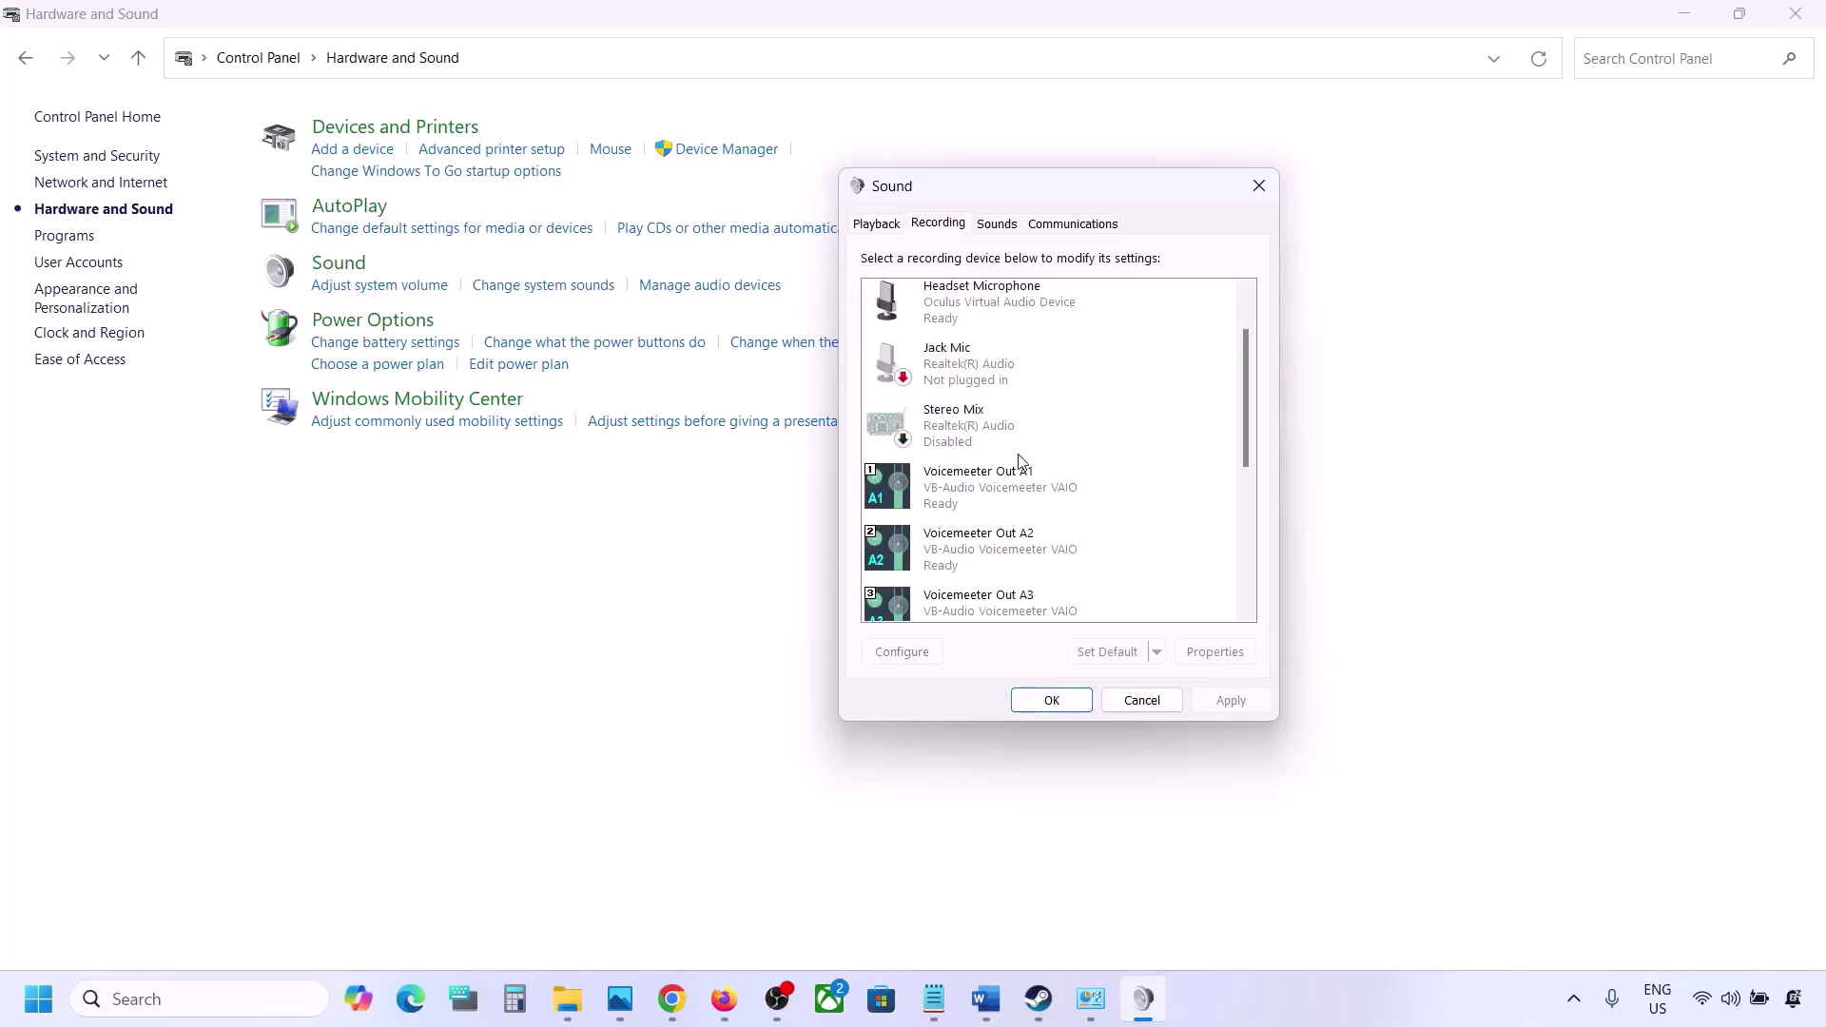
{"action": "scroll", "coordinate": [1020, 464], "scroll_direction": "up", "scroll_amount": 1}
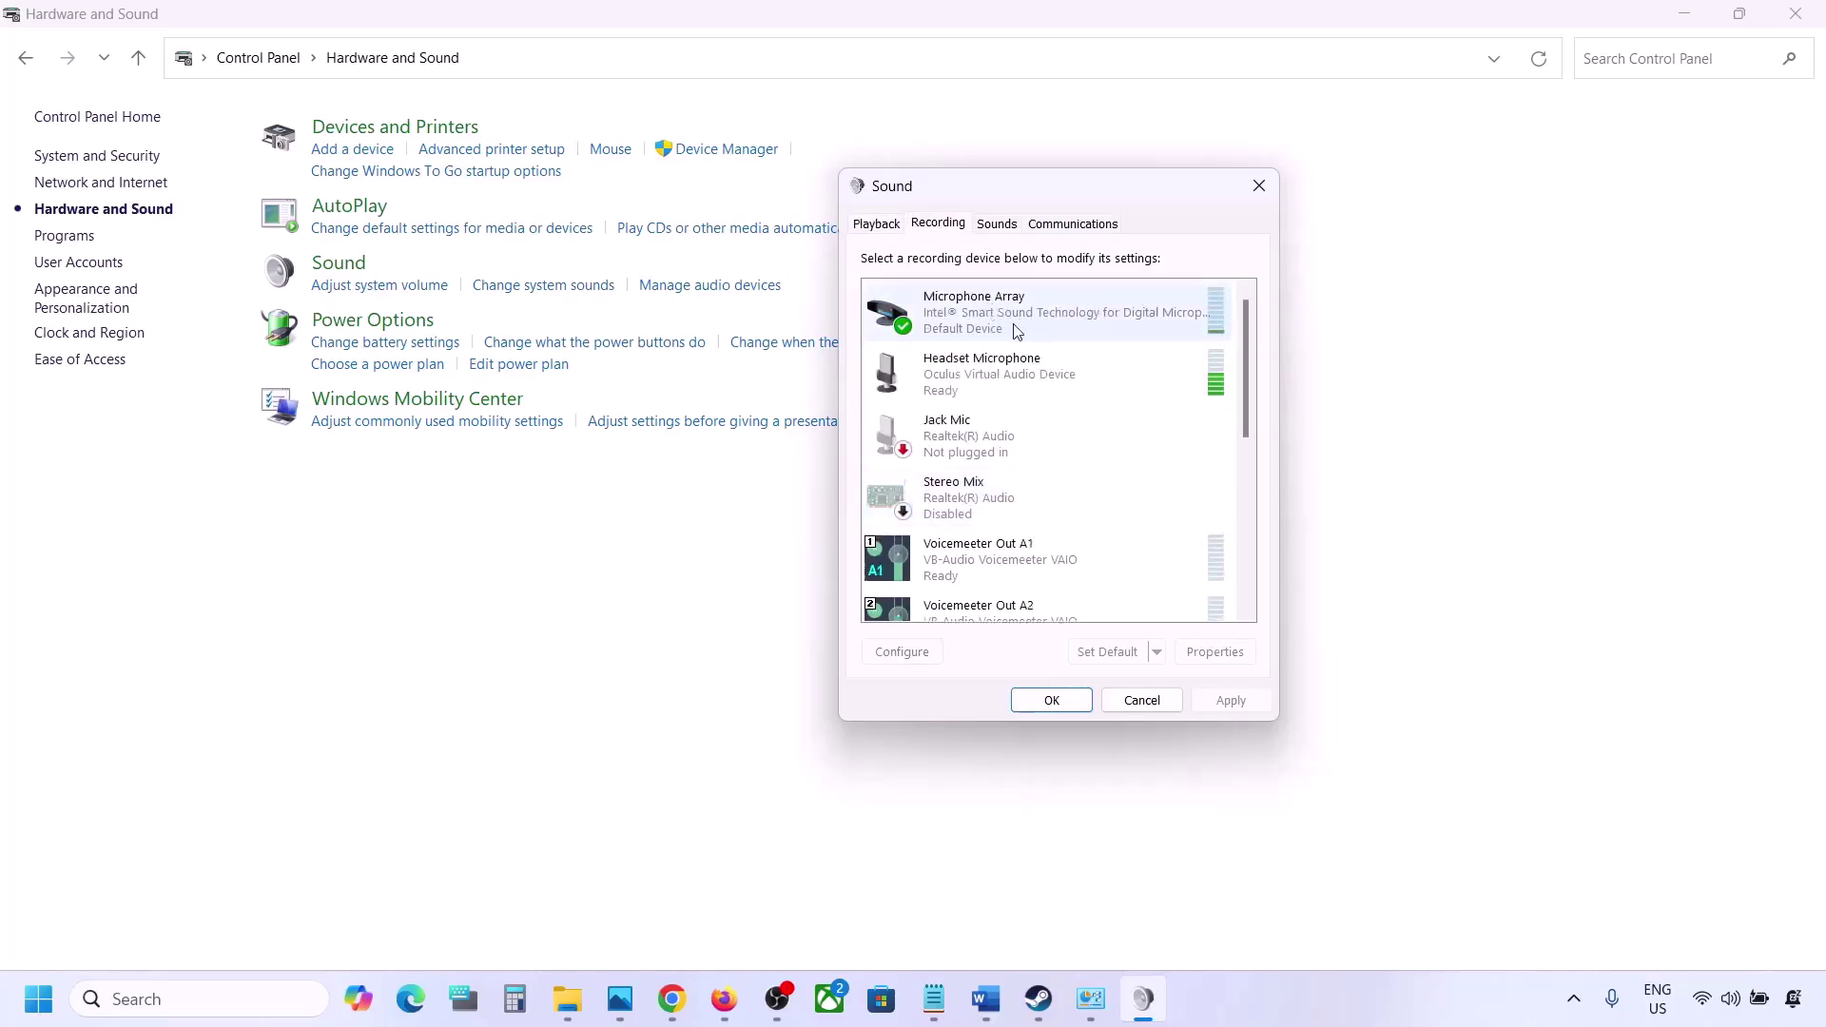
{"action": "left_click", "coordinate": [874, 226]}
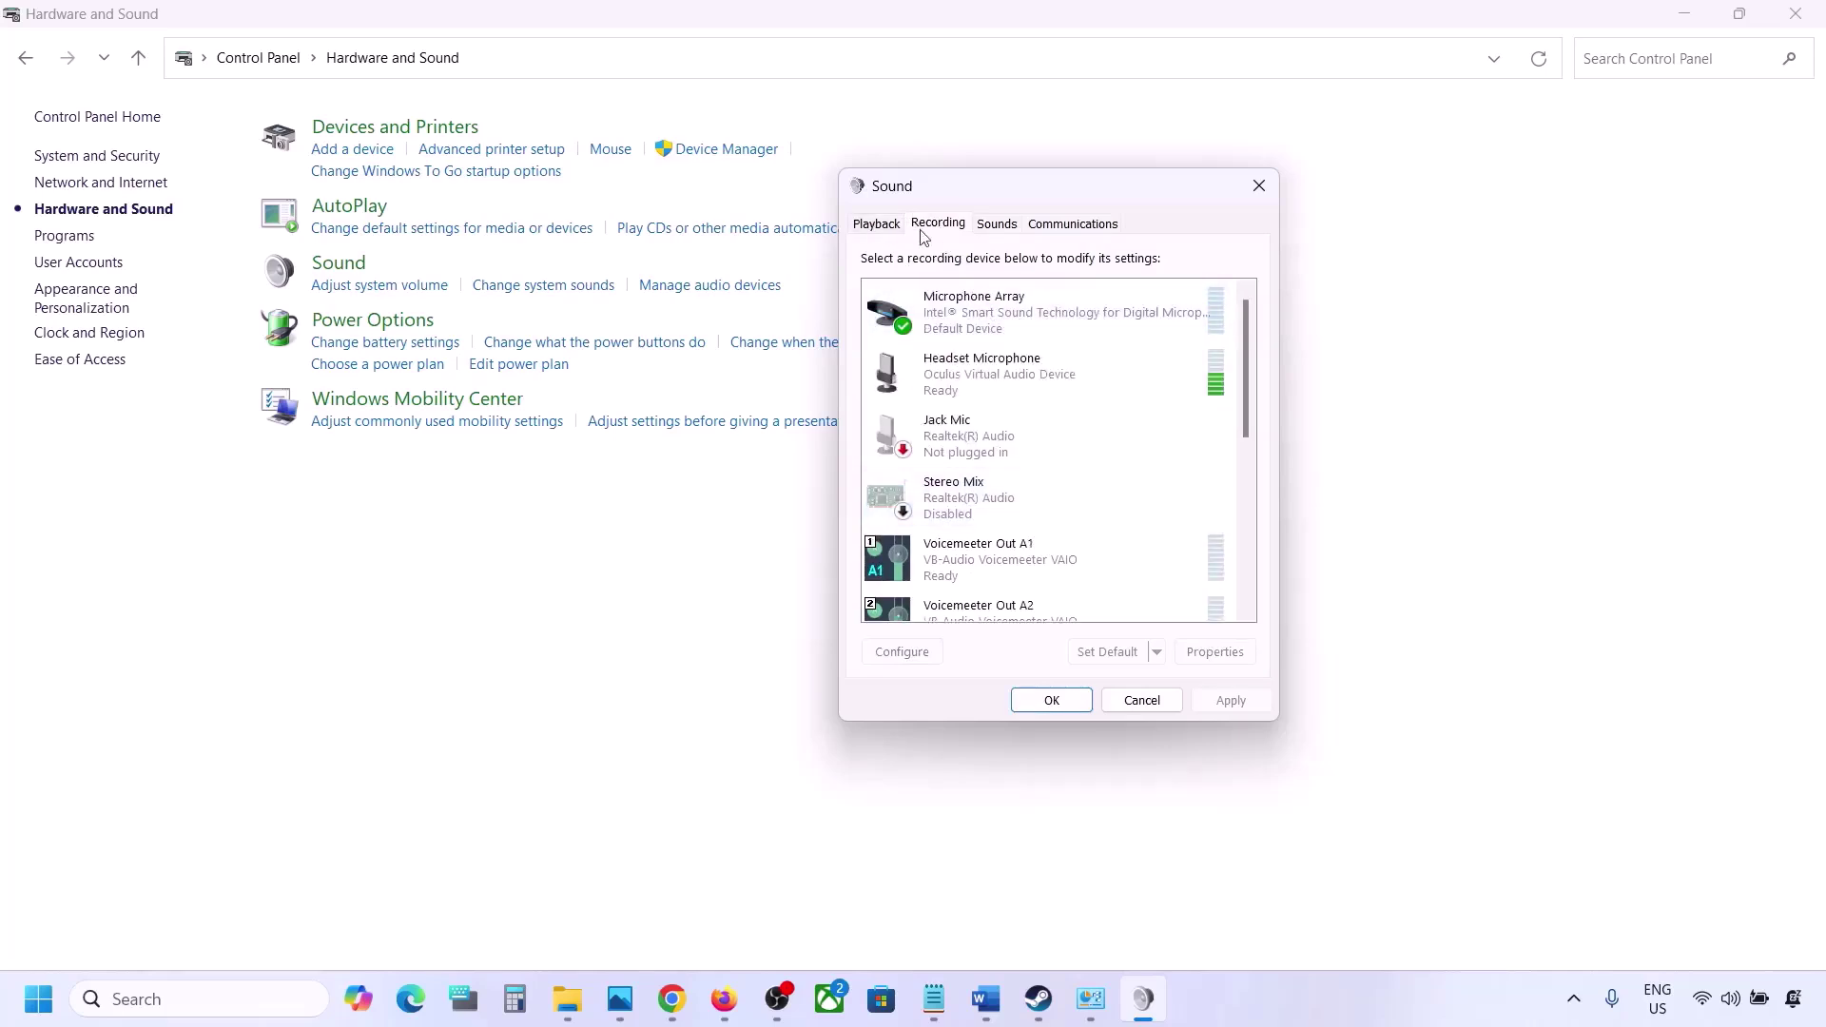
{"action": "left_click", "coordinate": [938, 224]}
- Disable the Oculus Headset Microphone recording device
{"action": "left_click", "coordinate": [966, 381]}
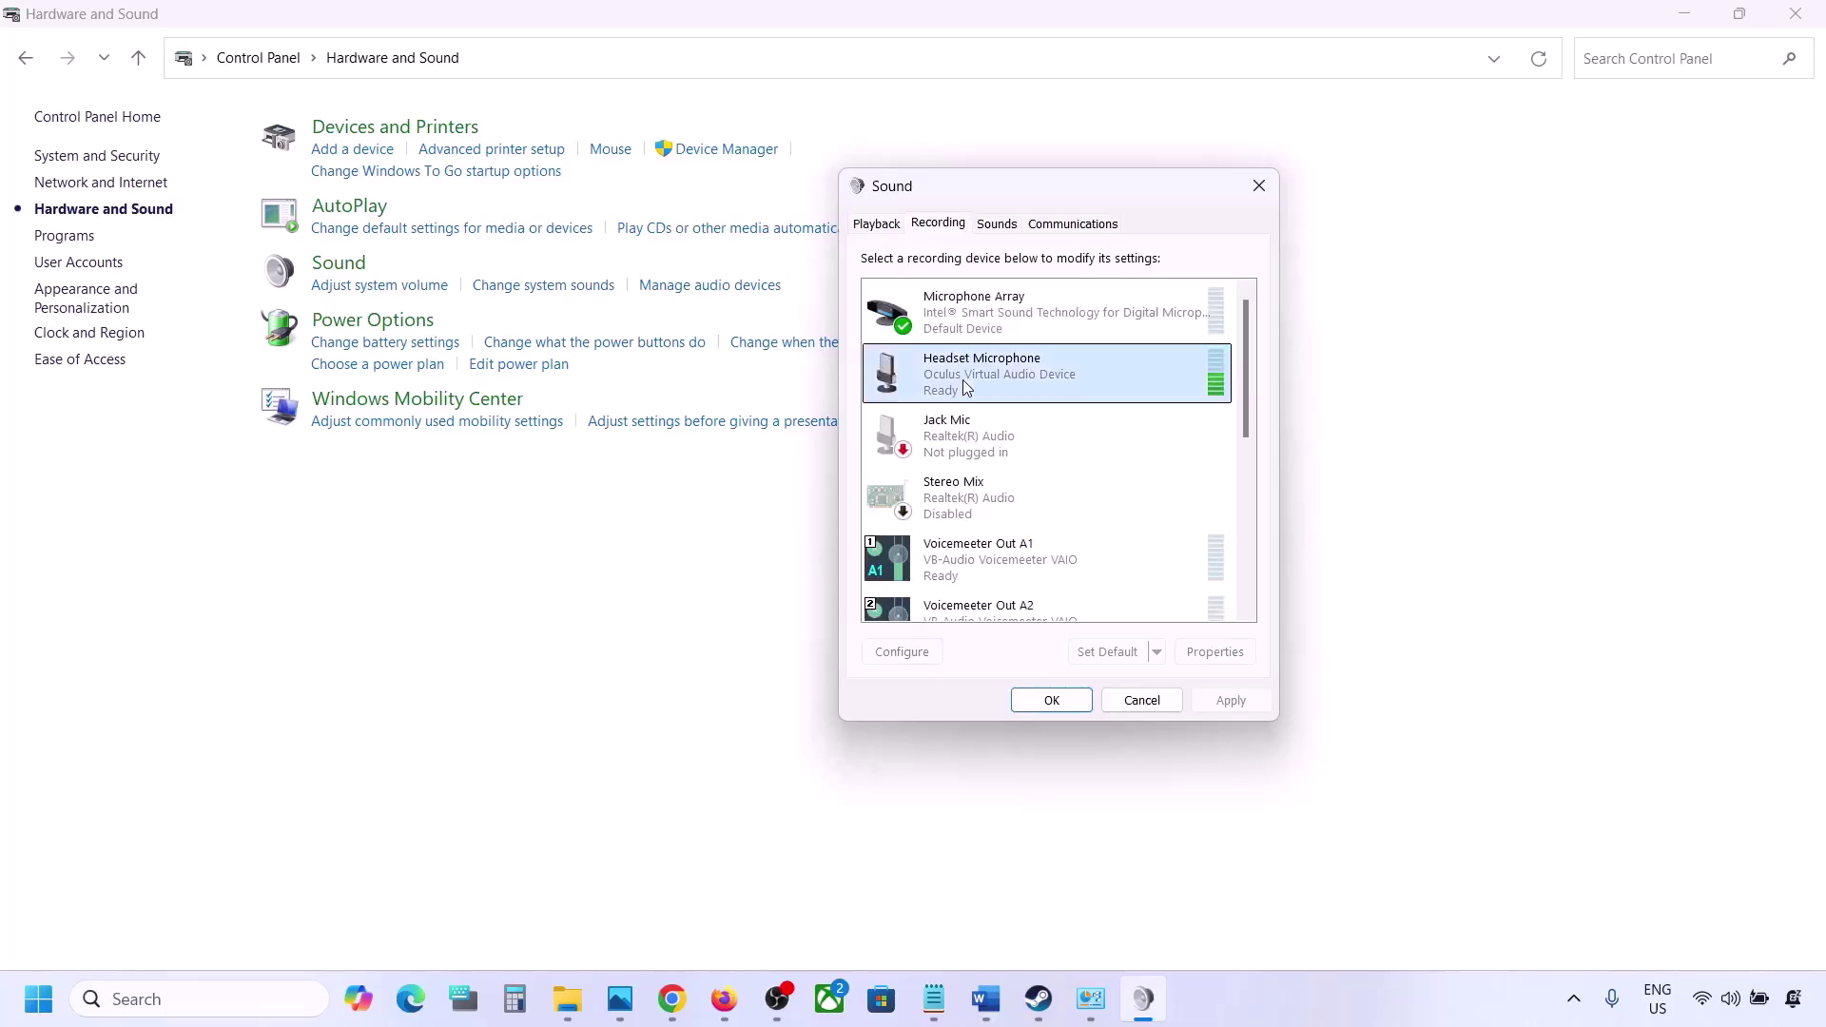
{"action": "right_click", "coordinate": [963, 380]}
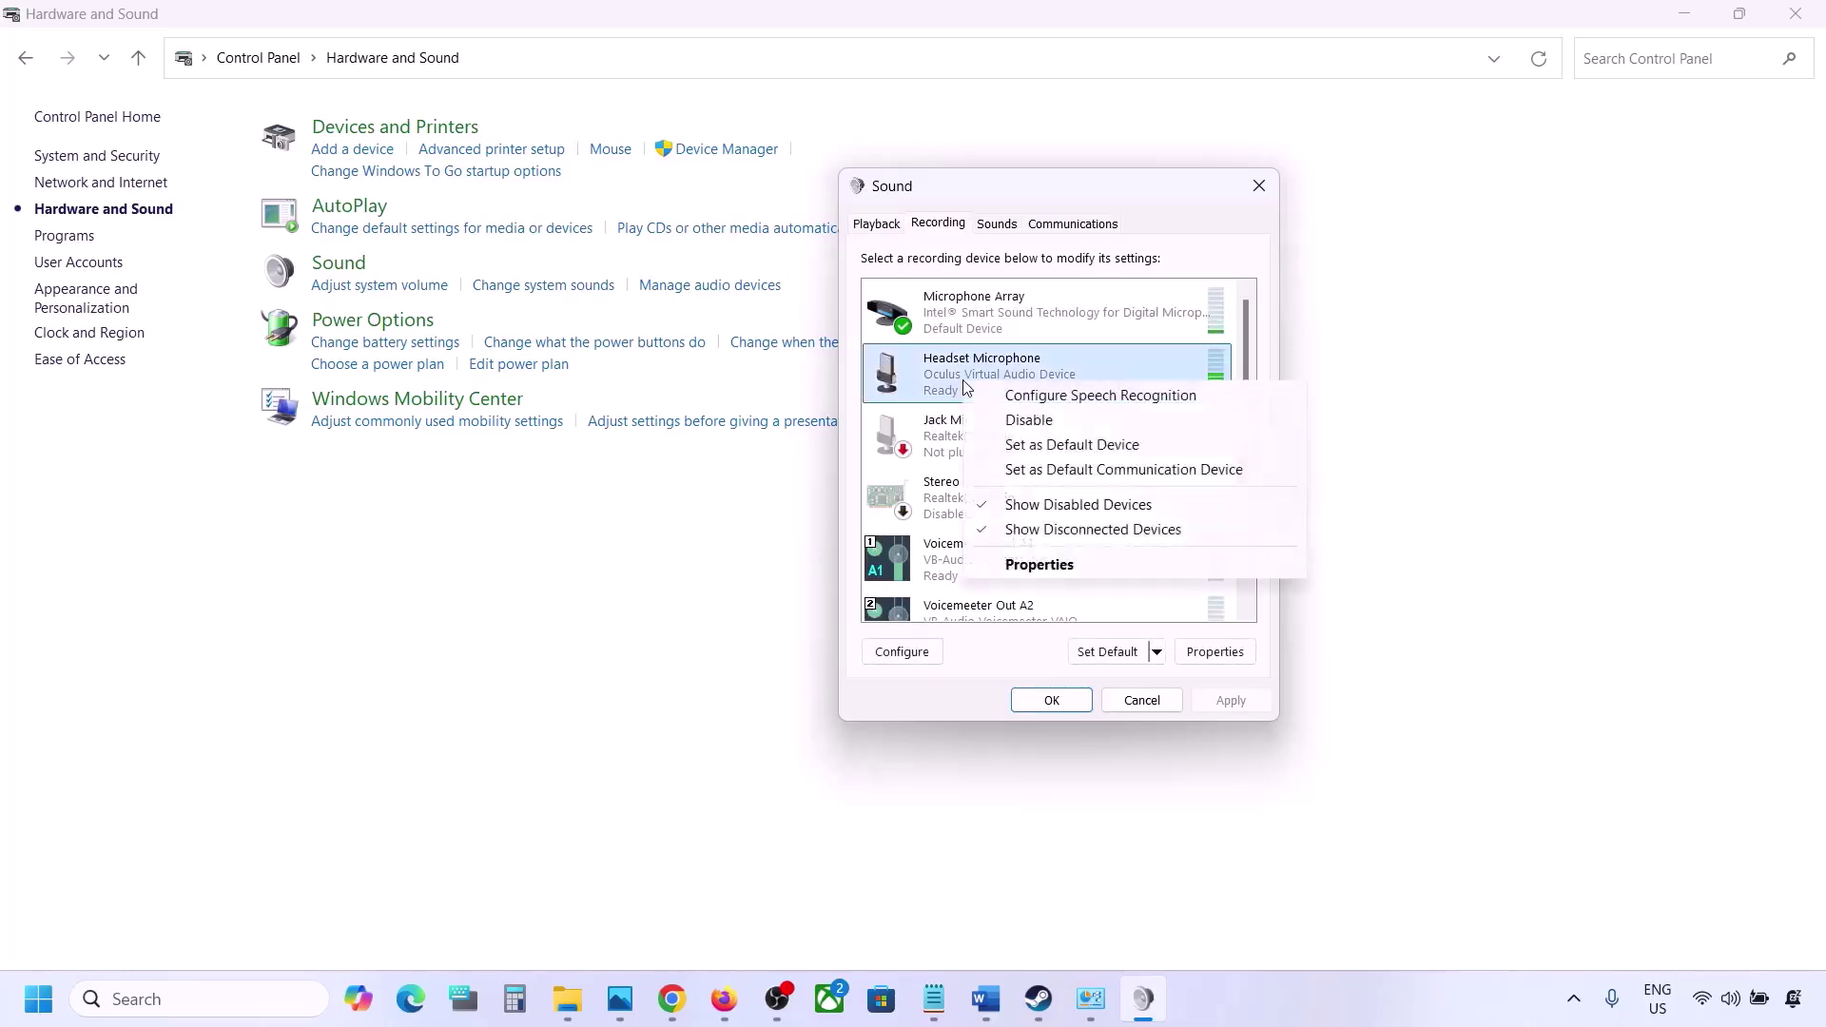
{"action": "left_click", "coordinate": [1032, 420]}
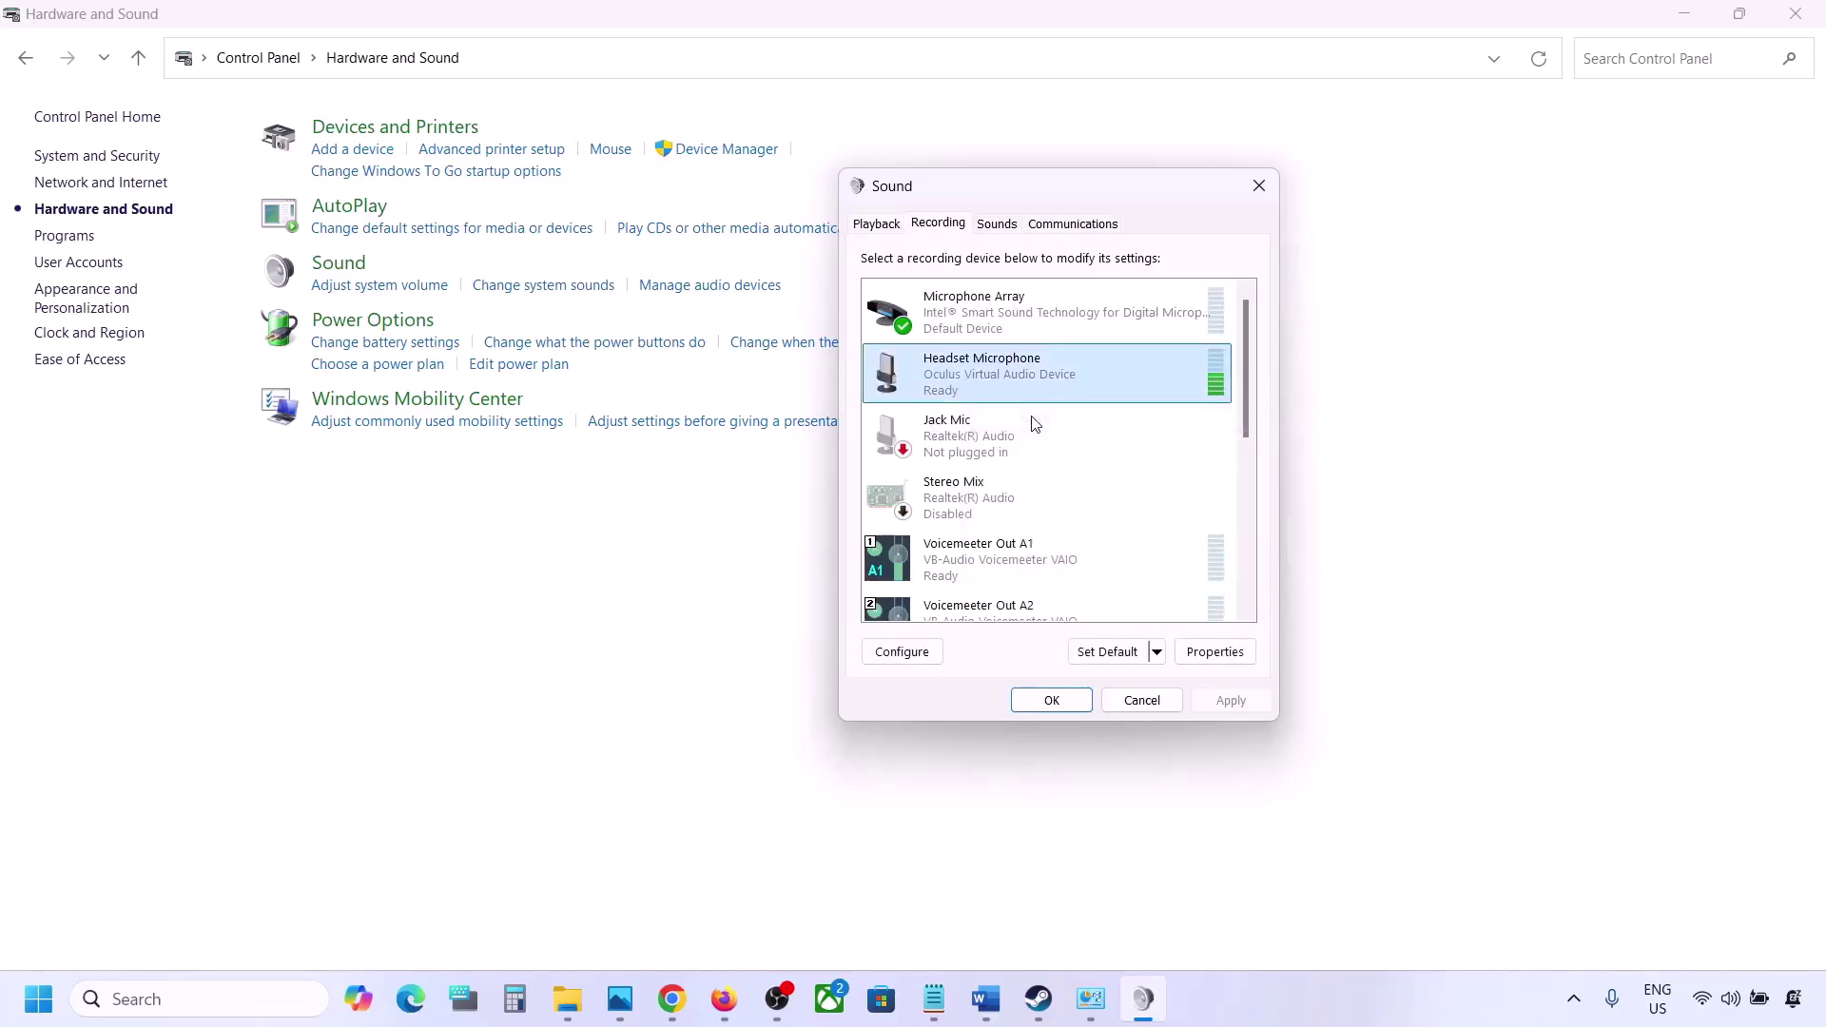
{"action": "left_click", "coordinate": [873, 224]}
- Close the Sound dialog and expand Sound, video and game controllers in Device Manager
{"action": "left_click", "coordinate": [1258, 187]}
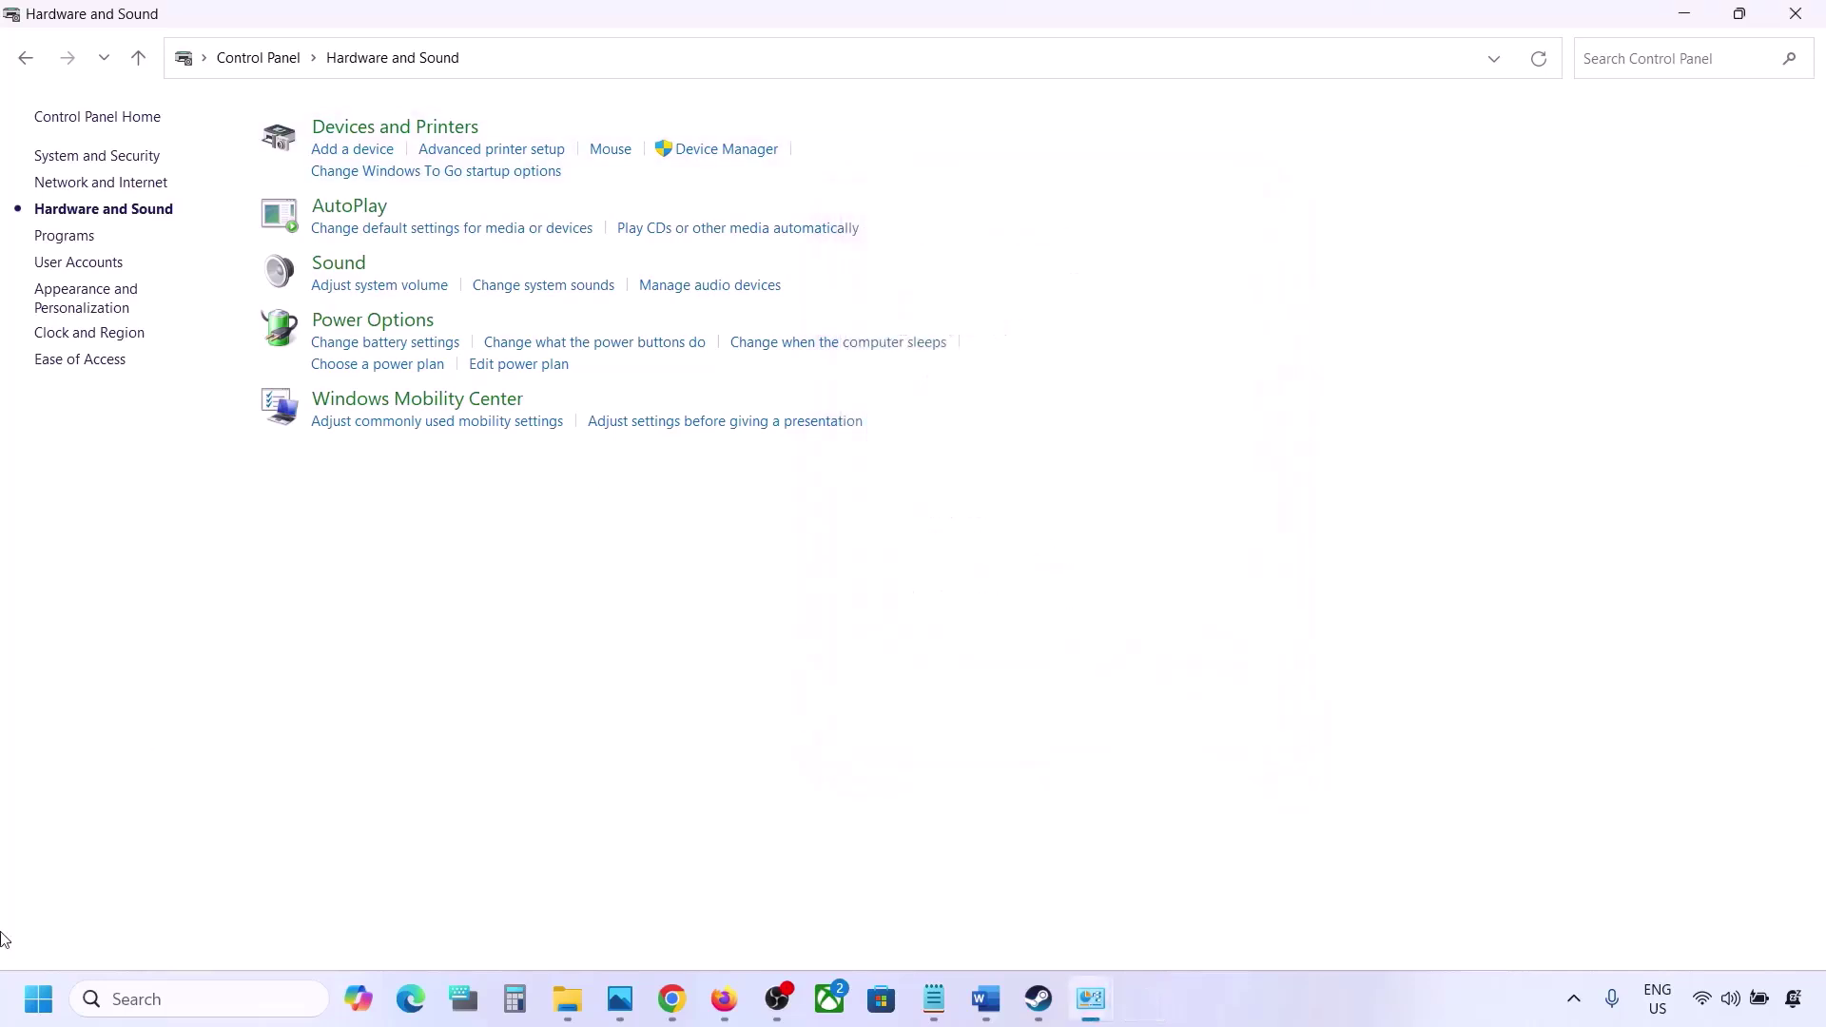
{"action": "right_click", "coordinate": [38, 1016]}
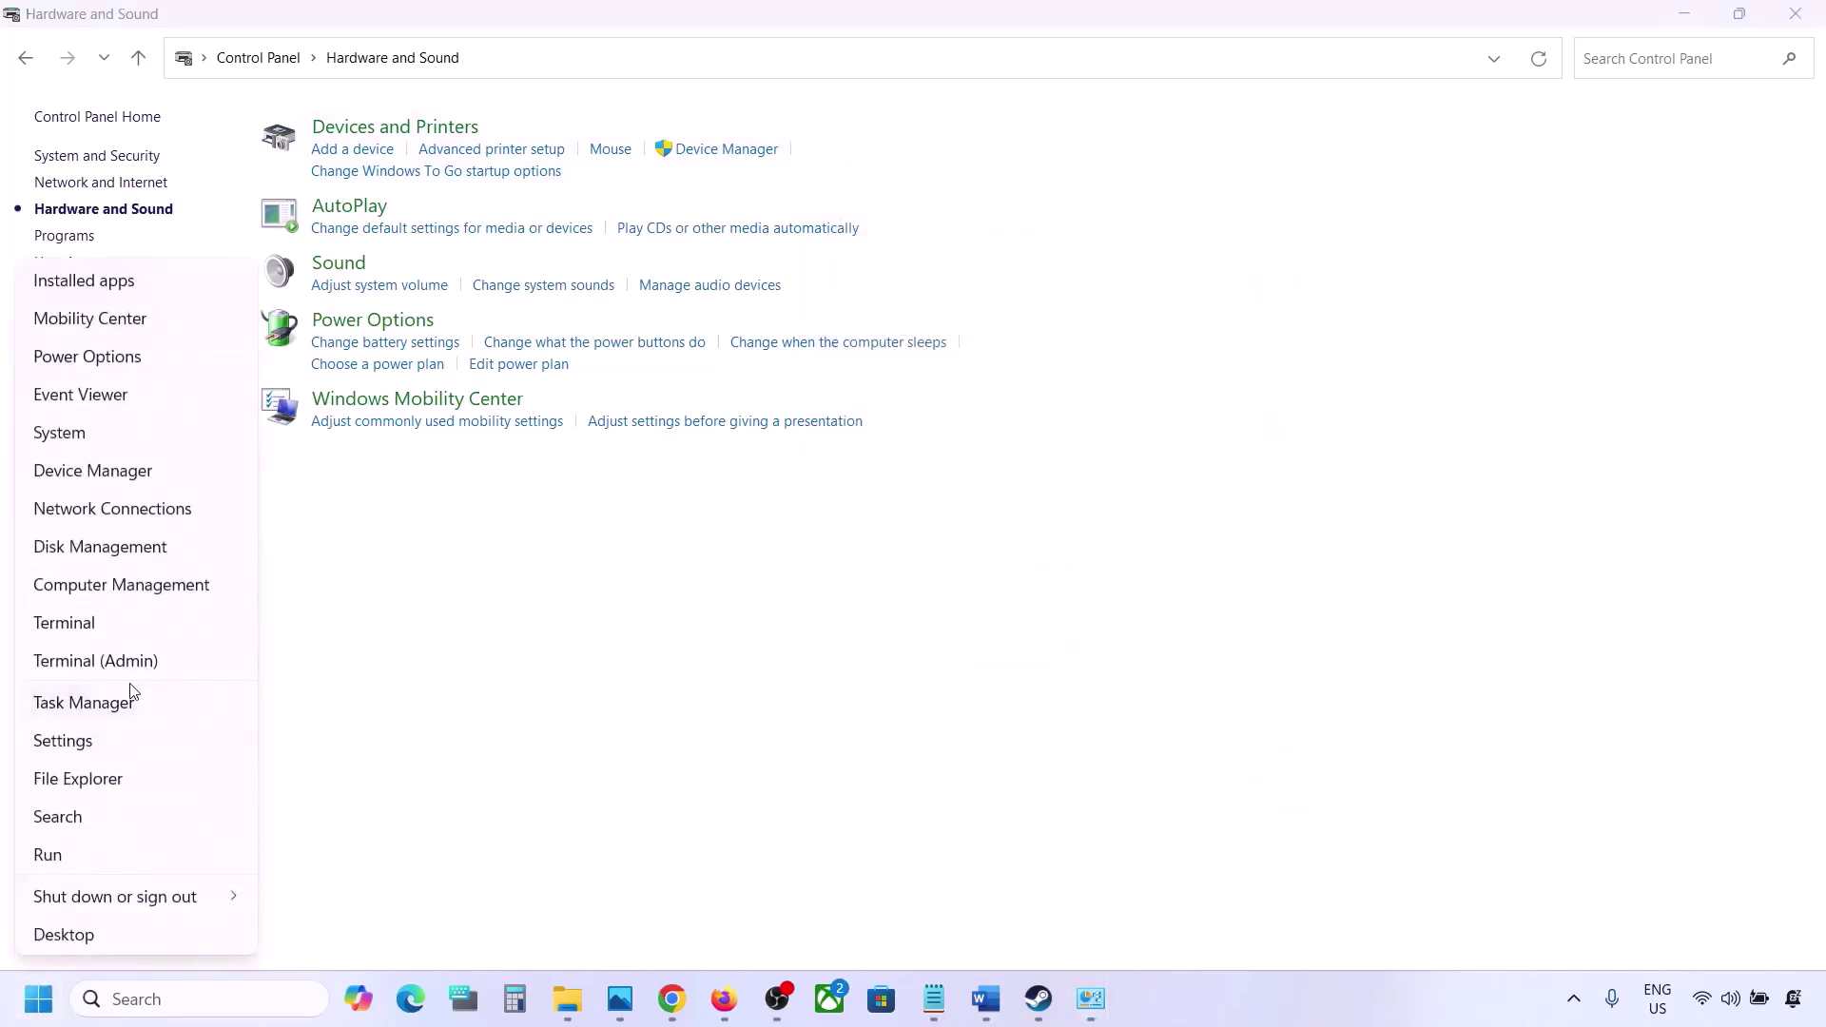
{"action": "left_click", "coordinate": [98, 471]}
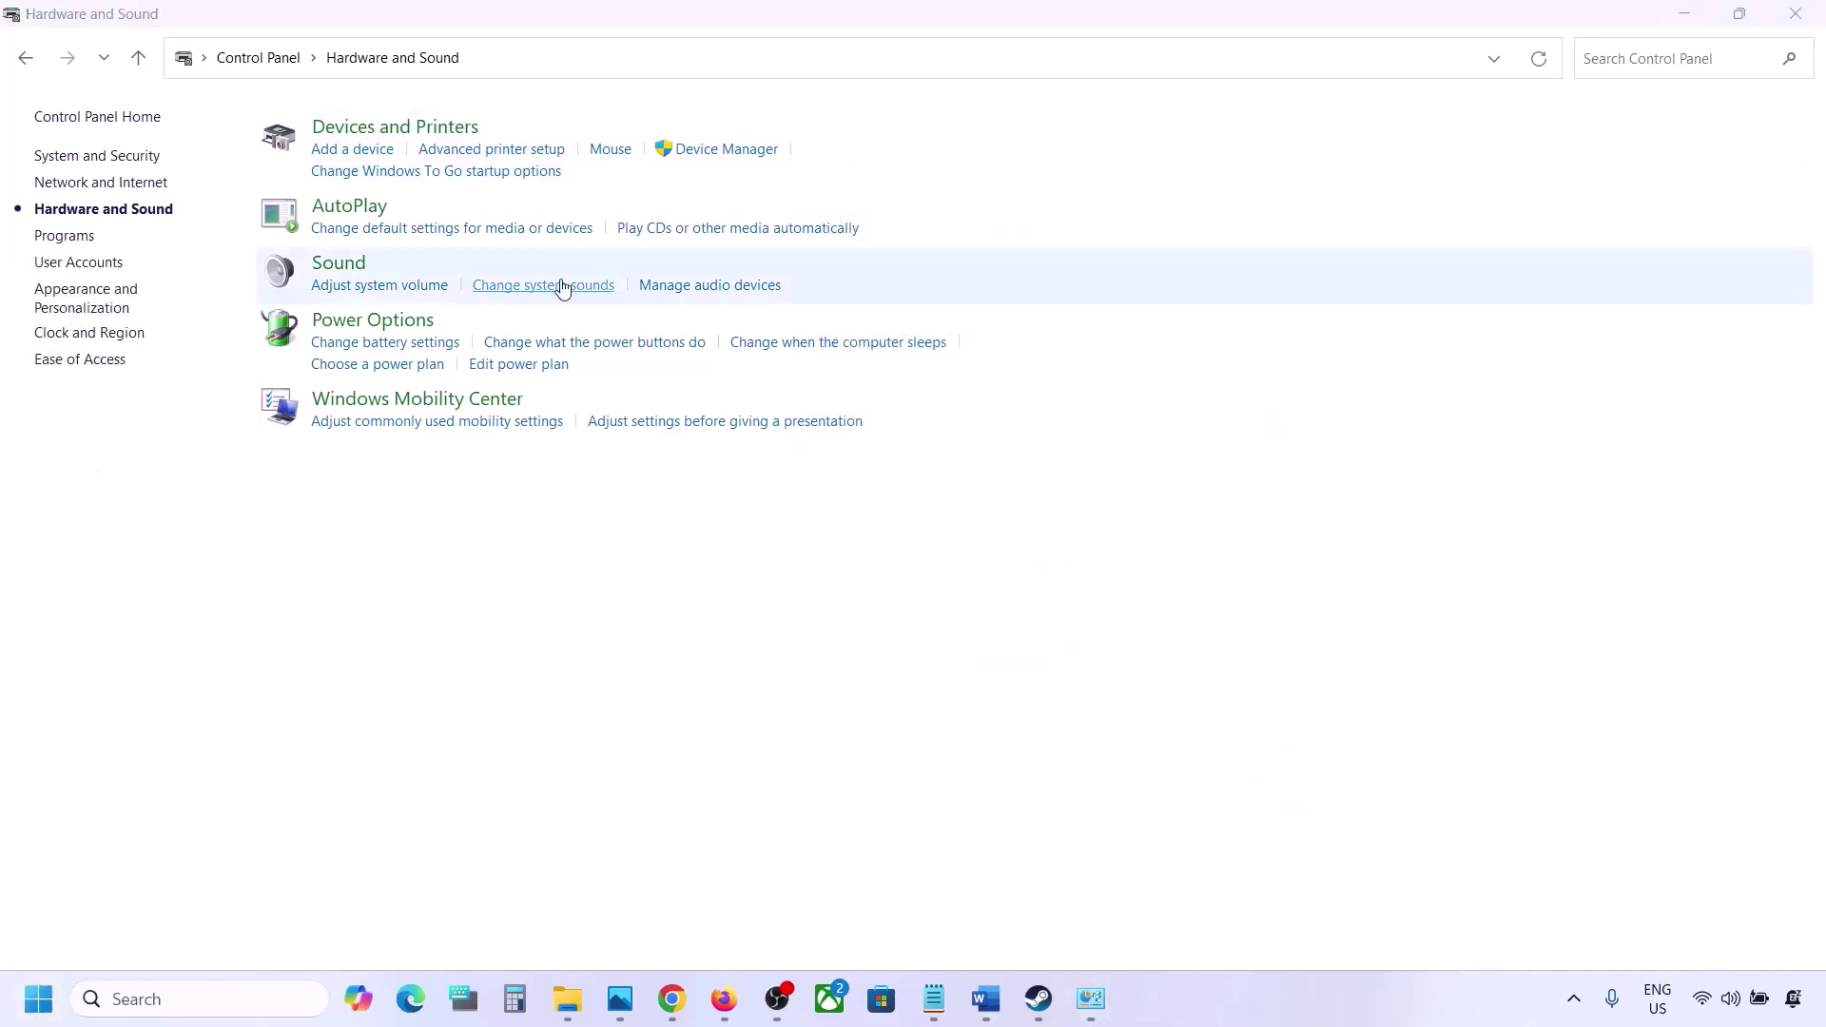
{"action": "scroll", "coordinate": [258, 458], "scroll_direction": "down", "scroll_amount": 1}
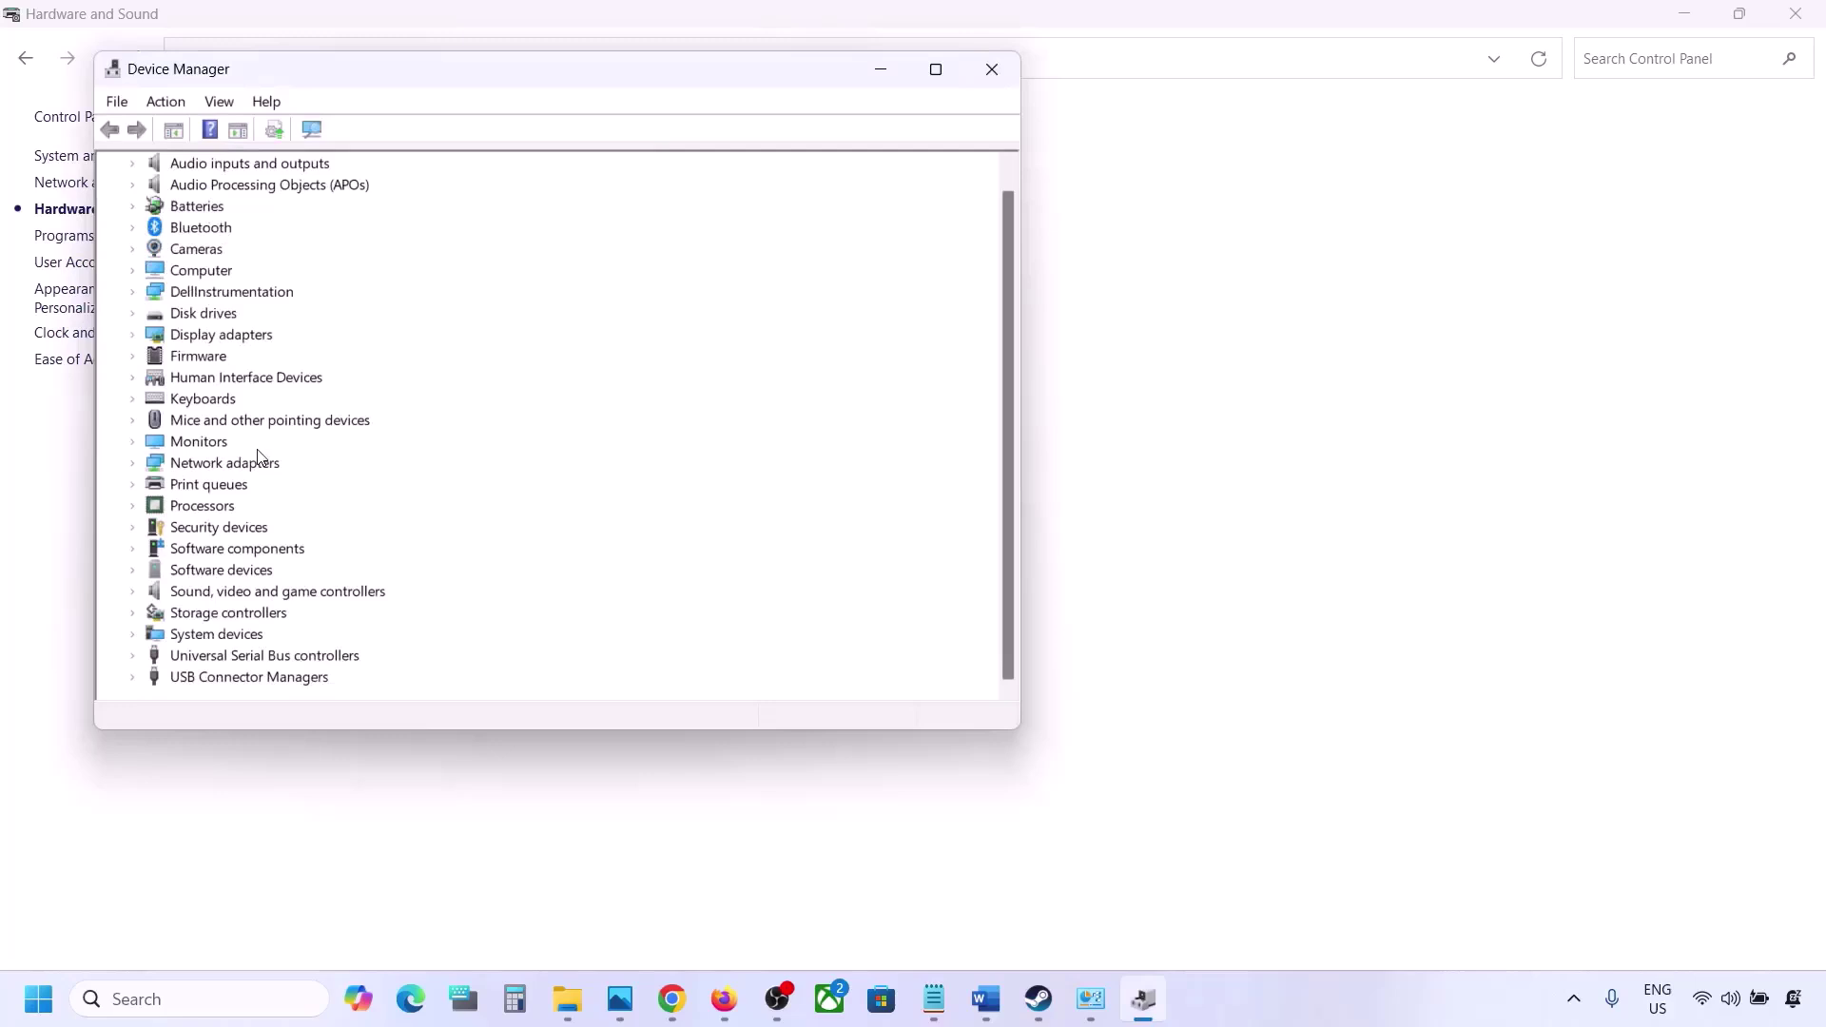
{"action": "left_click", "coordinate": [133, 592]}
{"action": "scroll", "coordinate": [133, 598], "scroll_direction": "down", "scroll_amount": 3}
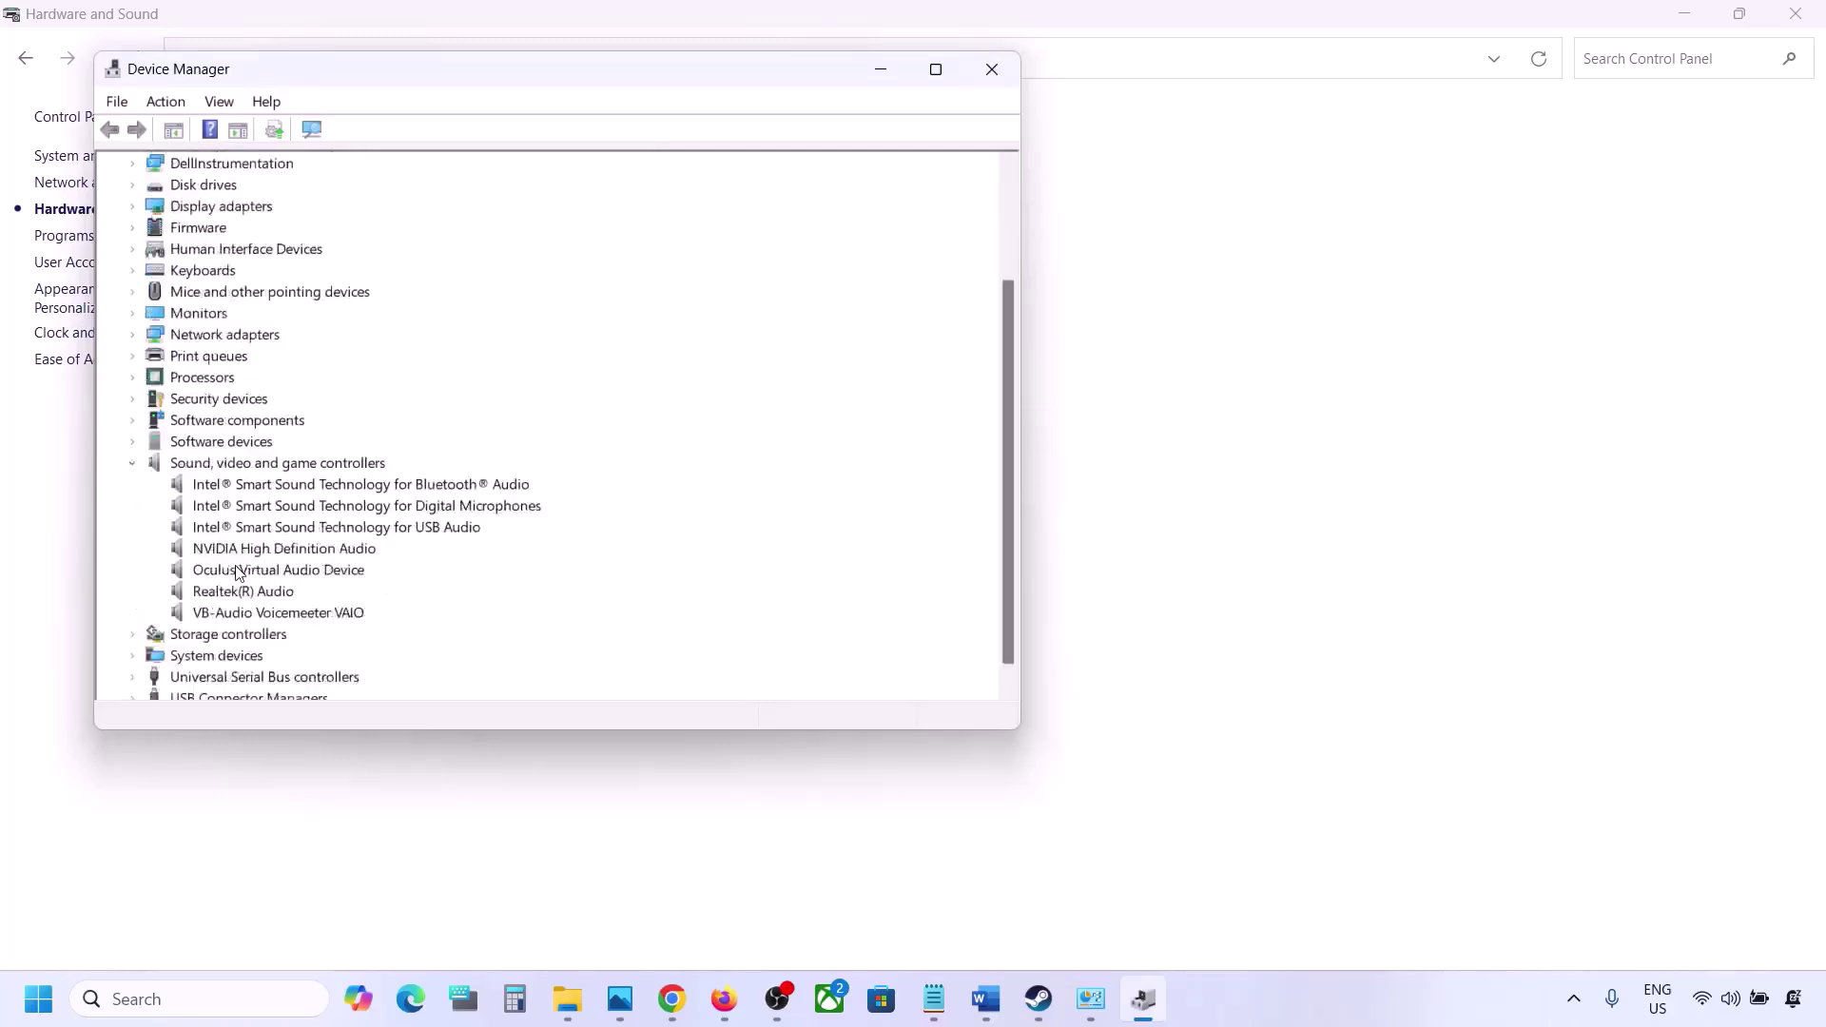
- Disable the VB-Audio Voicemeeter VAIO device, confirming with Yes
{"action": "left_click", "coordinate": [255, 573]}
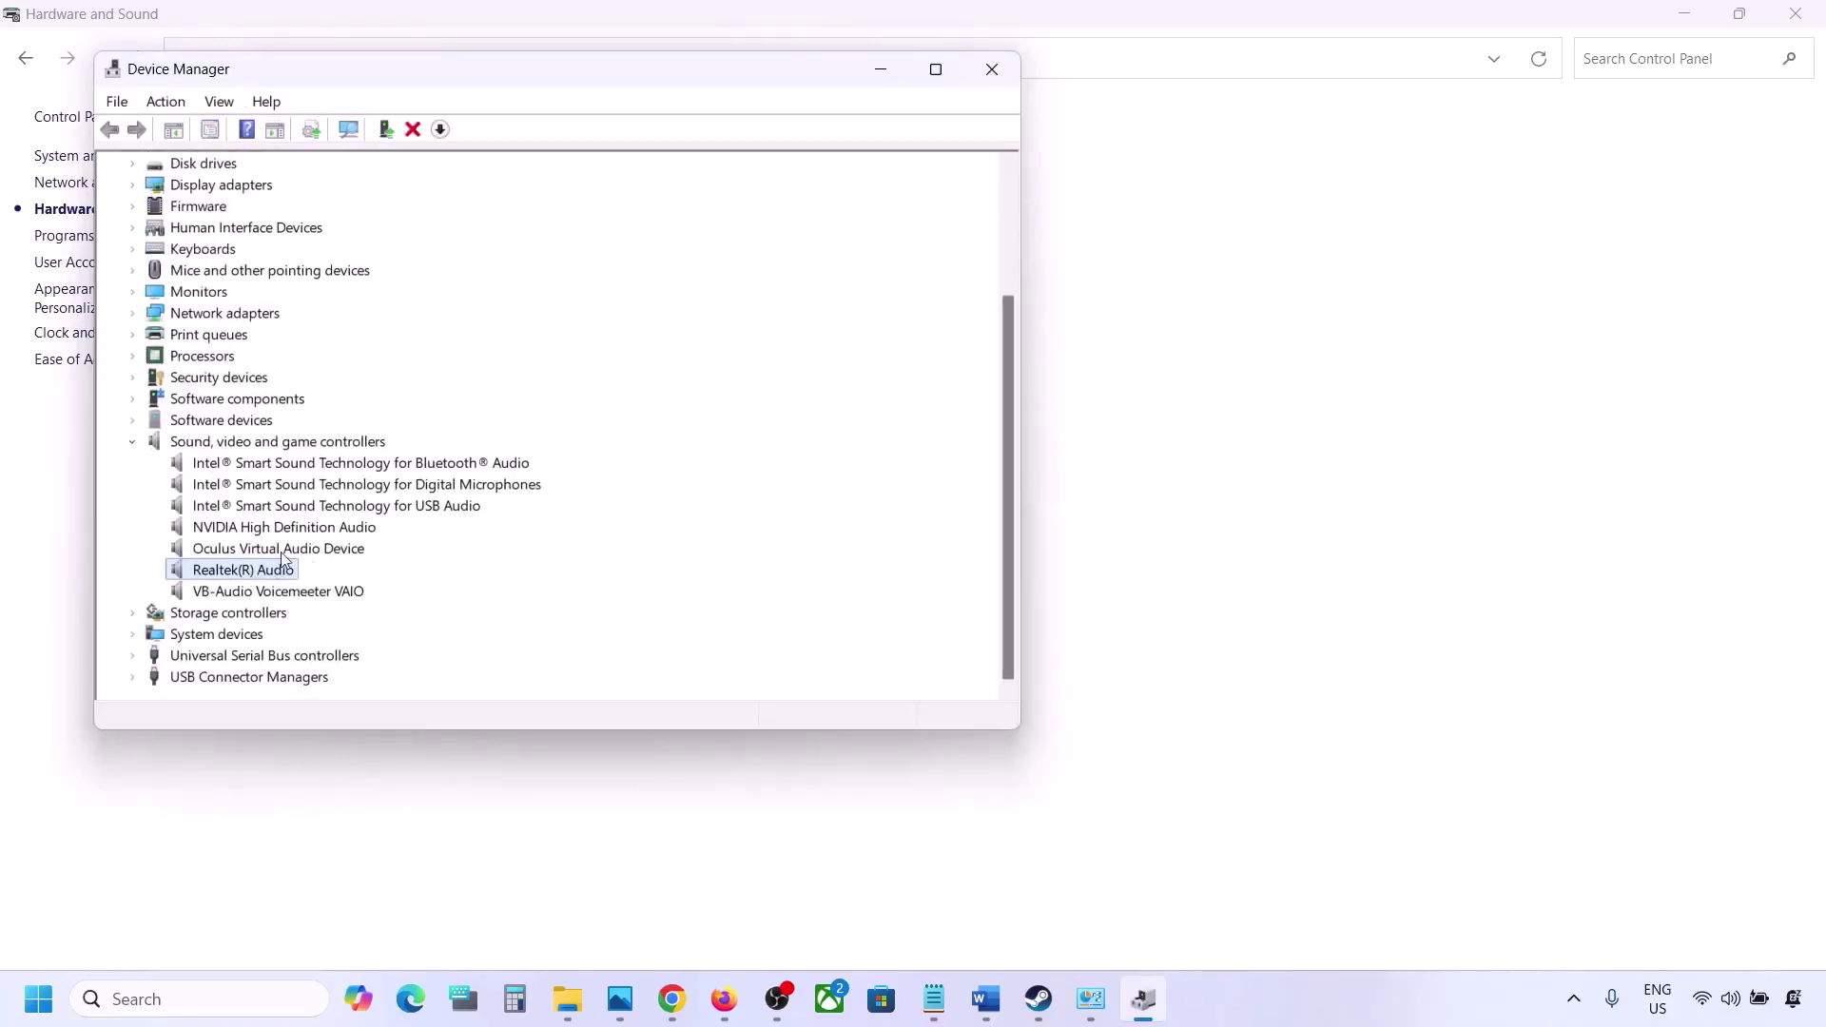
{"action": "left_click", "coordinate": [250, 594]}
{"action": "right_click", "coordinate": [249, 593]}
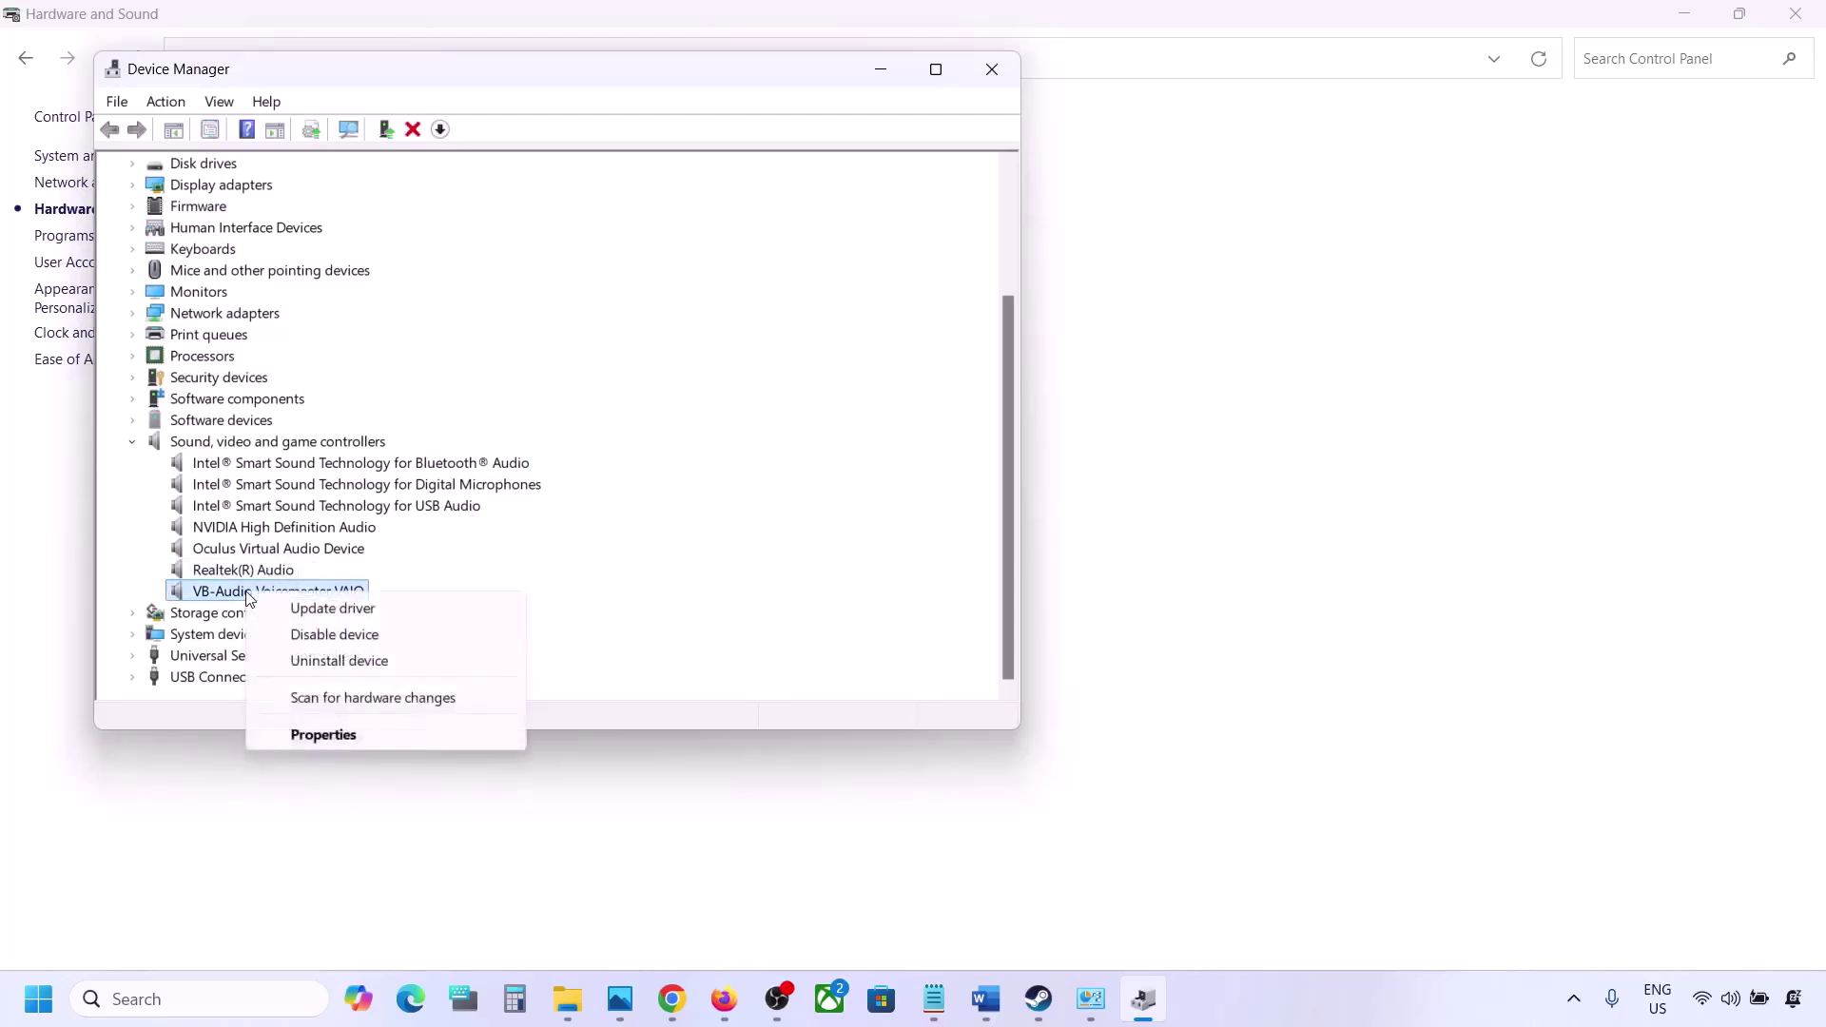
{"action": "left_click", "coordinate": [304, 631]}
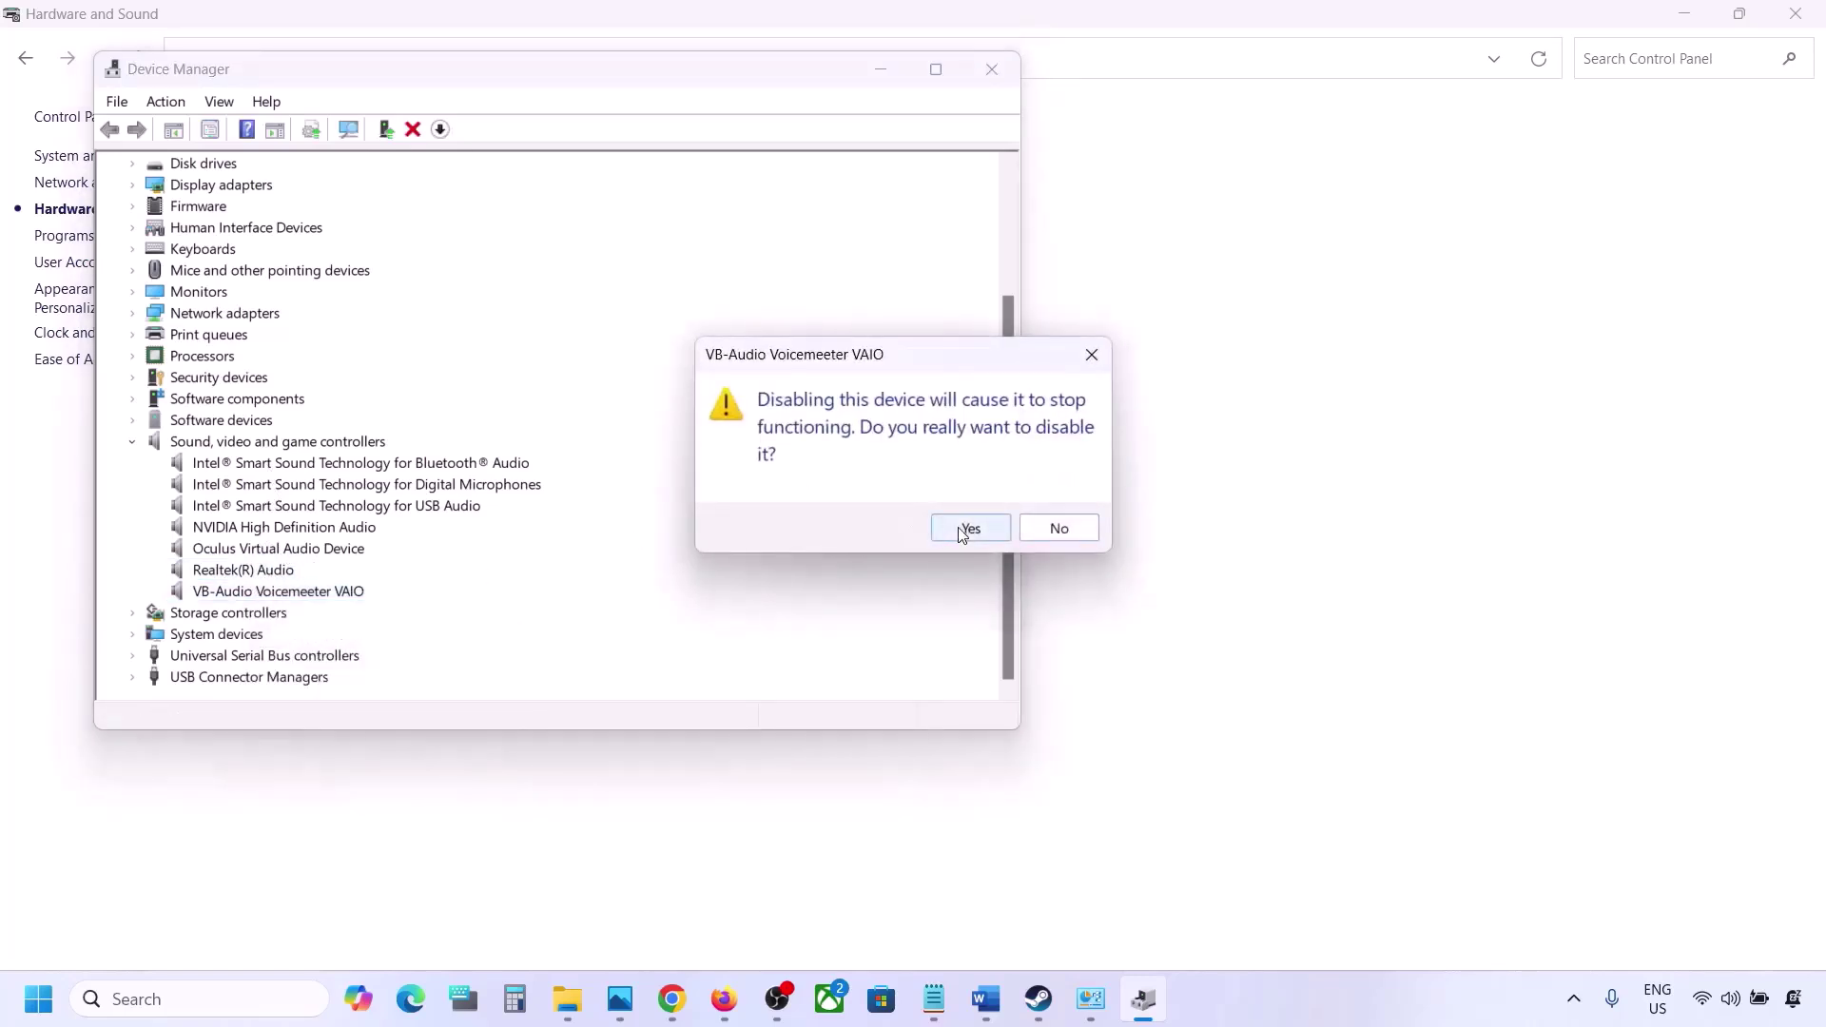
{"action": "left_click", "coordinate": [959, 529]}
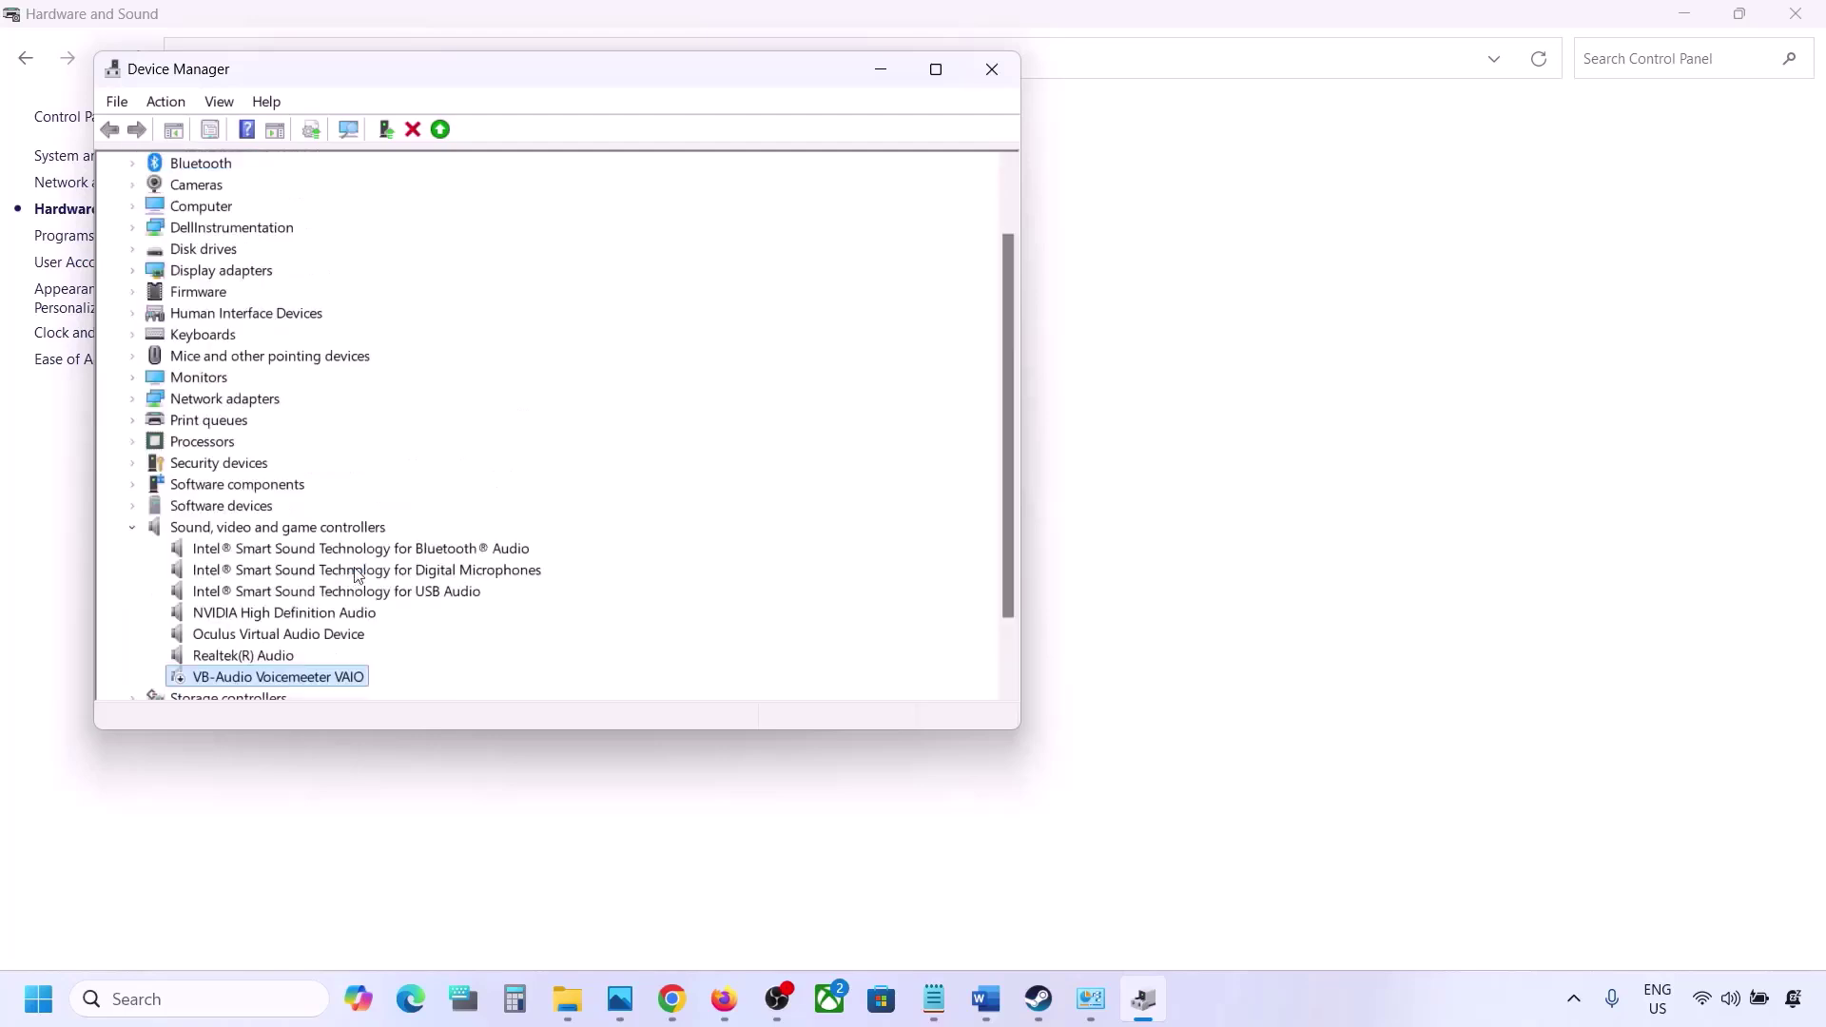
{"action": "scroll", "coordinate": [304, 617], "scroll_direction": "down", "scroll_amount": 1}
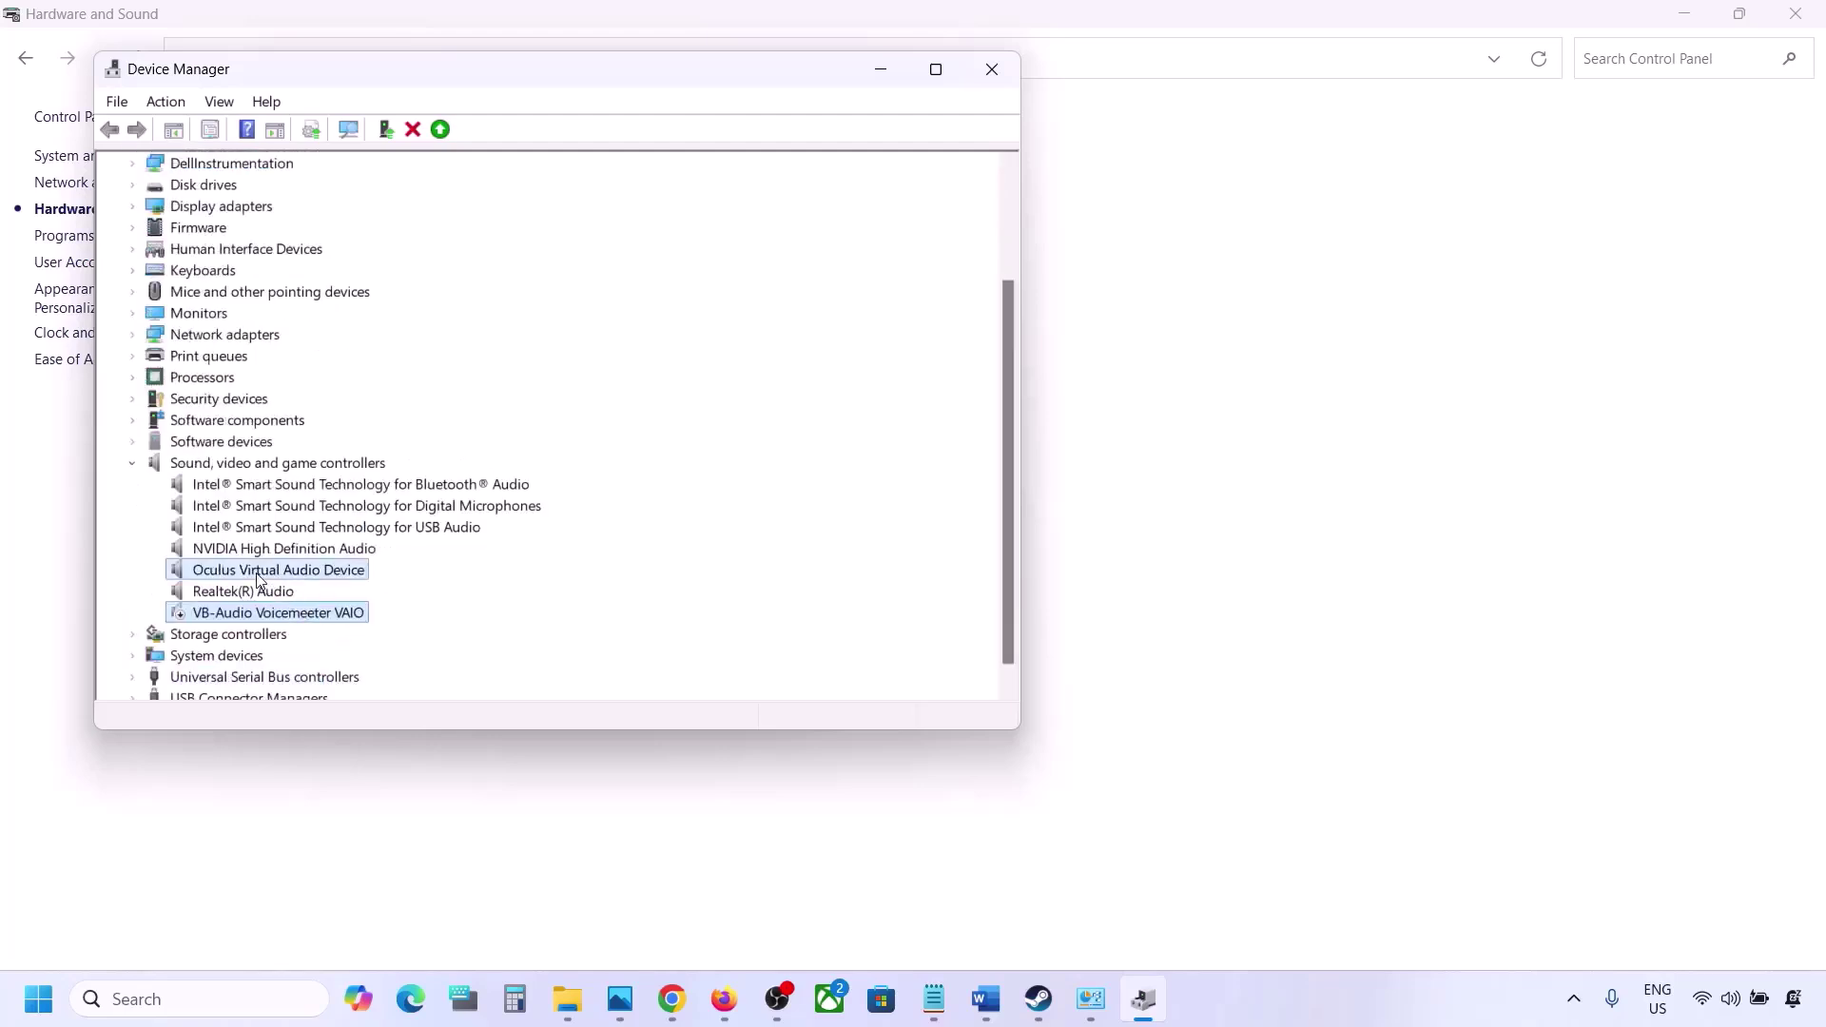
- Disable Oculus Virtual Audio Device, NVIDIA High Definition Audio and Intel Bluetooth Audio, confirming each with Yes
{"action": "right_click", "coordinate": [261, 576]}
{"action": "left_click", "coordinate": [344, 619]}
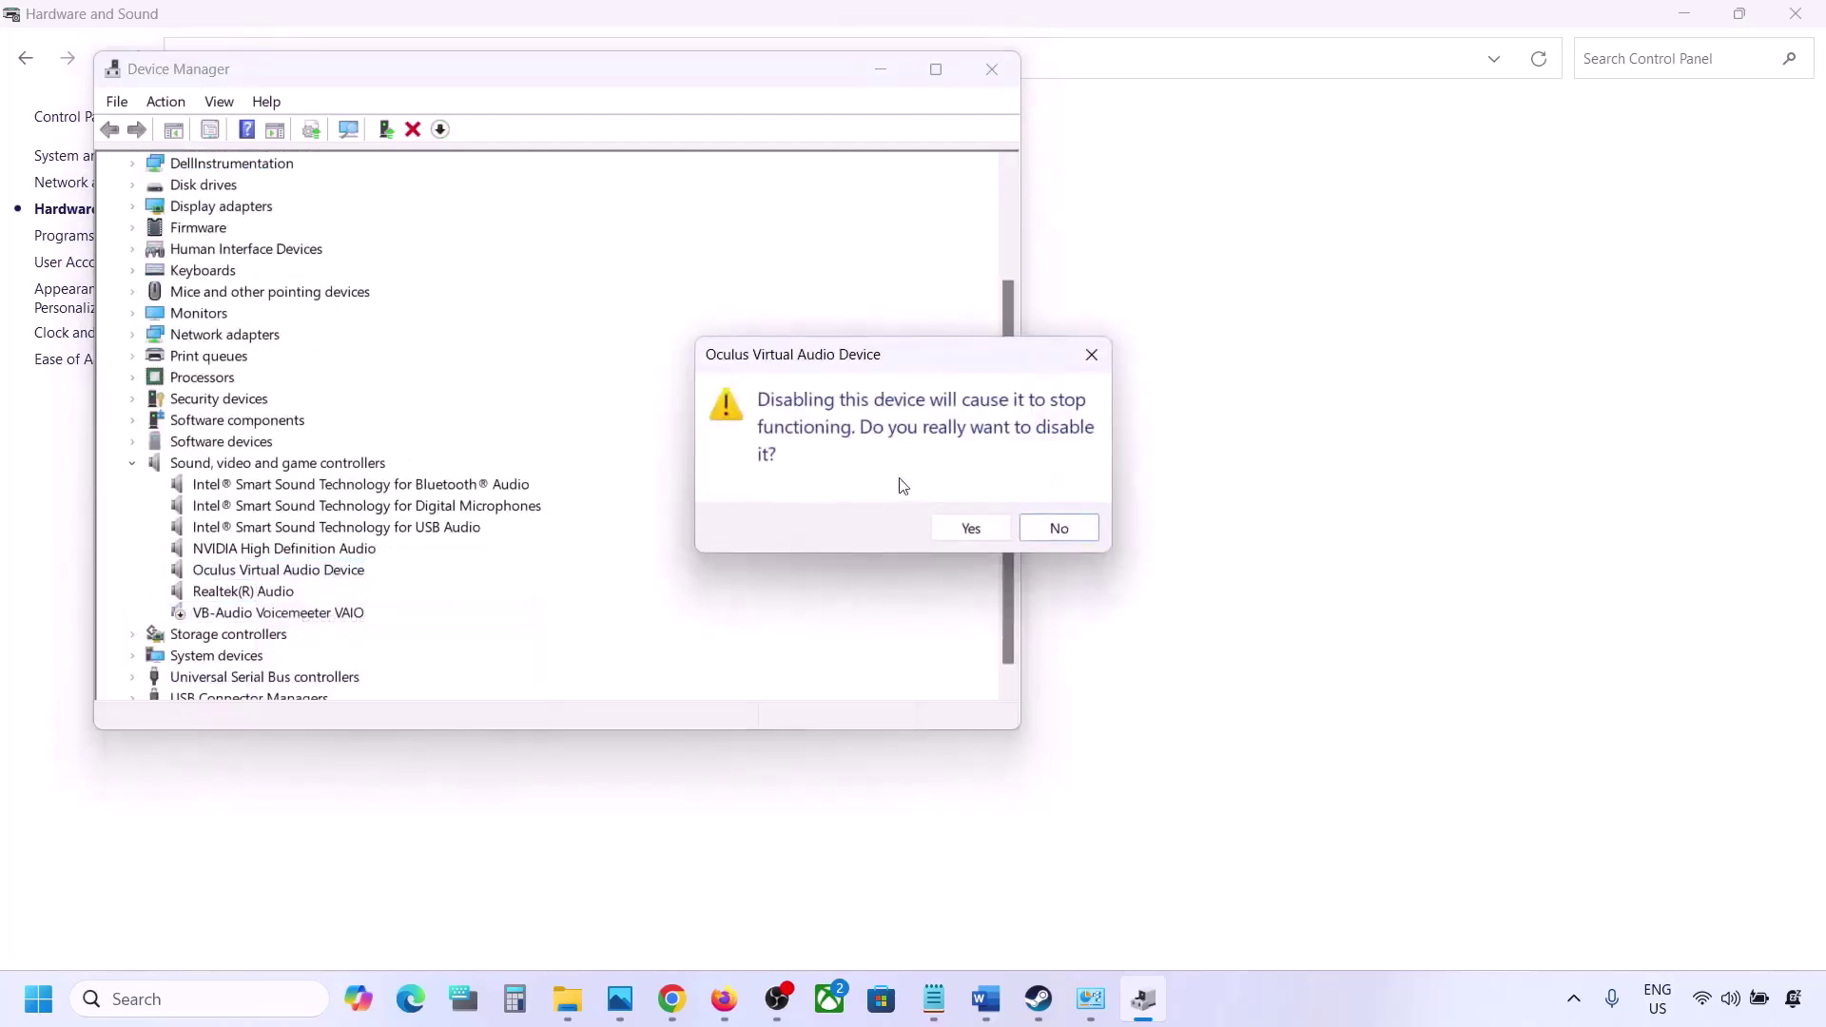
{"action": "left_click", "coordinate": [961, 529]}
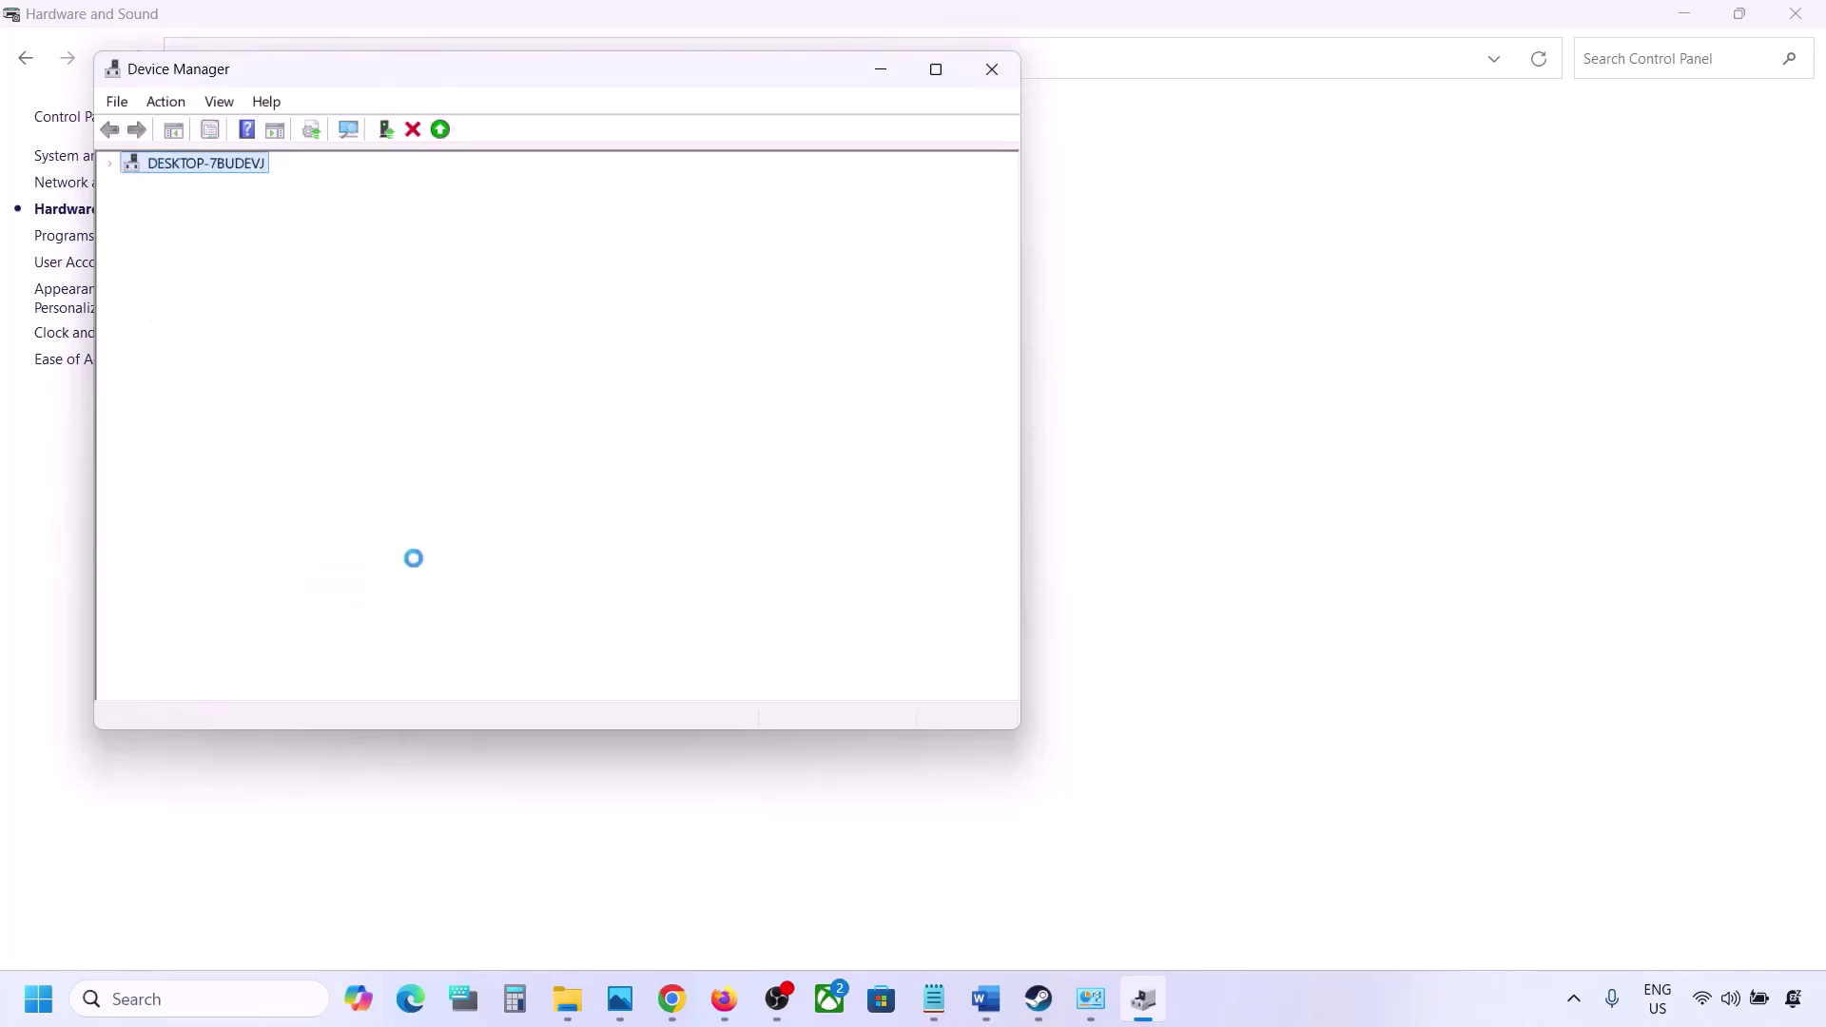
{"action": "right_click", "coordinate": [237, 658]}
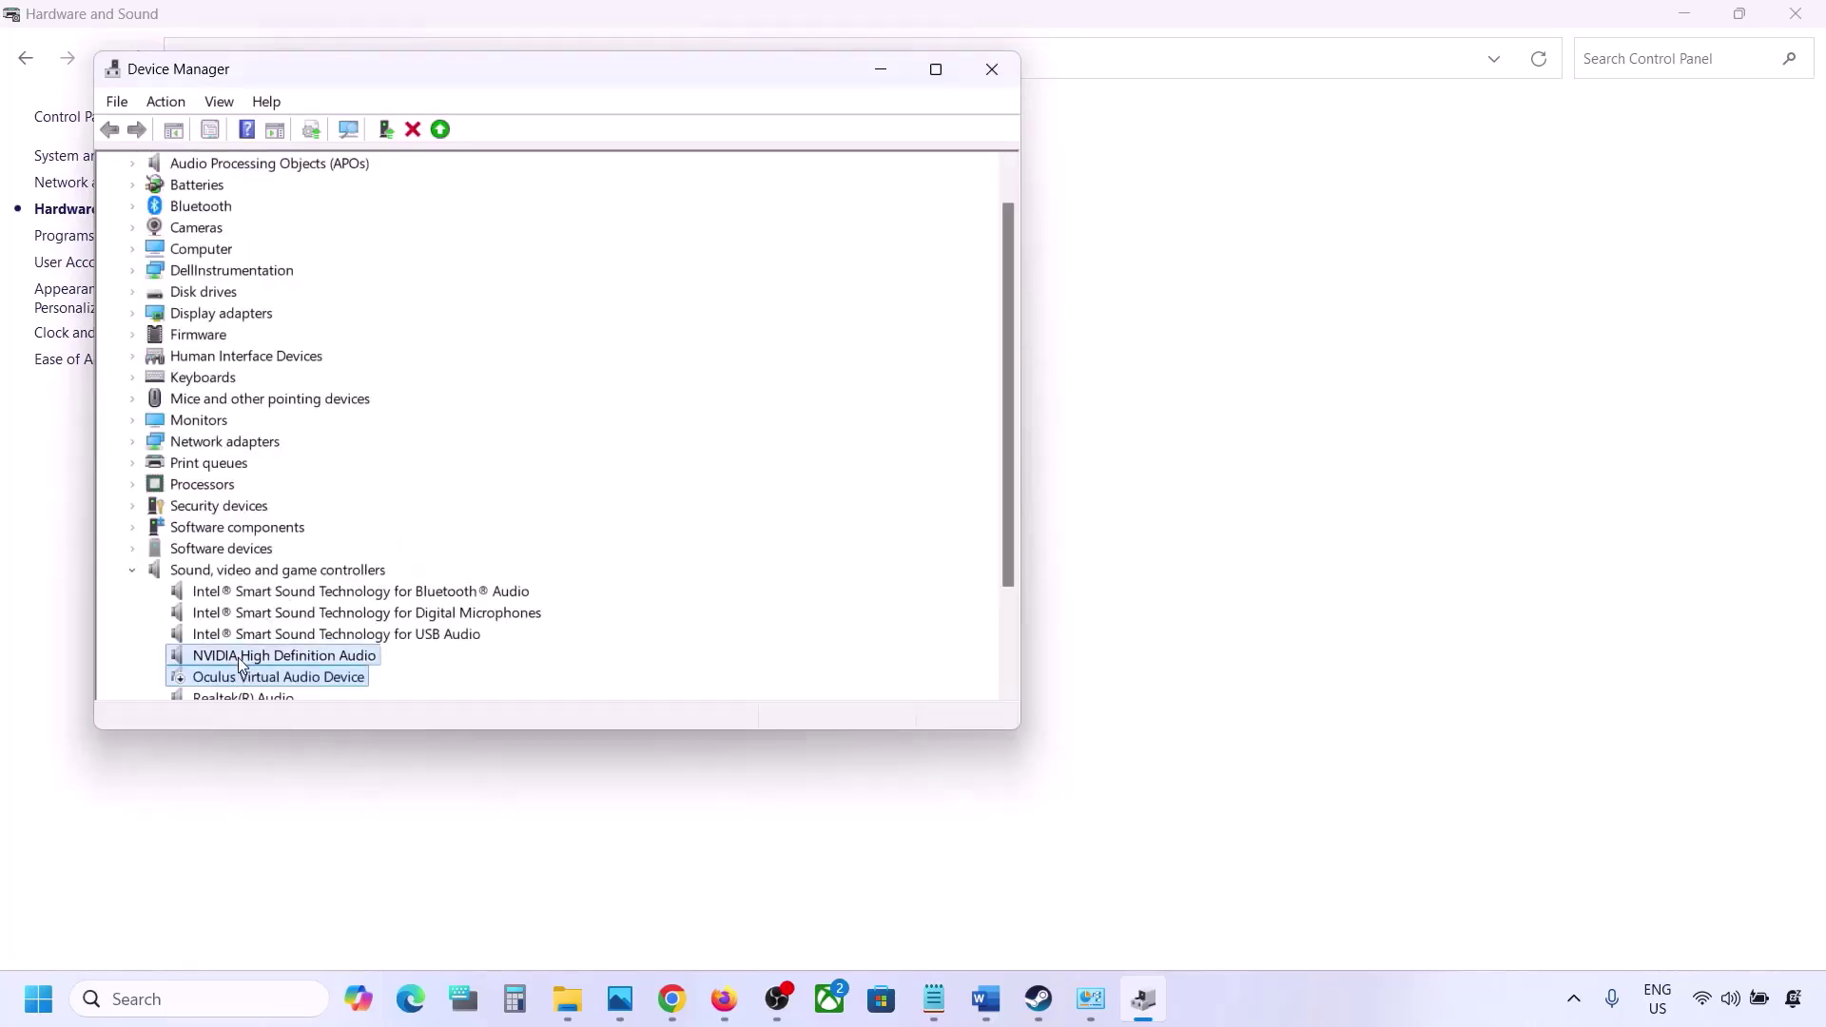
{"action": "left_click", "coordinate": [319, 704]}
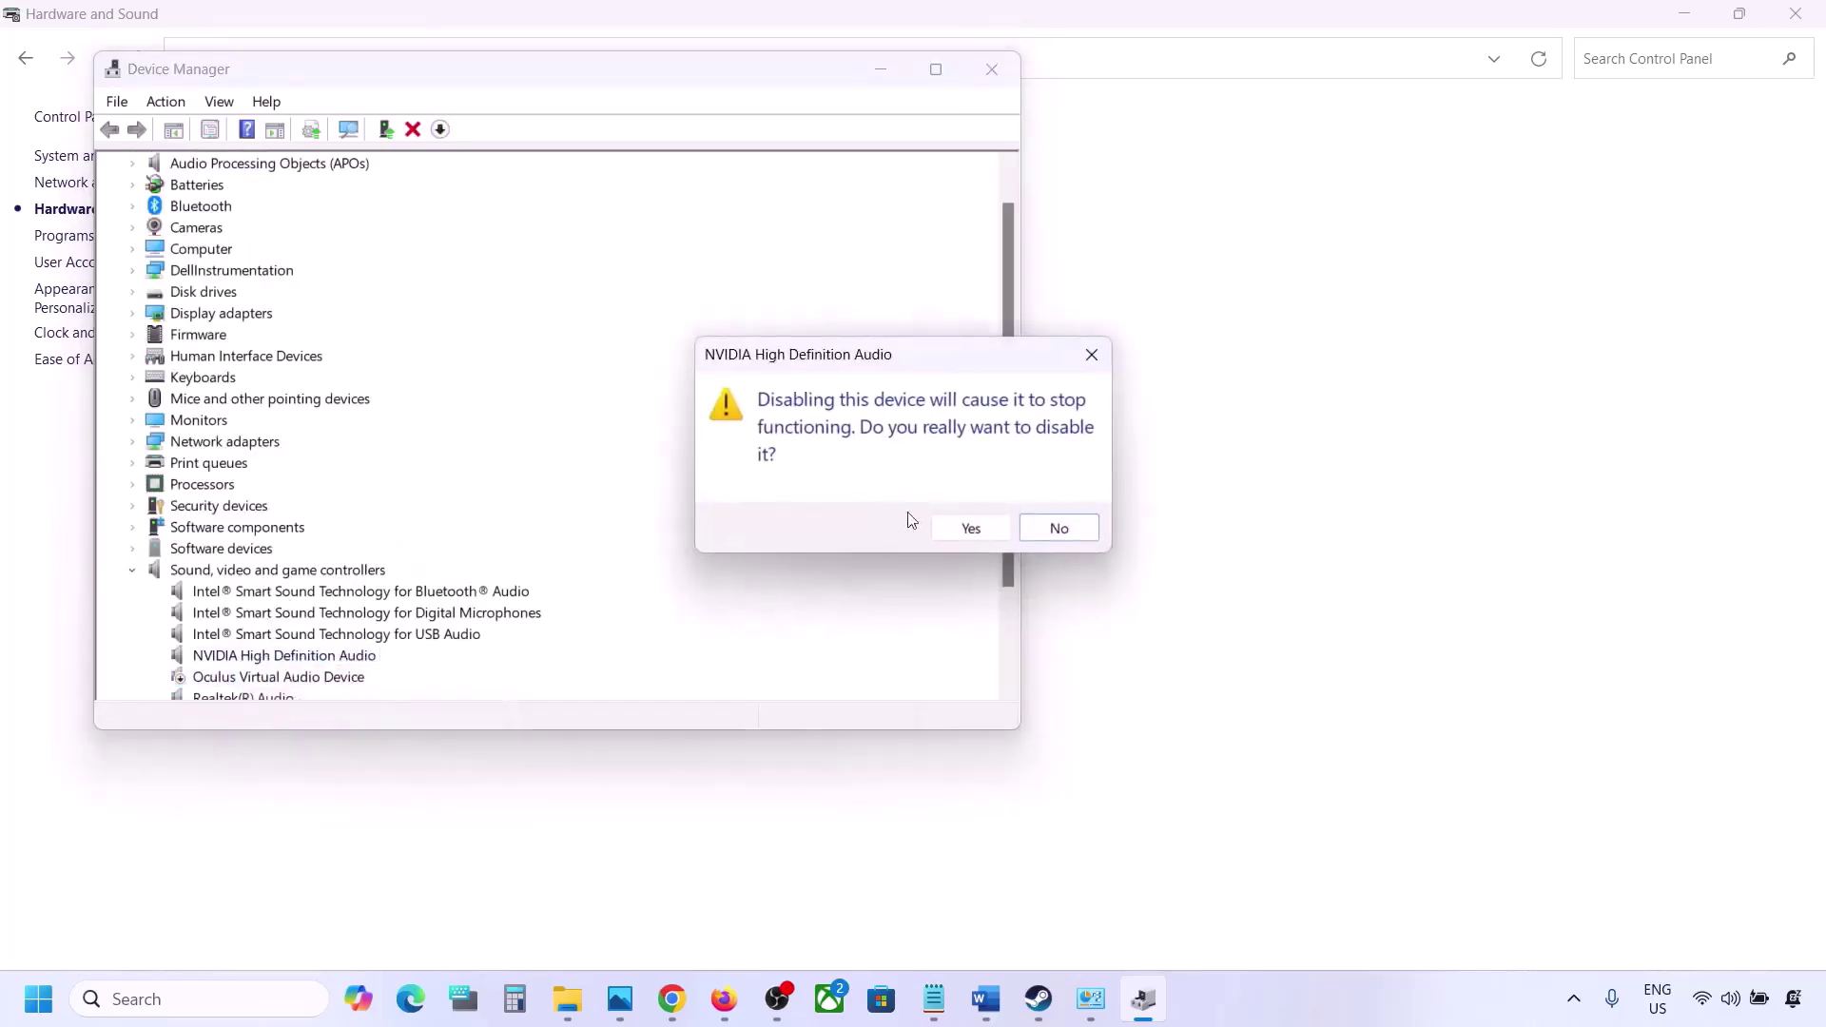
{"action": "left_click", "coordinate": [963, 524]}
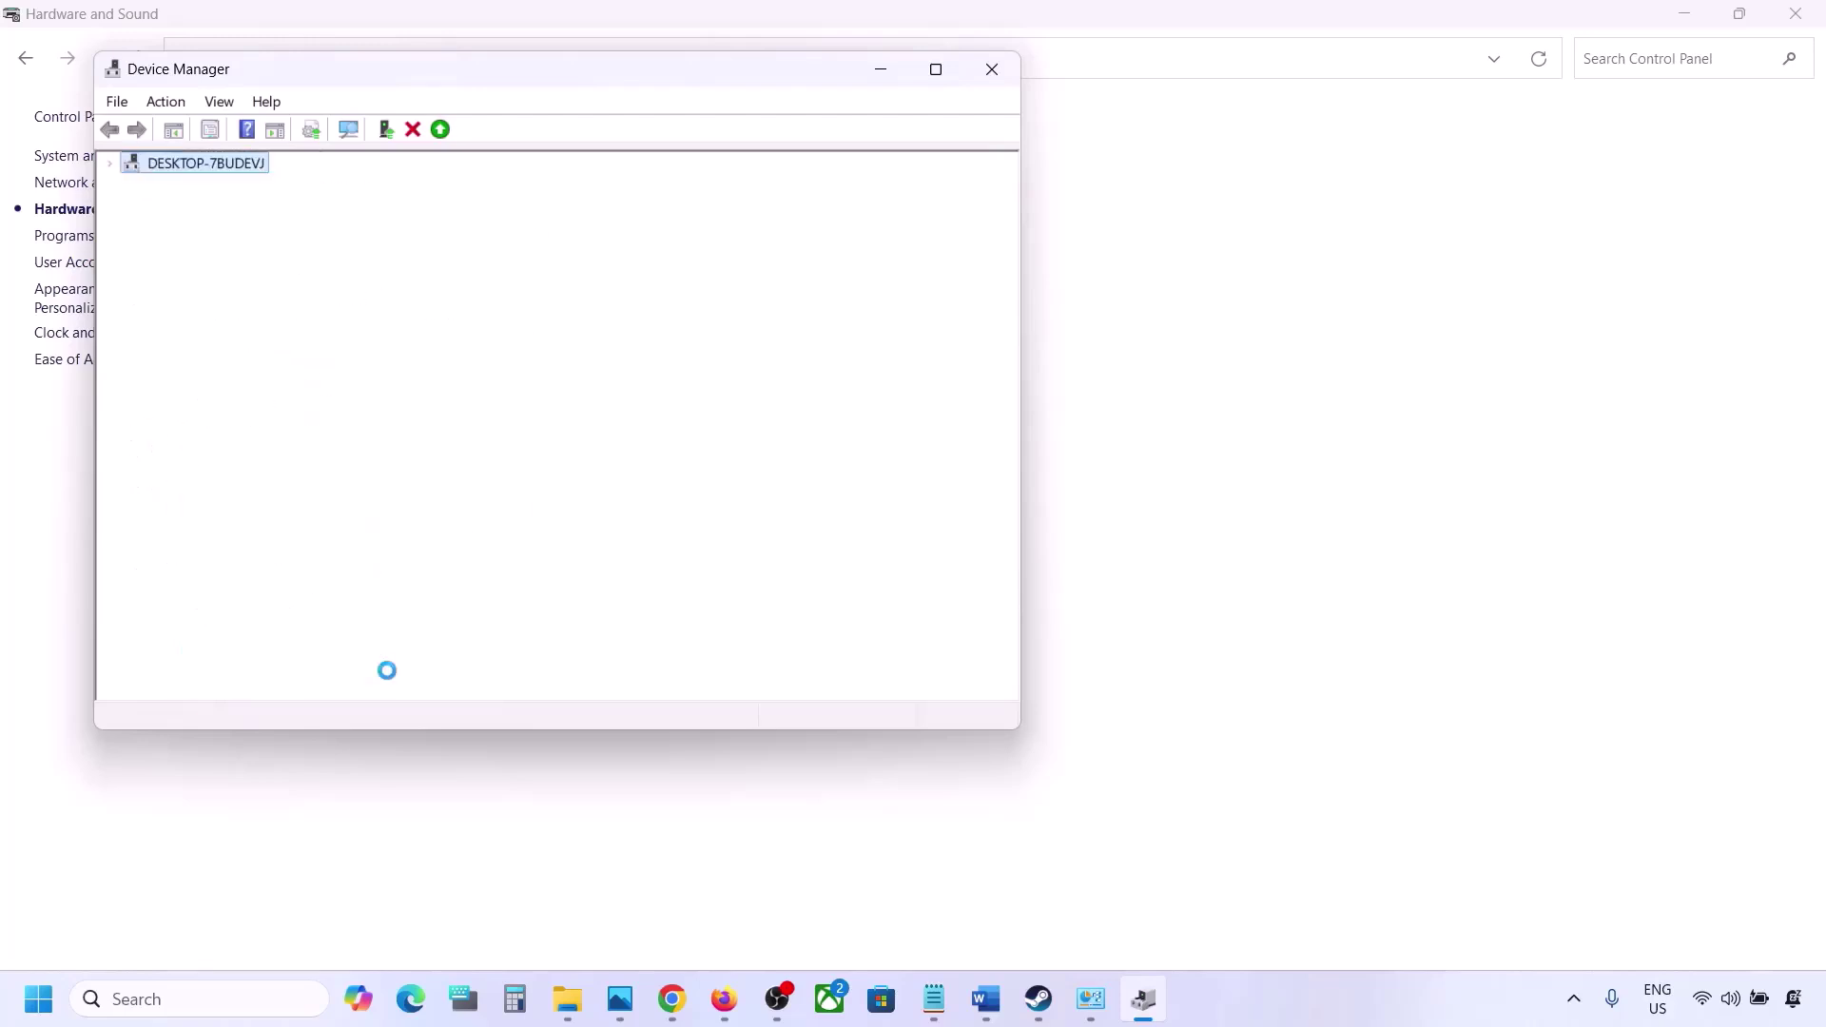
{"action": "right_click", "coordinate": [280, 487]}
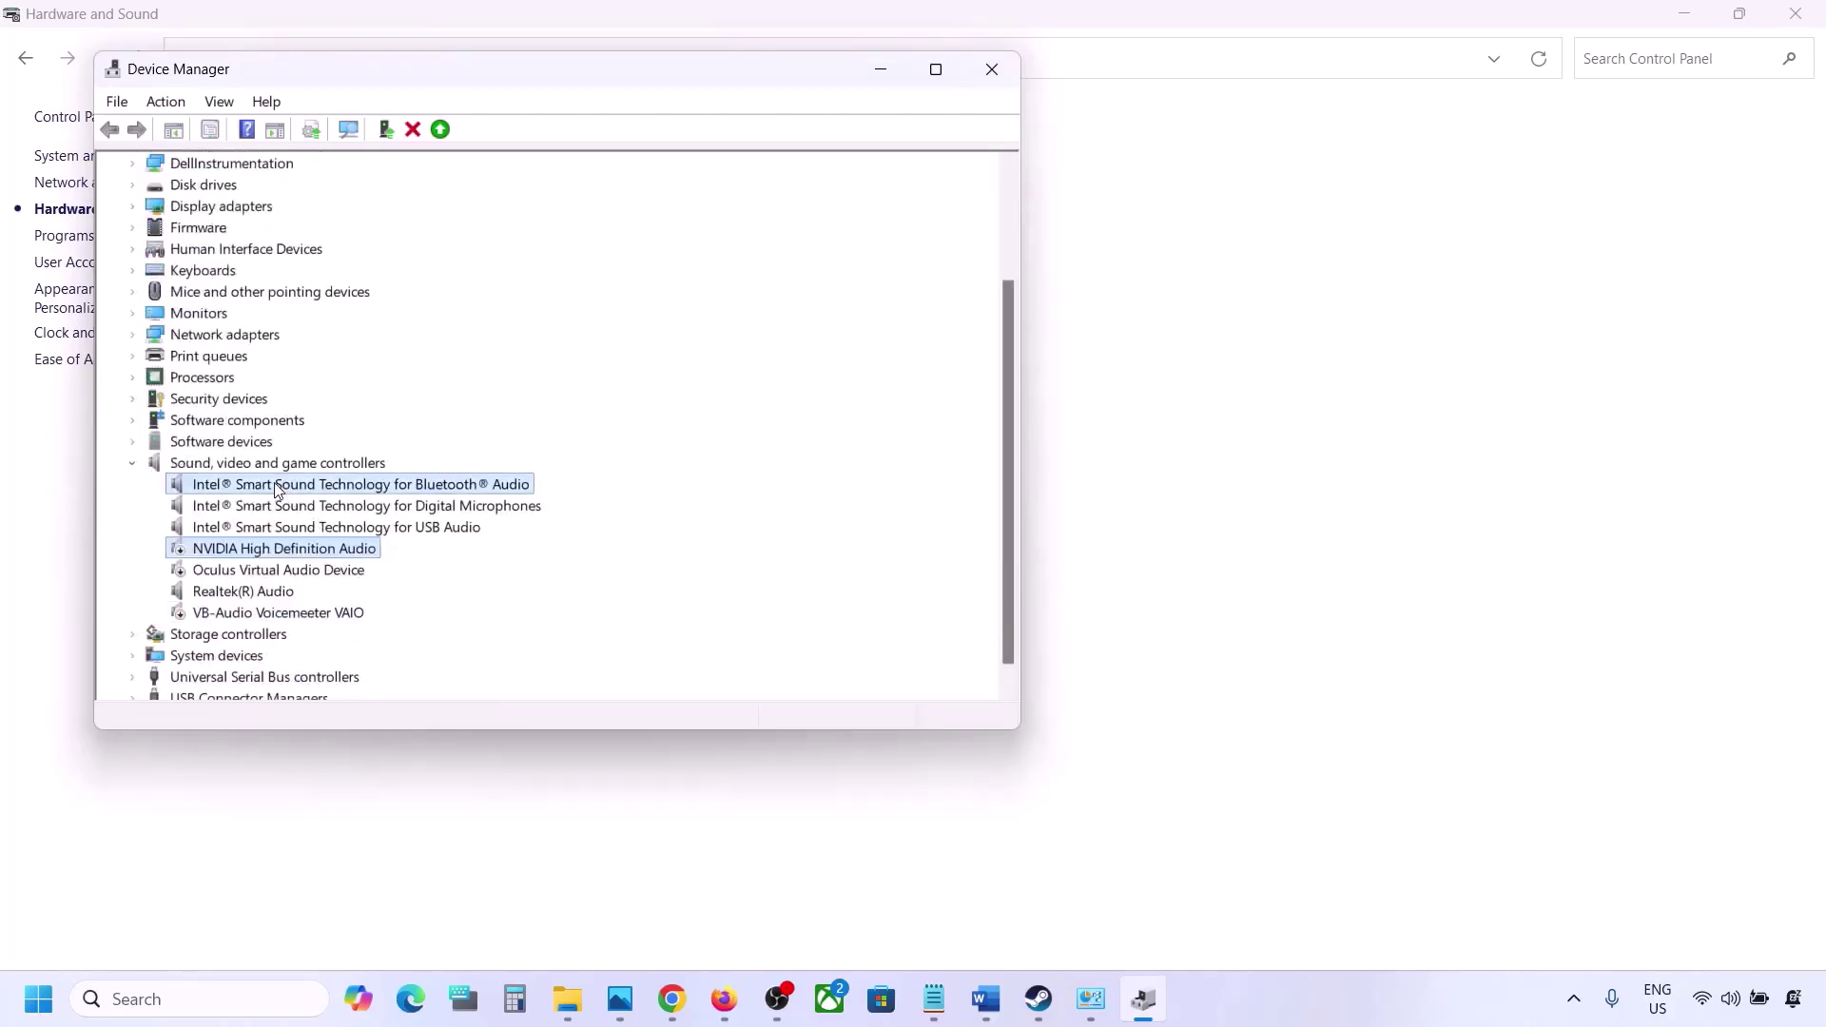
{"action": "left_click", "coordinate": [351, 526]}
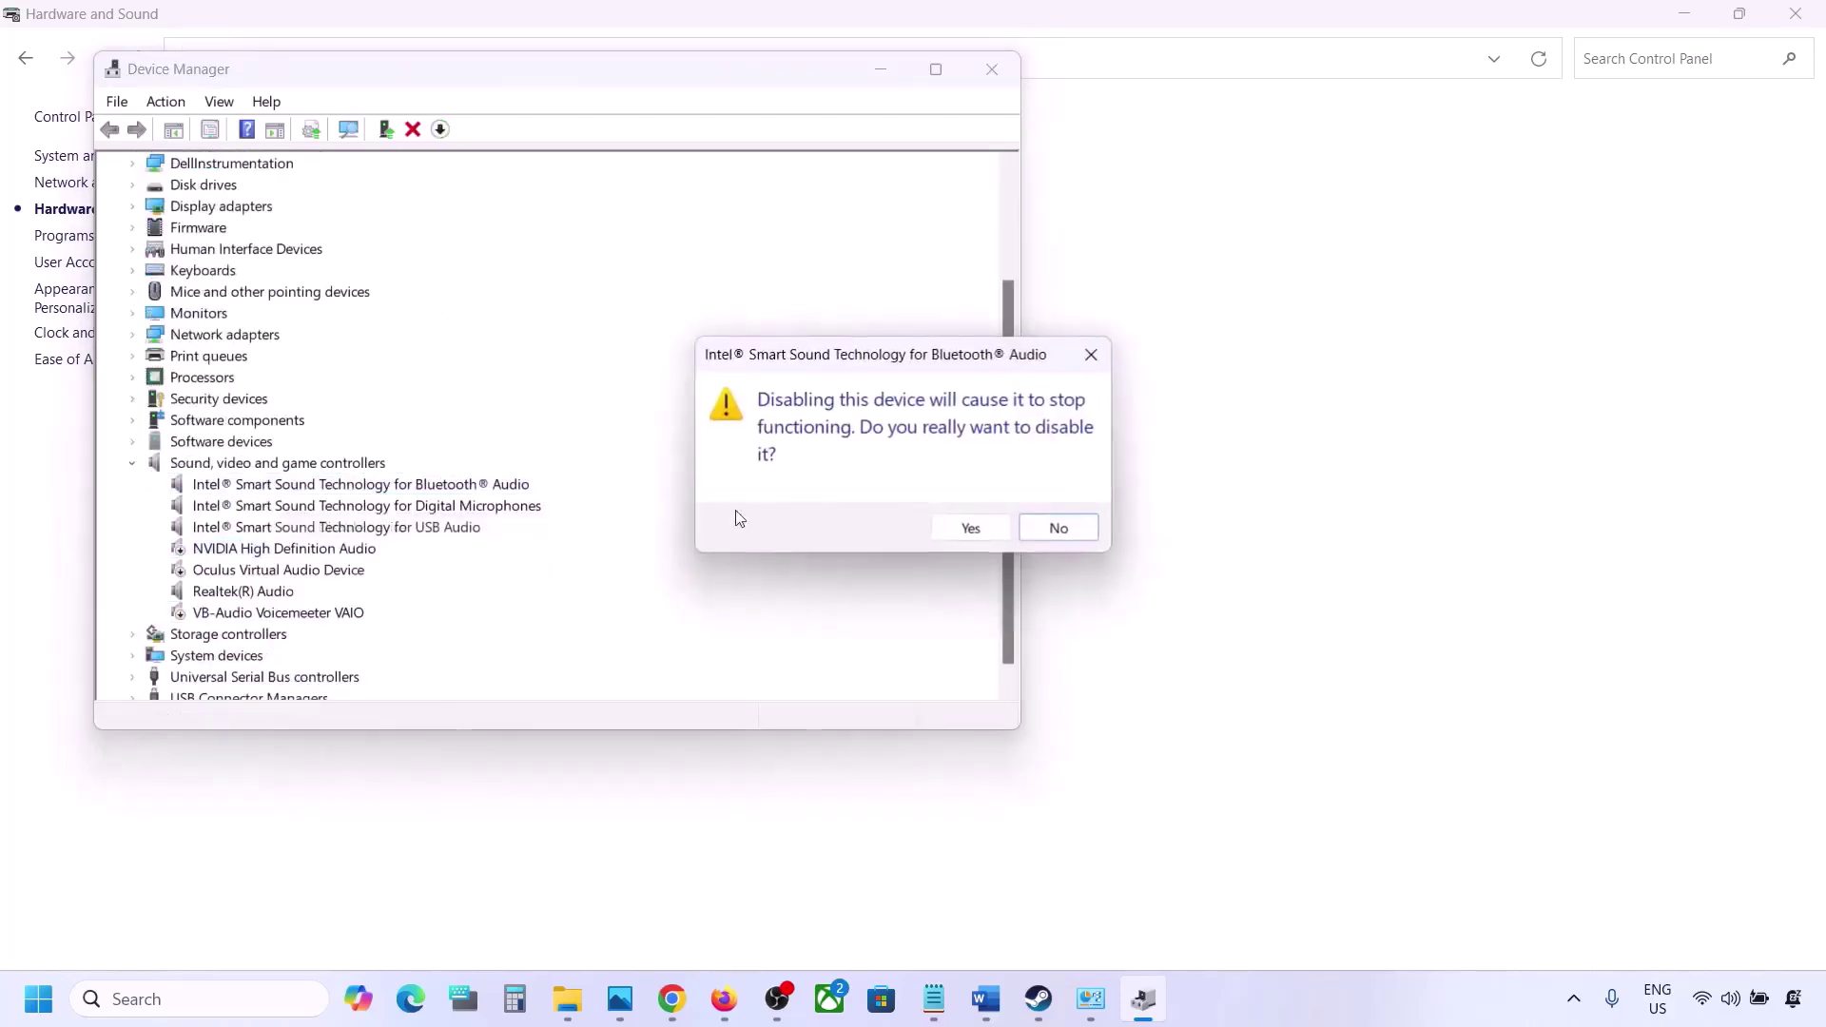
{"action": "left_click", "coordinate": [968, 528]}
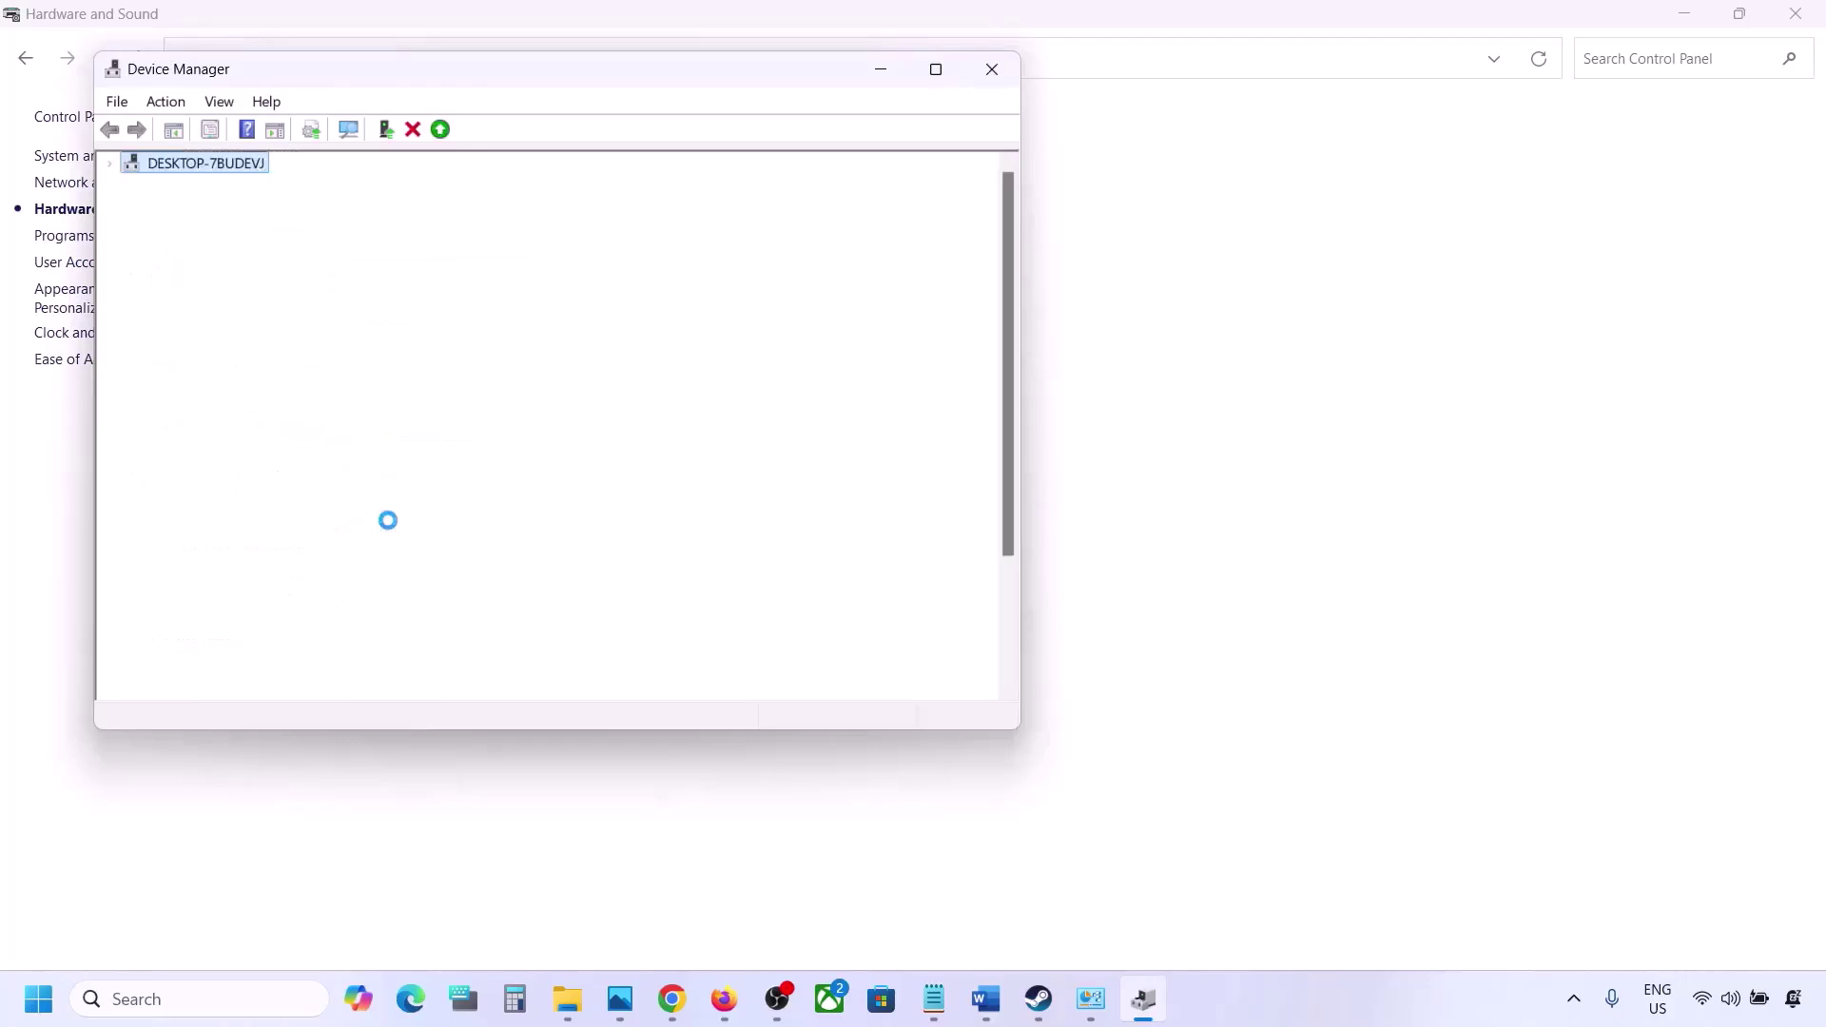
- Disable Intel Smart Sound Digital Microphones and USB Audio, declining the restart prompt
{"action": "right_click", "coordinate": [309, 530]}
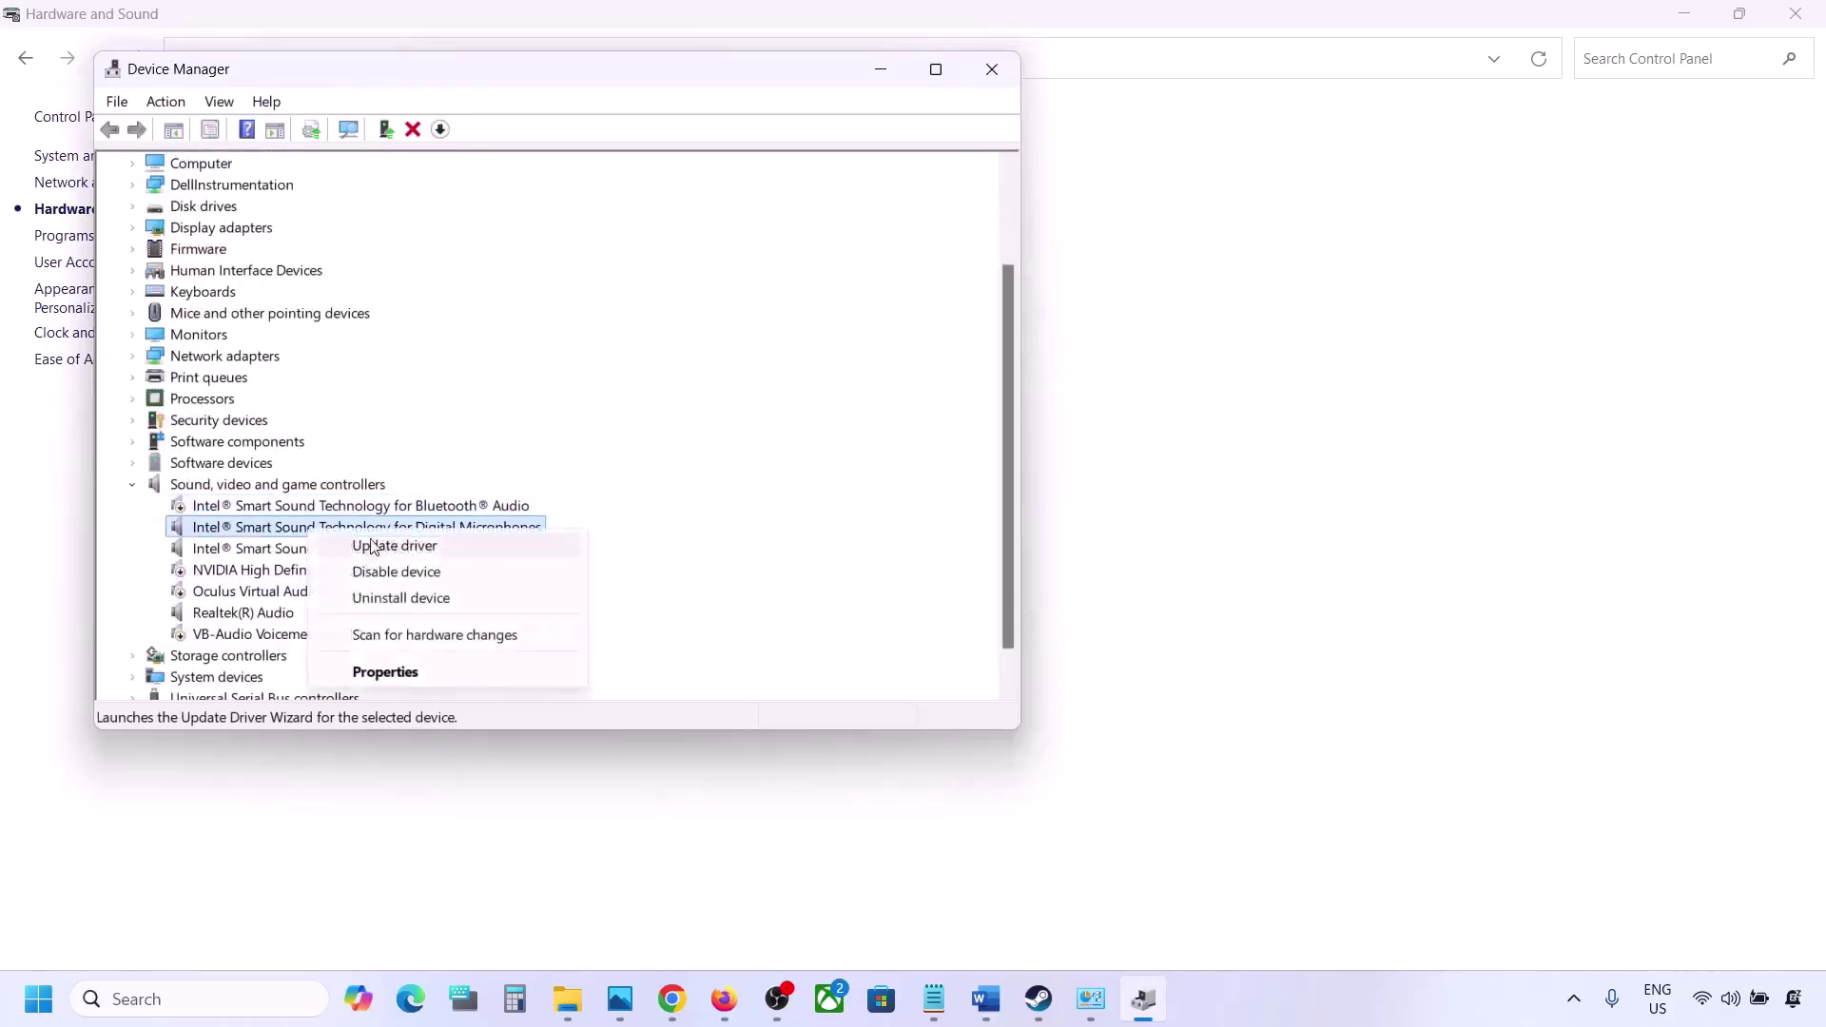
{"action": "left_click", "coordinate": [388, 568]}
{"action": "left_click", "coordinate": [970, 526]}
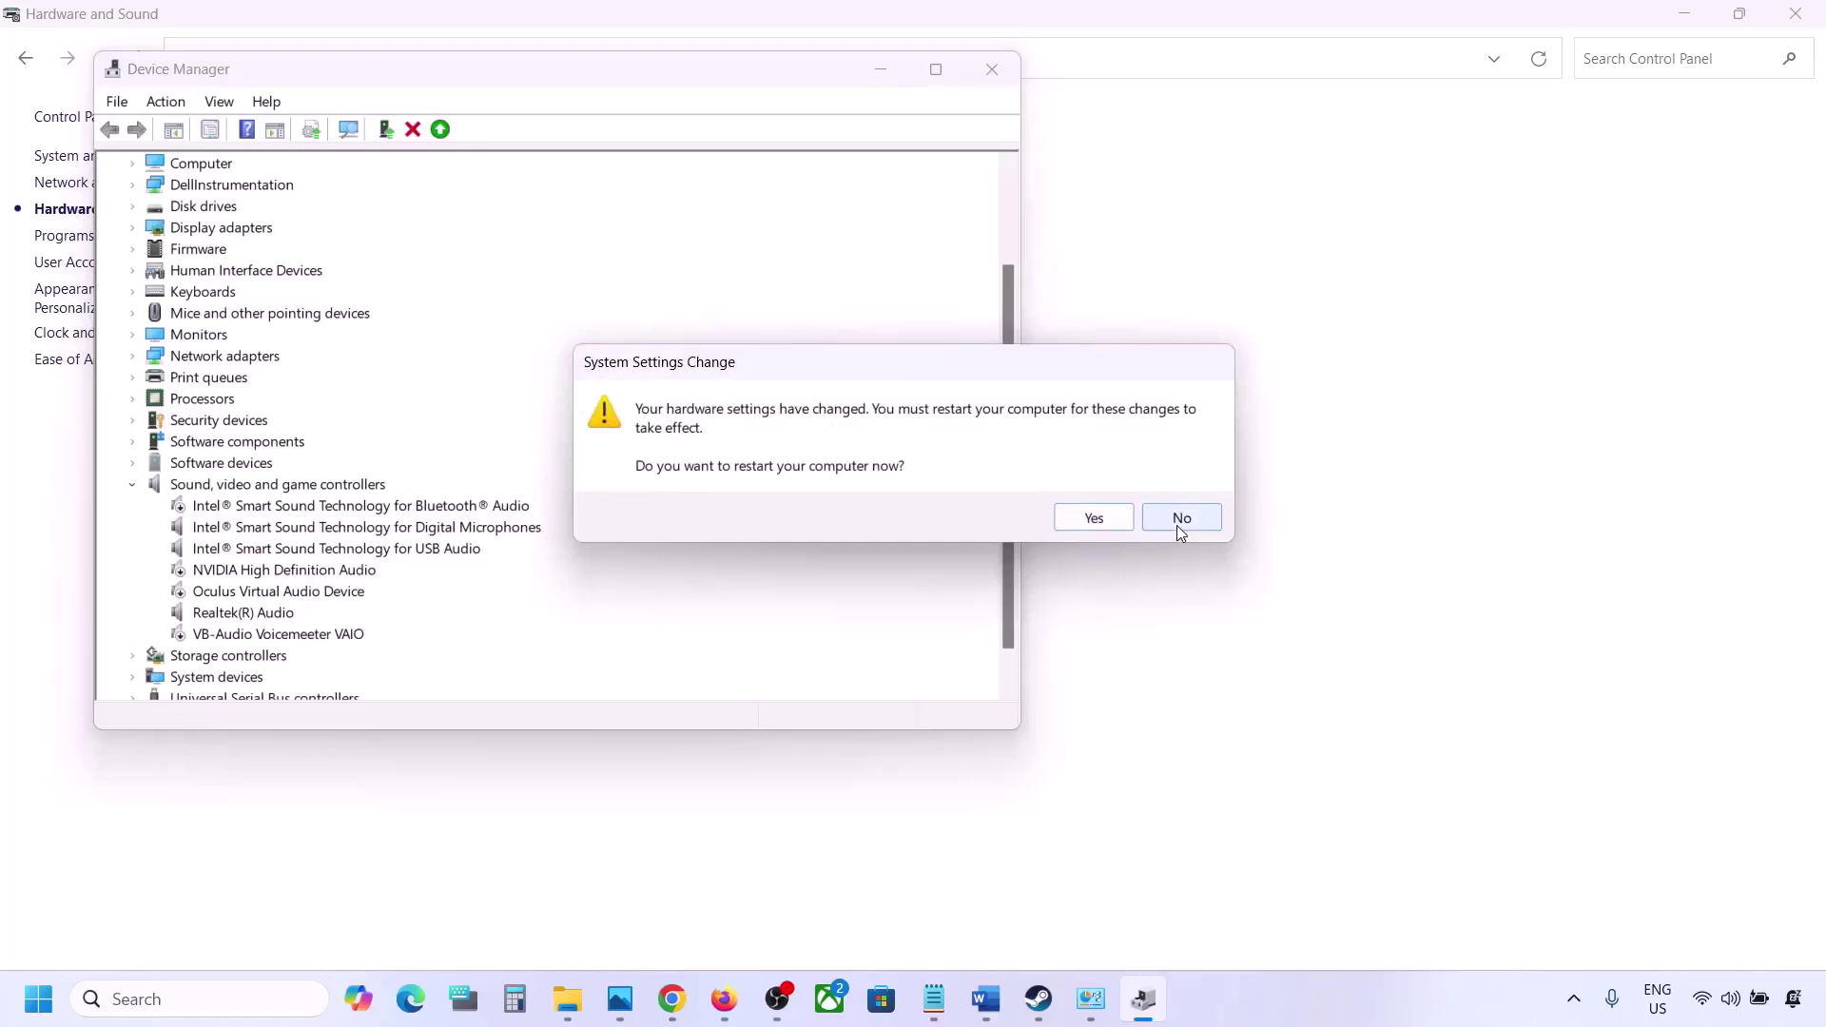
{"action": "left_click", "coordinate": [1179, 522]}
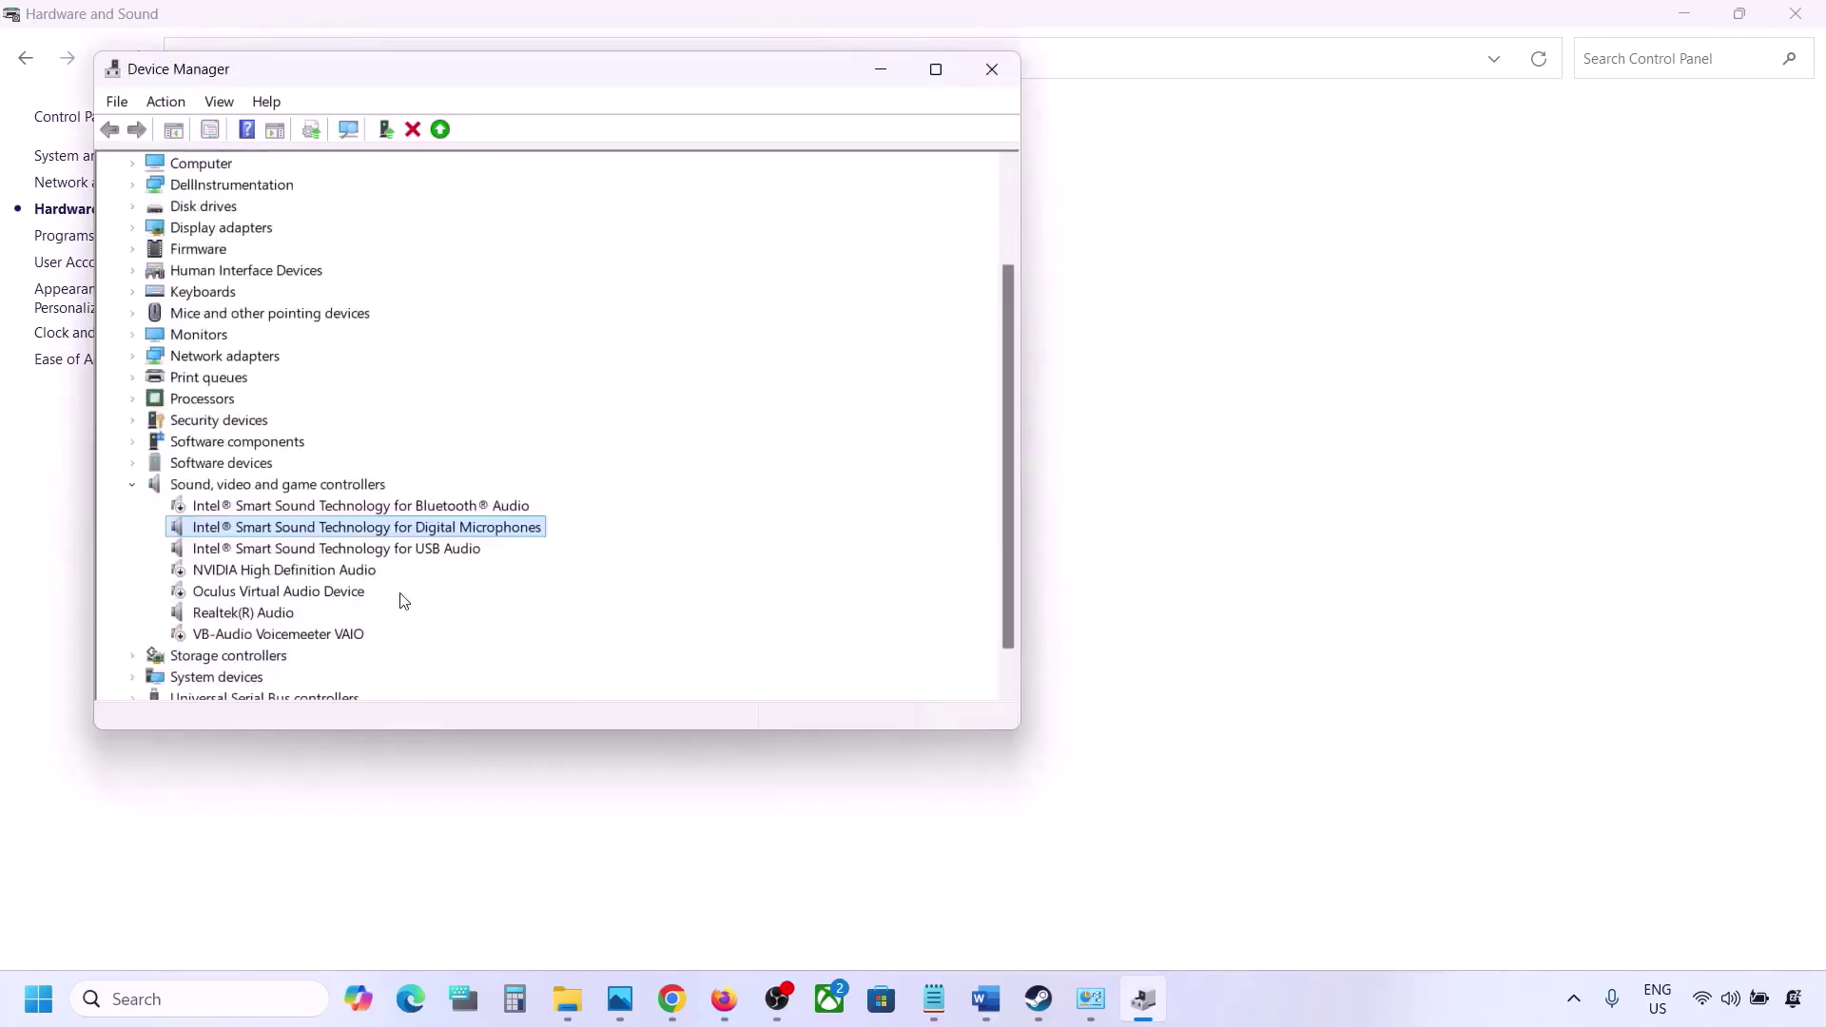
{"action": "right_click", "coordinate": [264, 551]}
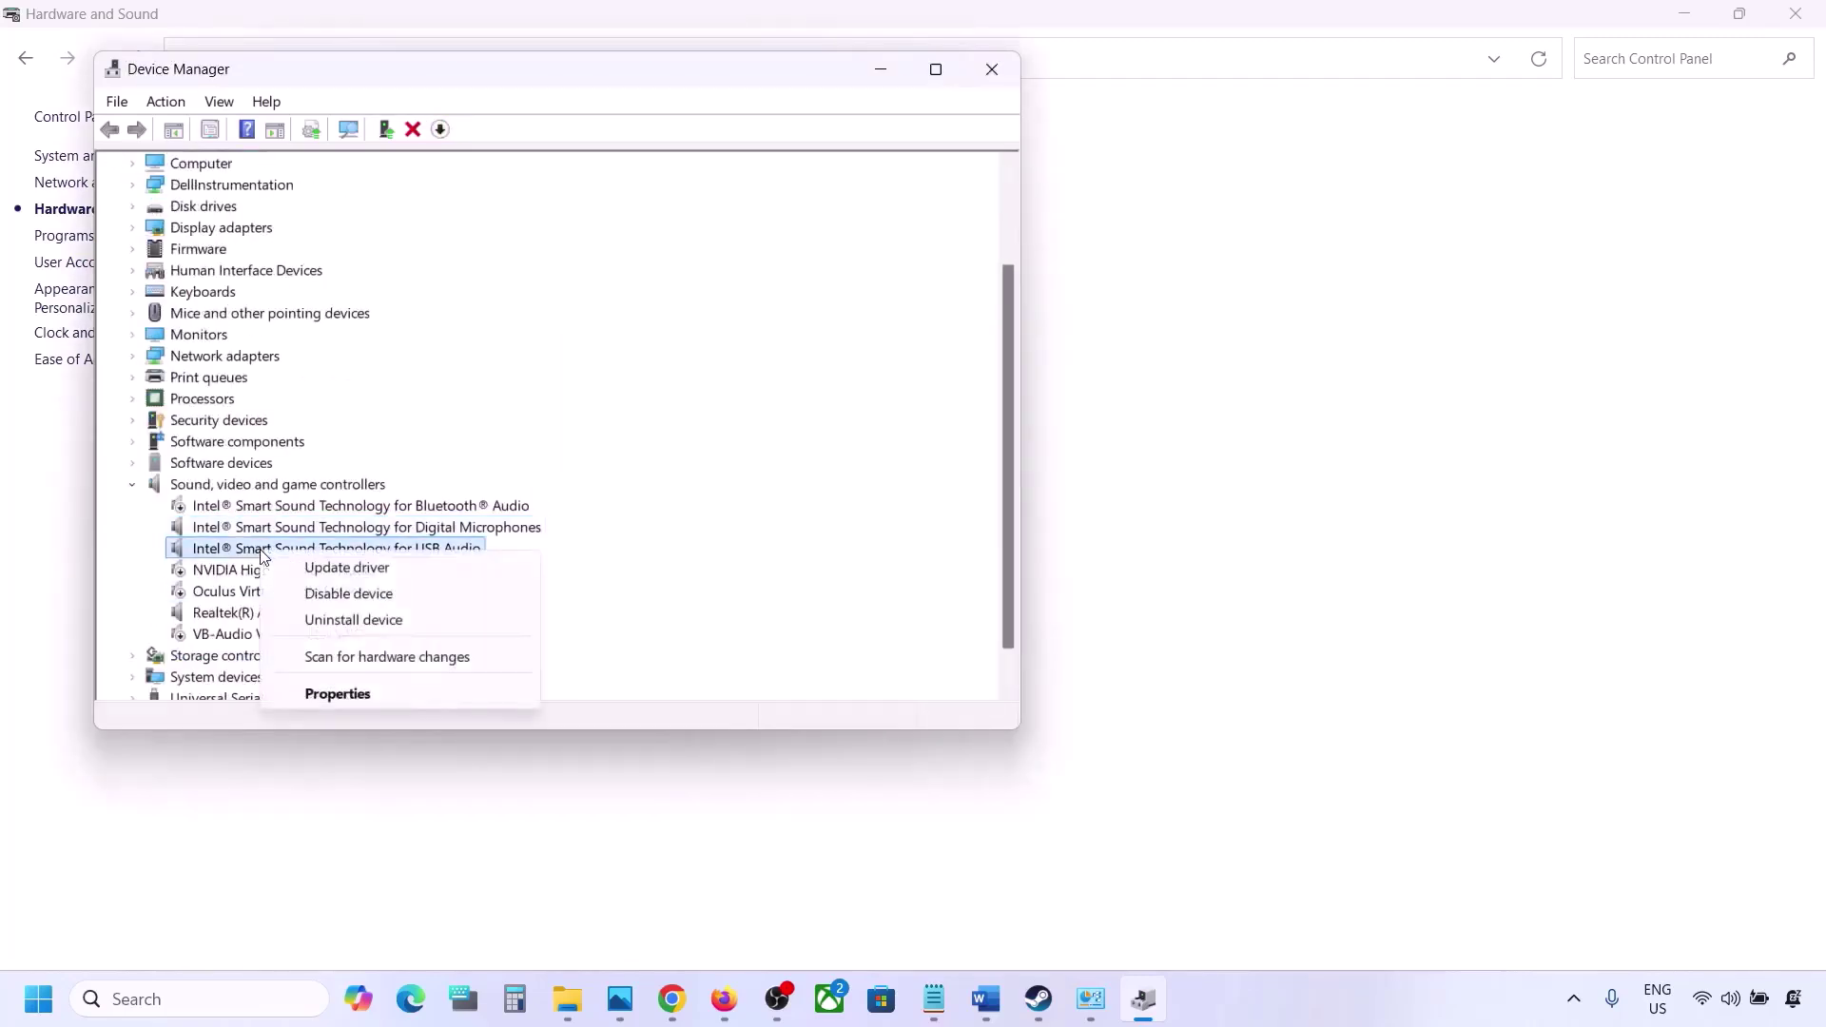
{"action": "left_click", "coordinate": [326, 593]}
{"action": "left_click", "coordinate": [970, 526]}
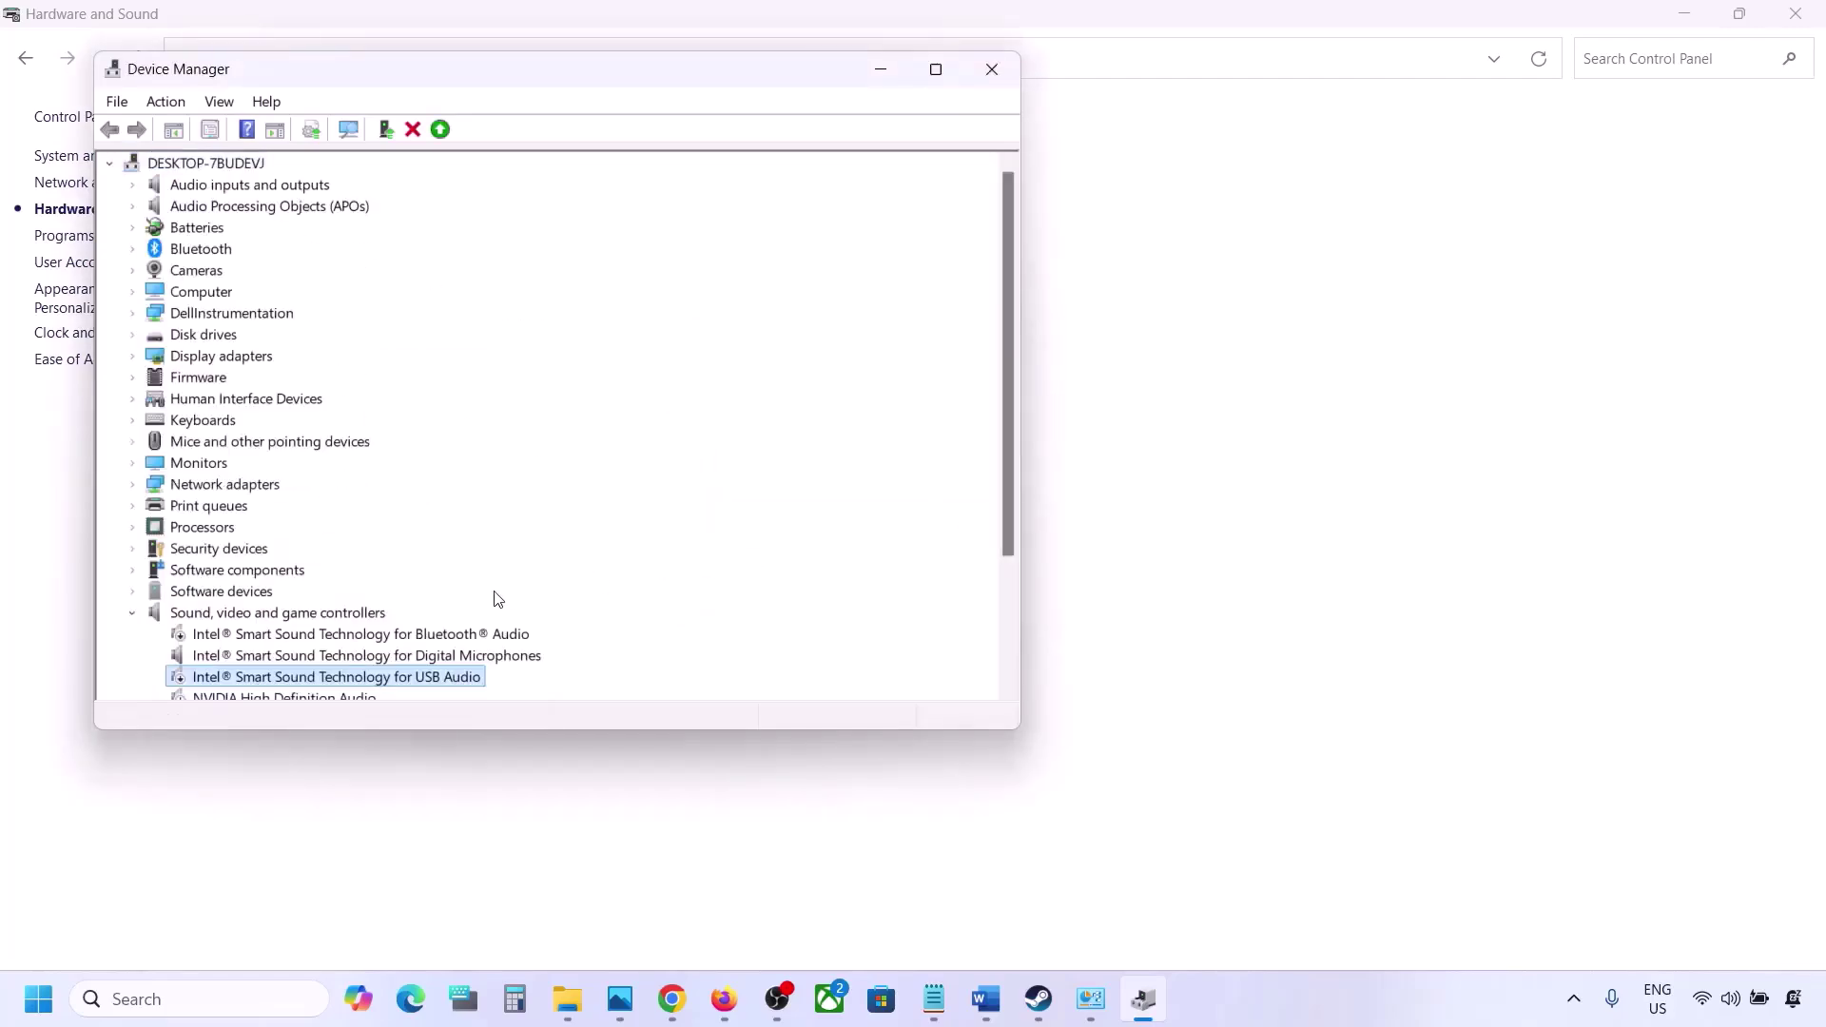
- Leave Realtek(R) Audio enabled, close Device Manager and return to the Word guide
{"action": "scroll", "coordinate": [496, 598], "scroll_direction": "down", "scroll_amount": 3}
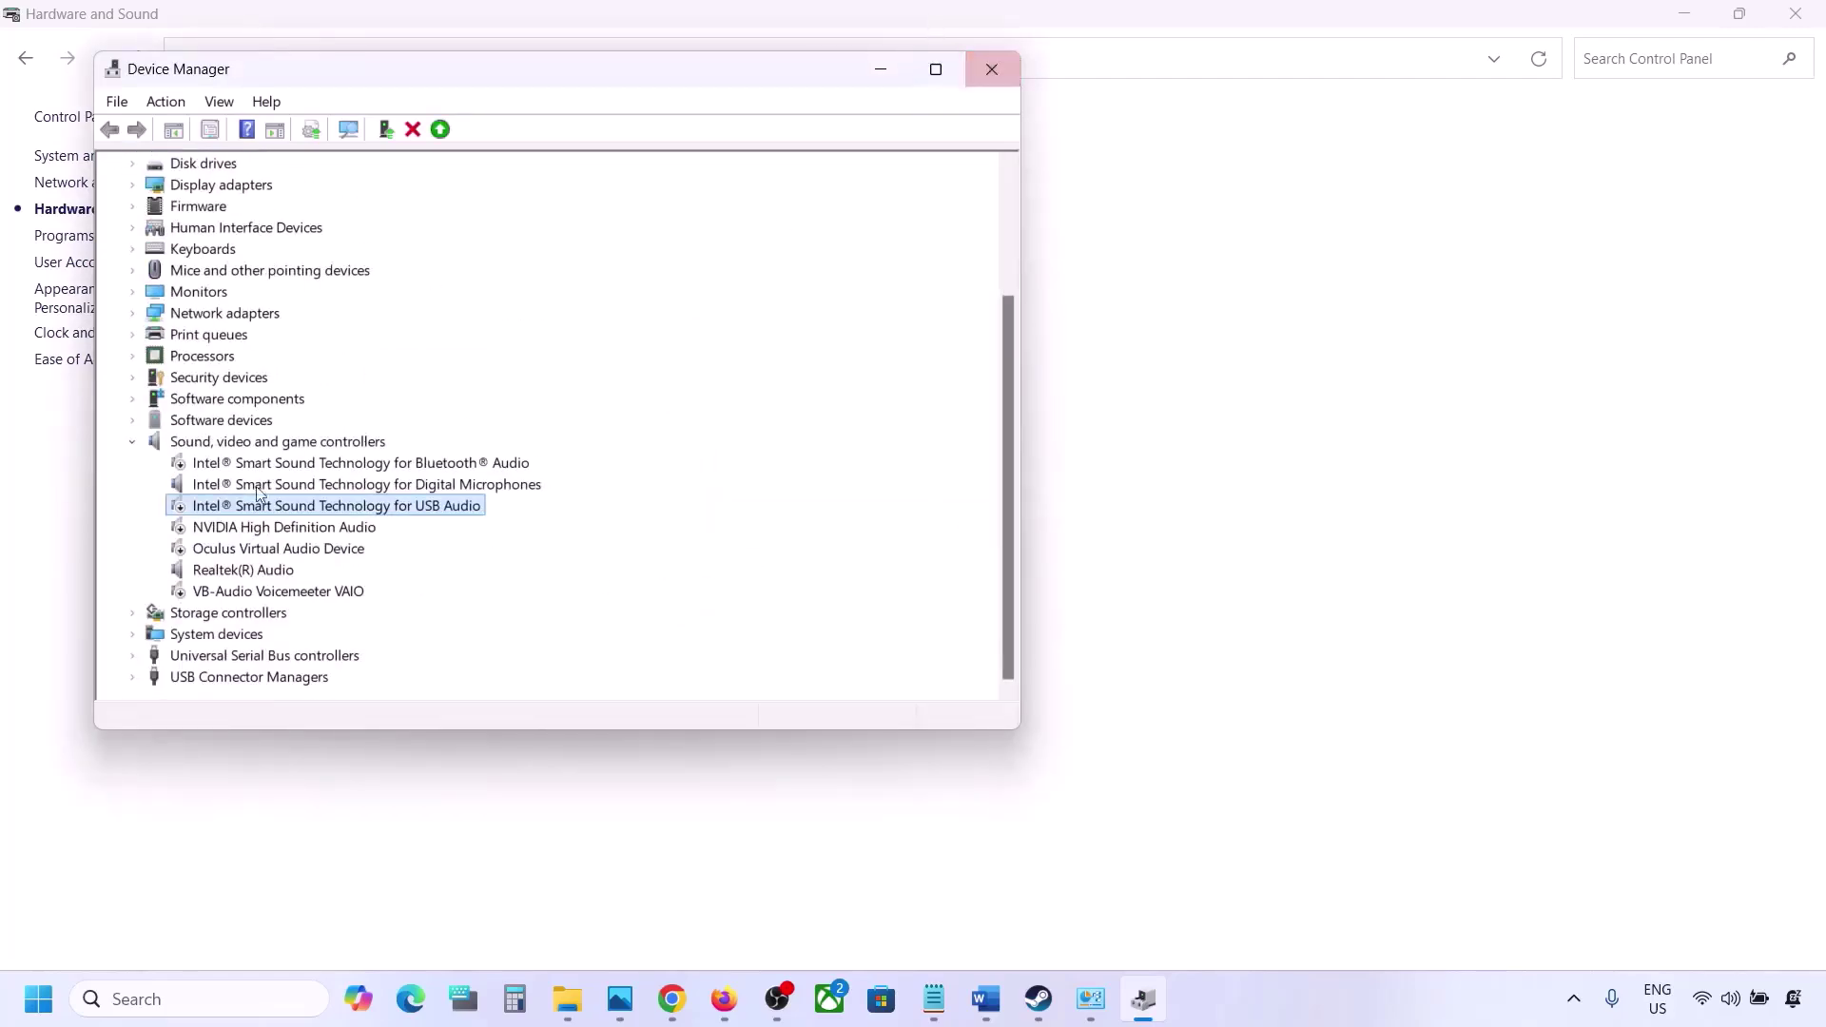
{"action": "left_click", "coordinate": [210, 568]}
{"action": "right_click", "coordinate": [243, 571]}
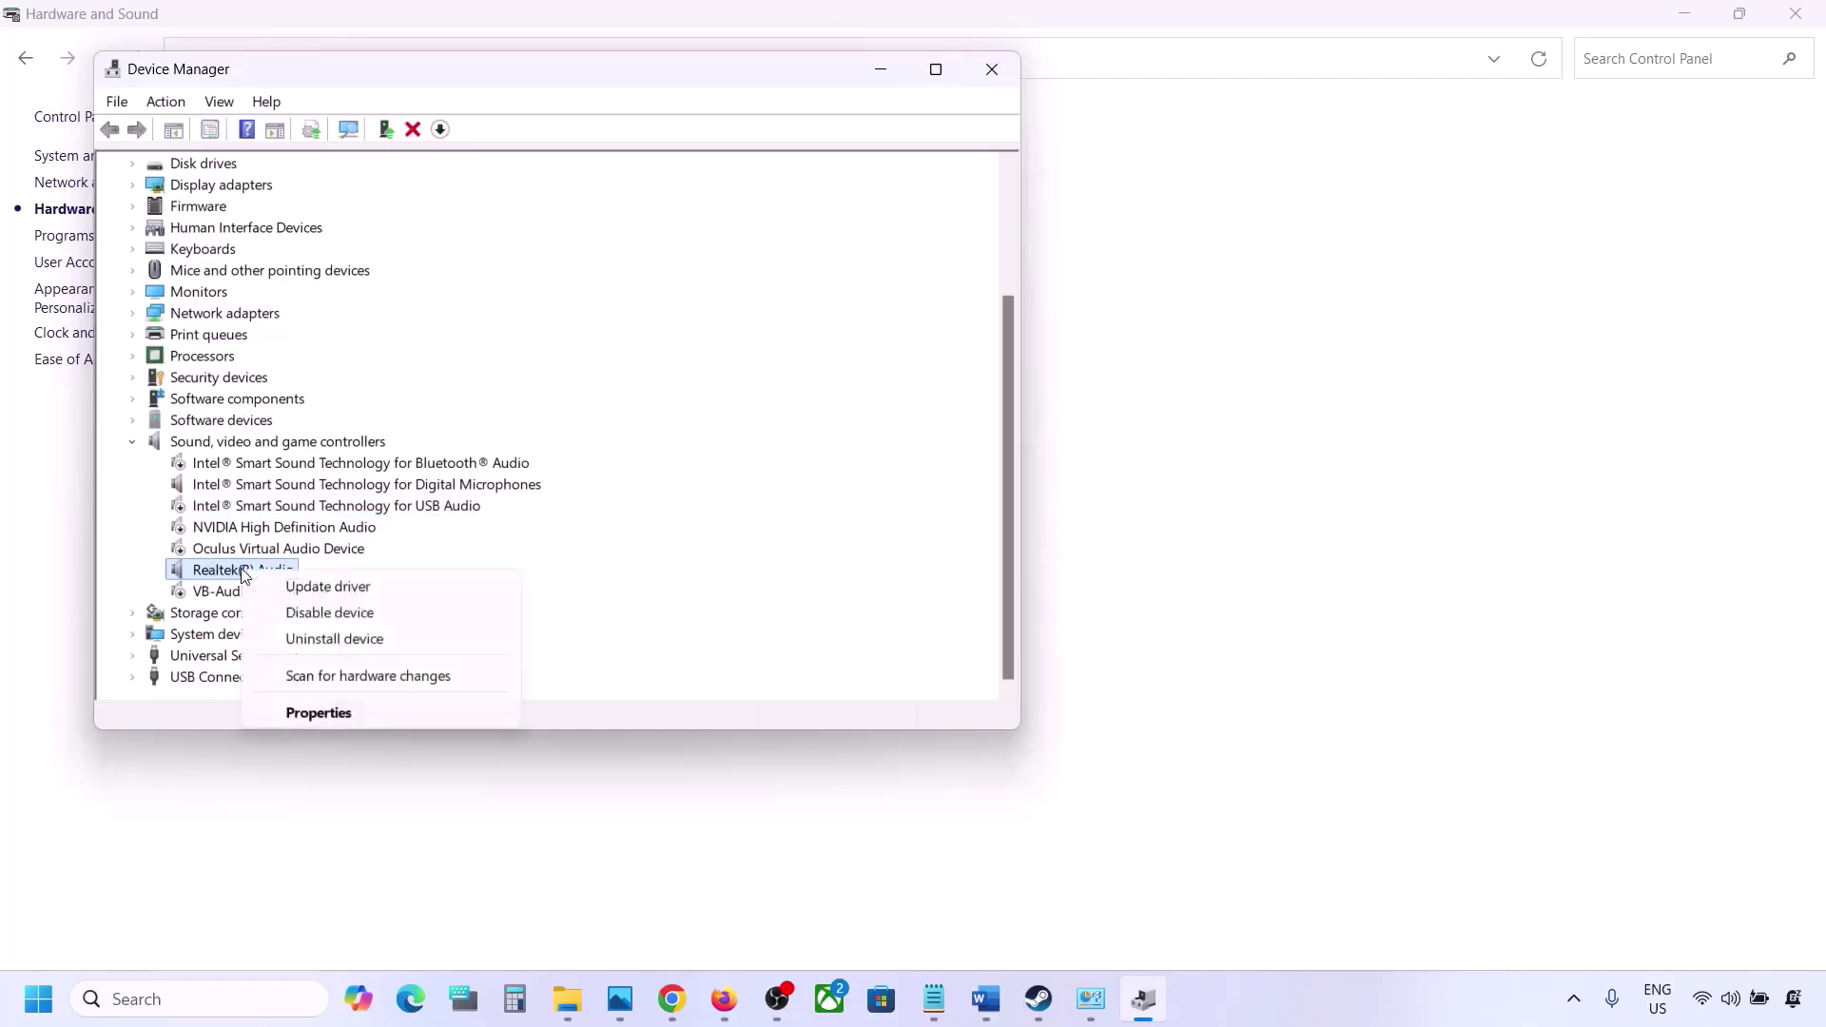
{"action": "left_click", "coordinate": [371, 555]}
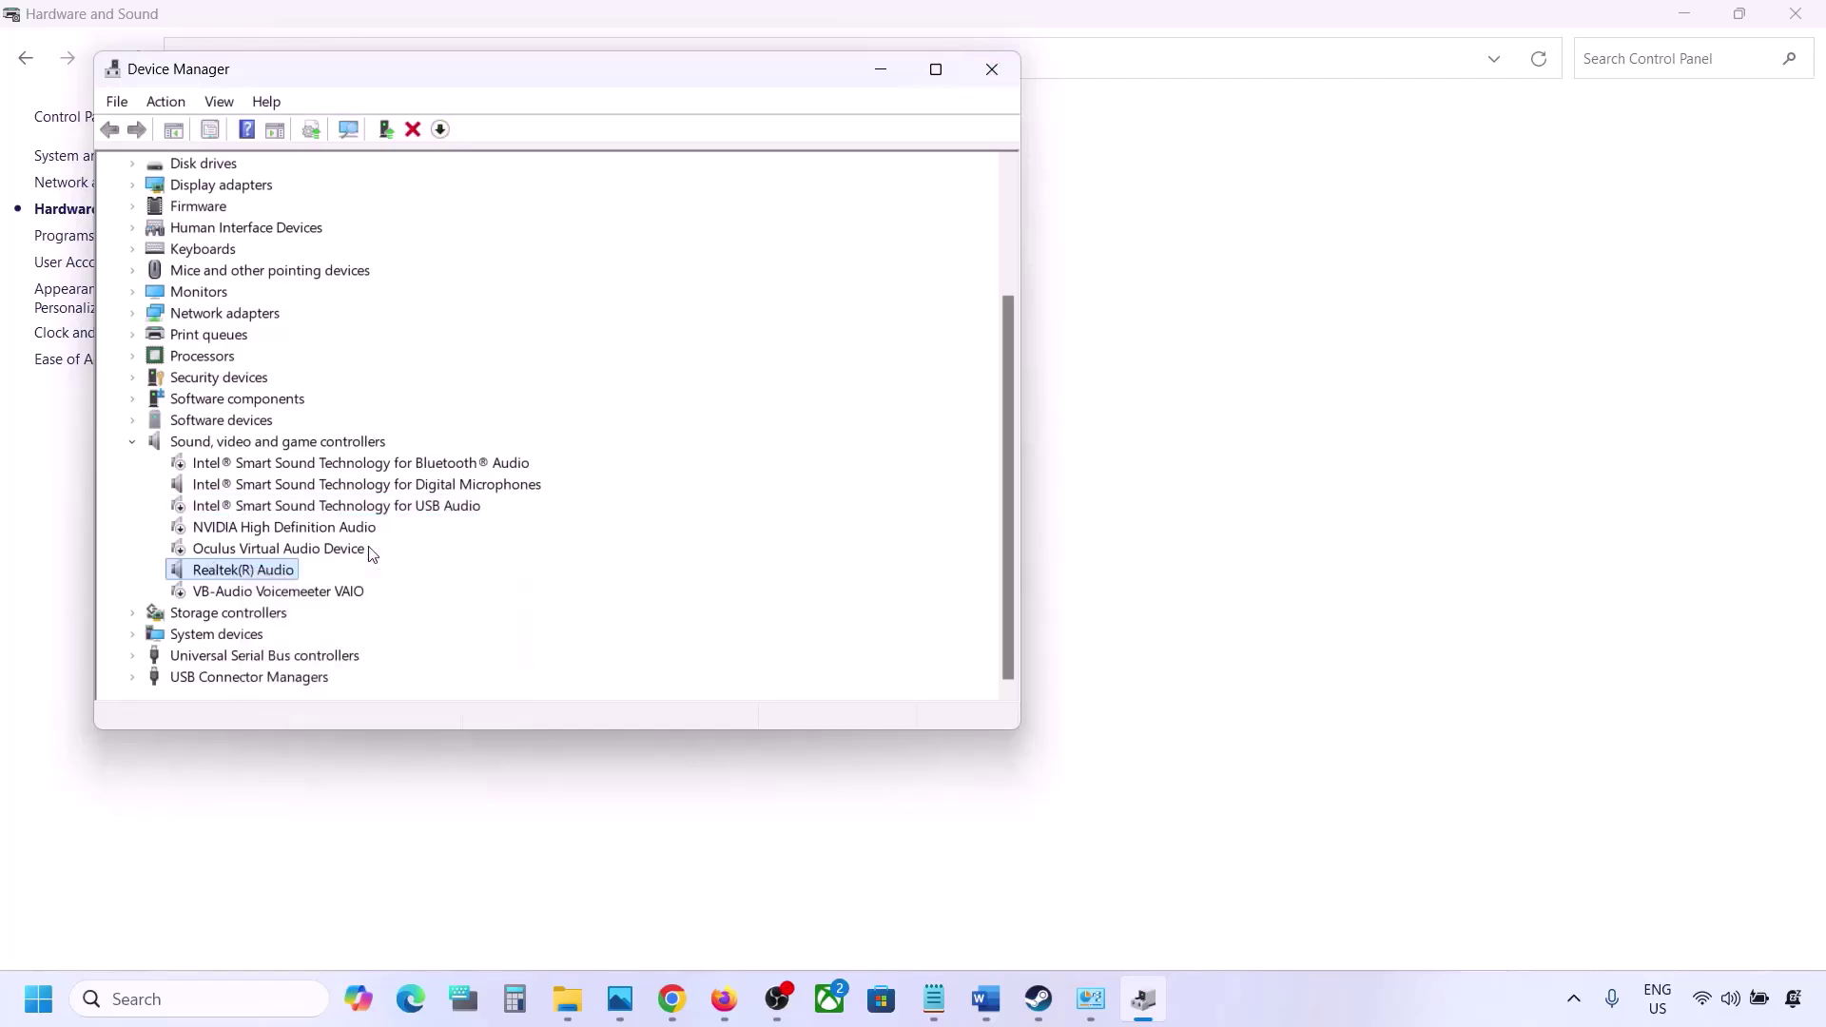
{"action": "left_click", "coordinate": [993, 69]}
{"action": "left_click", "coordinate": [986, 999]}
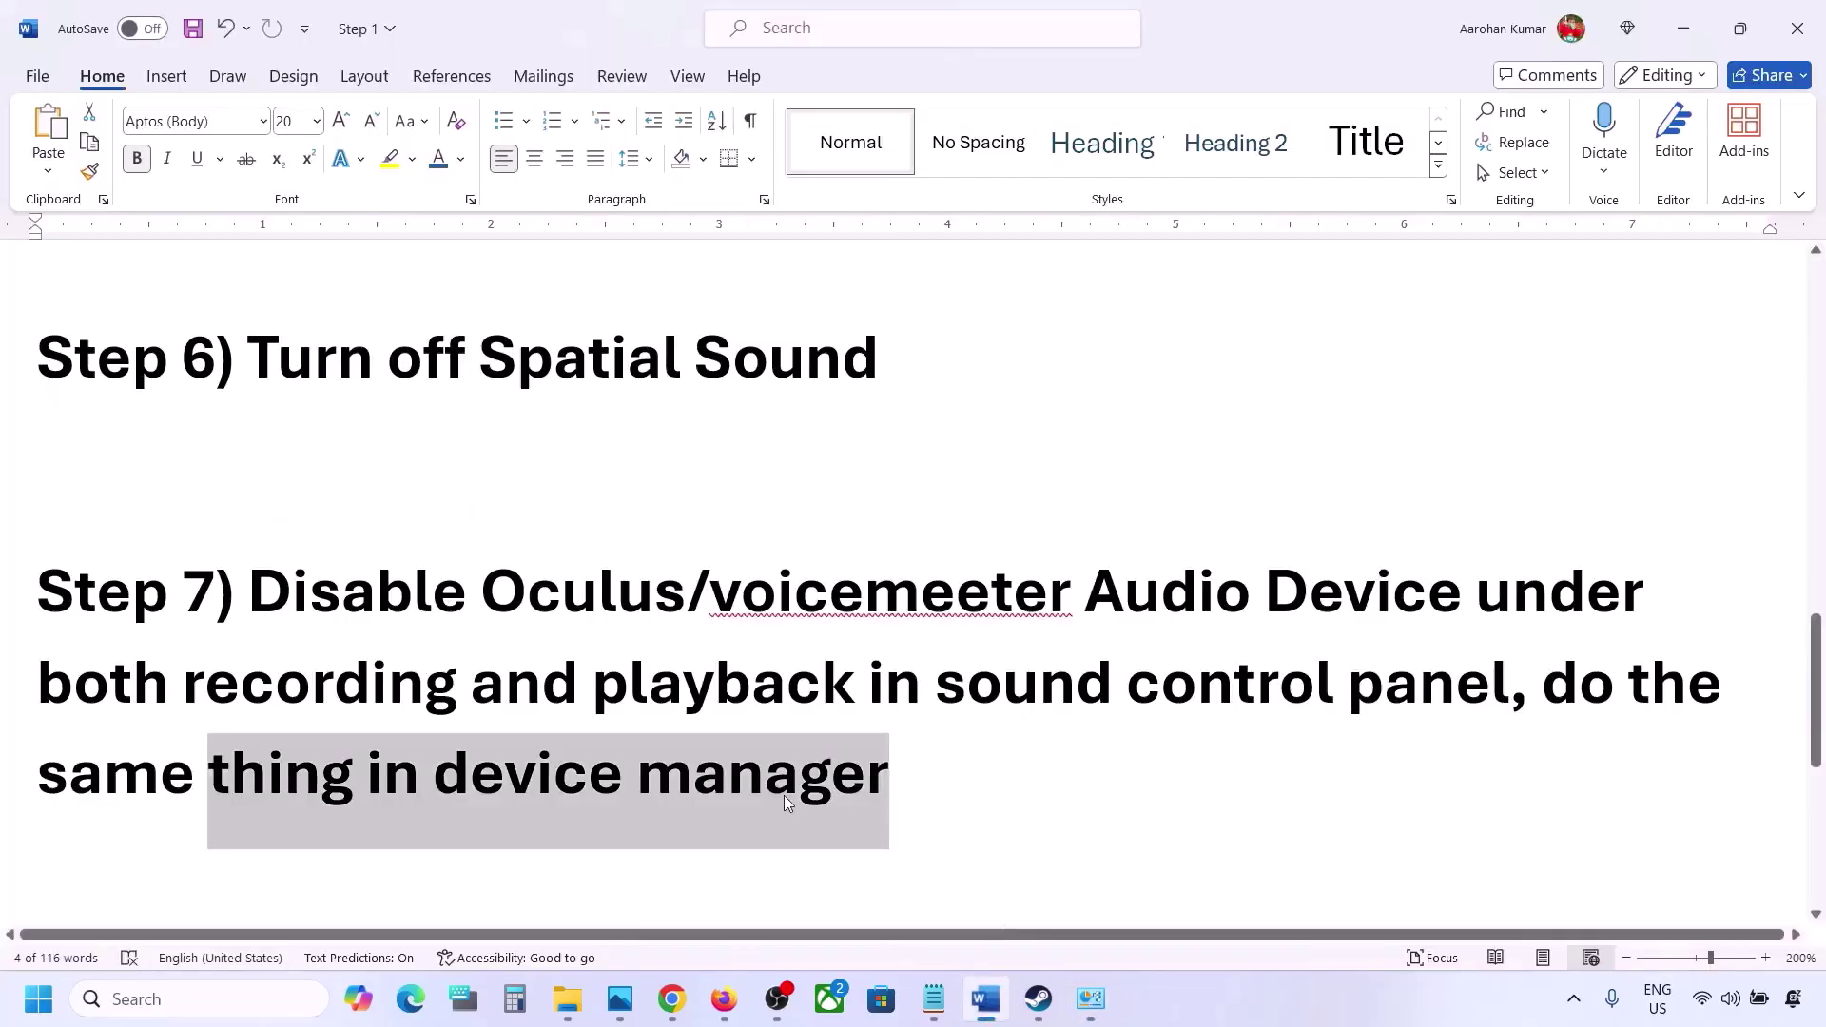
- Copy Step 8's shell:::{A8A91A66-3A7D-4424-8D24-04E180695C7A} command from Word and start a Windows search
{"action": "scroll", "coordinate": [784, 796], "scroll_direction": "down", "scroll_amount": 3}
{"action": "scroll", "coordinate": [693, 778], "scroll_direction": "down", "scroll_amount": 1}
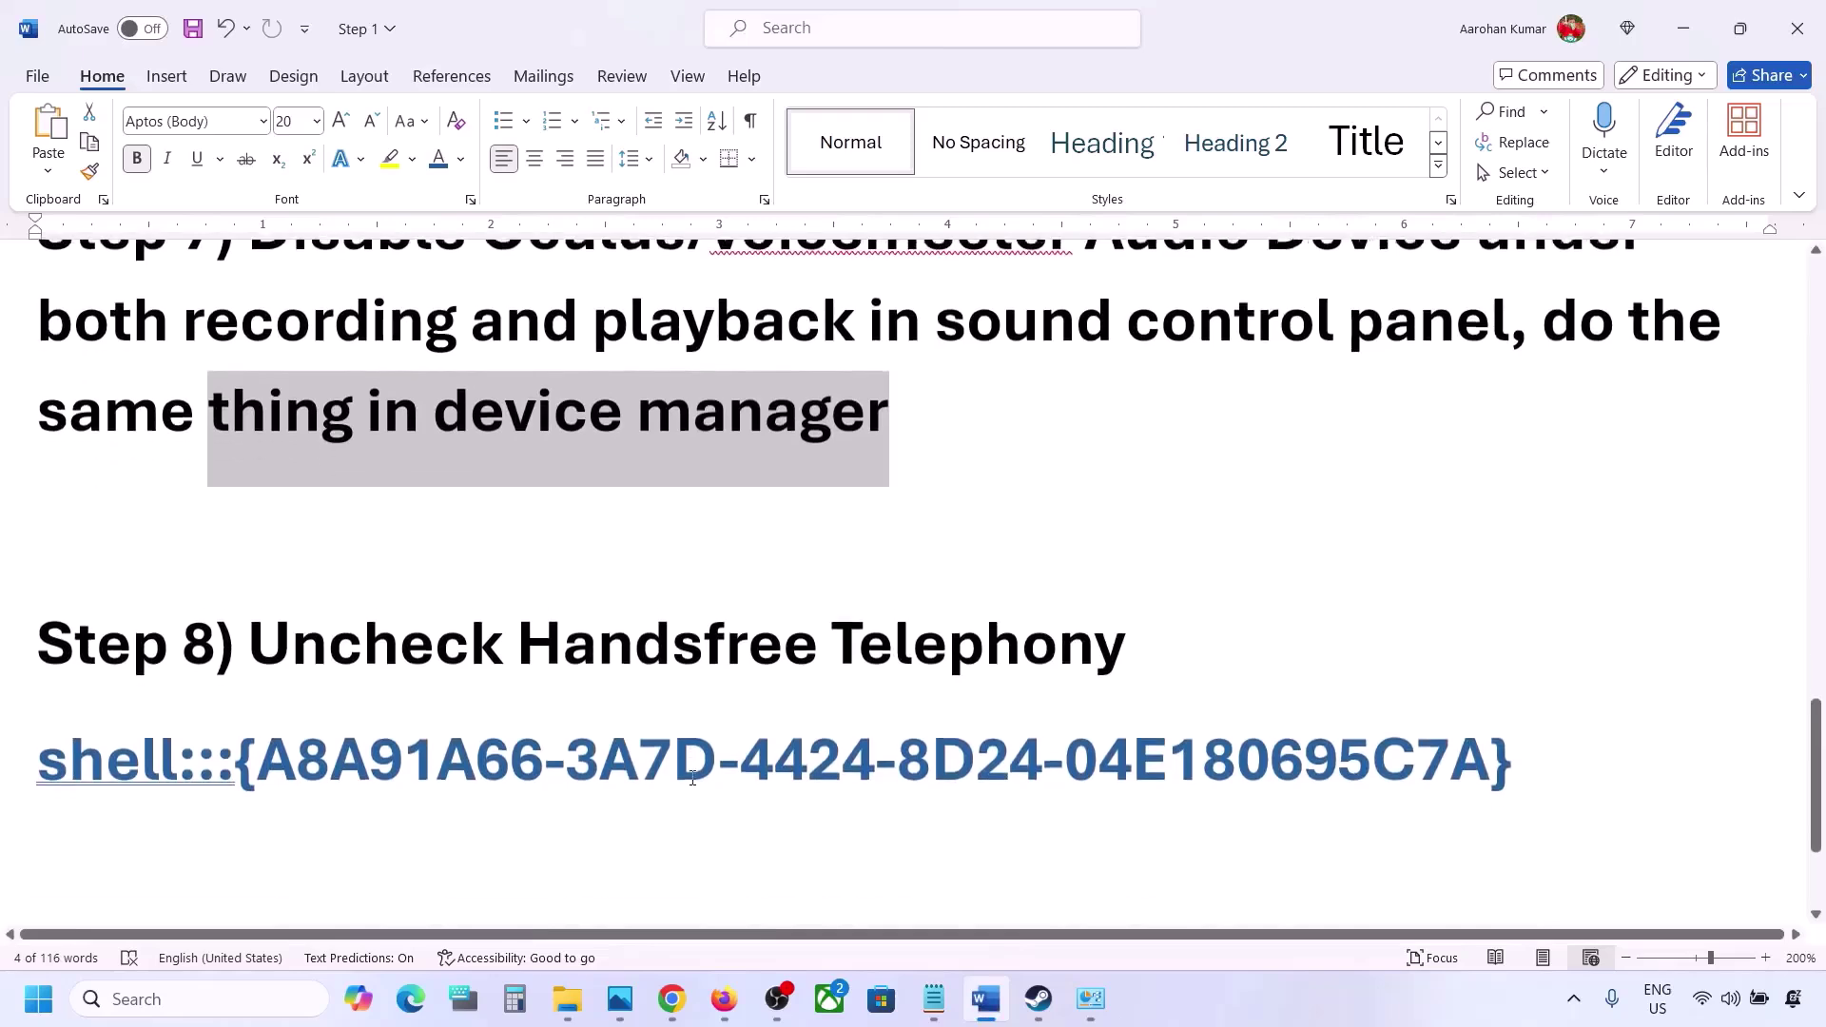
{"action": "left_click_drag", "start_coordinate": [281, 630], "coordinate": [1127, 633]}
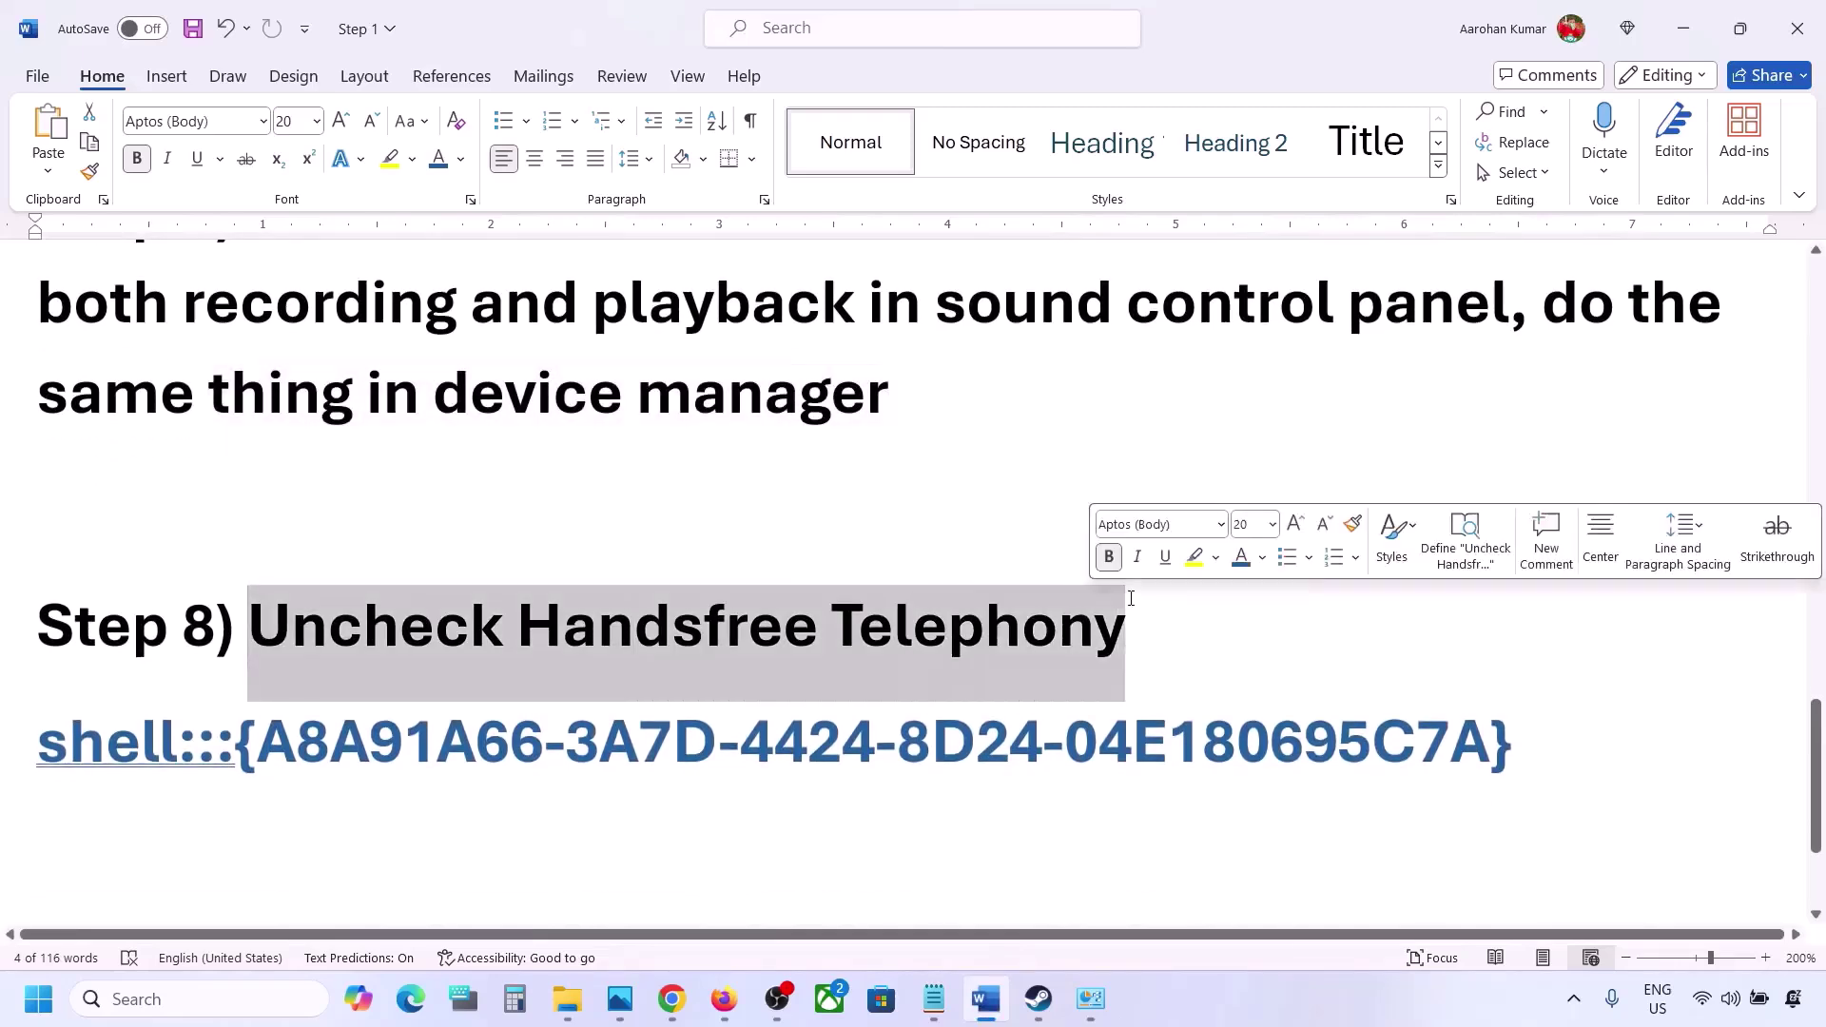
{"action": "left_click_drag", "start_coordinate": [1564, 742], "coordinate": [84, 737]}
{"action": "right_click", "coordinate": [83, 737]}
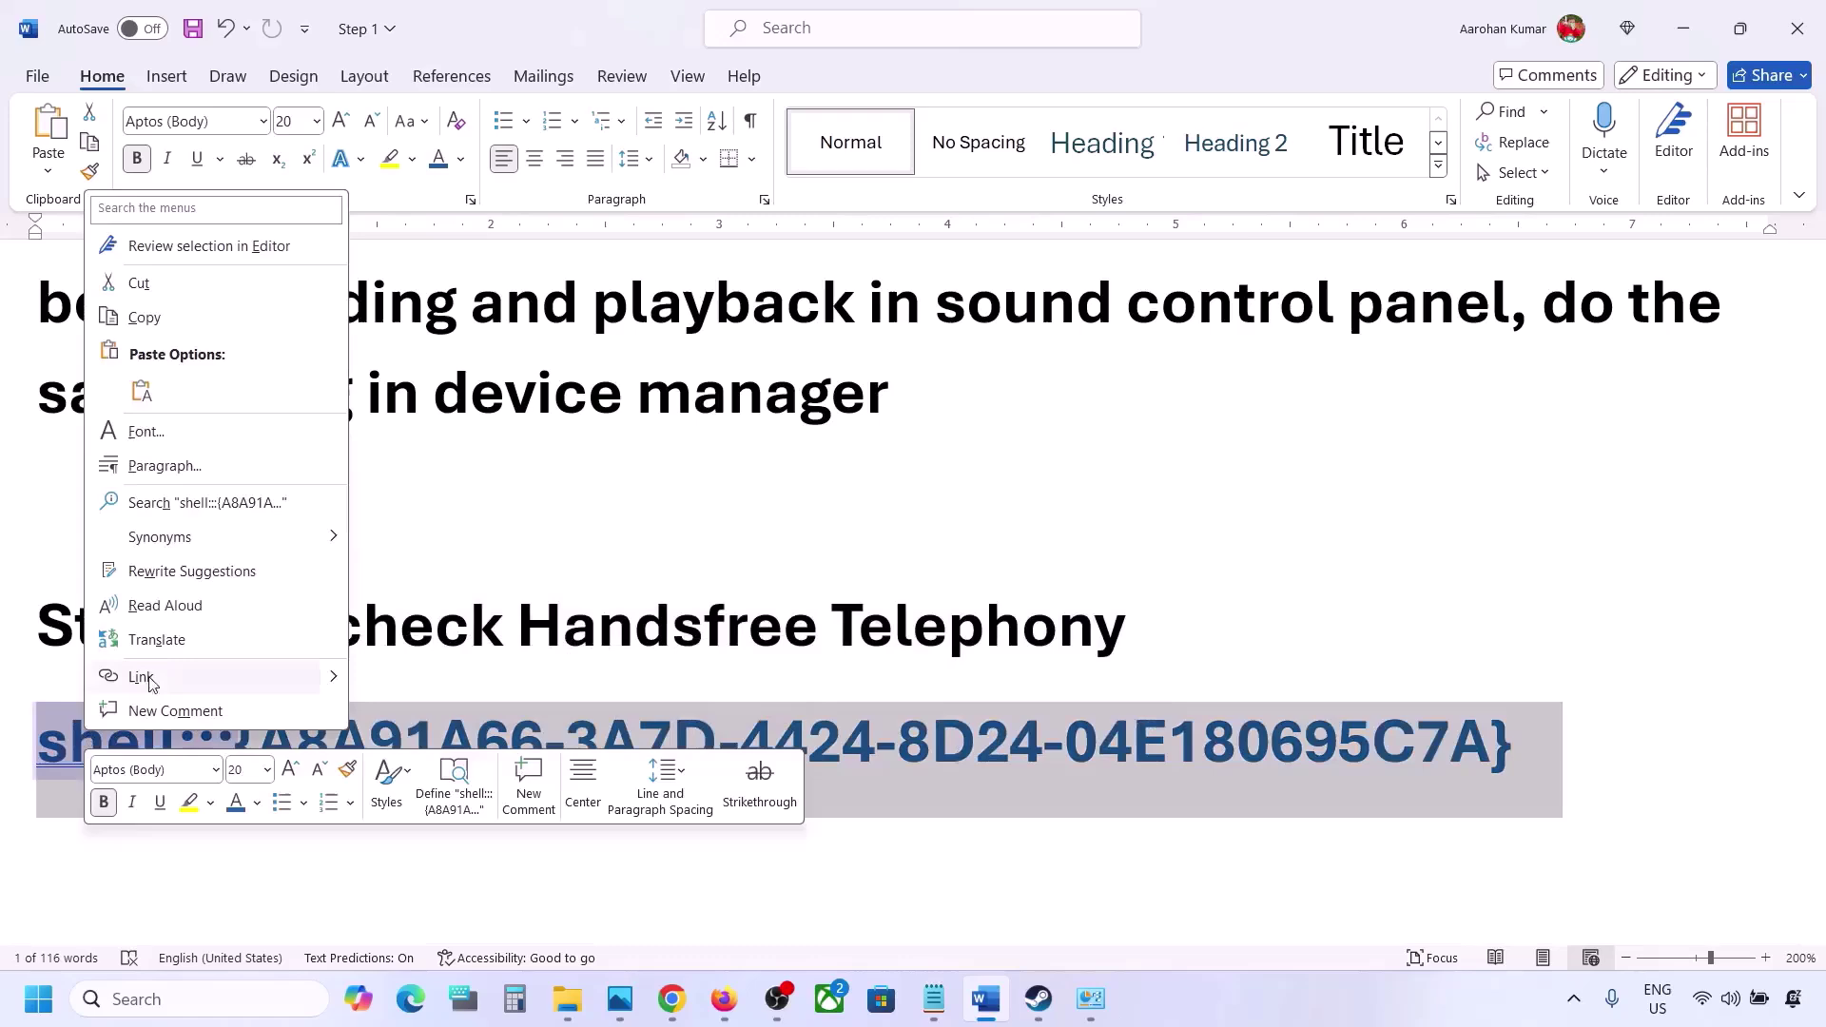
{"action": "left_click", "coordinate": [141, 318]}
{"action": "left_click", "coordinate": [127, 999]}
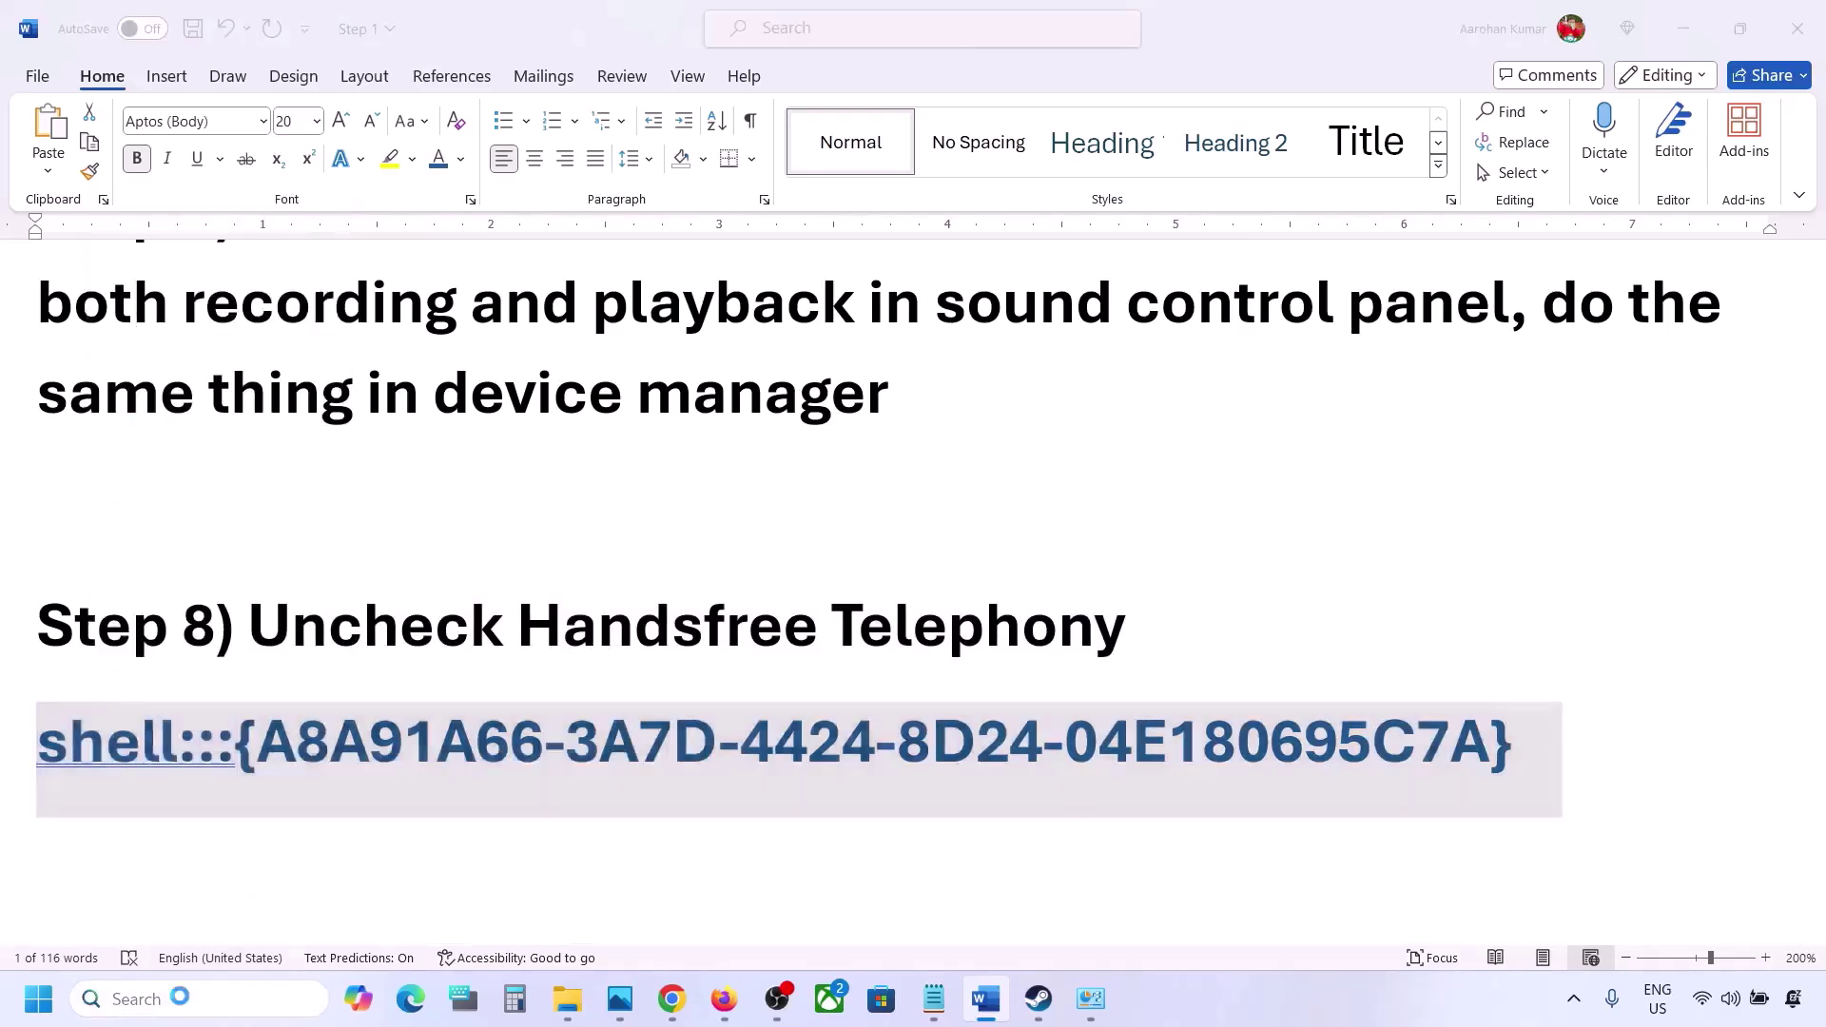
- Paste the shell::: command into Run and execute it to open Devices and Printers
{"action": "type", "text": "run"}
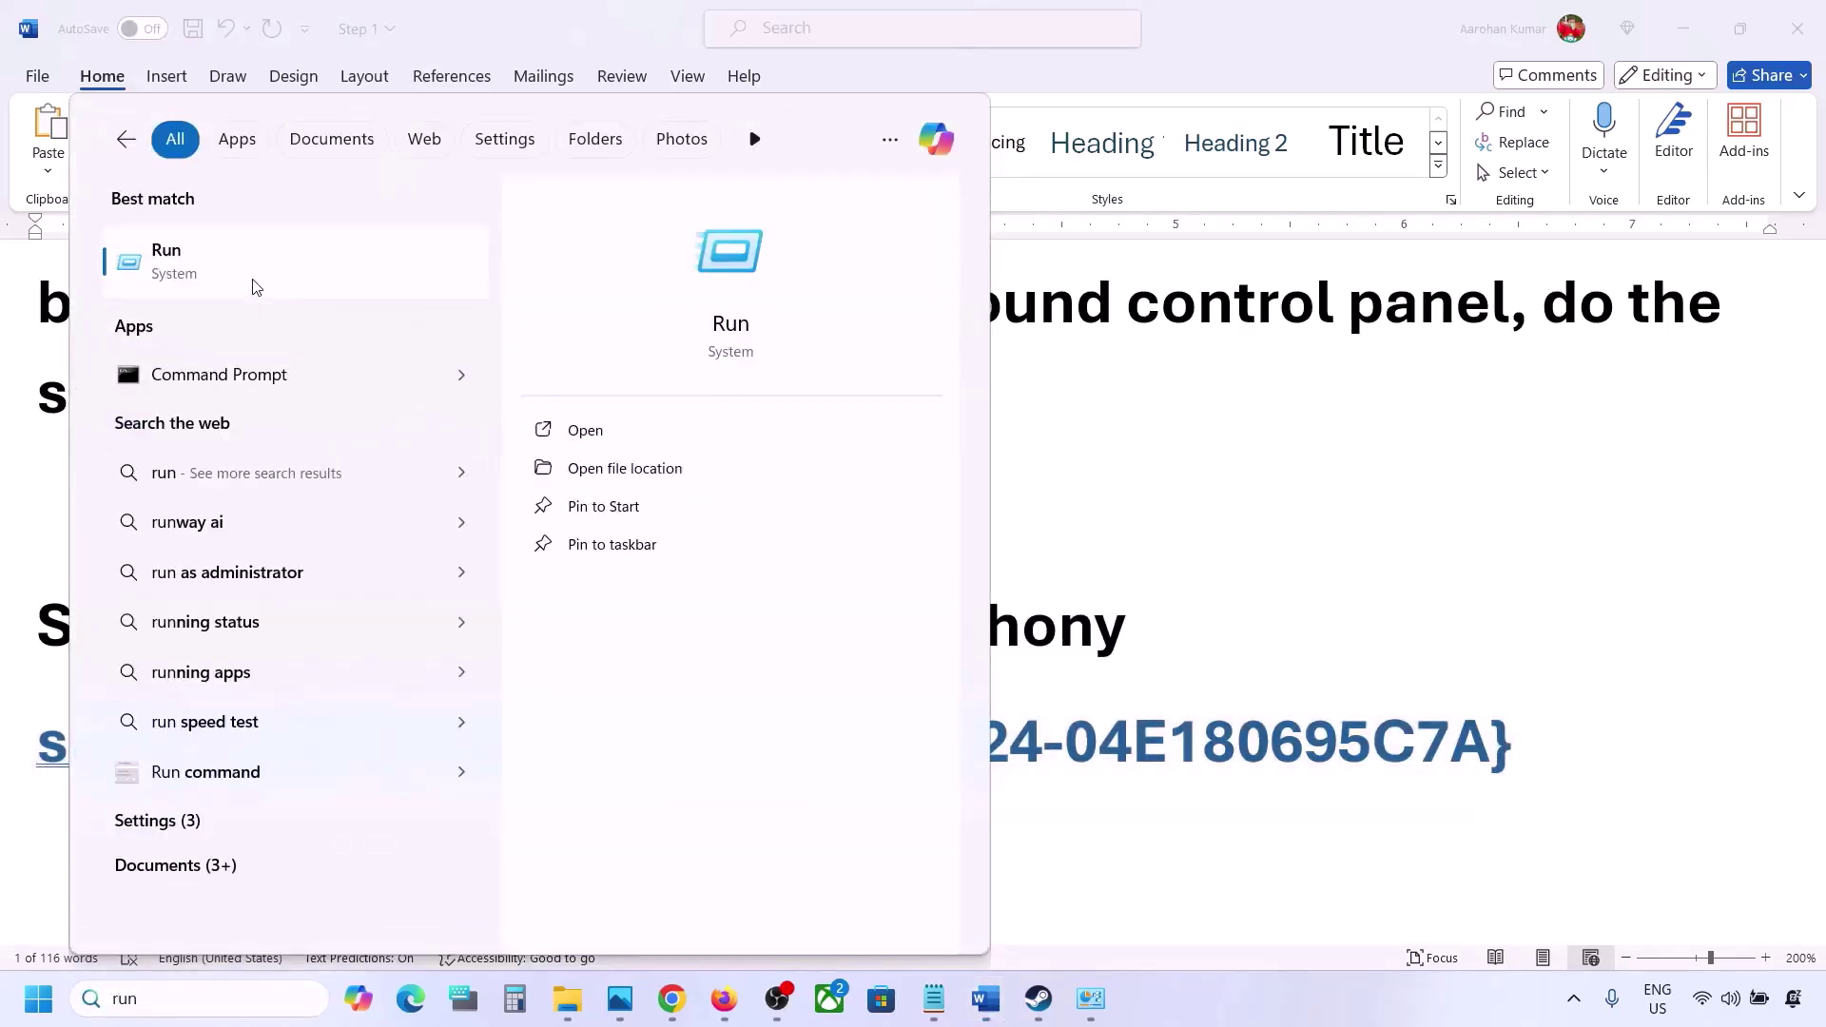
{"action": "left_click", "coordinate": [255, 286]}
{"action": "type", "text": "v"}
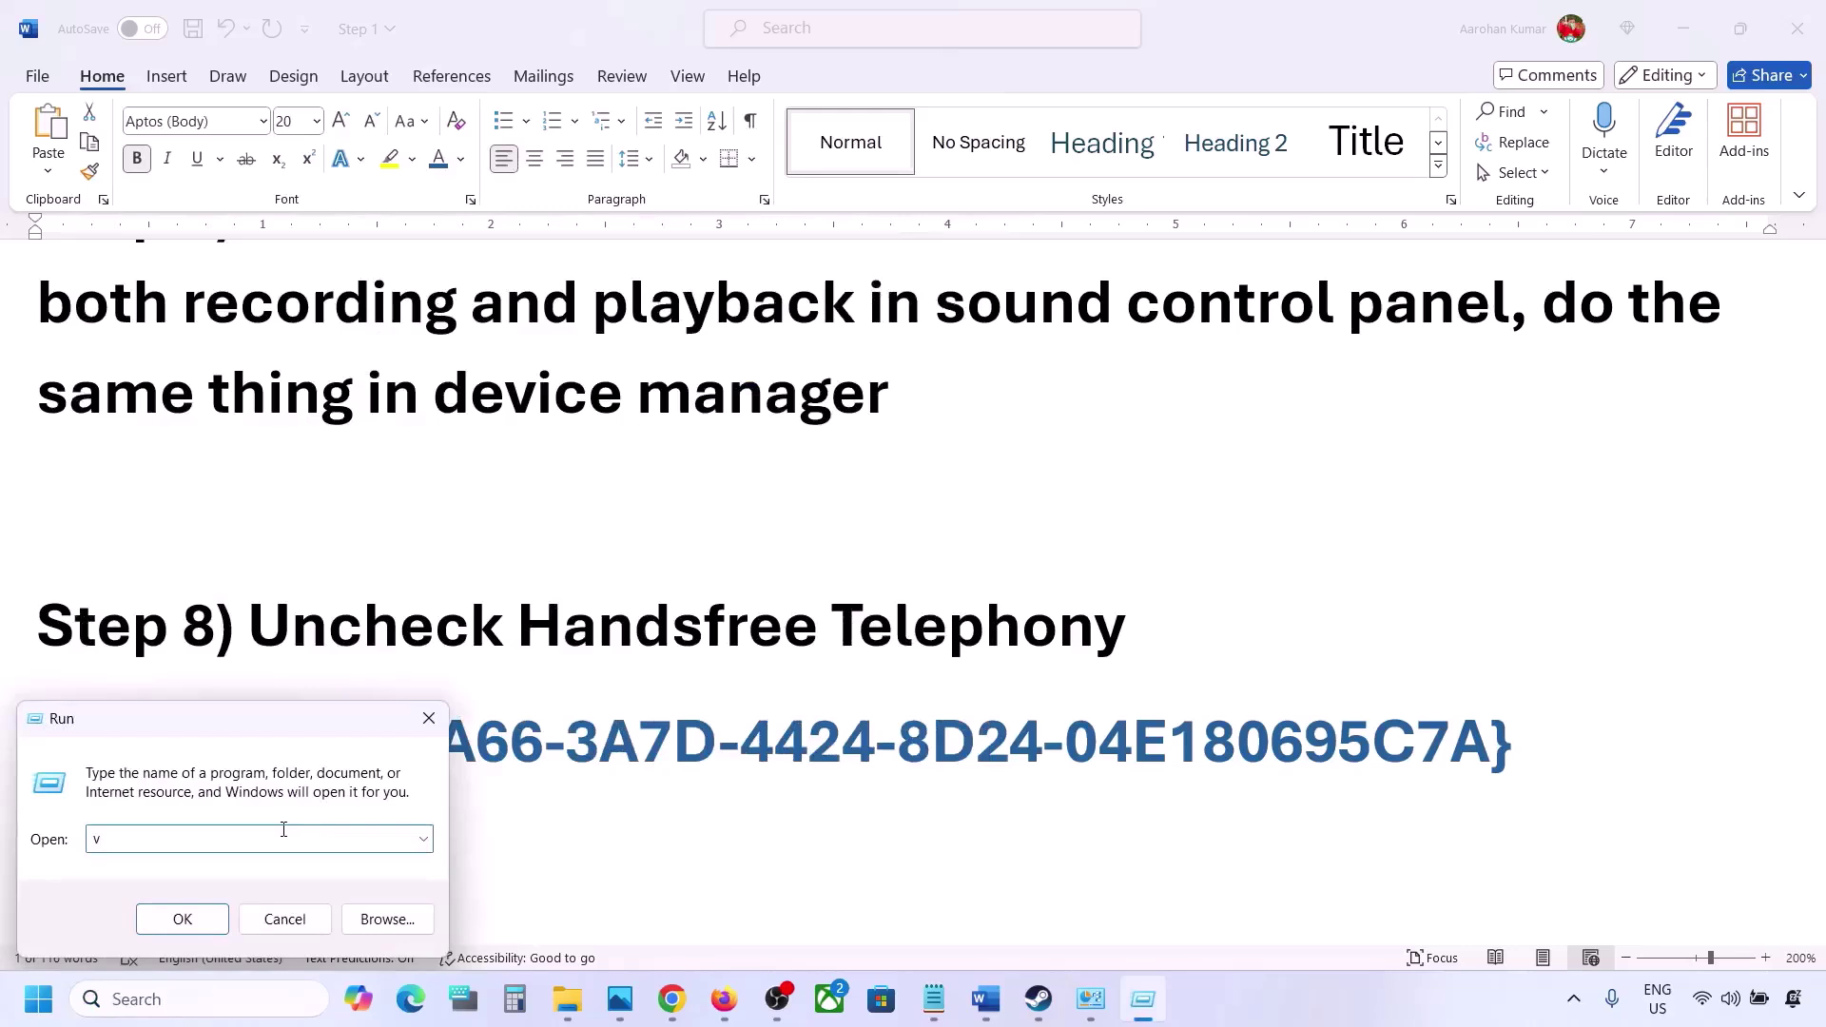
{"action": "key", "text": "ctrl+v"}
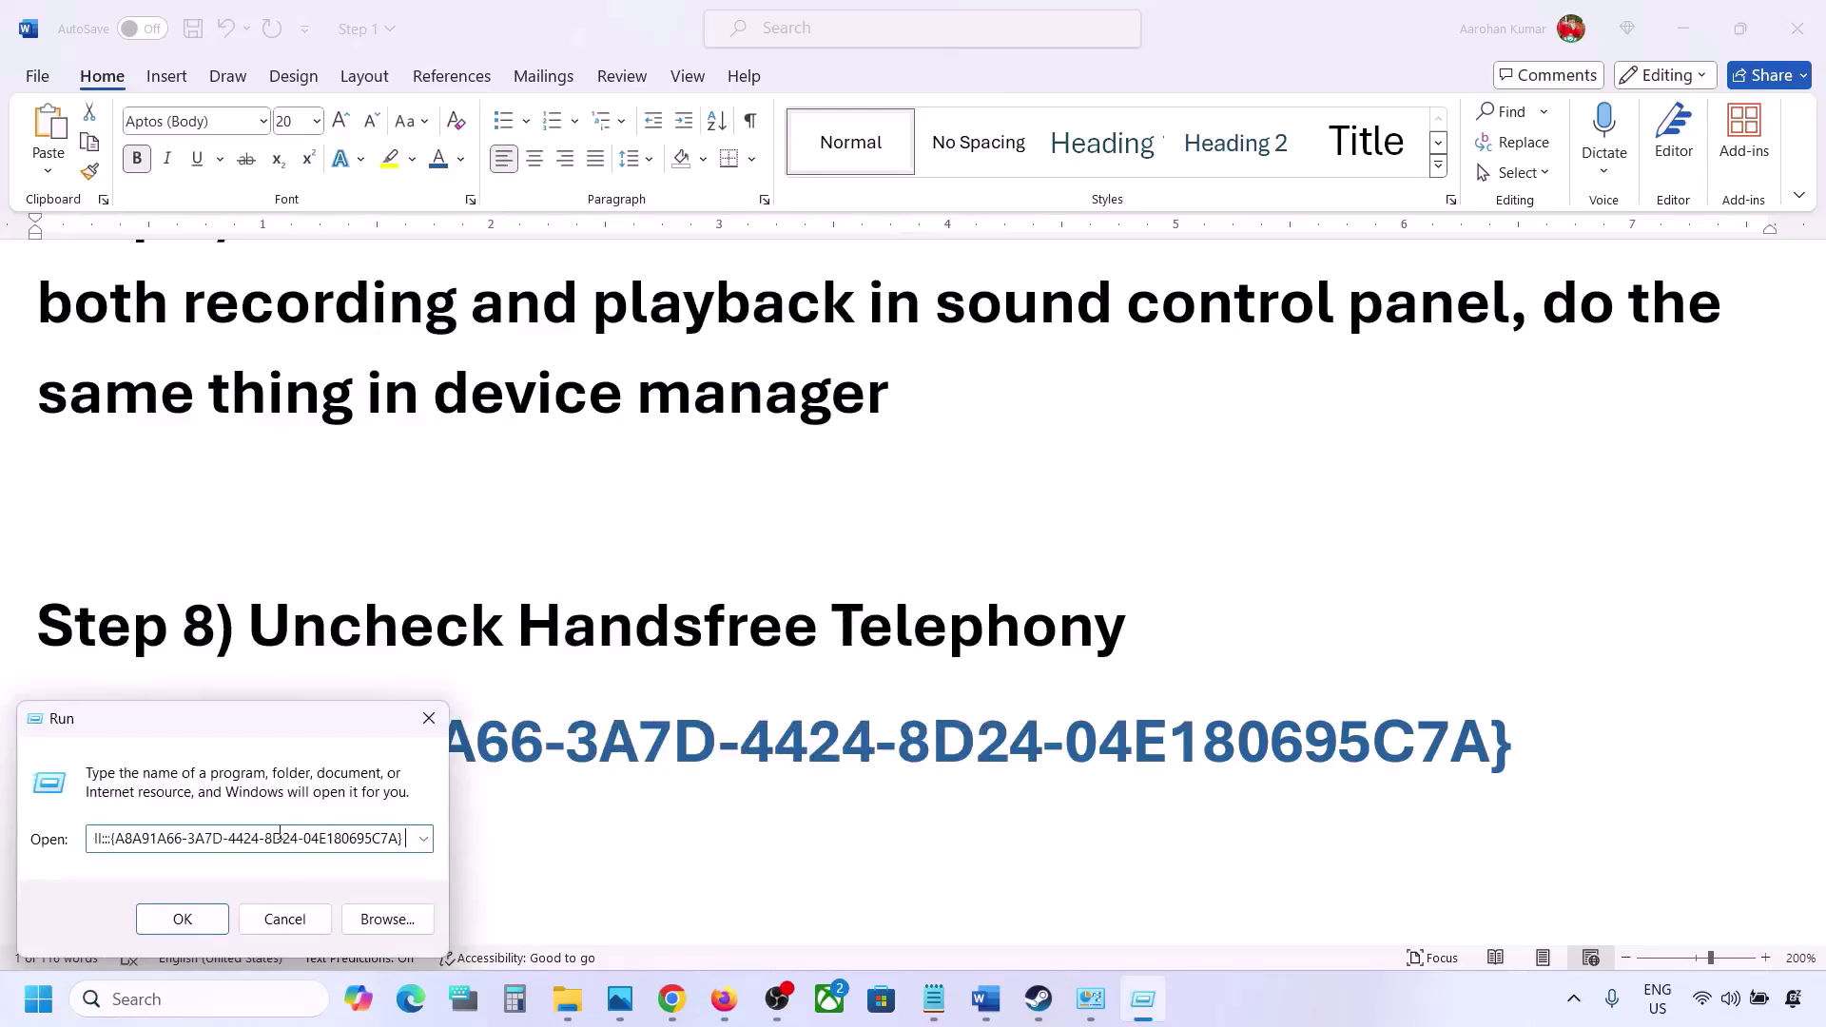
{"action": "left_click", "coordinate": [204, 926]}
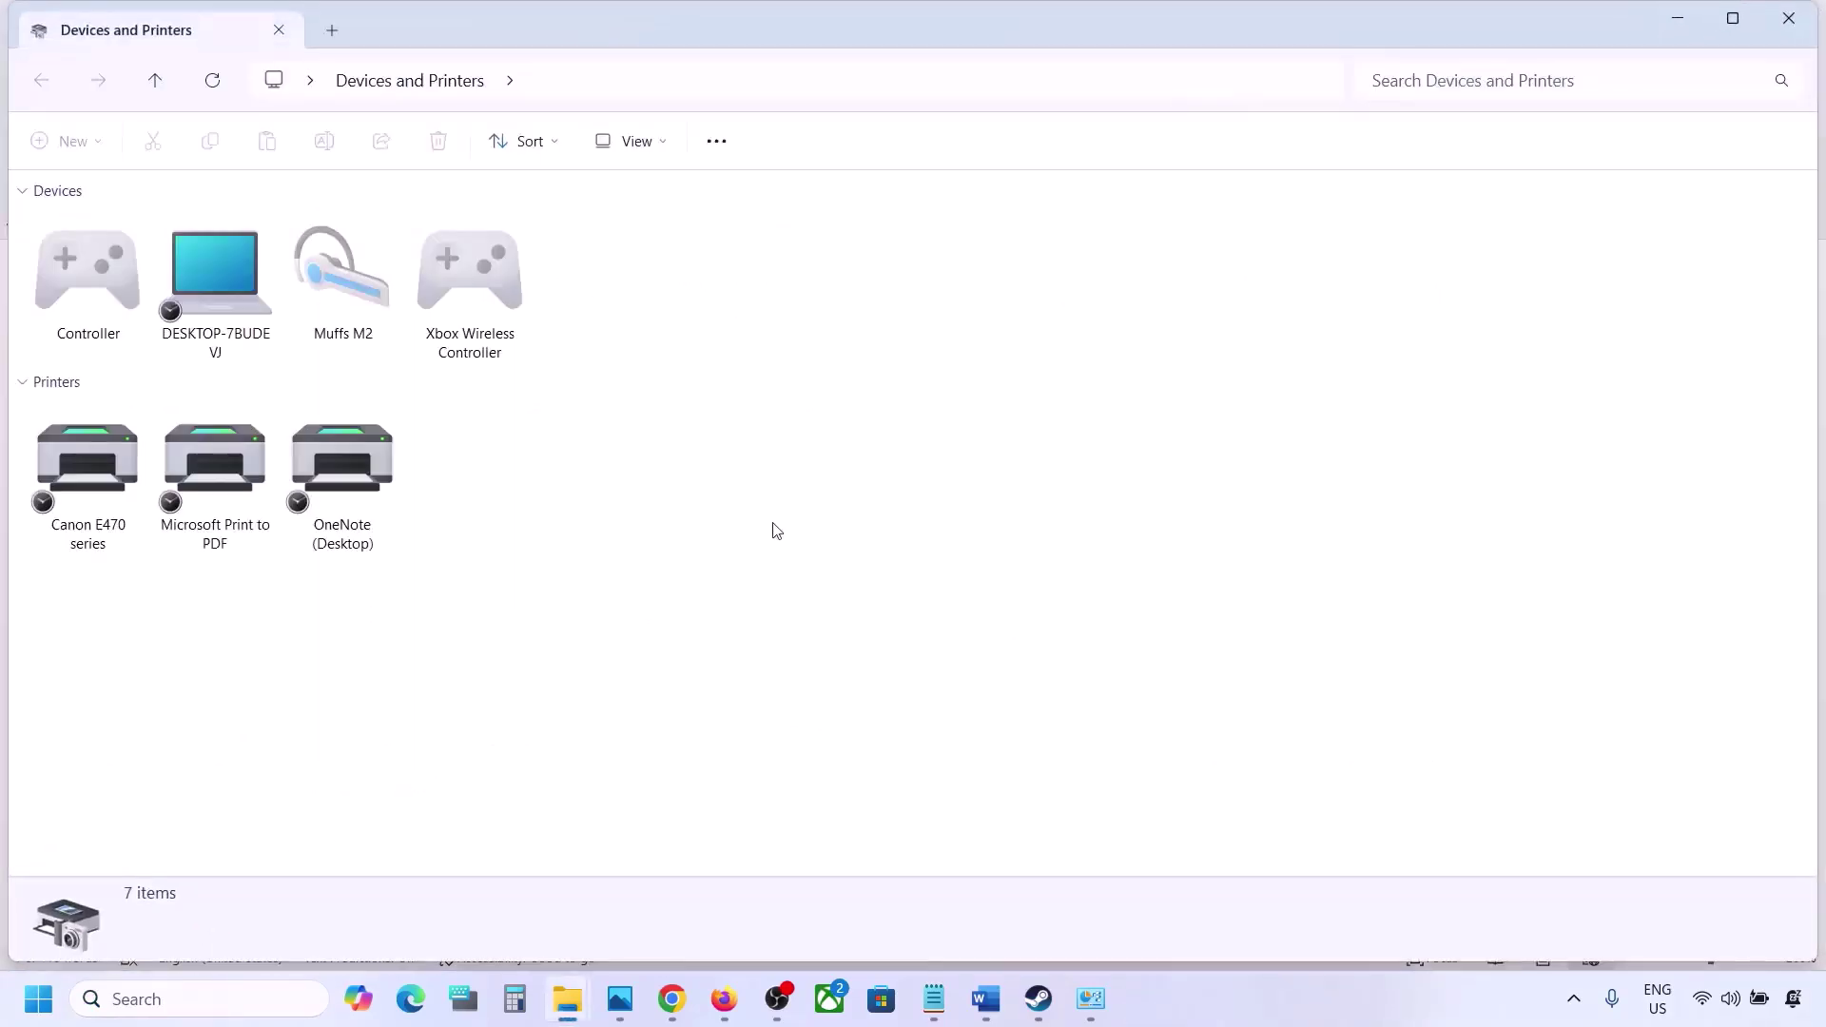
- Open the Muffs M2 headset's properties and show its Bluetooth services list
{"action": "left_click", "coordinate": [1353, 997]}
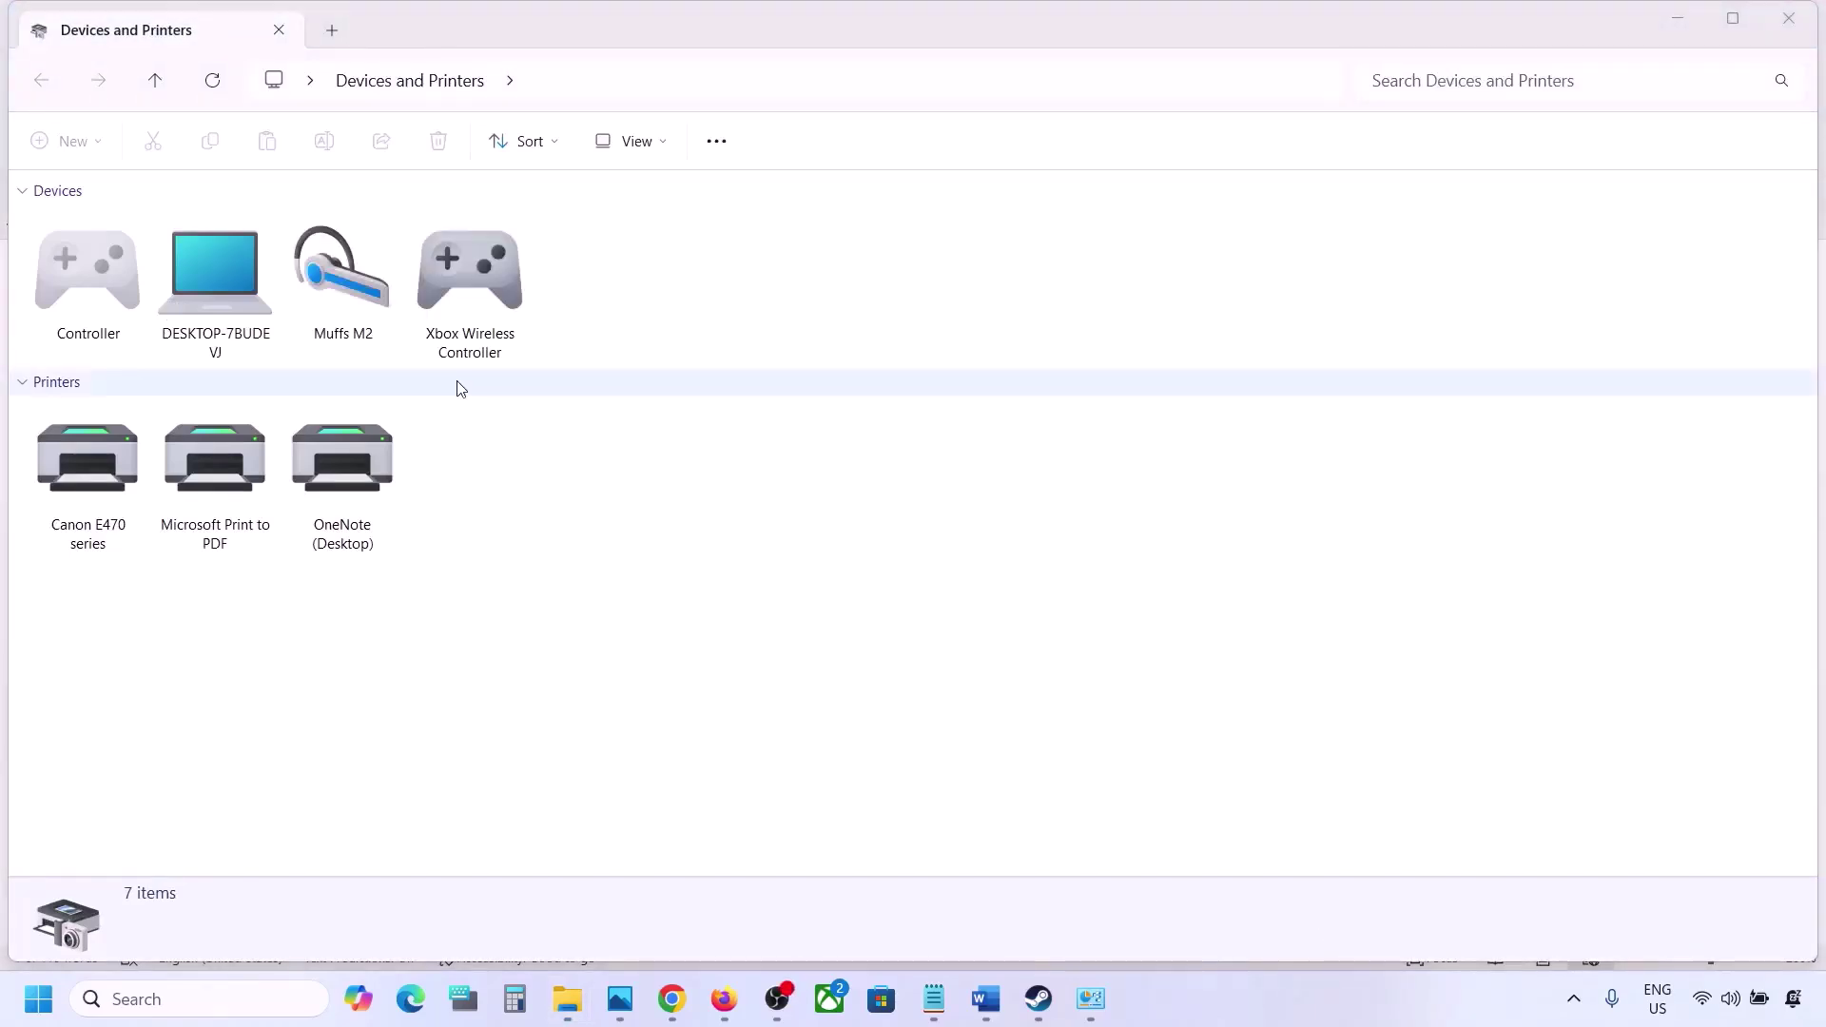
{"action": "right_click", "coordinate": [353, 276]}
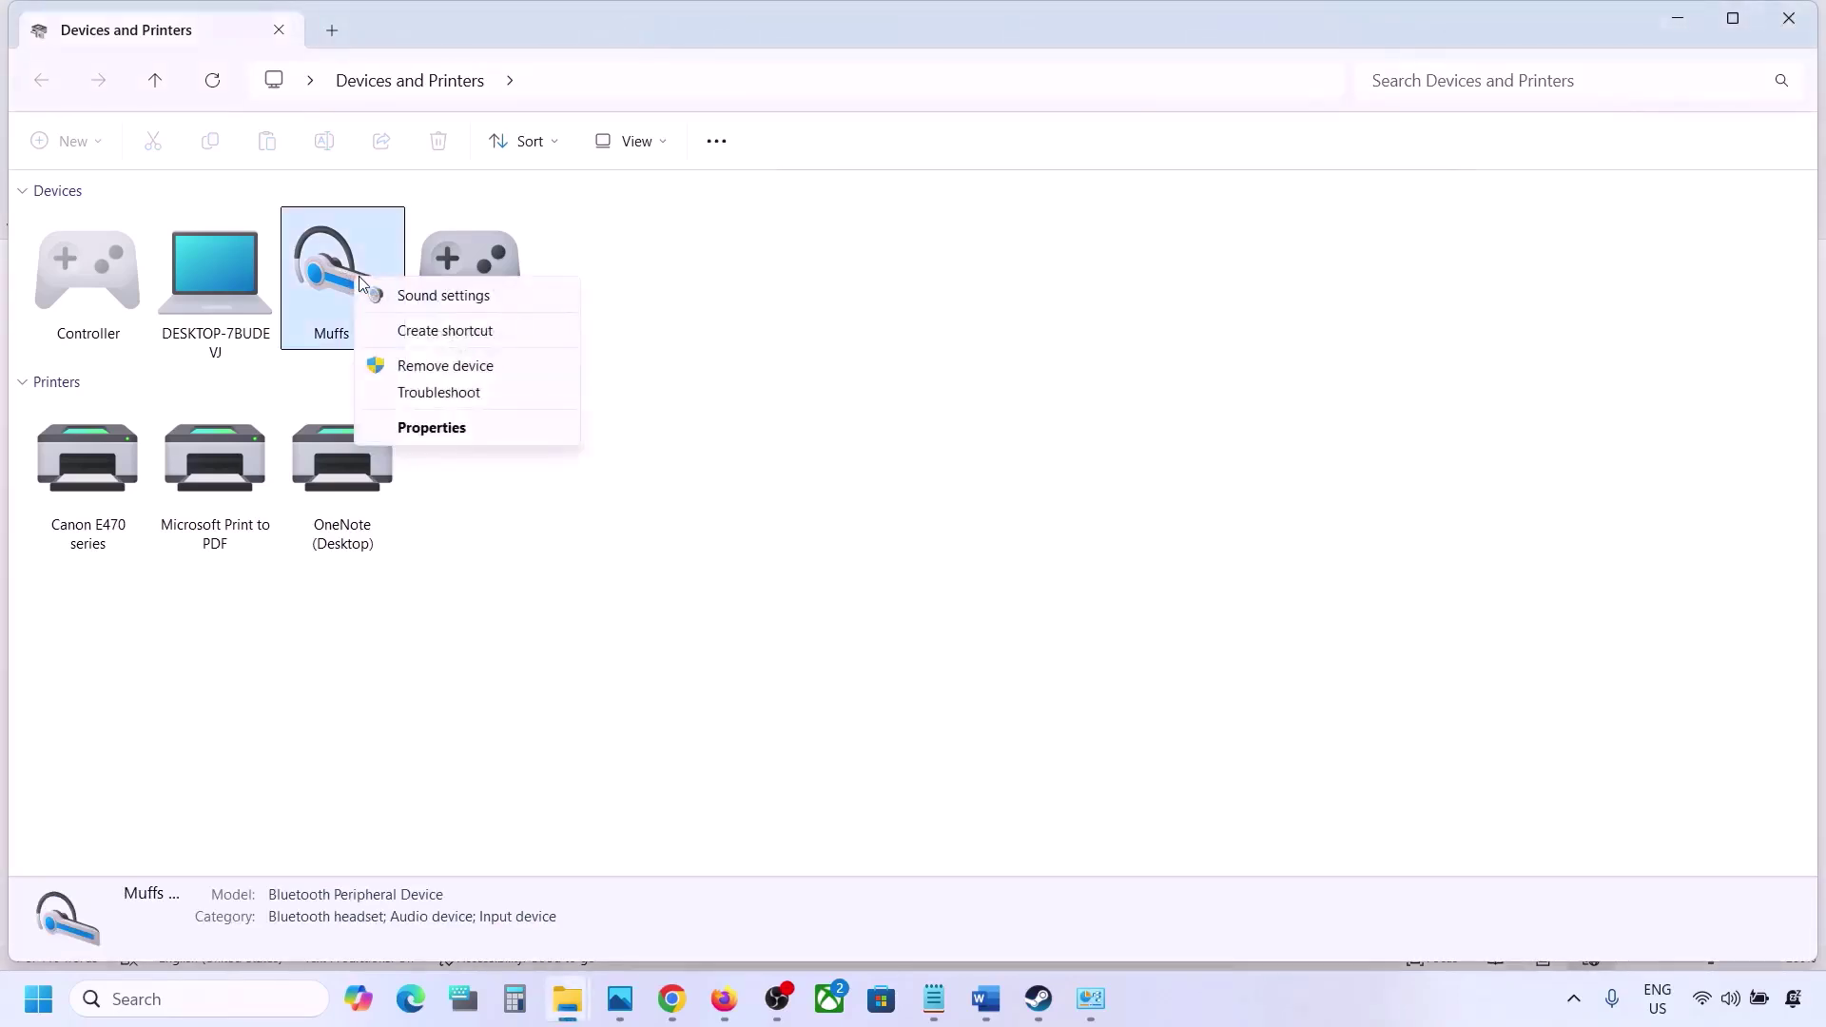
{"action": "left_click", "coordinate": [425, 428]}
{"action": "left_click_drag", "start_coordinate": [654, 301], "coordinate": [853, 254]}
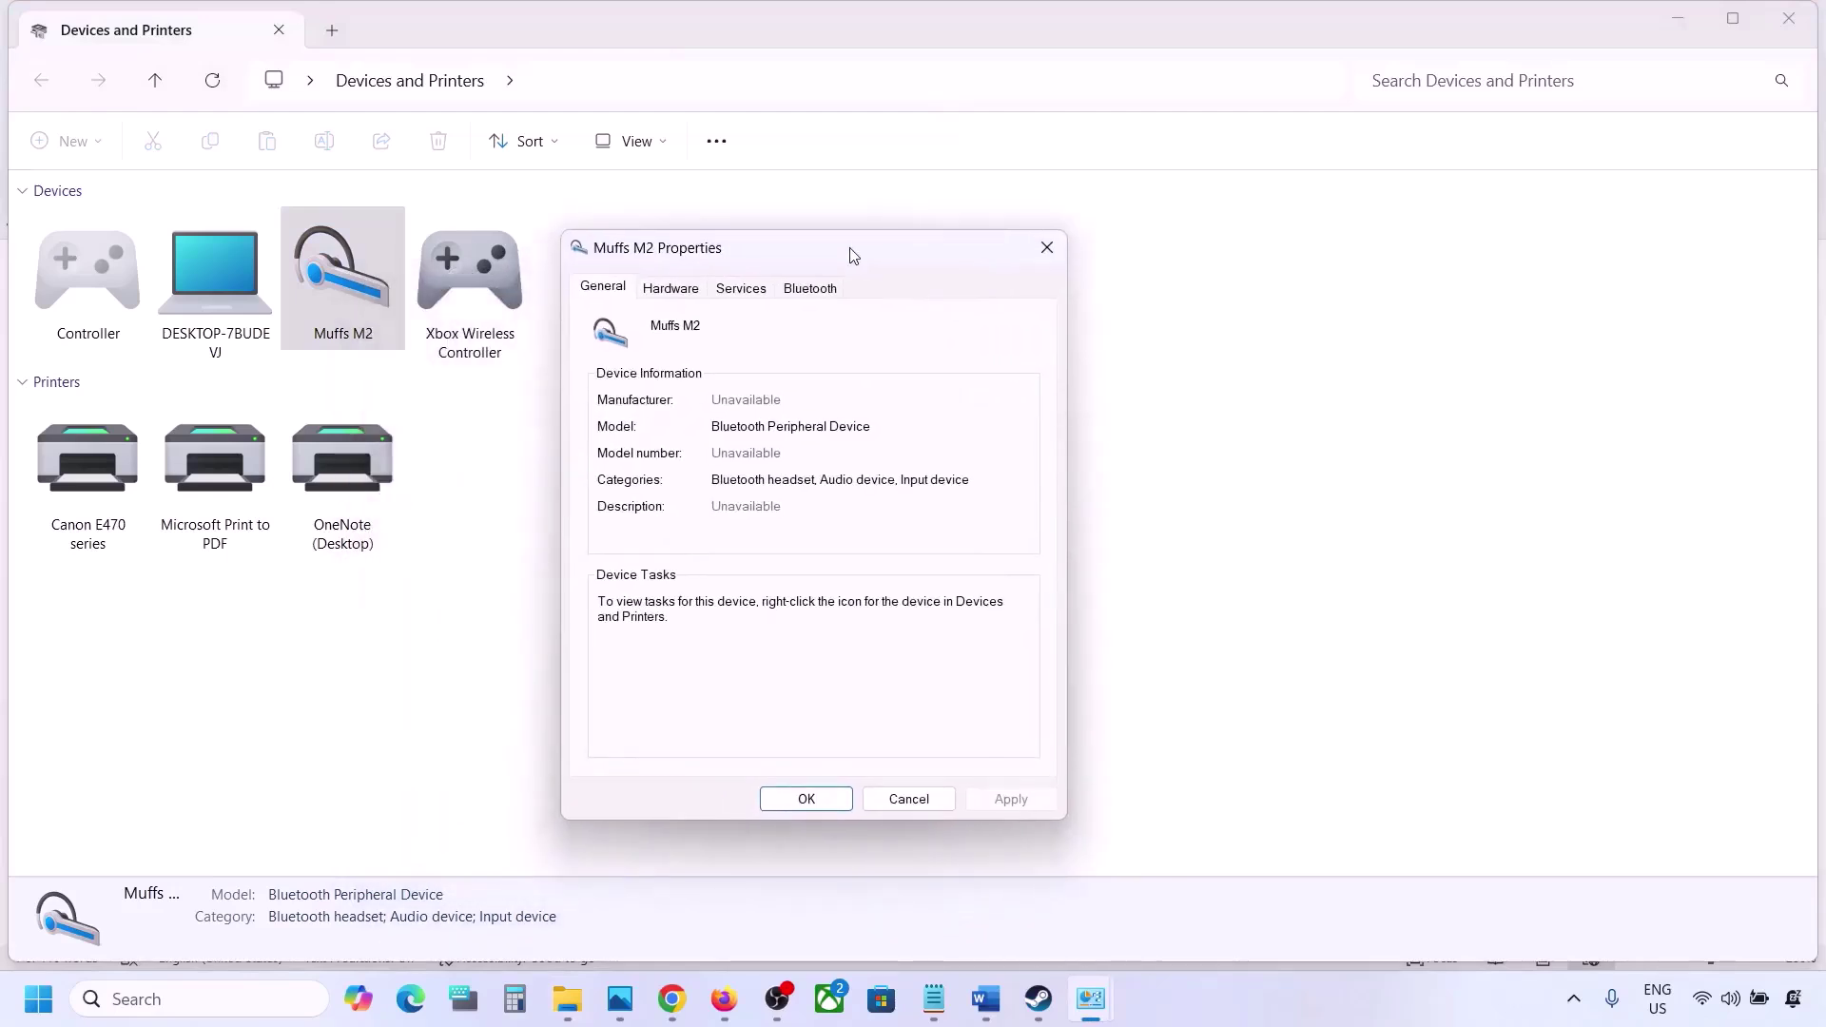
{"action": "left_click", "coordinate": [811, 292]}
{"action": "left_click", "coordinate": [758, 298]}
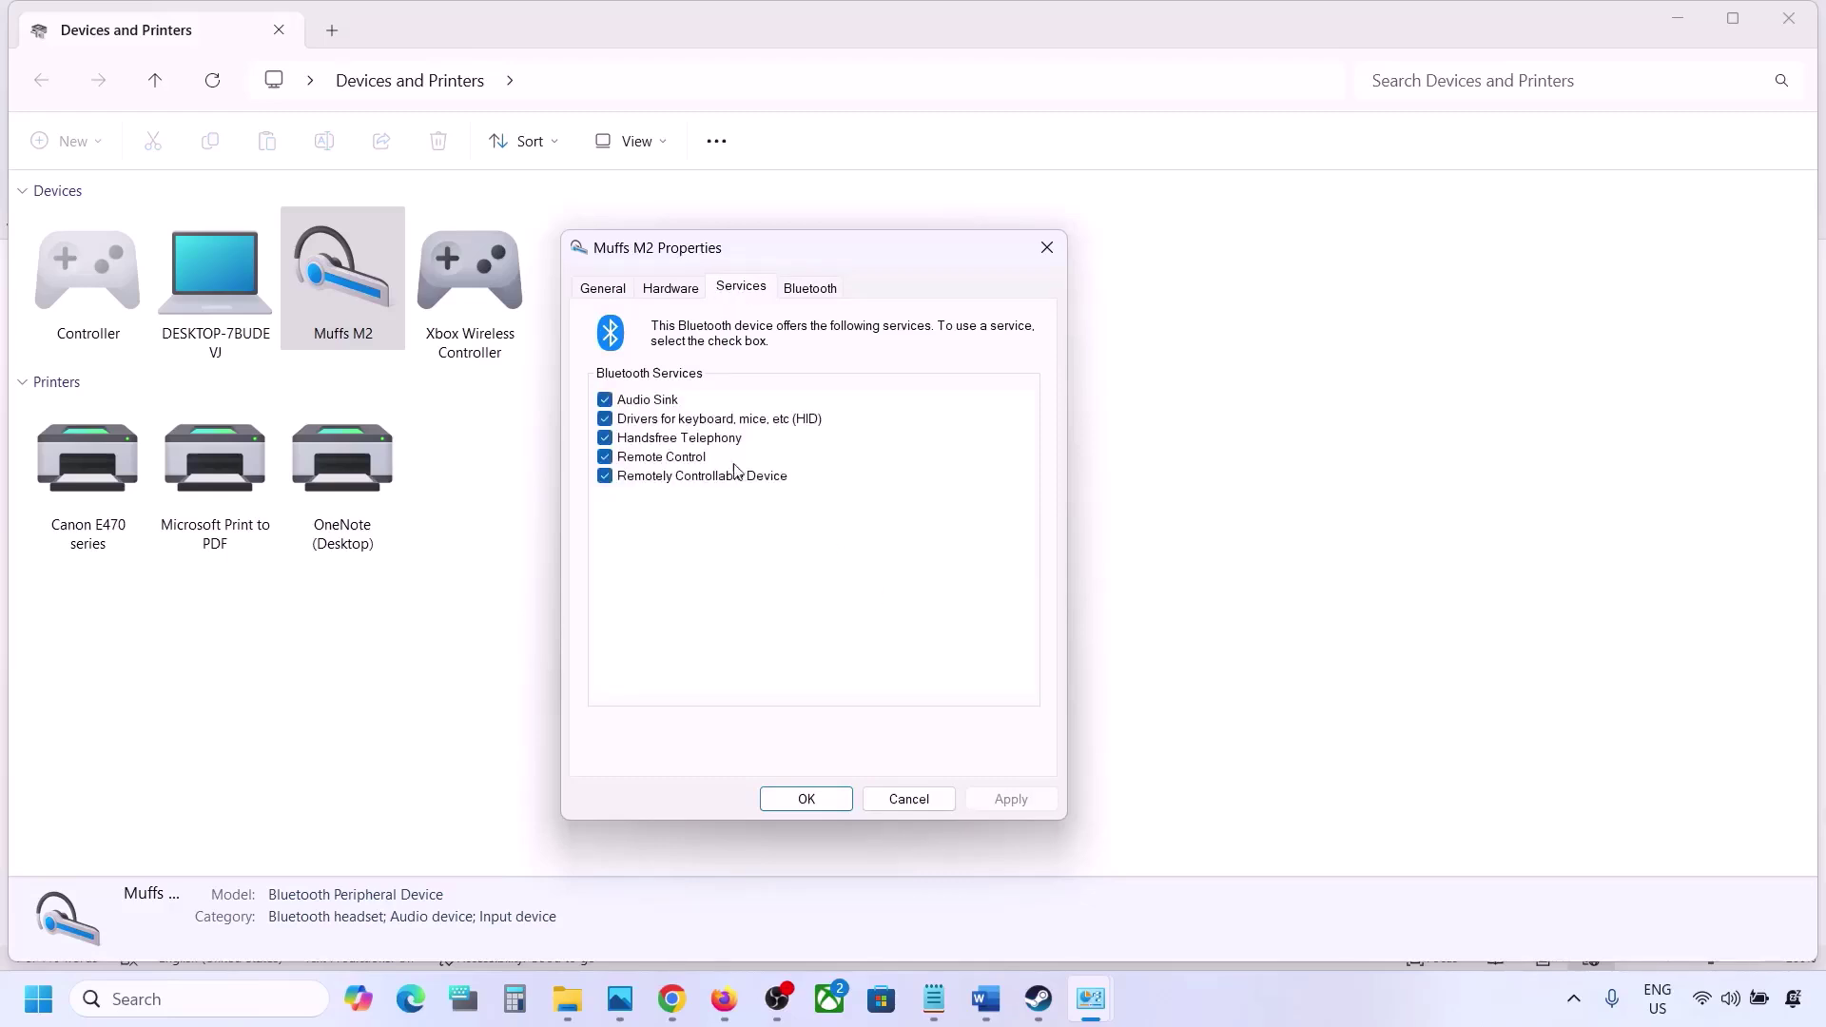
- Uncheck Handsfree Telephony, apply and close the properties, returning to Steam's library
{"action": "left_click", "coordinate": [606, 440]}
{"action": "left_click", "coordinate": [1013, 797]}
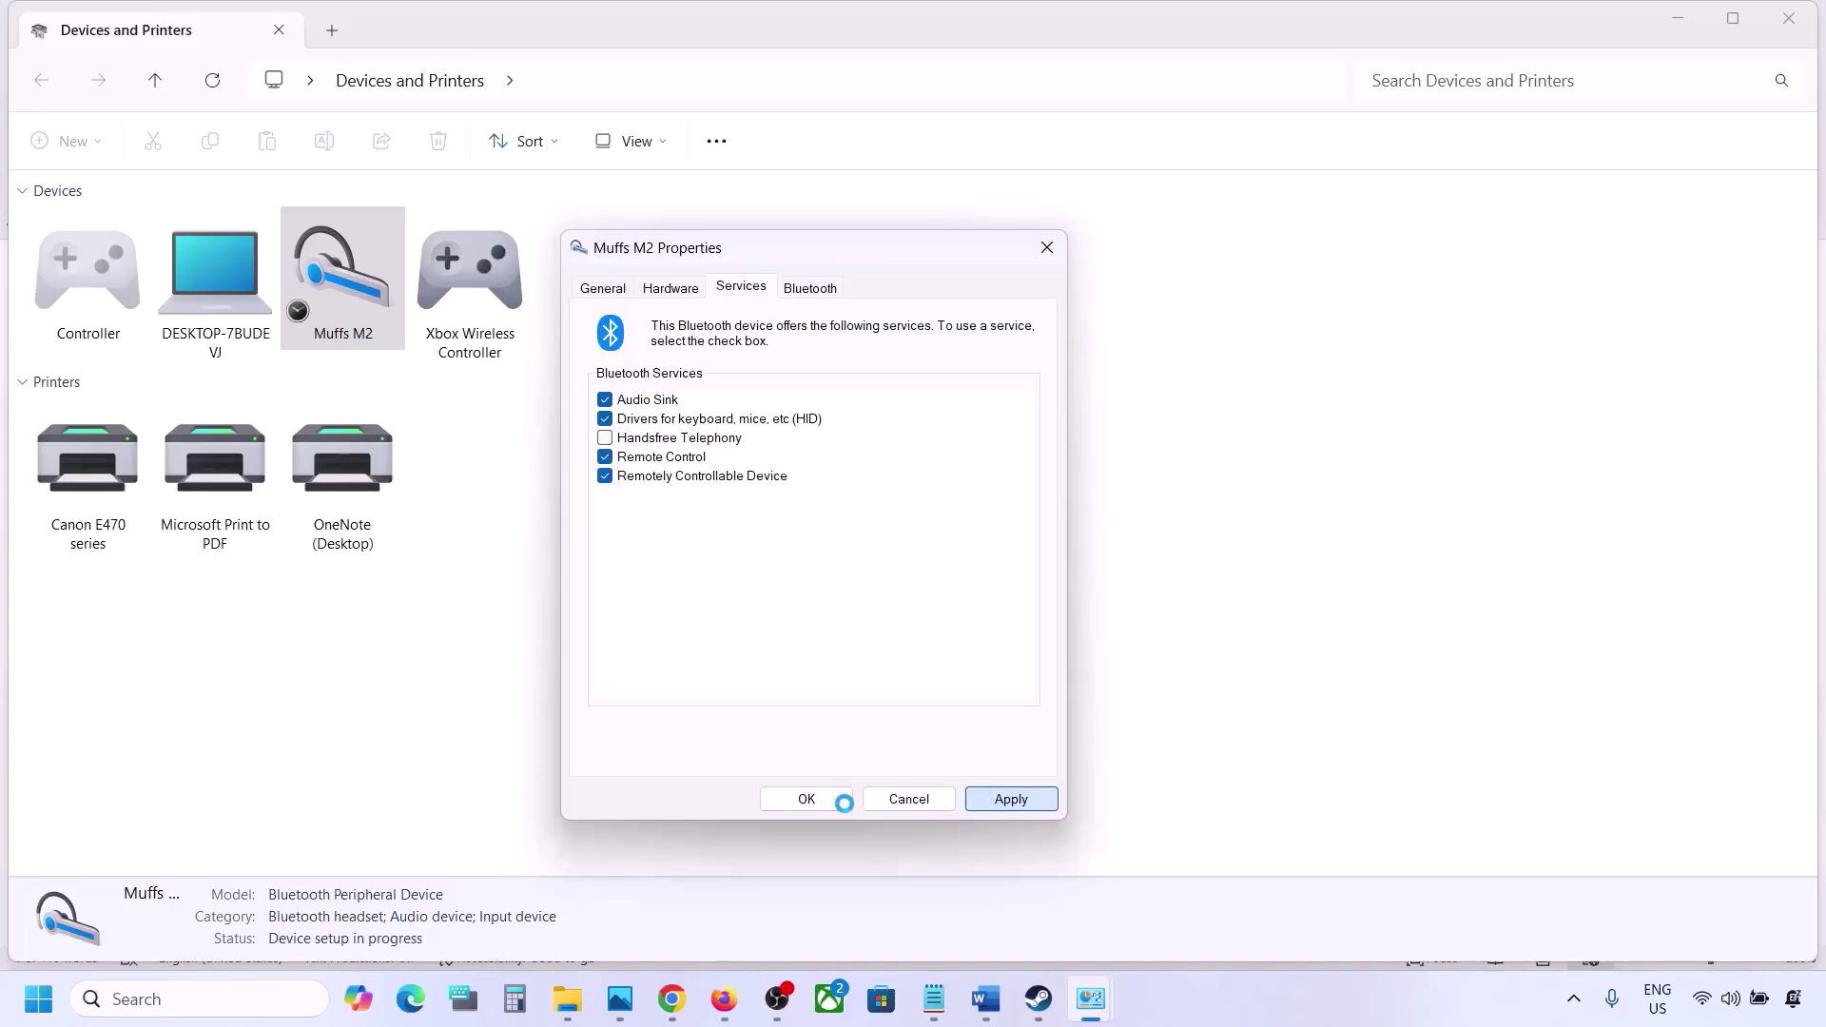
{"action": "left_click", "coordinate": [818, 799]}
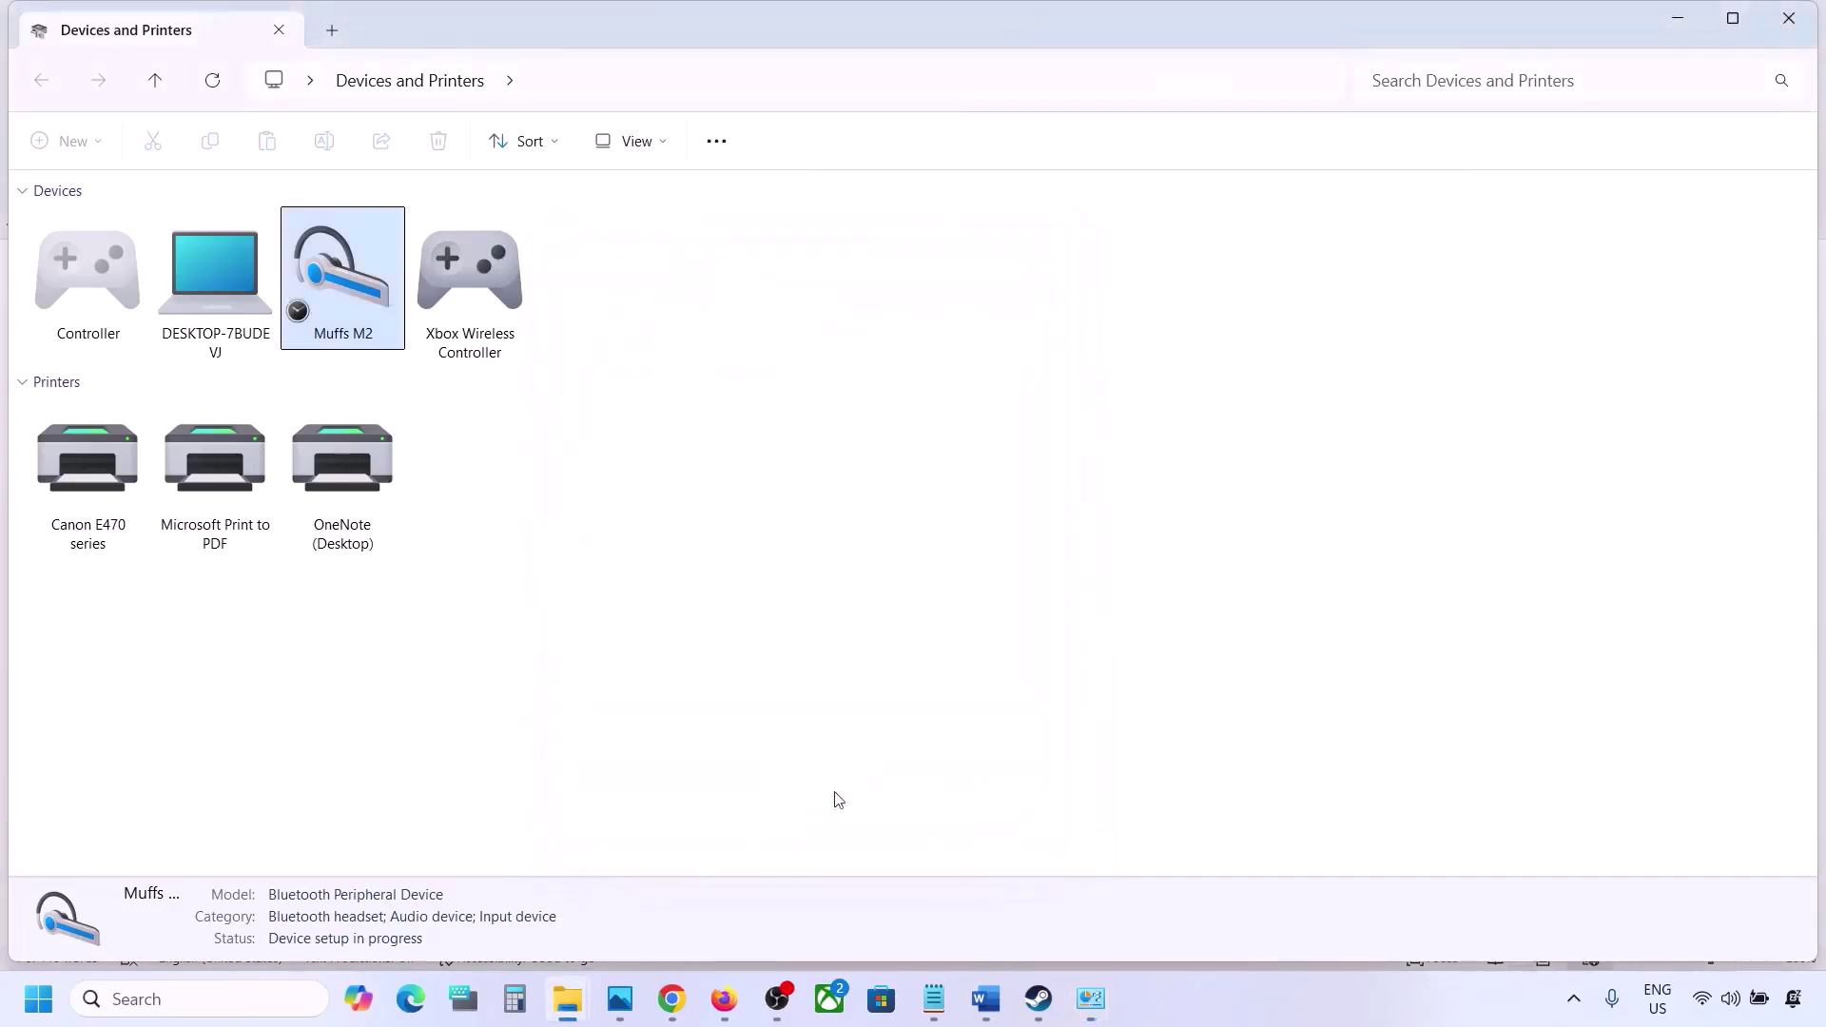
{"action": "left_click", "coordinate": [1037, 999]}
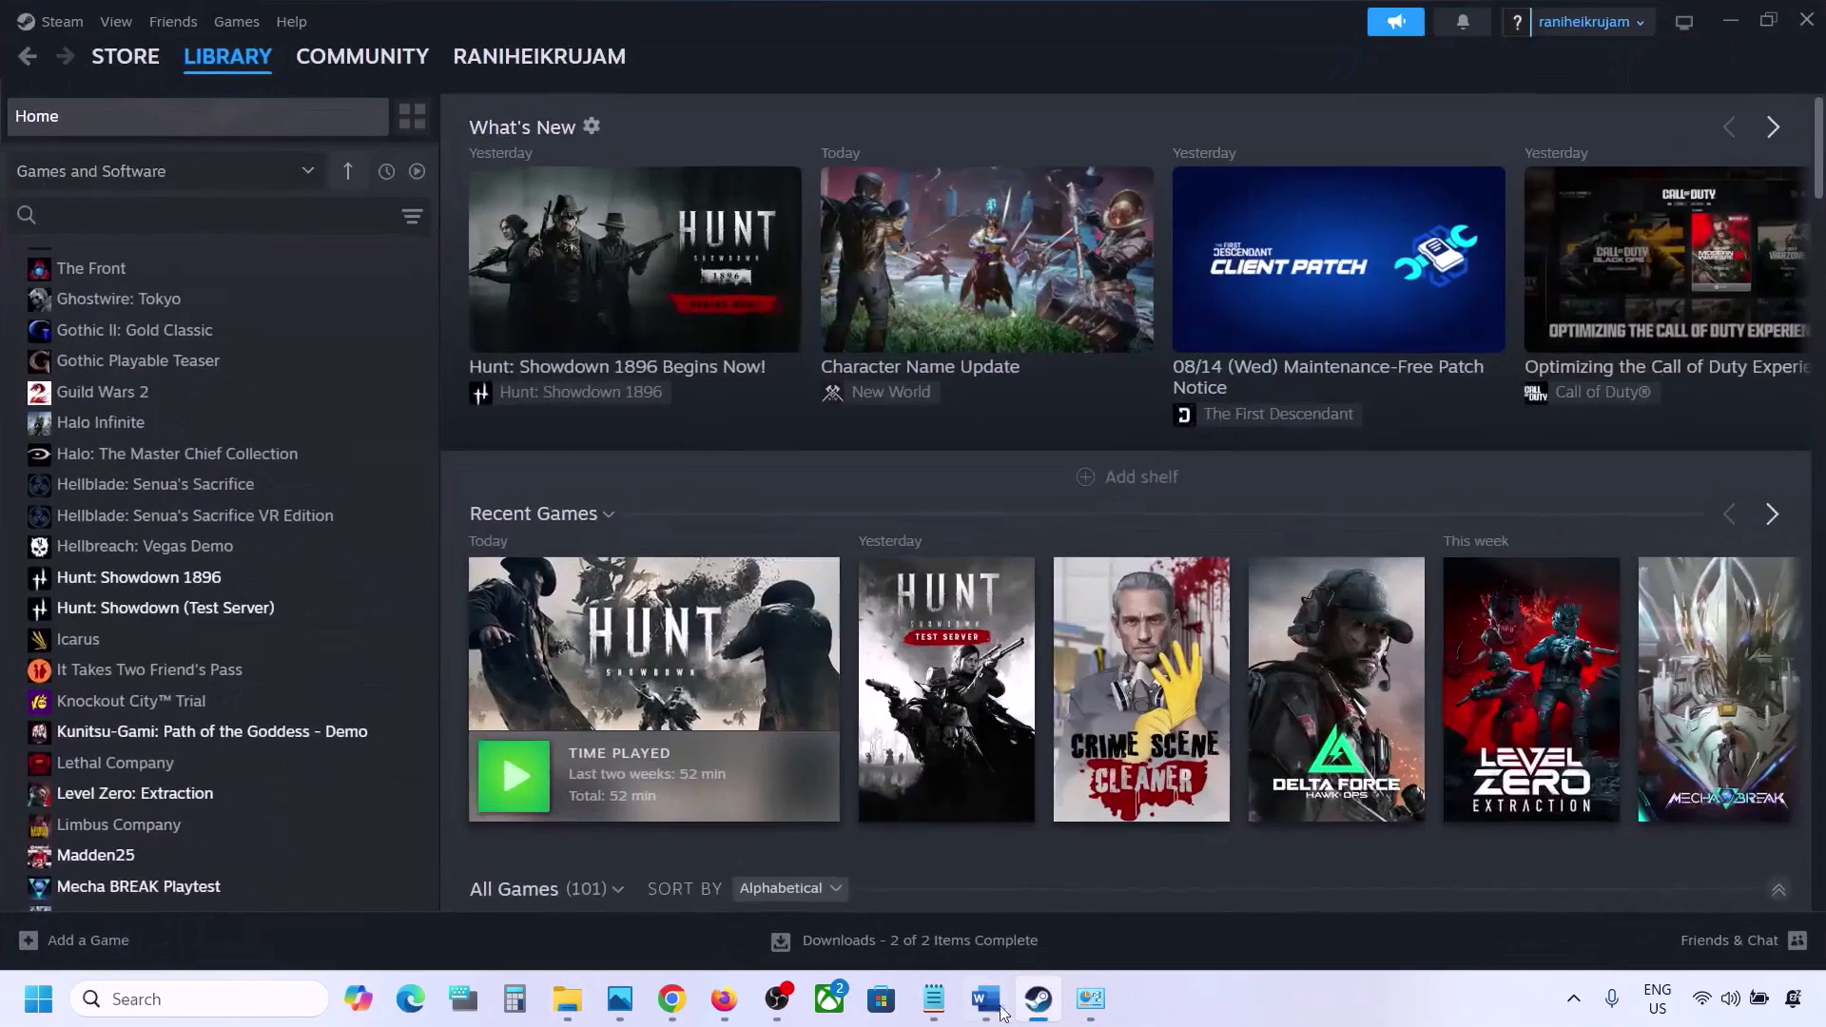
- Select the 'Step 10) Install Audio Driver' heading in Word and open the Start quick-link menu
{"action": "left_click", "coordinate": [994, 1006]}
{"action": "scroll", "coordinate": [806, 682], "scroll_direction": "down", "scroll_amount": 2}
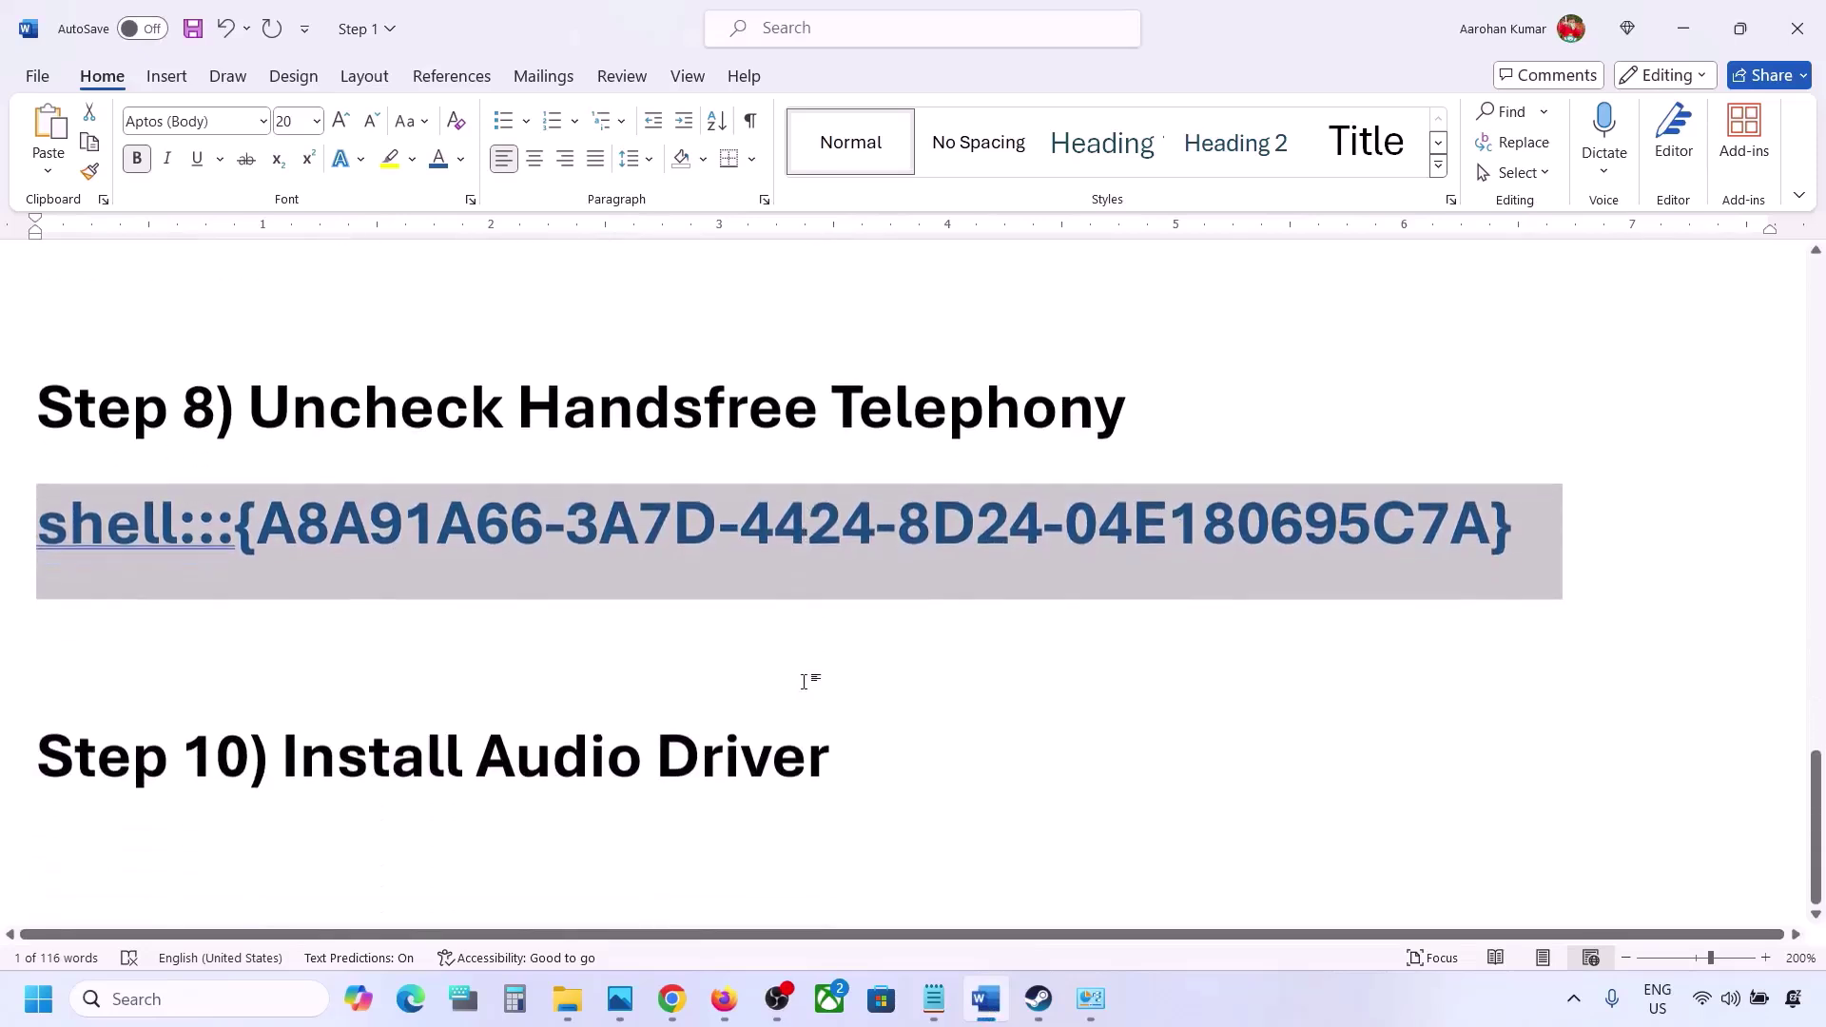
{"action": "left_click_drag", "start_coordinate": [312, 735], "coordinate": [827, 756]}
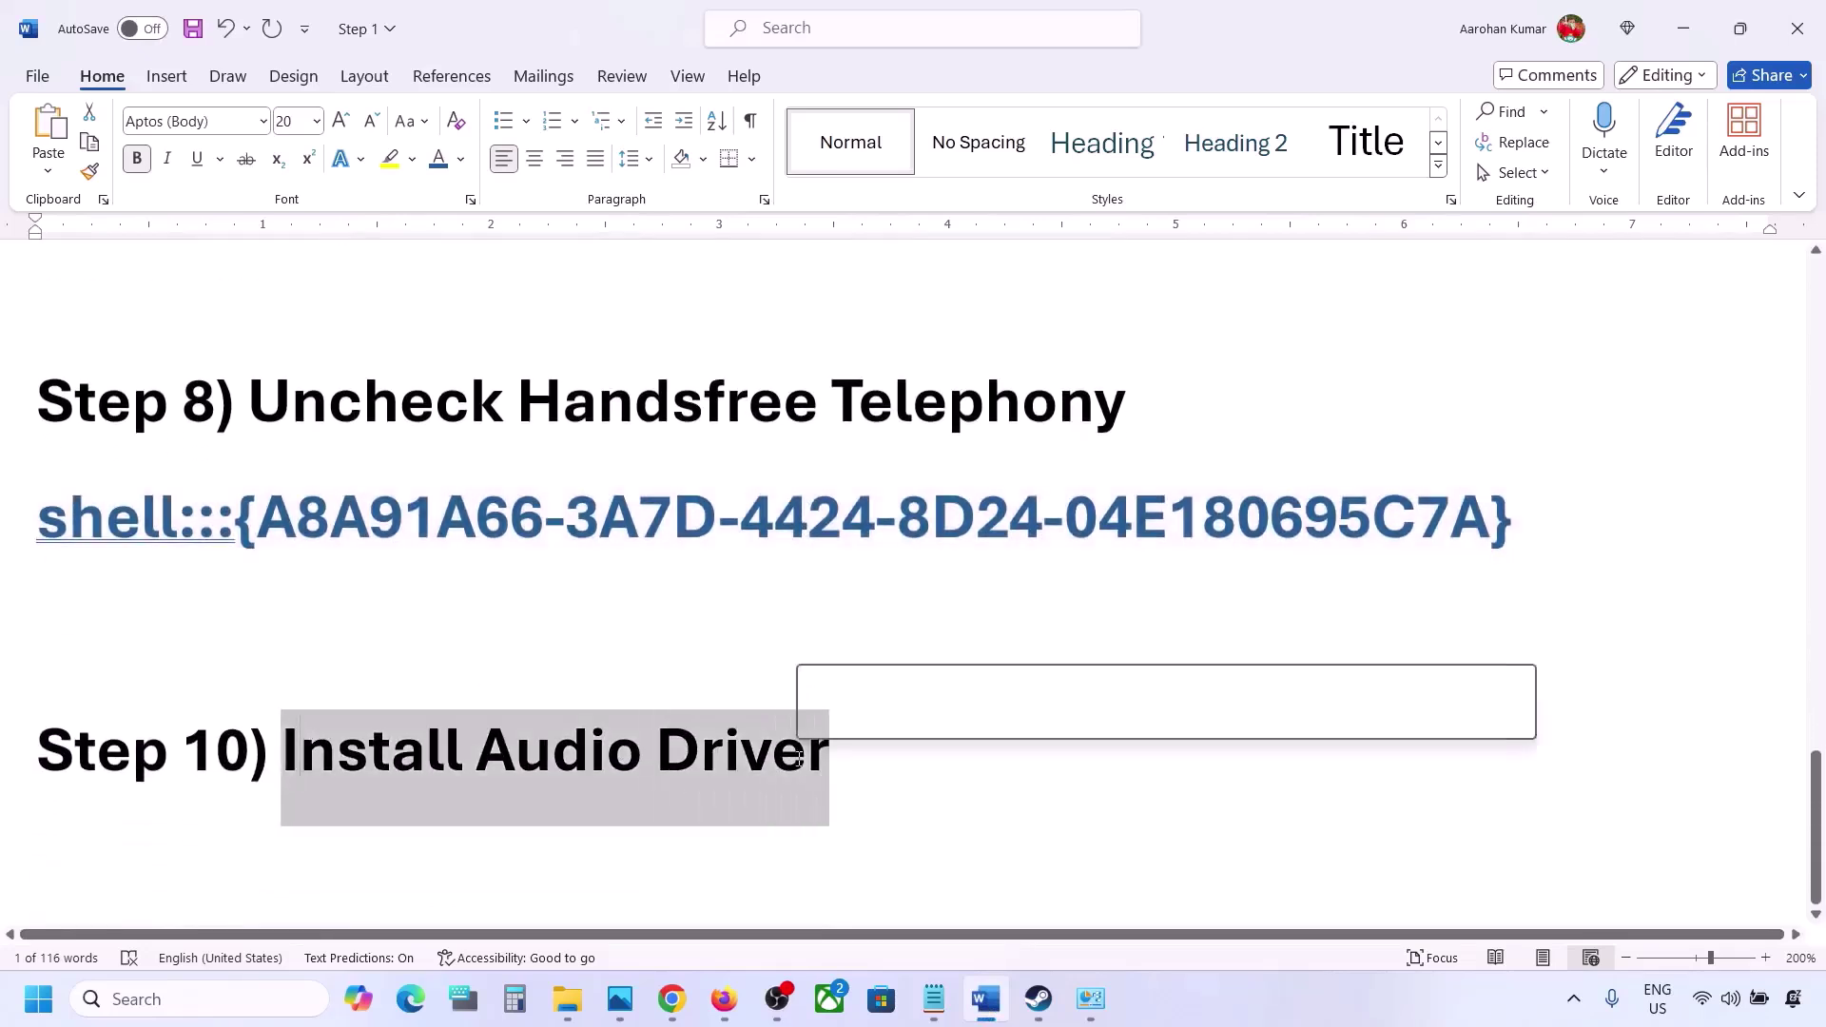
{"action": "left_click", "coordinate": [28, 1007]}
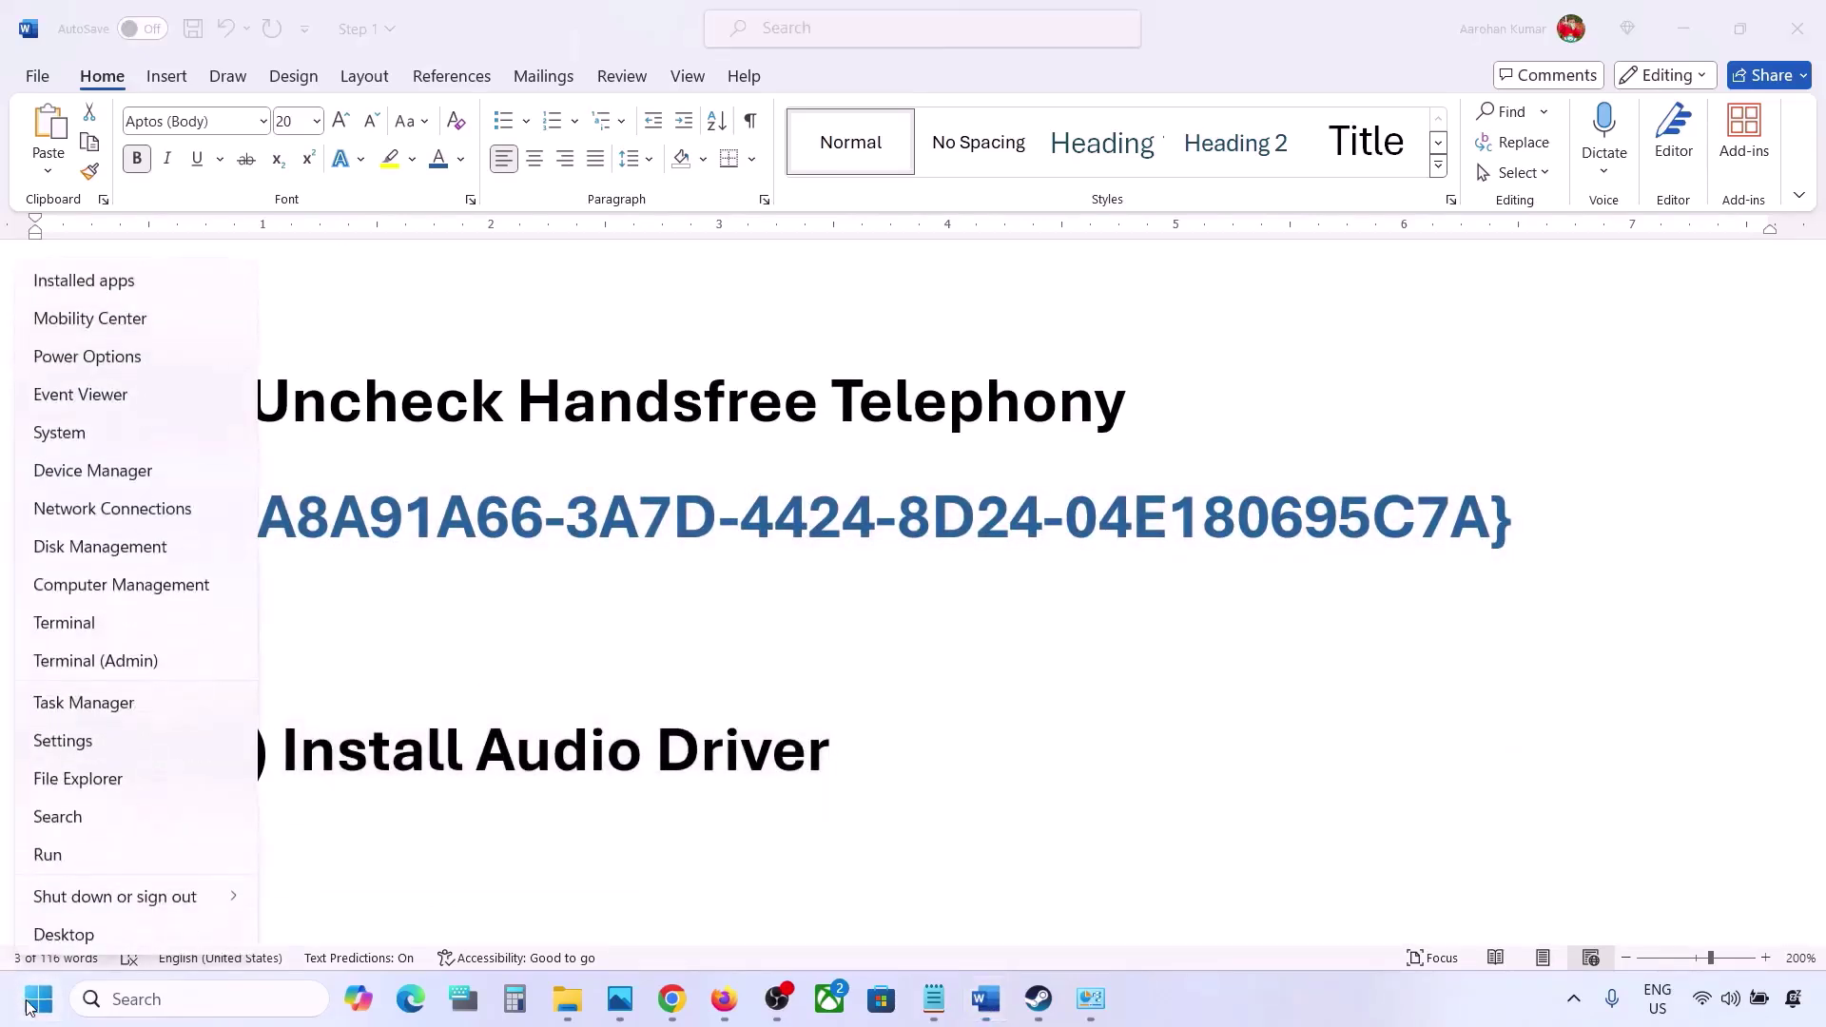
- Launch Device Manager and start a driver update for the Realtek(R) Audio device
{"action": "left_click", "coordinate": [82, 473]}
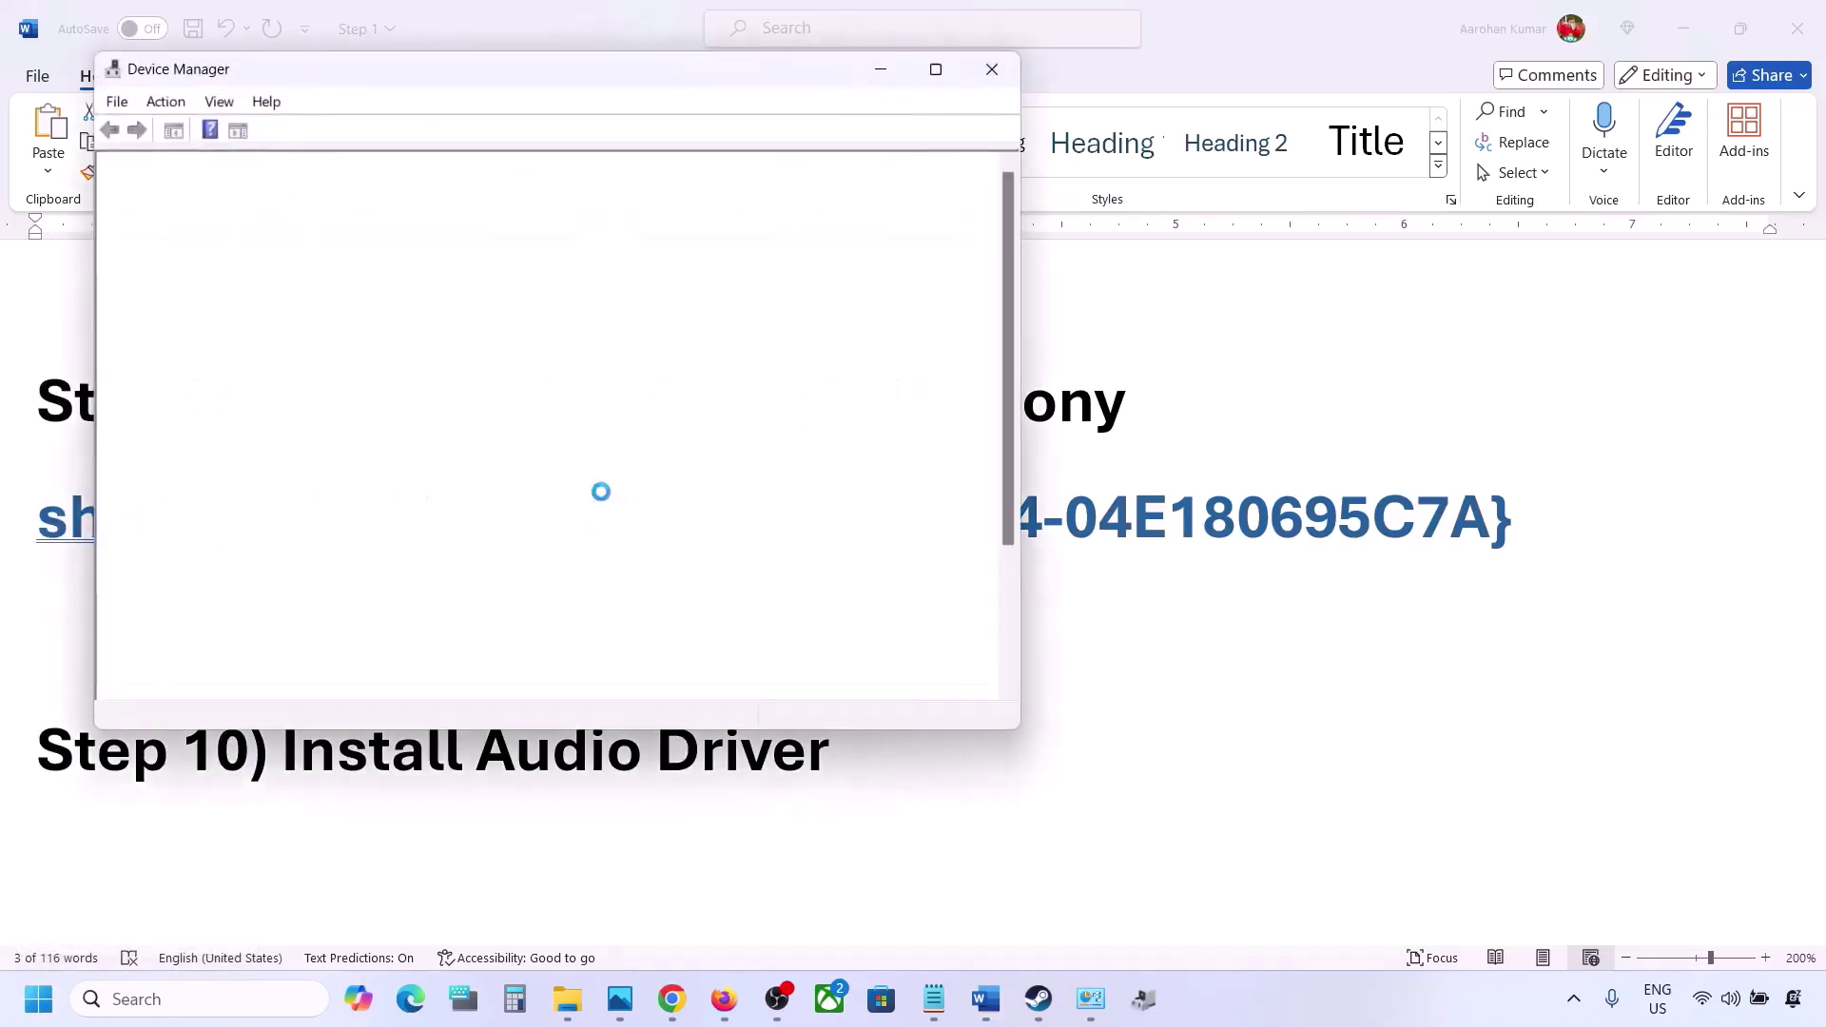
{"action": "scroll", "coordinate": [202, 624], "scroll_direction": "down", "scroll_amount": 2}
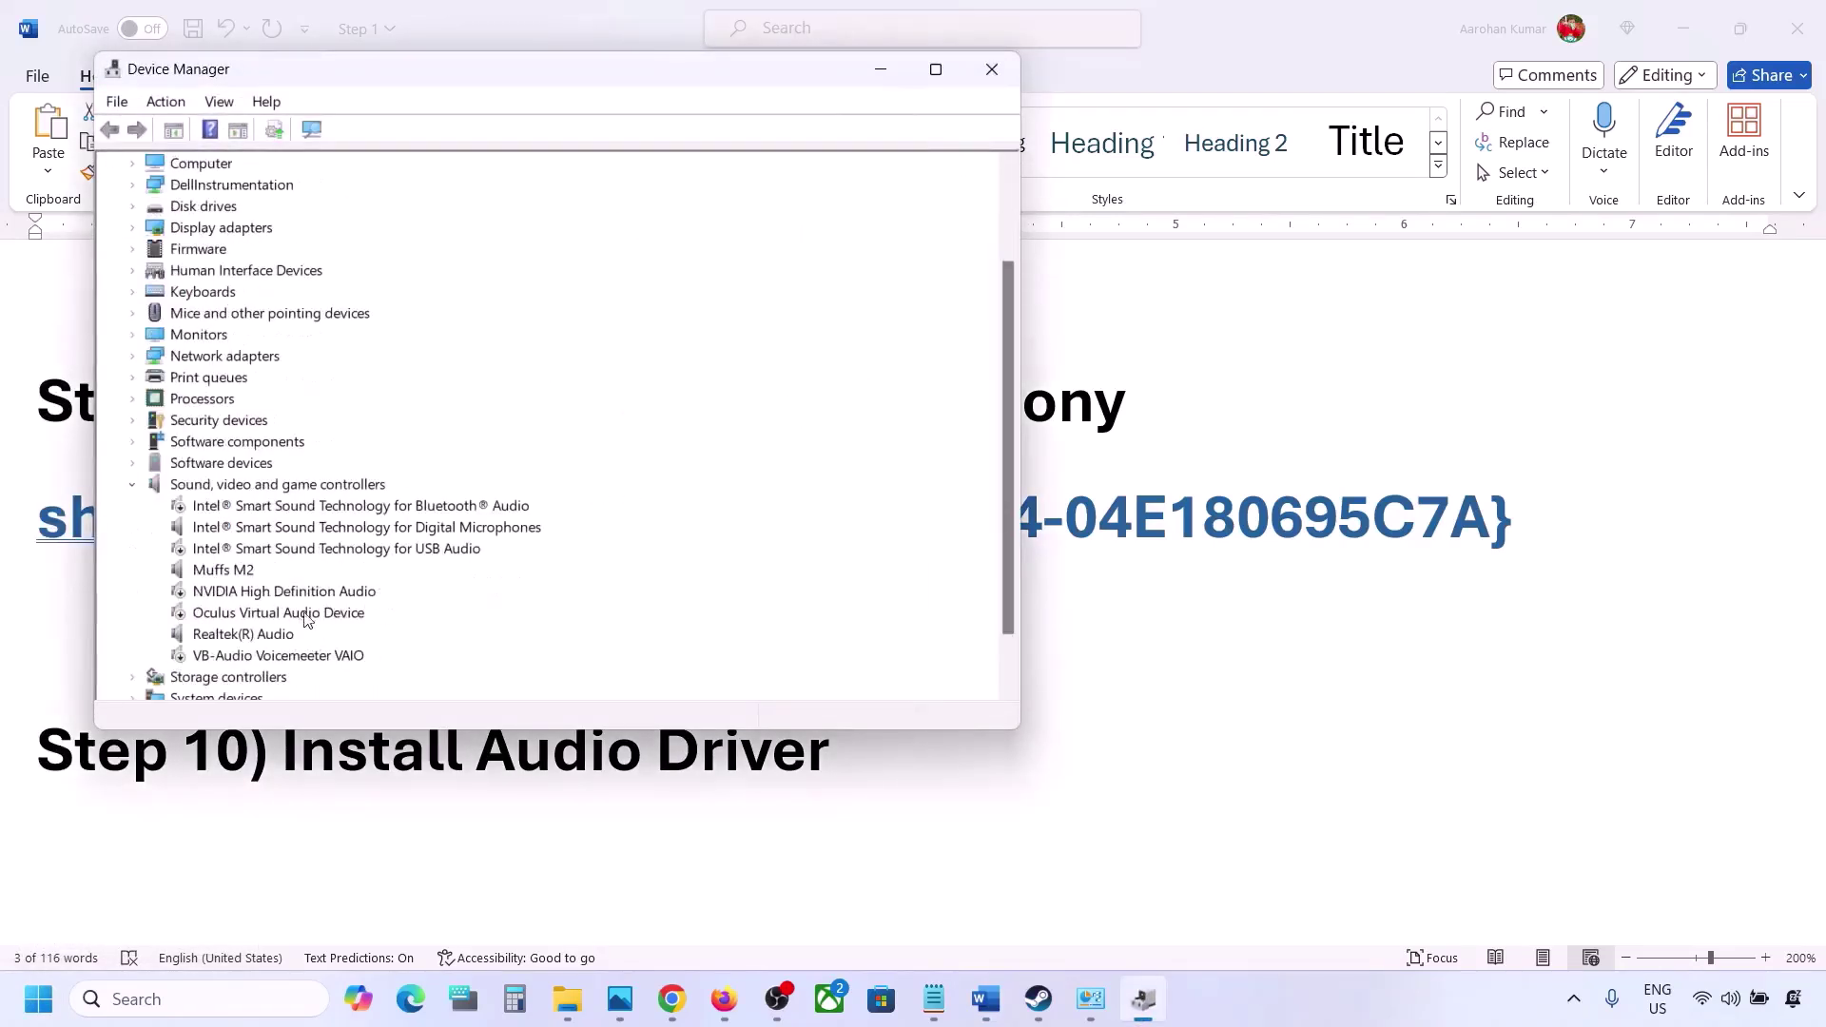
{"action": "left_click", "coordinate": [231, 636]}
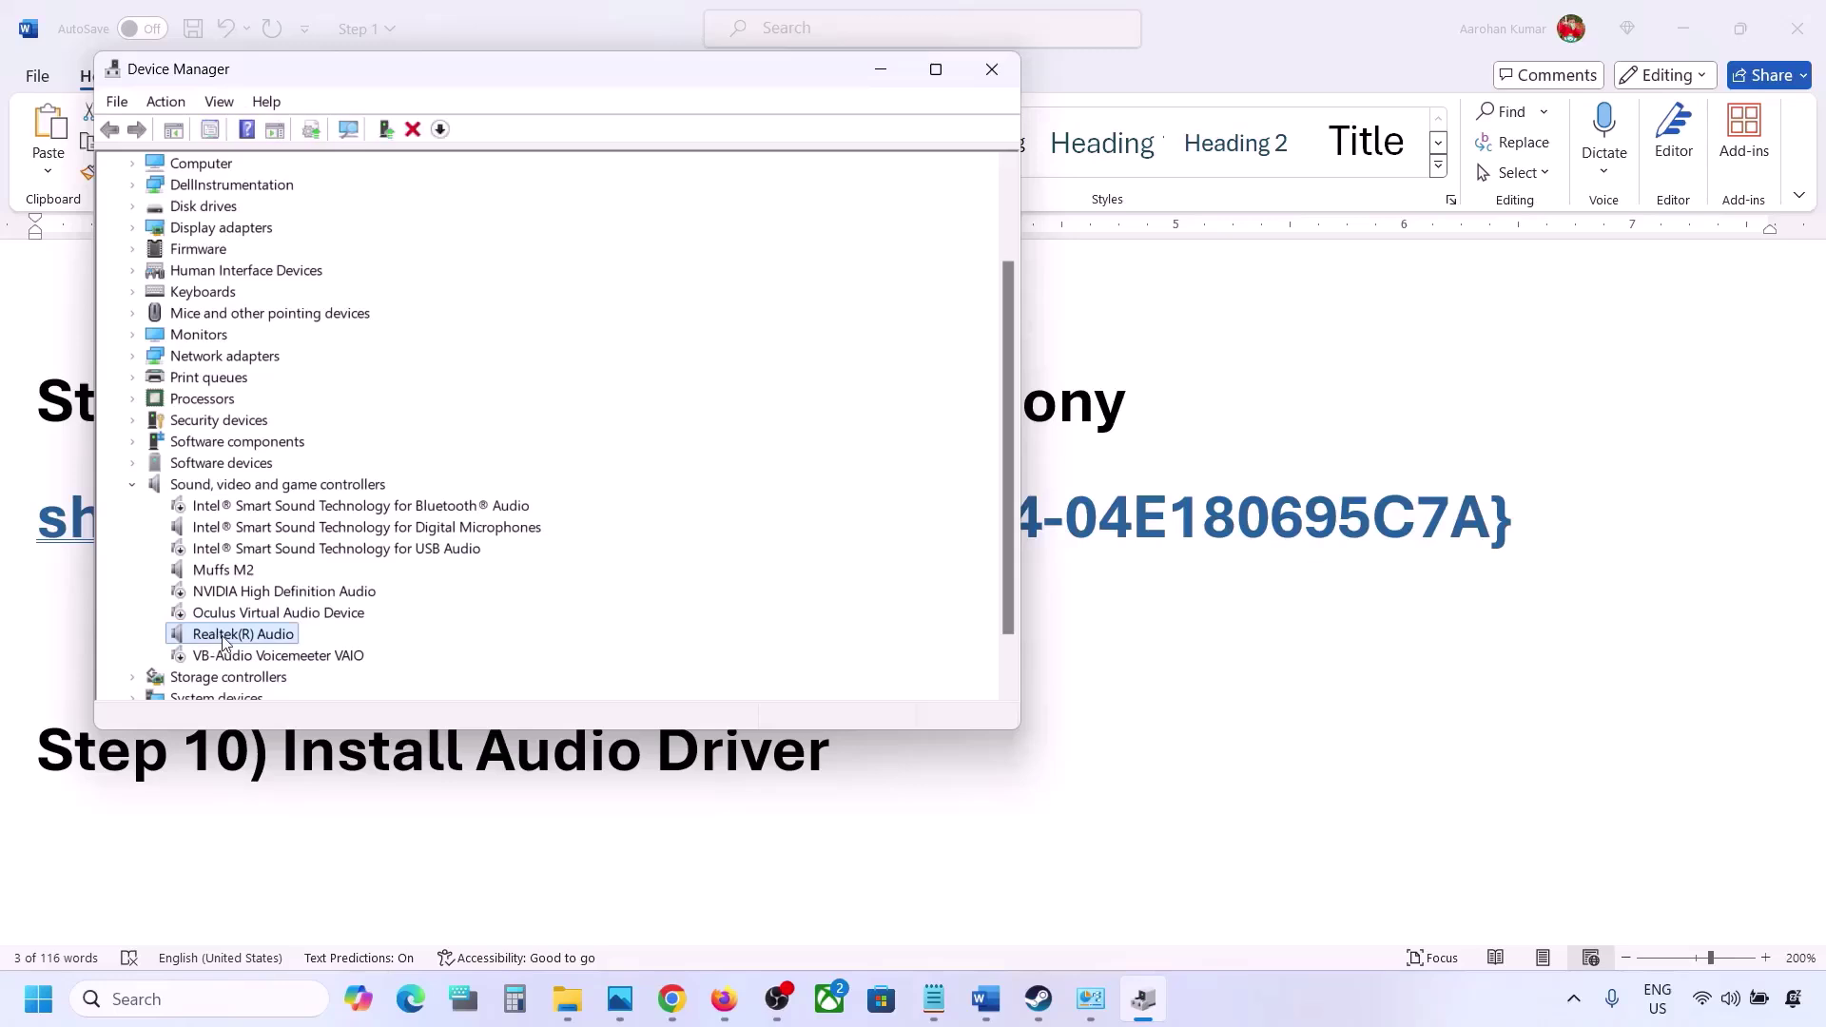
{"action": "right_click", "coordinate": [228, 637]}
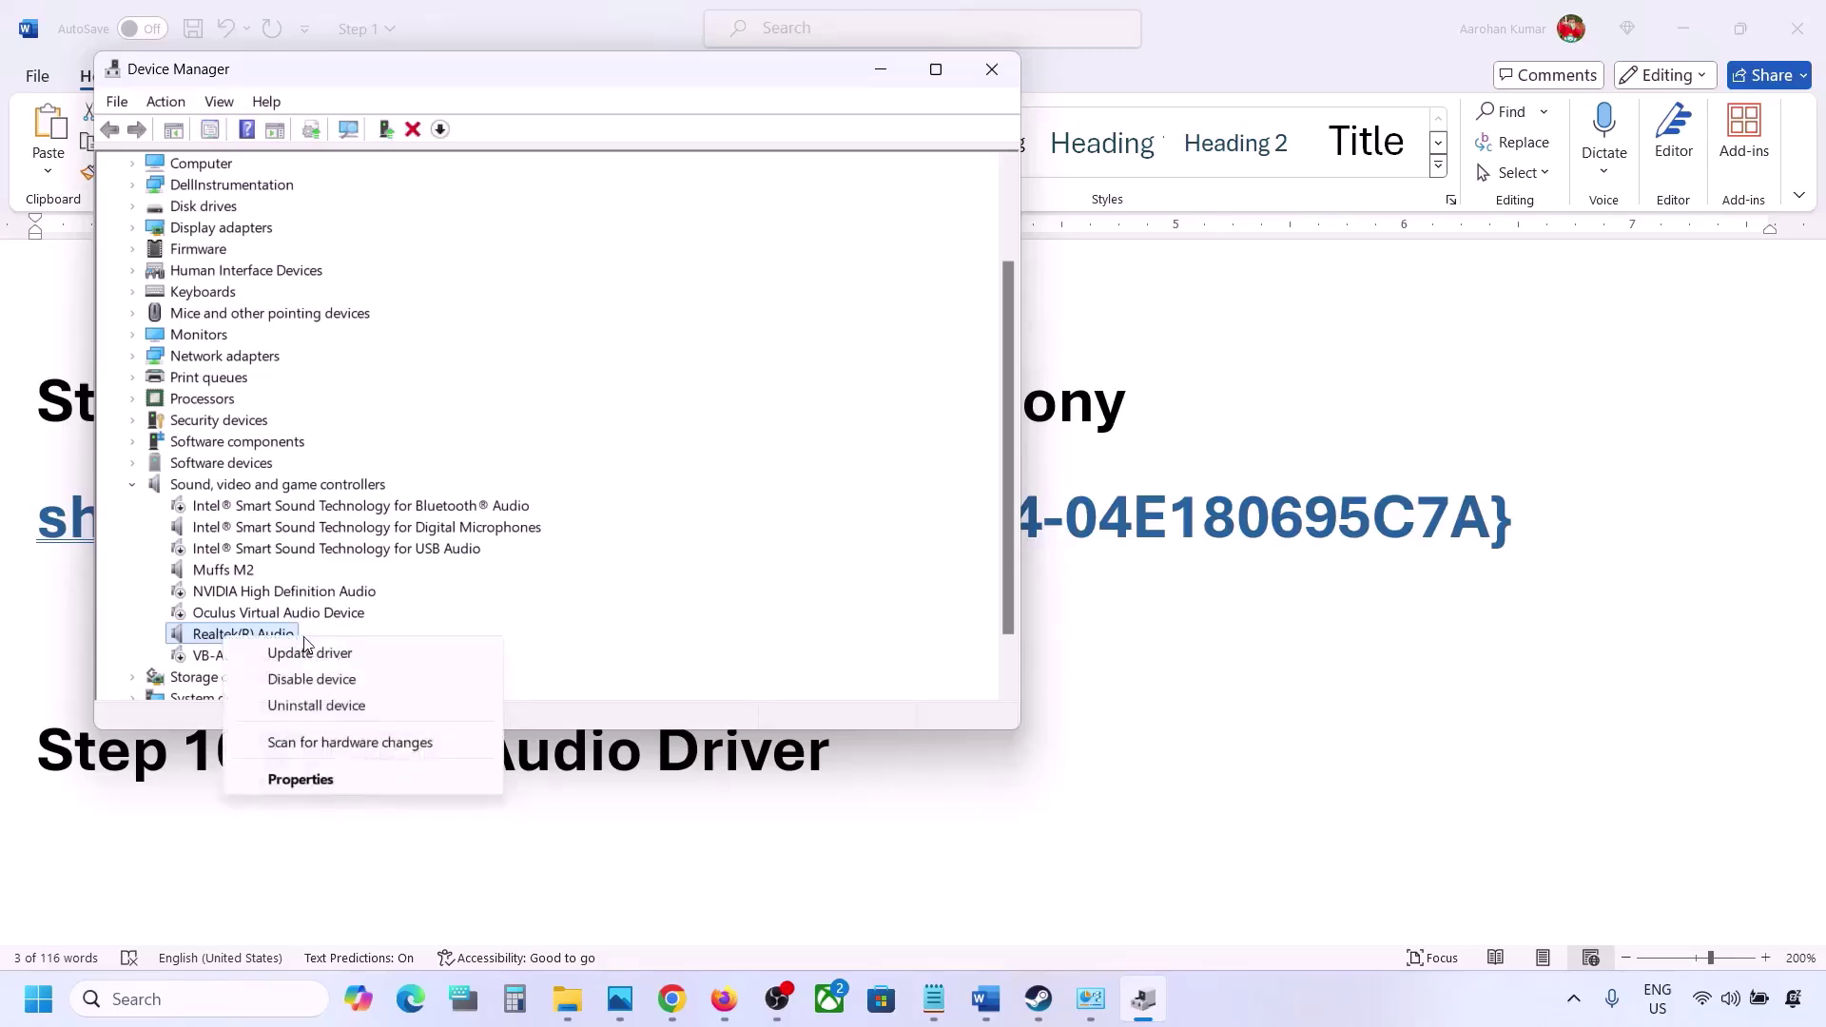
{"action": "left_click", "coordinate": [349, 656]}
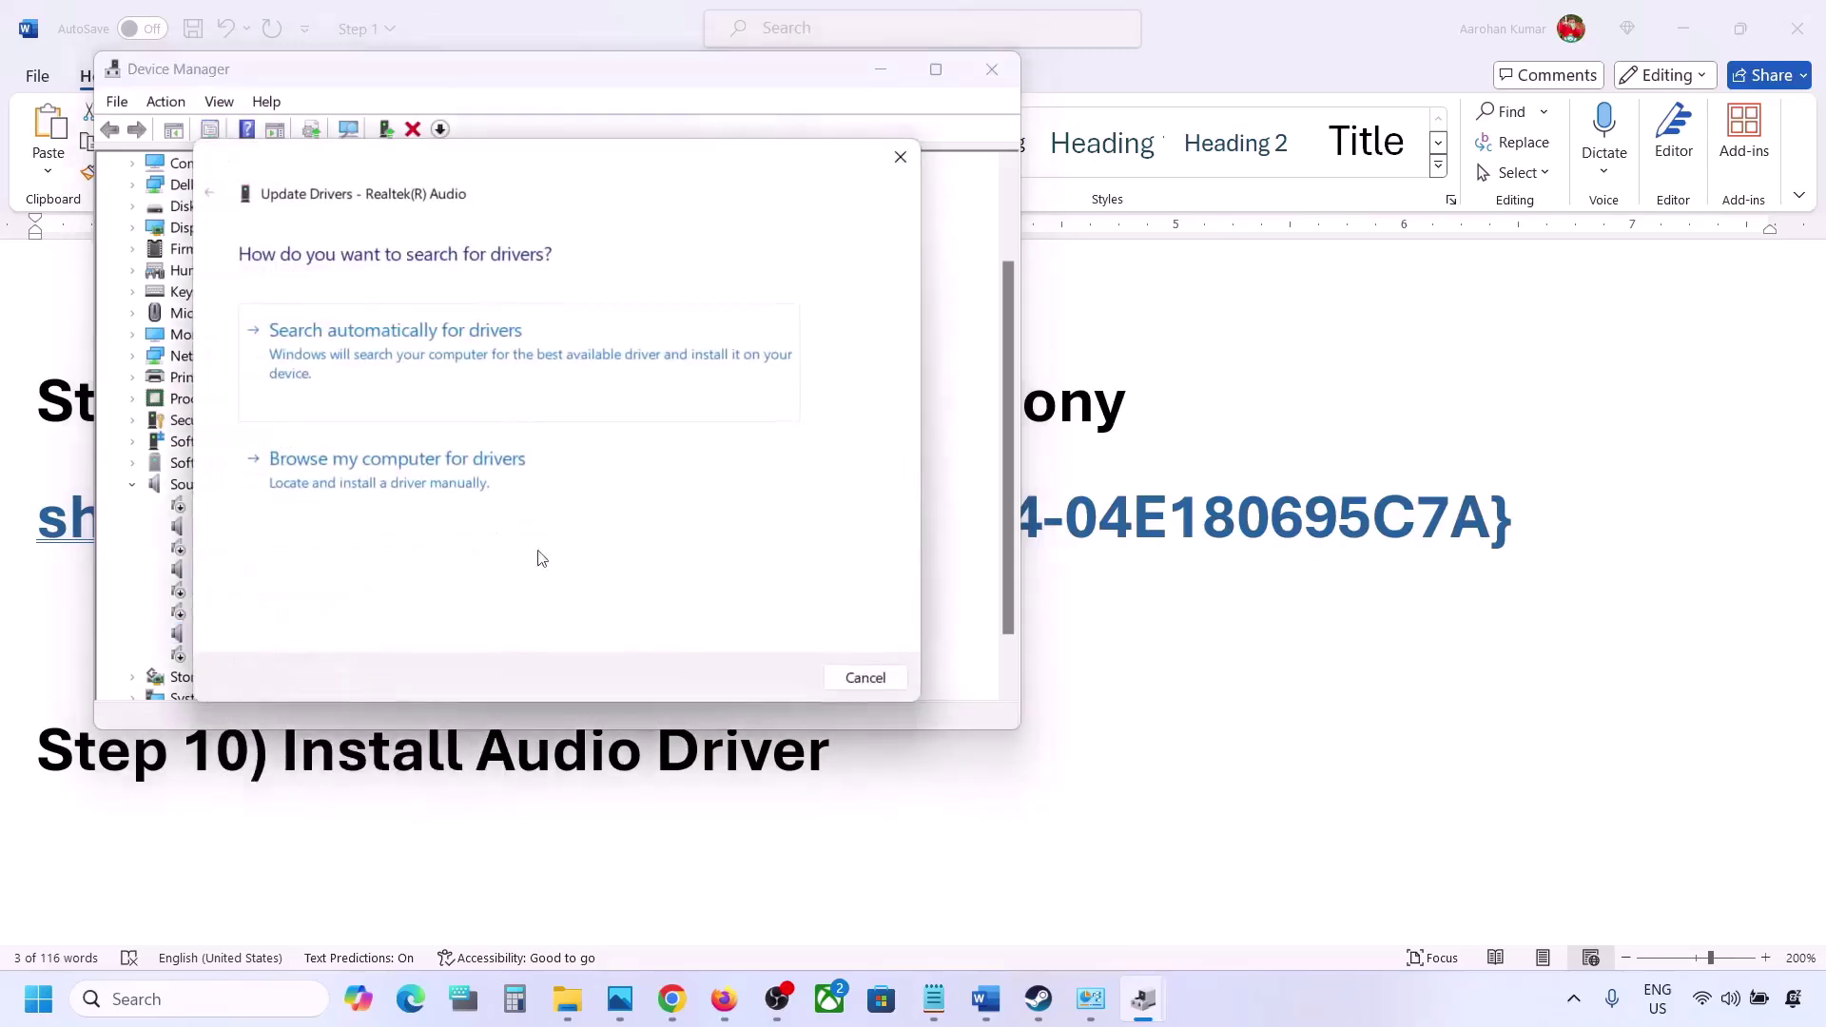
- Review the compatible Realtek Audio drivers on this computer, then cancel and close Device Manager
{"action": "left_click", "coordinate": [433, 485]}
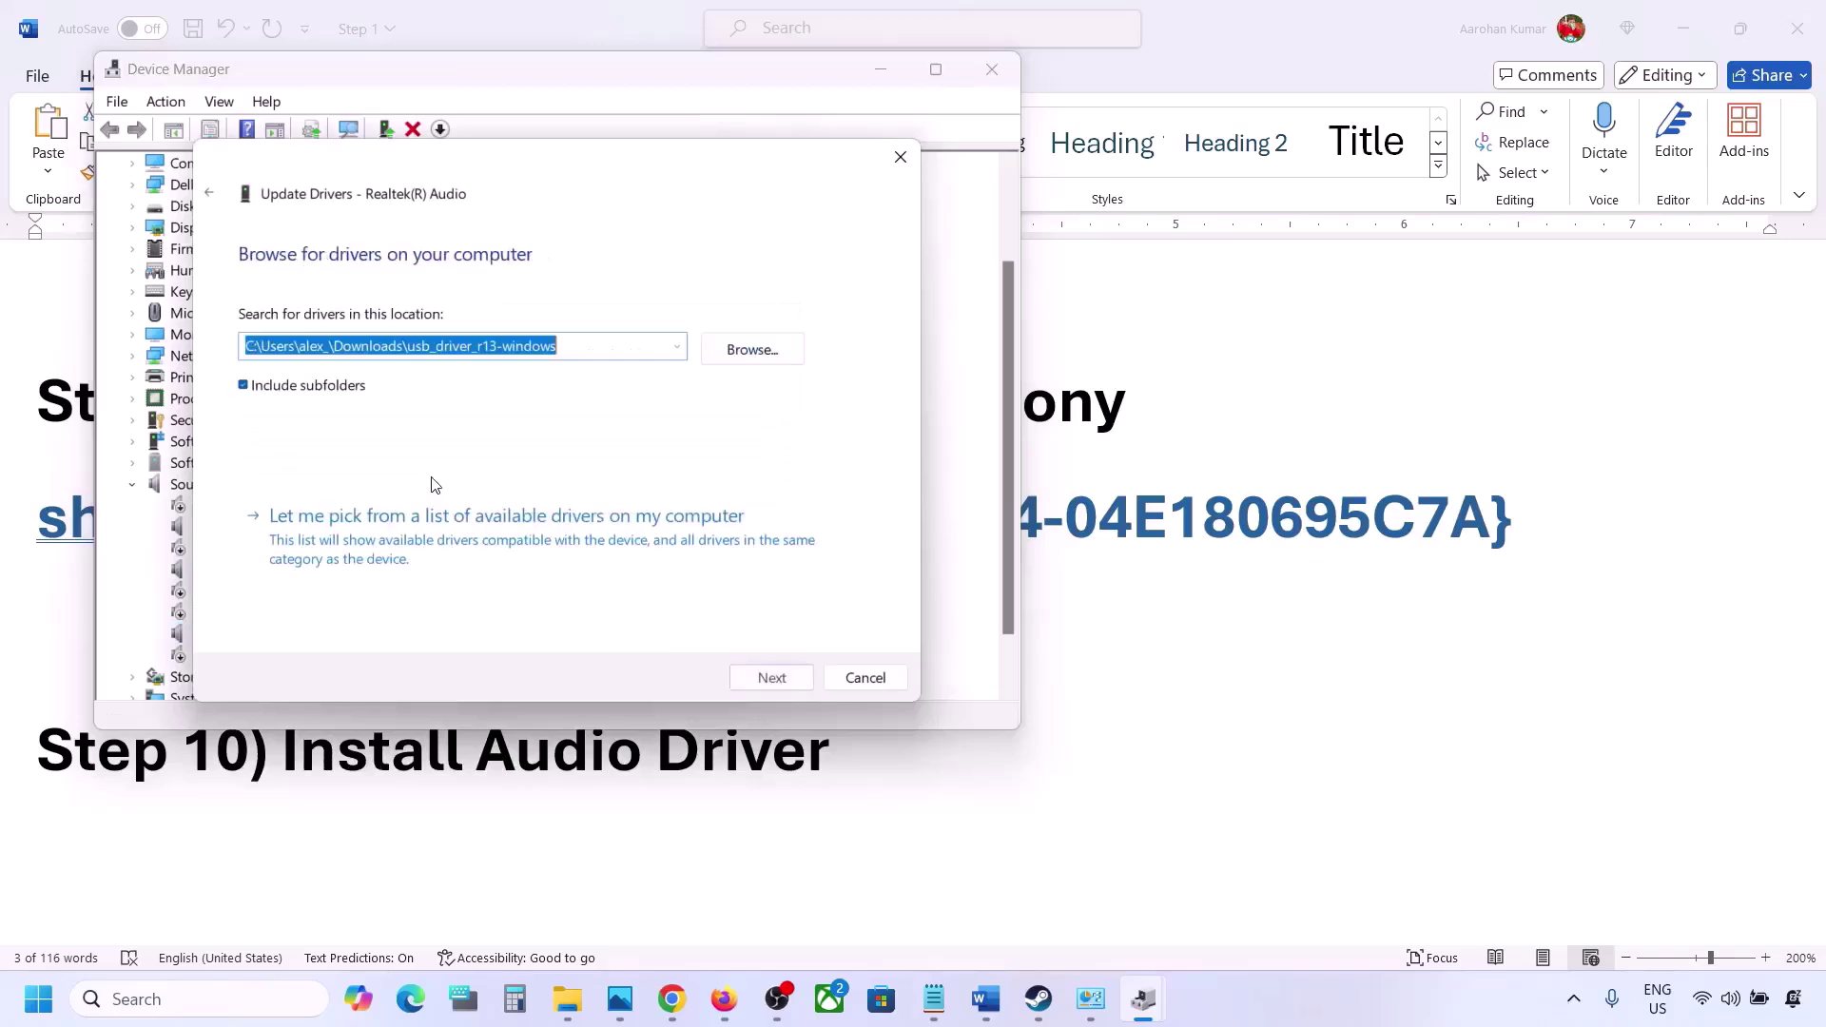
{"action": "left_click", "coordinate": [374, 543]}
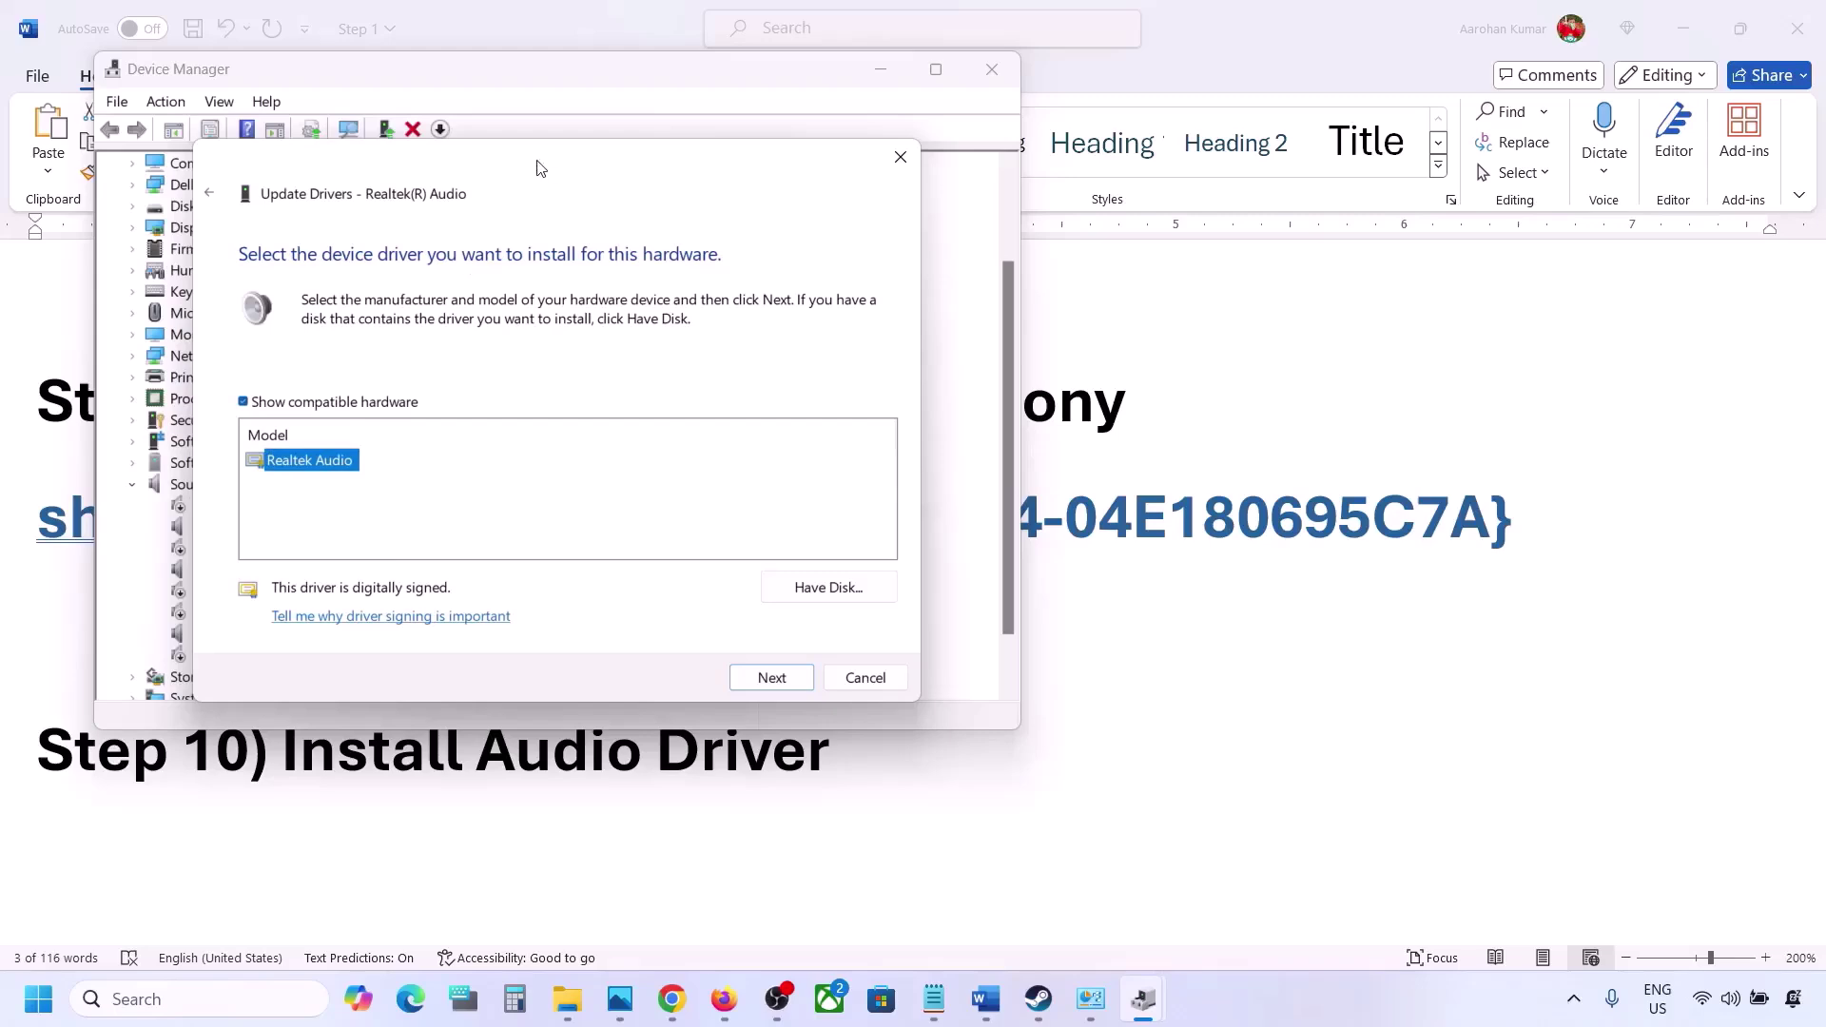
{"action": "left_click_drag", "start_coordinate": [540, 167], "coordinate": [751, 135]}
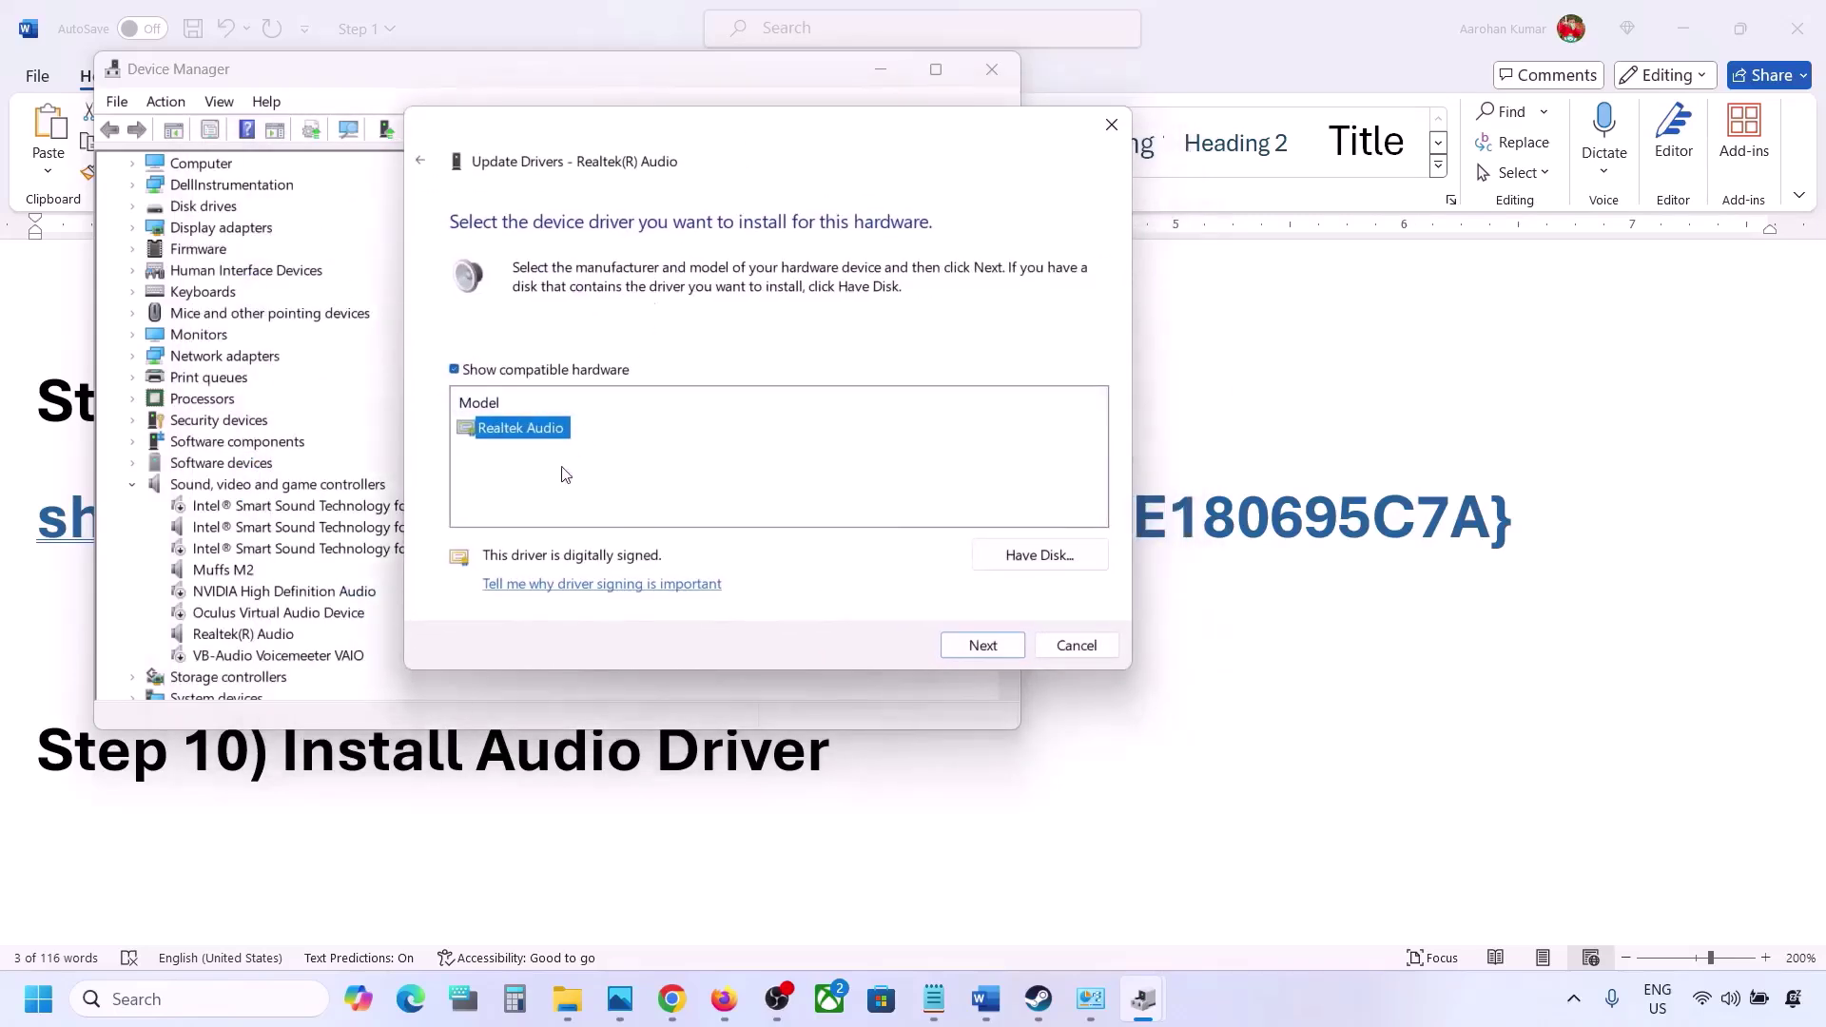
{"action": "left_click", "coordinate": [1056, 654]}
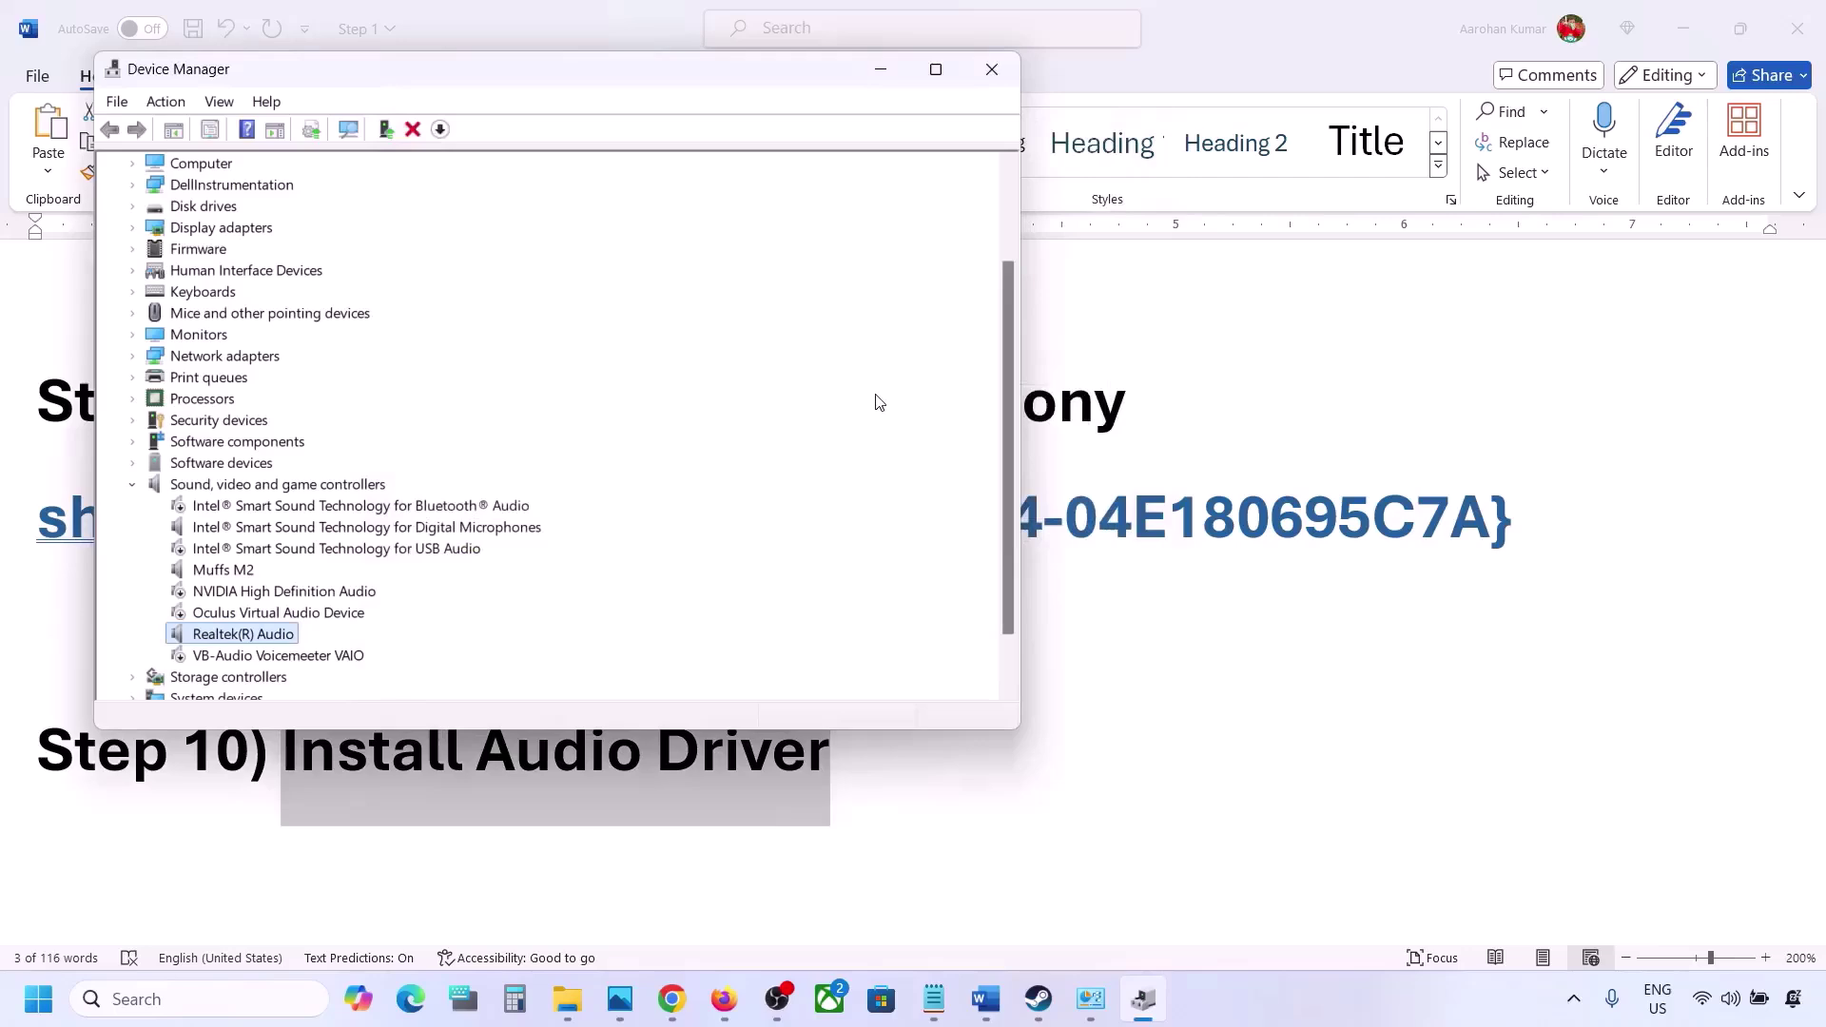
{"action": "left_click", "coordinate": [1007, 68]}
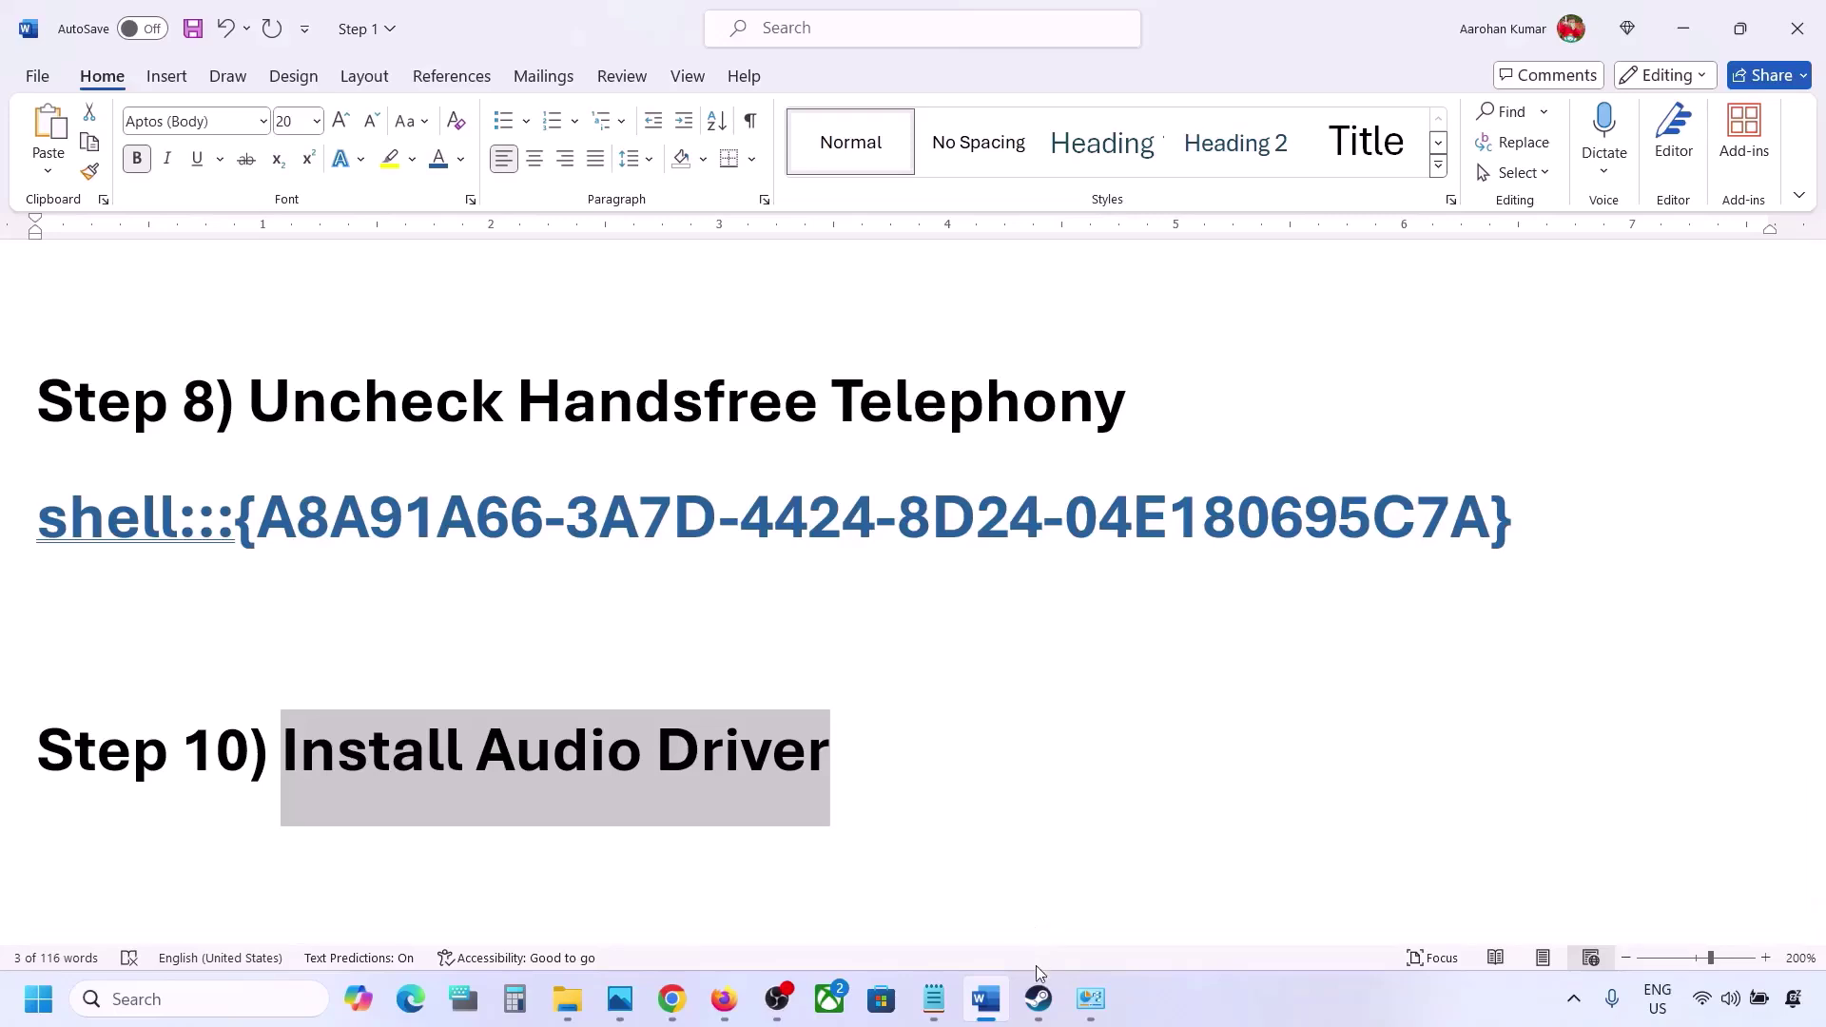
- Verify the DELTARUNE (Chapter 1 & 2 Demo) installed files, all 159 validated, and close Properties
{"action": "scroll", "coordinate": [1047, 761], "scroll_direction": "up", "scroll_amount": 3}
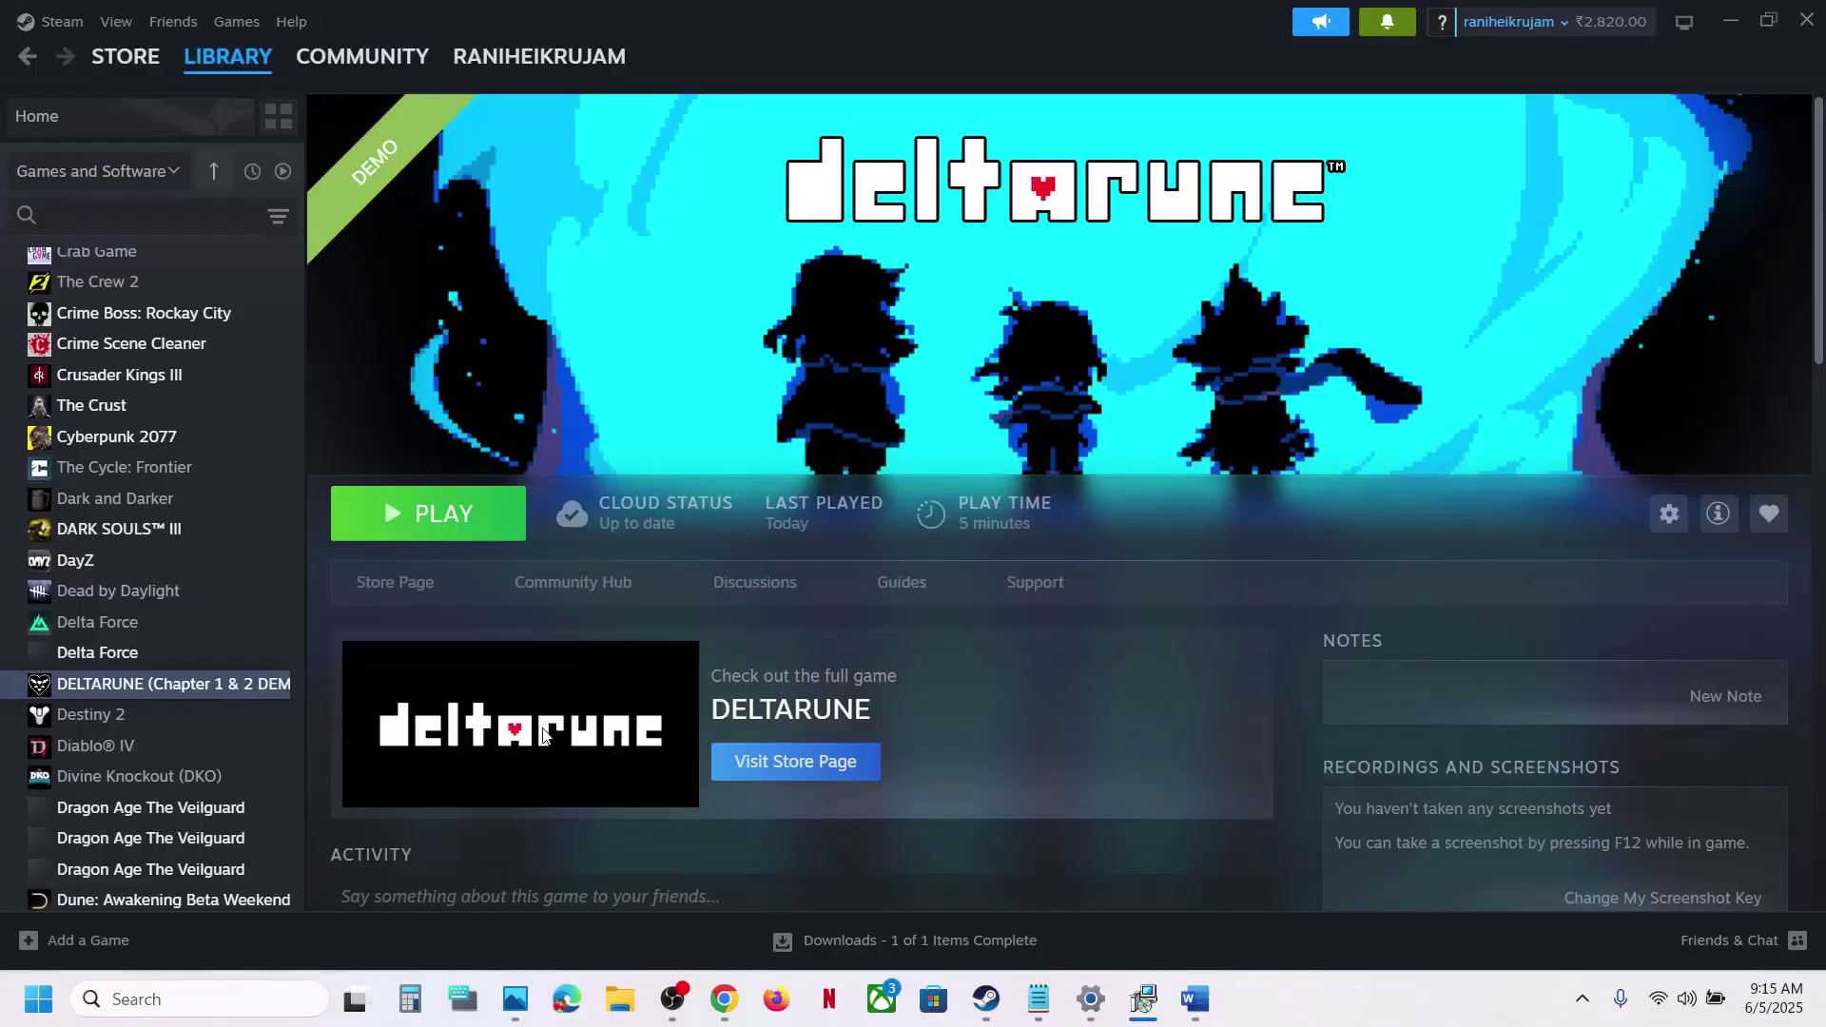
{"action": "right_click", "coordinate": [211, 693]}
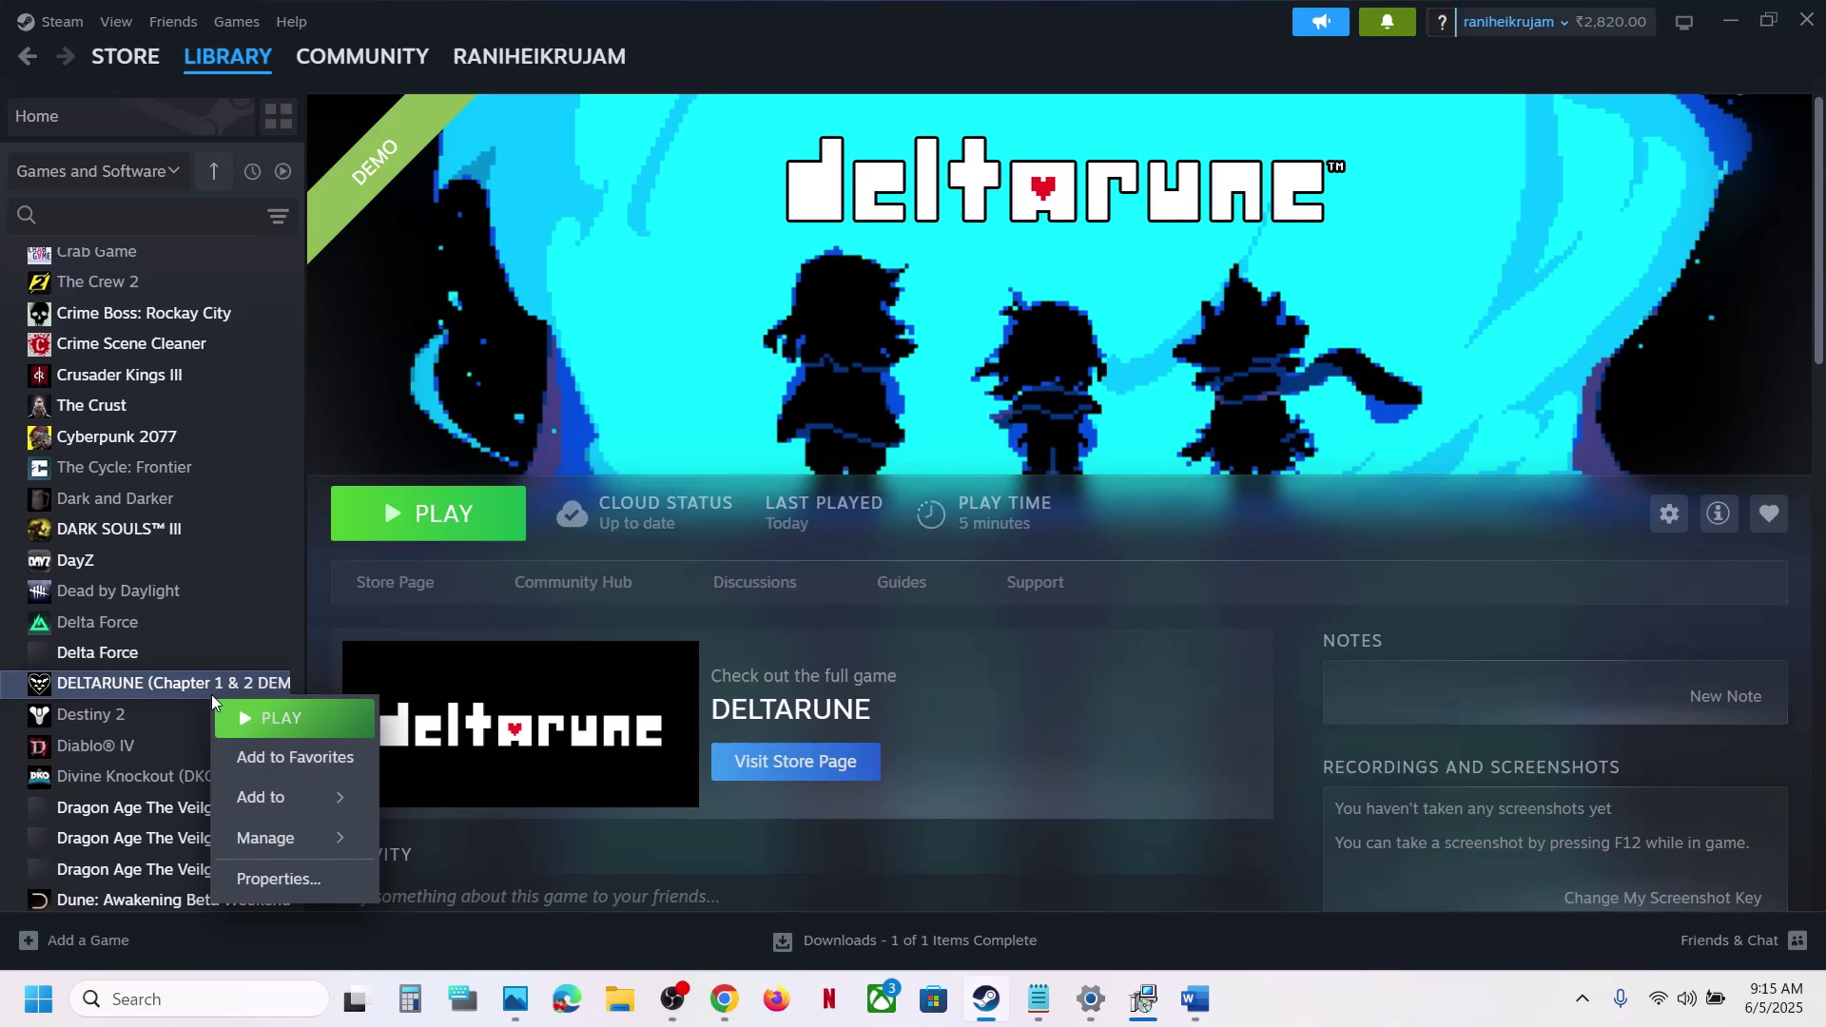
{"action": "left_click", "coordinate": [295, 883]}
{"action": "left_click", "coordinate": [519, 390]}
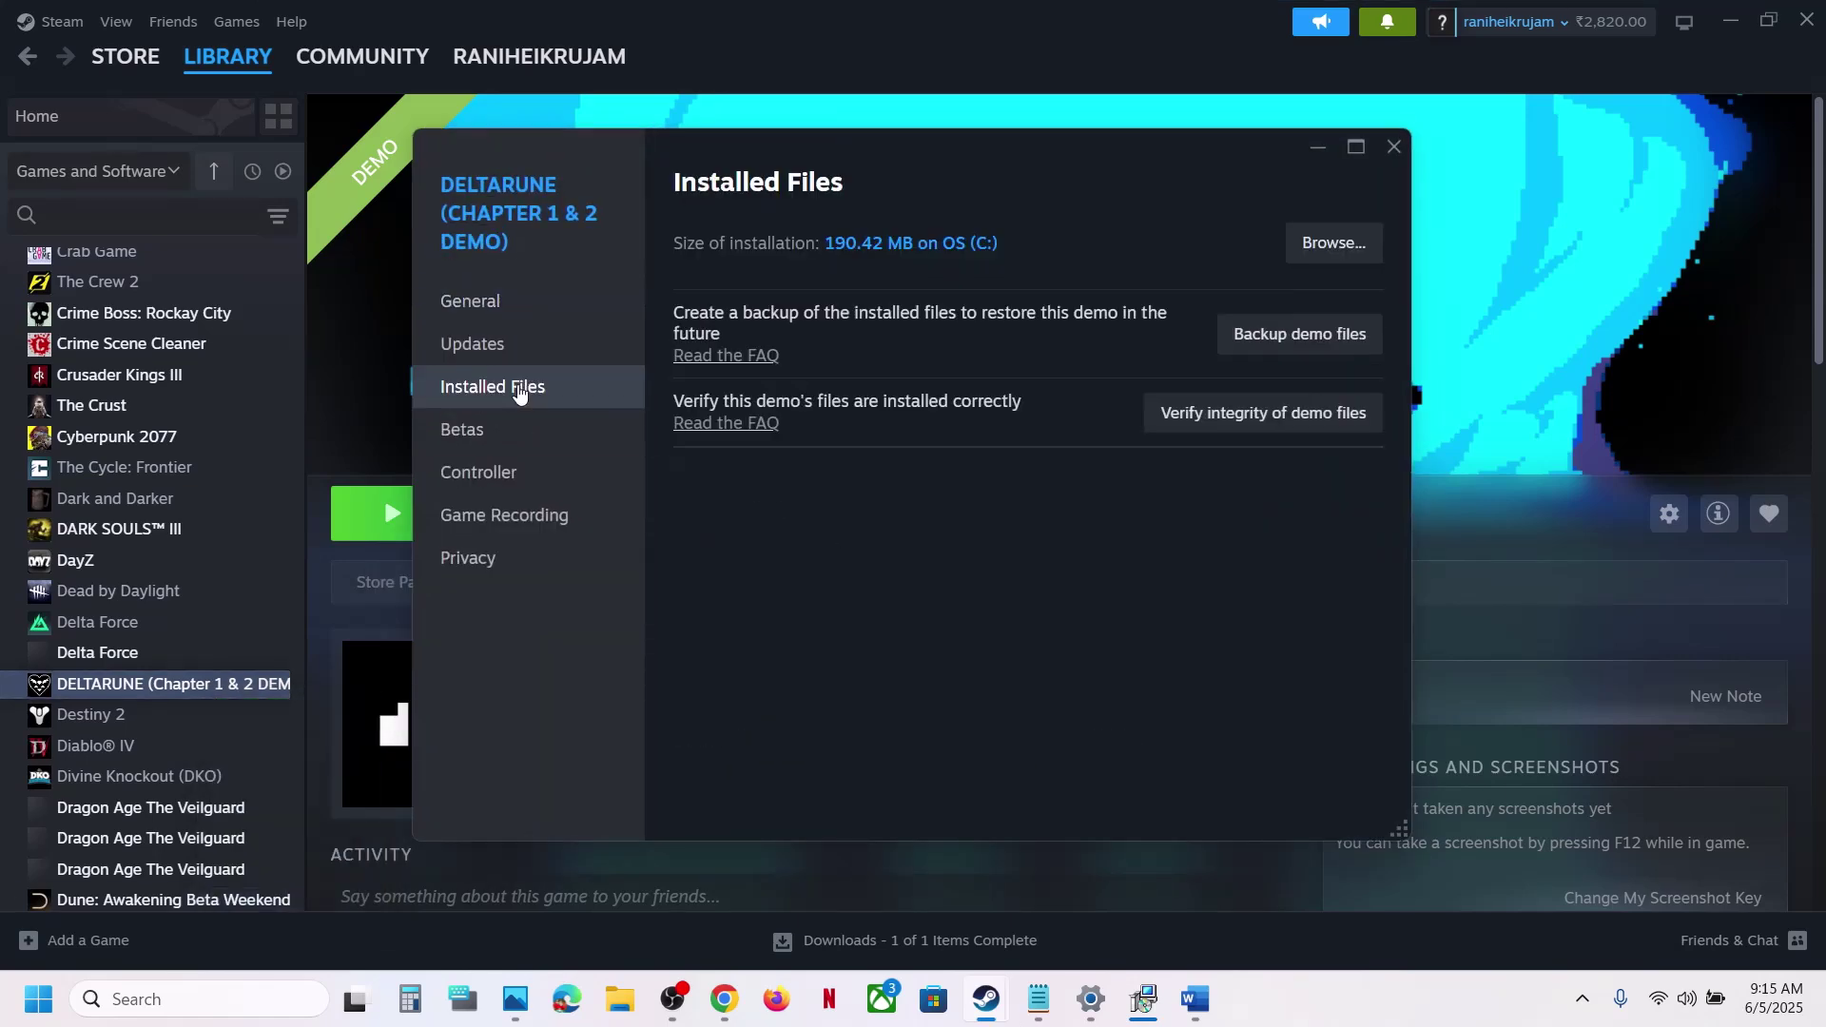
{"action": "left_click", "coordinate": [1237, 412]}
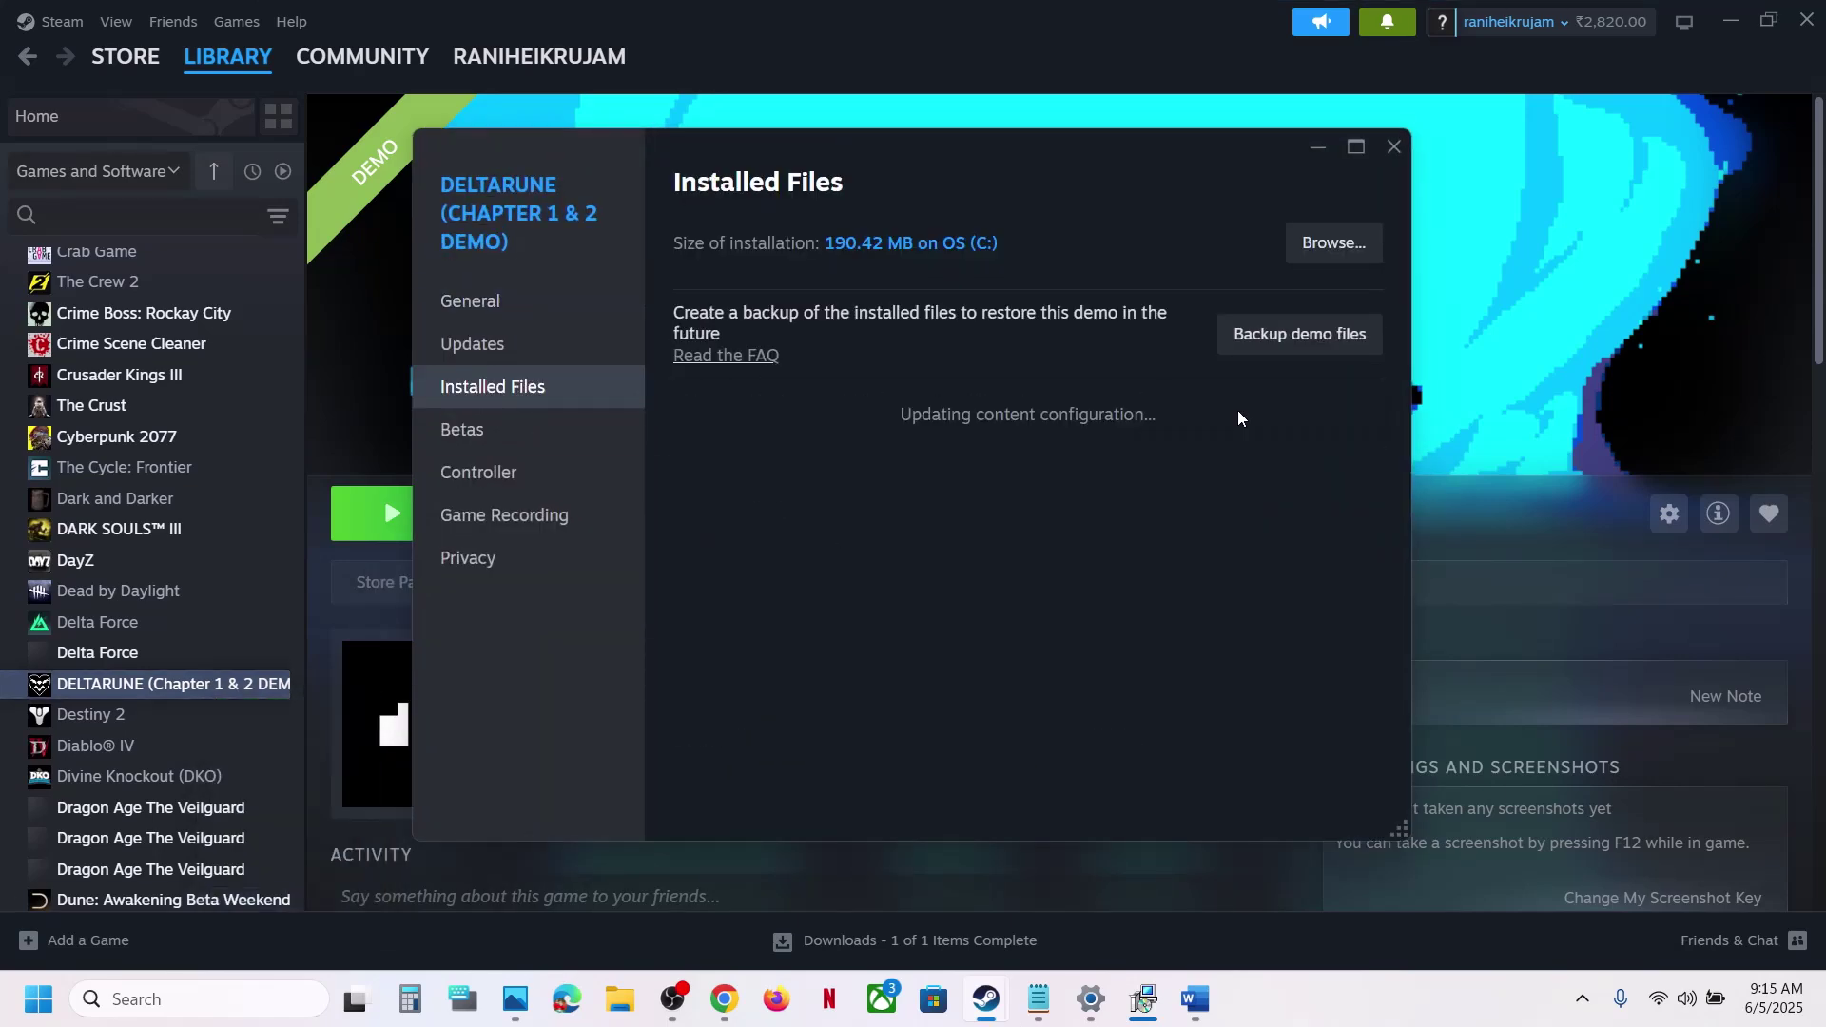
{"action": "left_click", "coordinate": [1394, 152]}
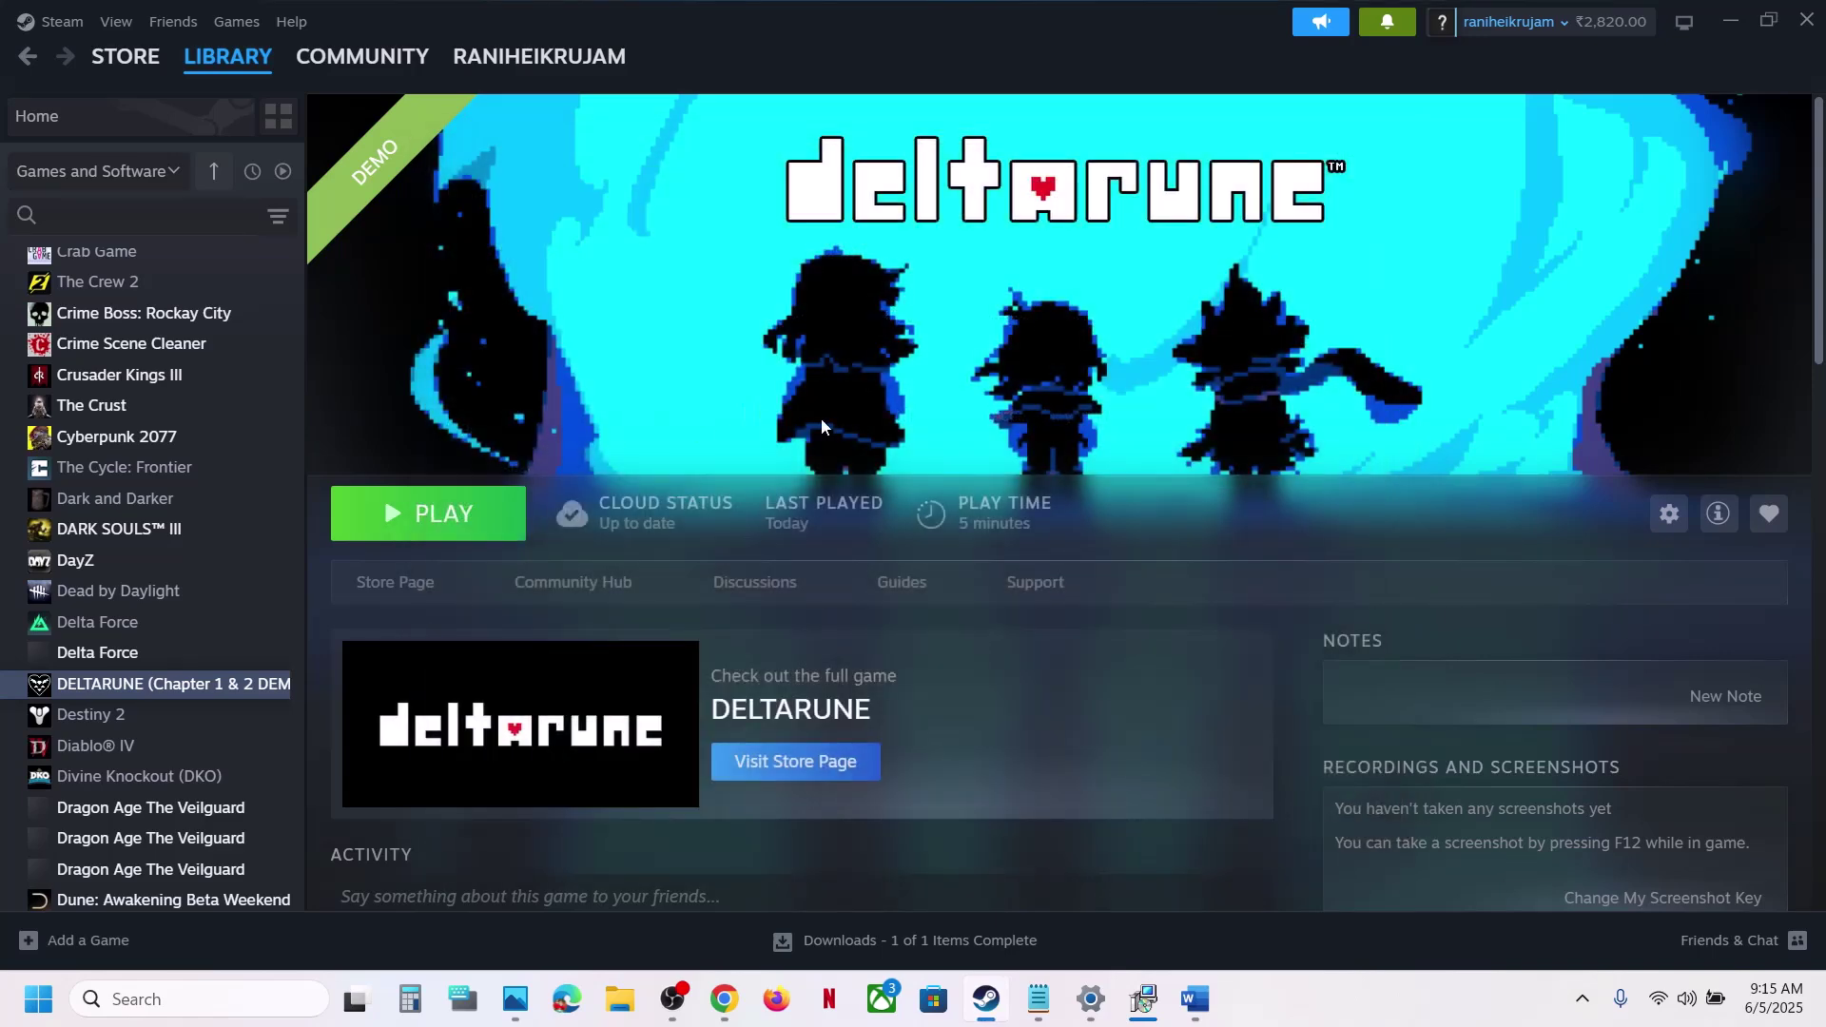